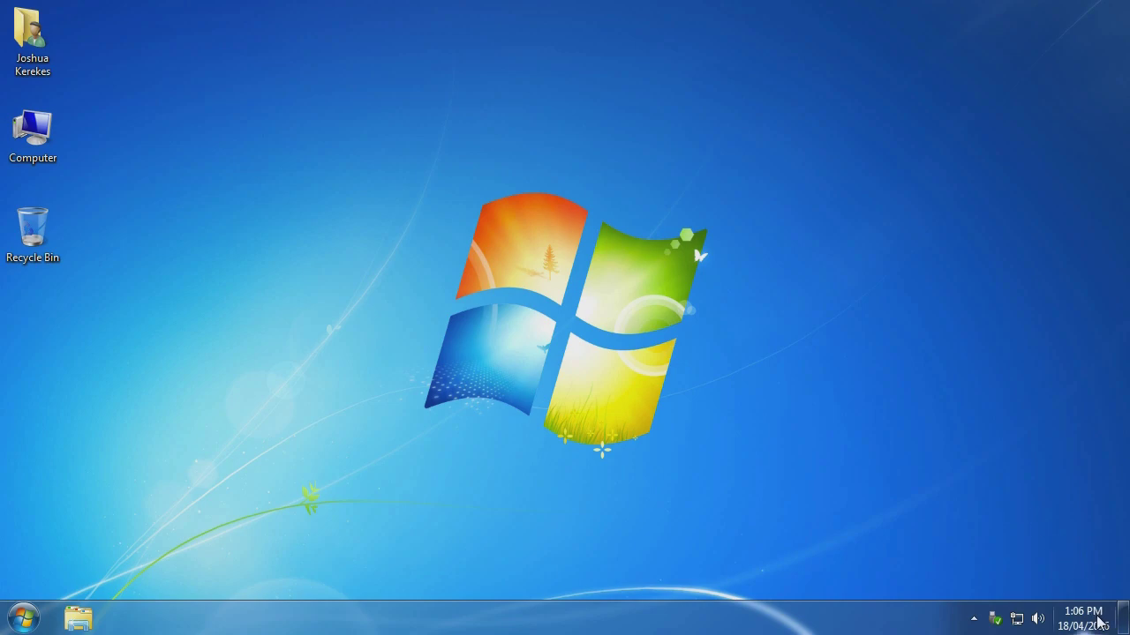
- View the calendar and clock for the system date and time, and close them
{"action": "mouse_move", "coordinate": [1097, 625]}
{"action": "left_click", "coordinate": [1095, 625]}
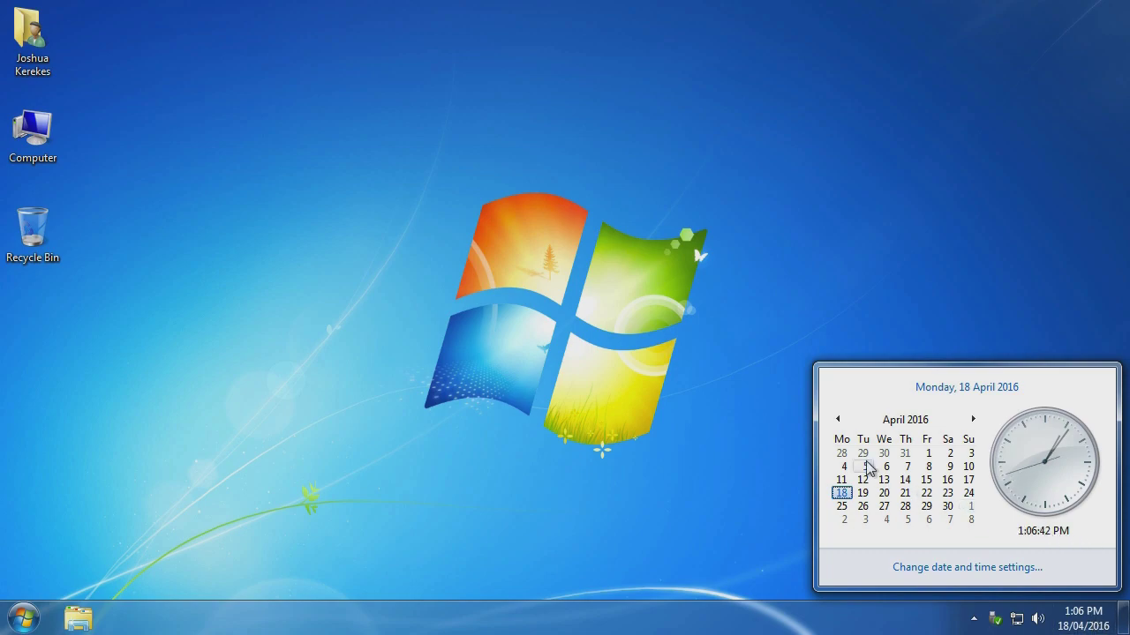
{"action": "left_click", "coordinate": [741, 449]}
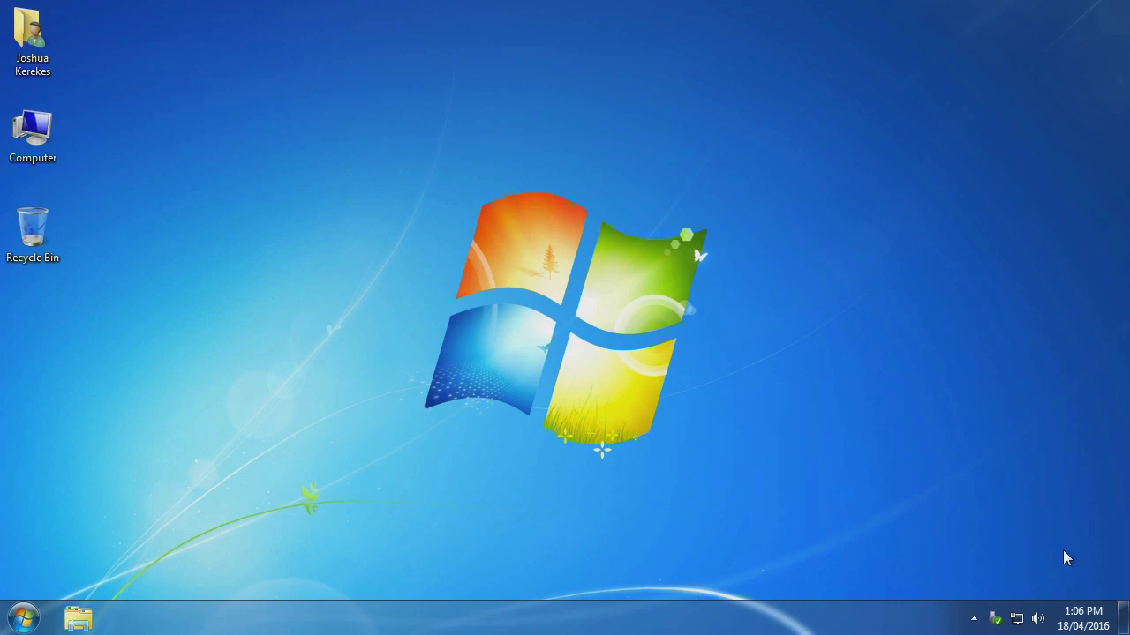
- Lower the speaker volume slightly and close the volume control
{"action": "left_click", "coordinate": [1038, 619]}
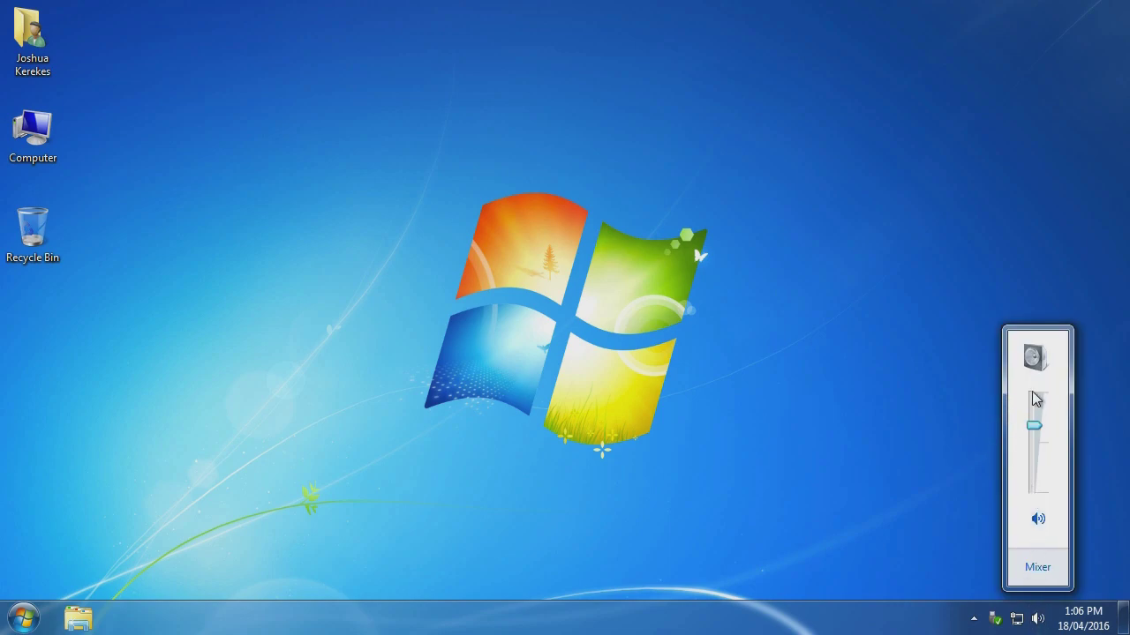
{"action": "left_click_drag", "start_coordinate": [1037, 429], "coordinate": [1041, 442]}
{"action": "left_click", "coordinate": [948, 475]}
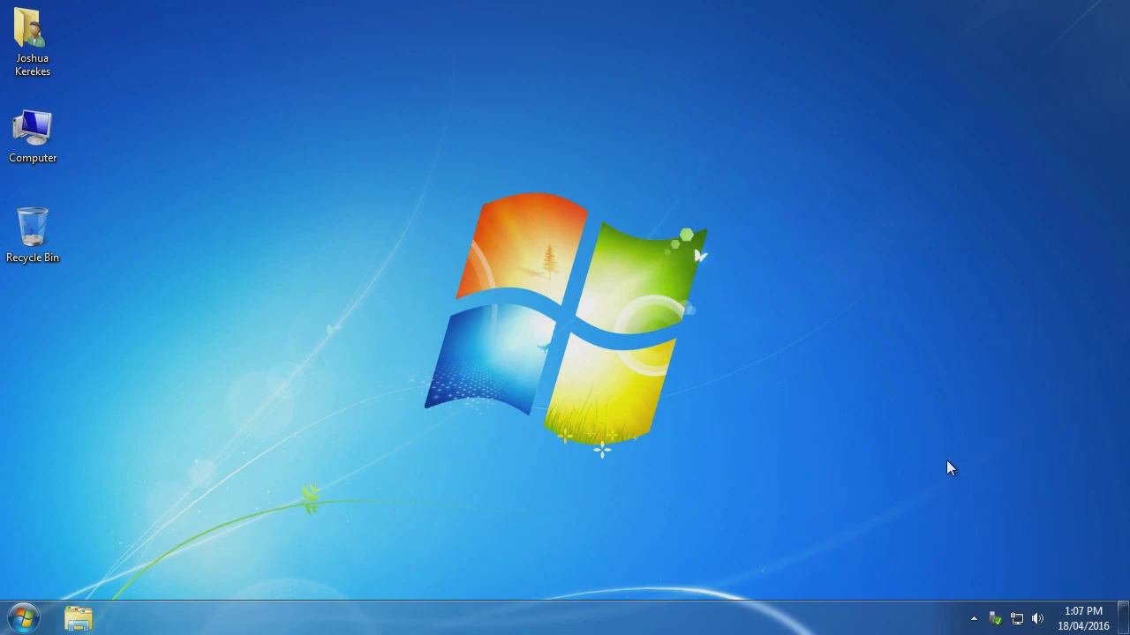
- Check the current network connection, and look at the removable-hardware item in the notification area
{"action": "left_click", "coordinate": [1016, 620]}
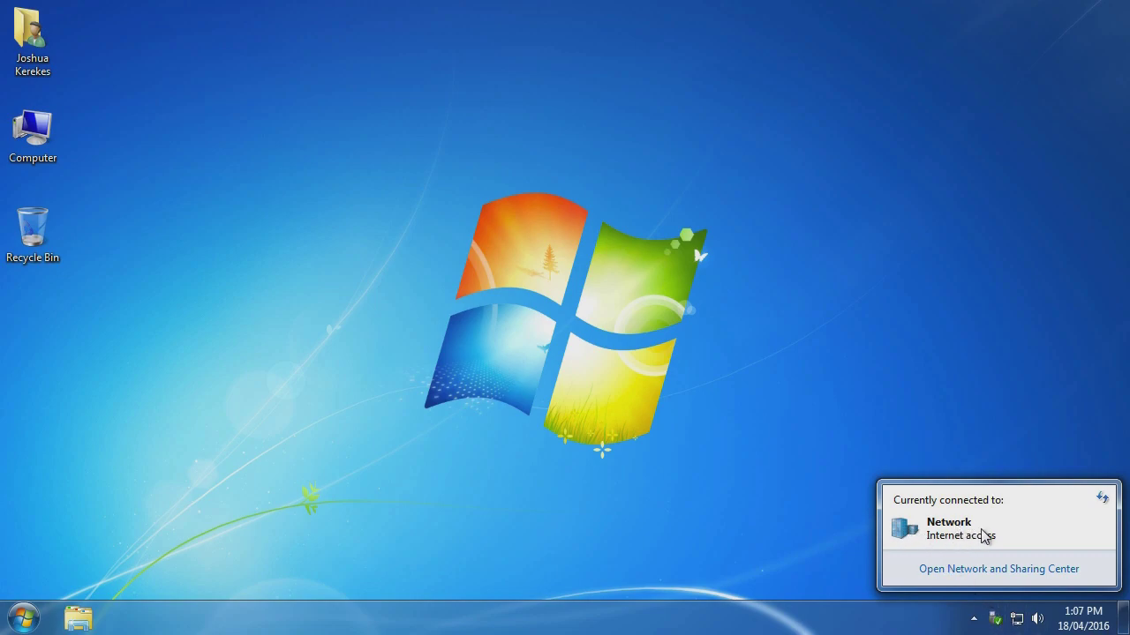
{"action": "left_click", "coordinate": [996, 436]}
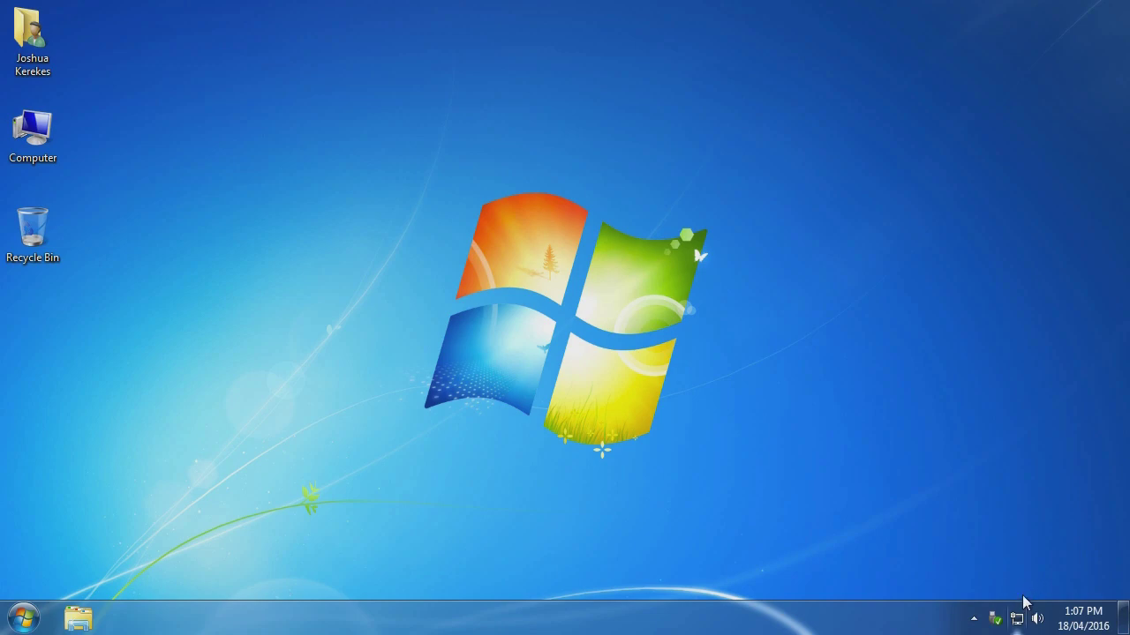
{"action": "left_click", "coordinate": [1018, 624]}
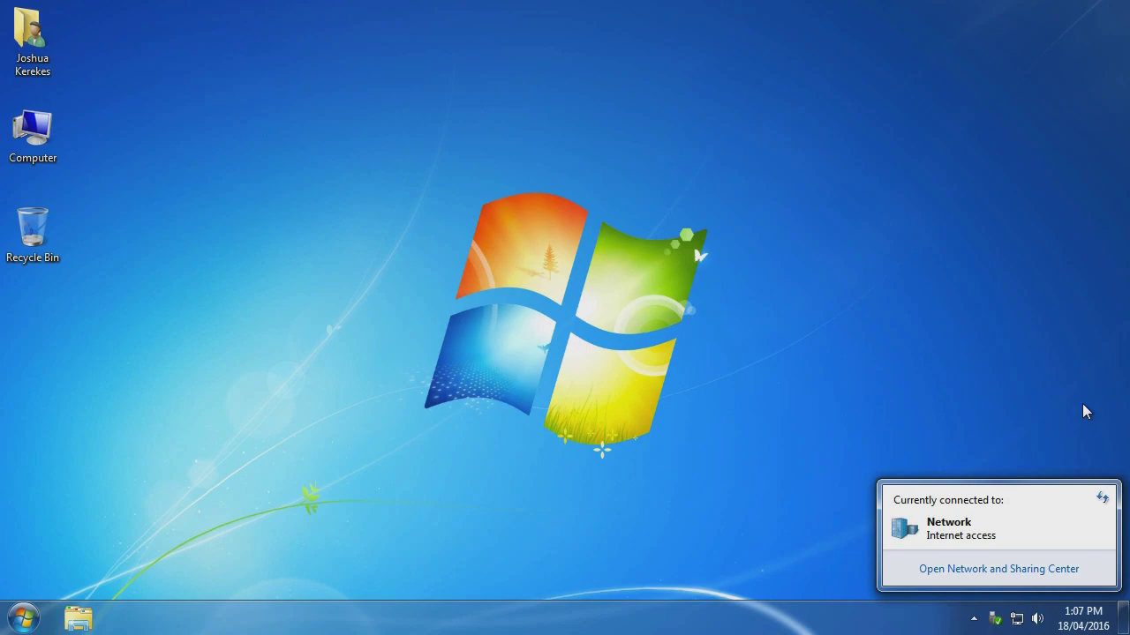
{"action": "left_click", "coordinate": [1046, 277]}
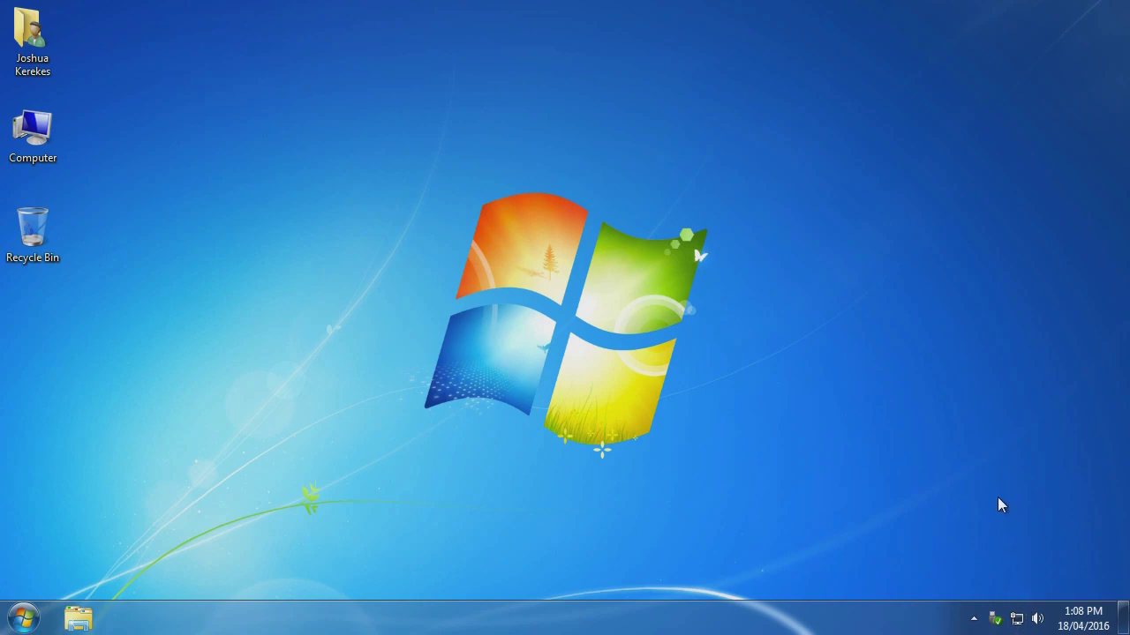
{"action": "left_click", "coordinate": [1018, 620]}
{"action": "left_click", "coordinate": [1018, 621]}
{"action": "left_click", "coordinate": [995, 619]}
{"action": "left_click", "coordinate": [732, 162]}
- Move the Bluetooth Devices icon out of the hidden icons so it sits between the hardware and network icons in the notification area
{"action": "left_click", "coordinate": [976, 620]}
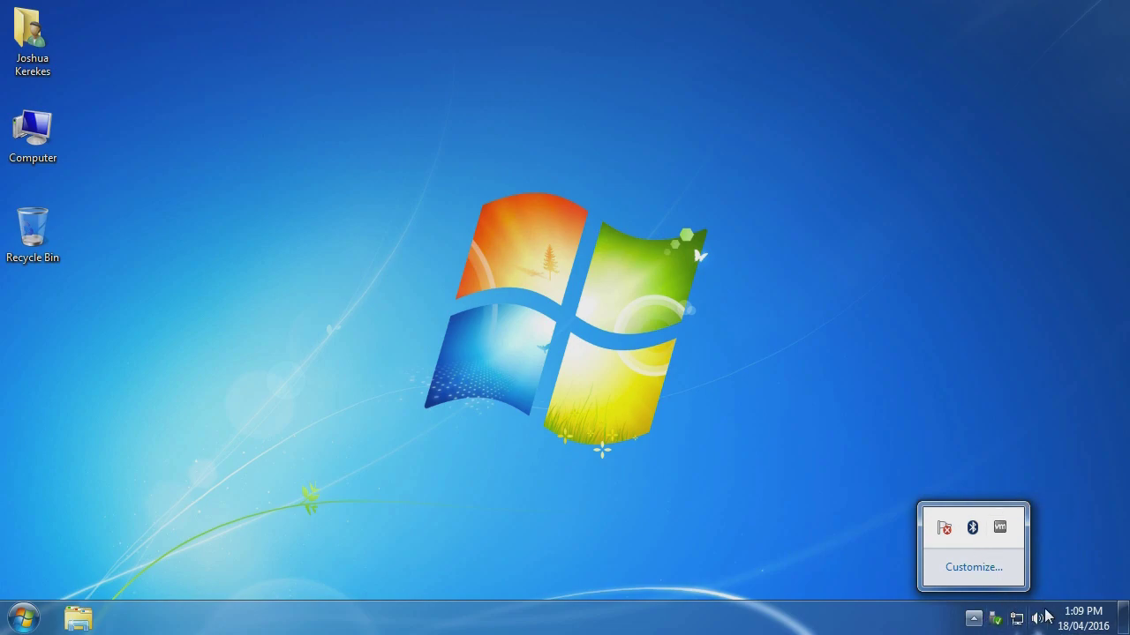
{"action": "left_click", "coordinate": [974, 531]}
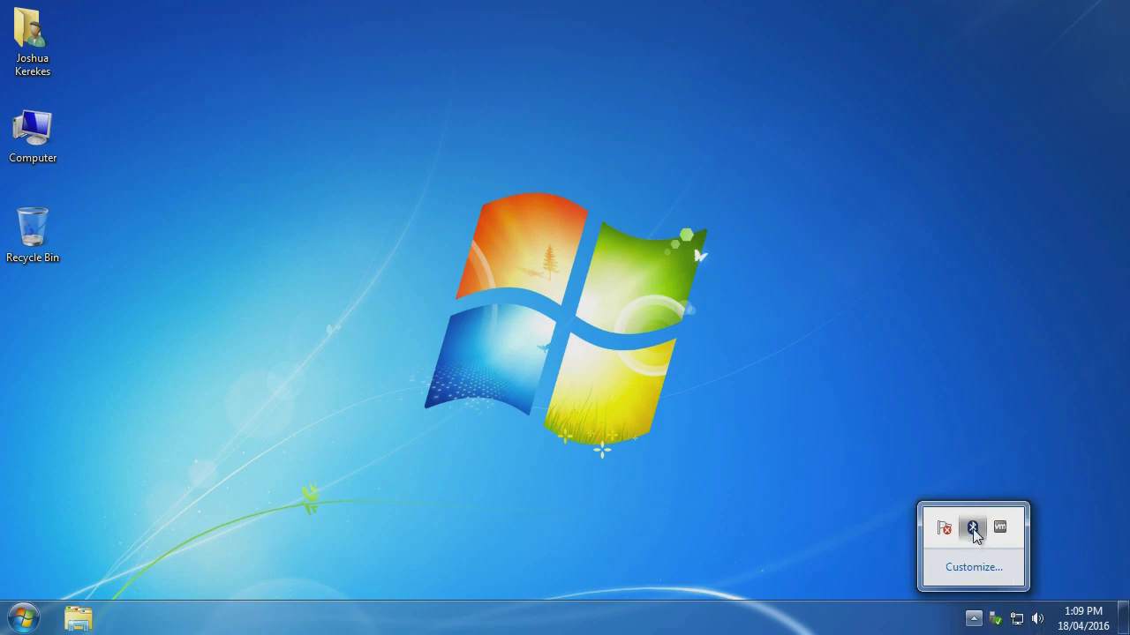
{"action": "left_click_drag", "start_coordinate": [978, 547], "coordinate": [1011, 624]}
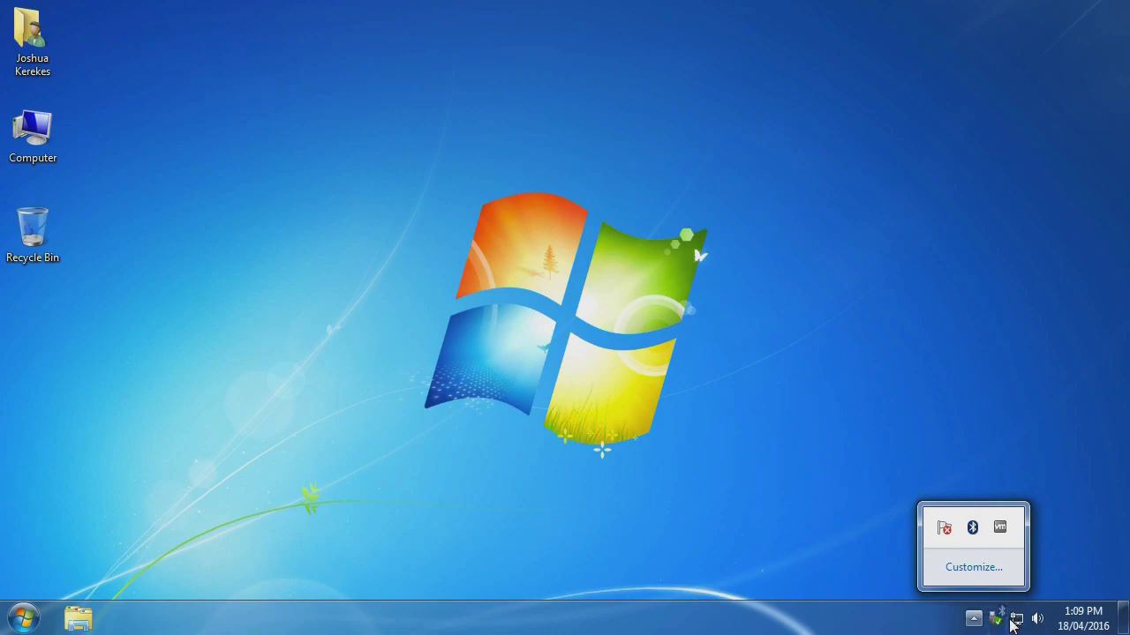
{"action": "left_click_drag", "start_coordinate": [1011, 624], "coordinate": [1011, 623]}
{"action": "left_click_drag", "start_coordinate": [1011, 625], "coordinate": [1011, 621]}
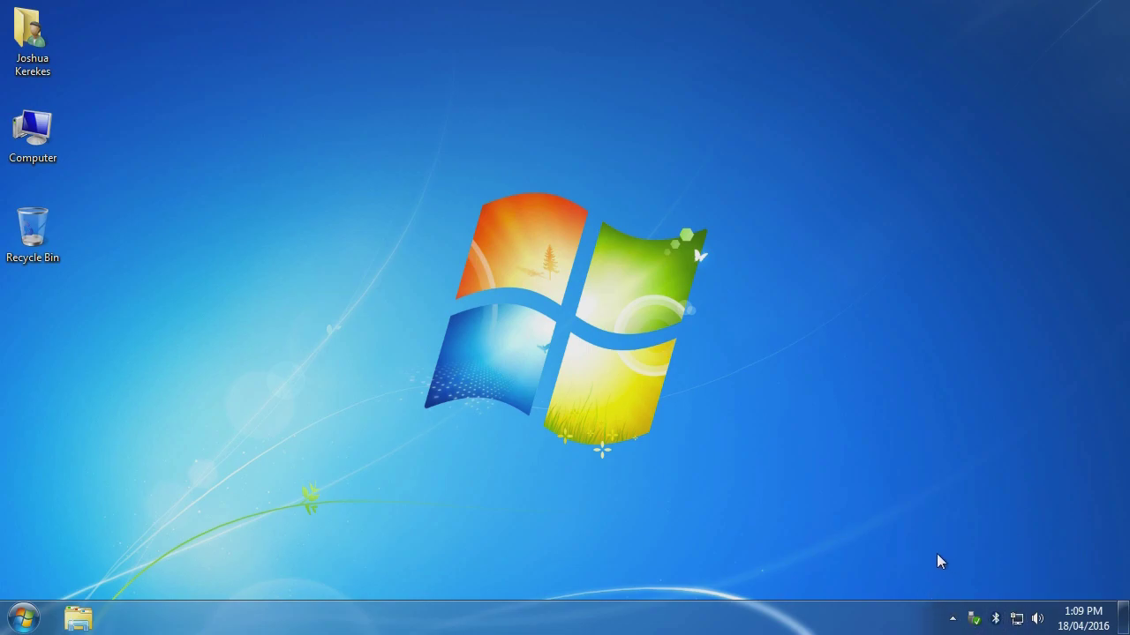
- Put the Bluetooth Devices icon back among the hidden notification icons and close the overflow
{"action": "left_click", "coordinate": [950, 621]}
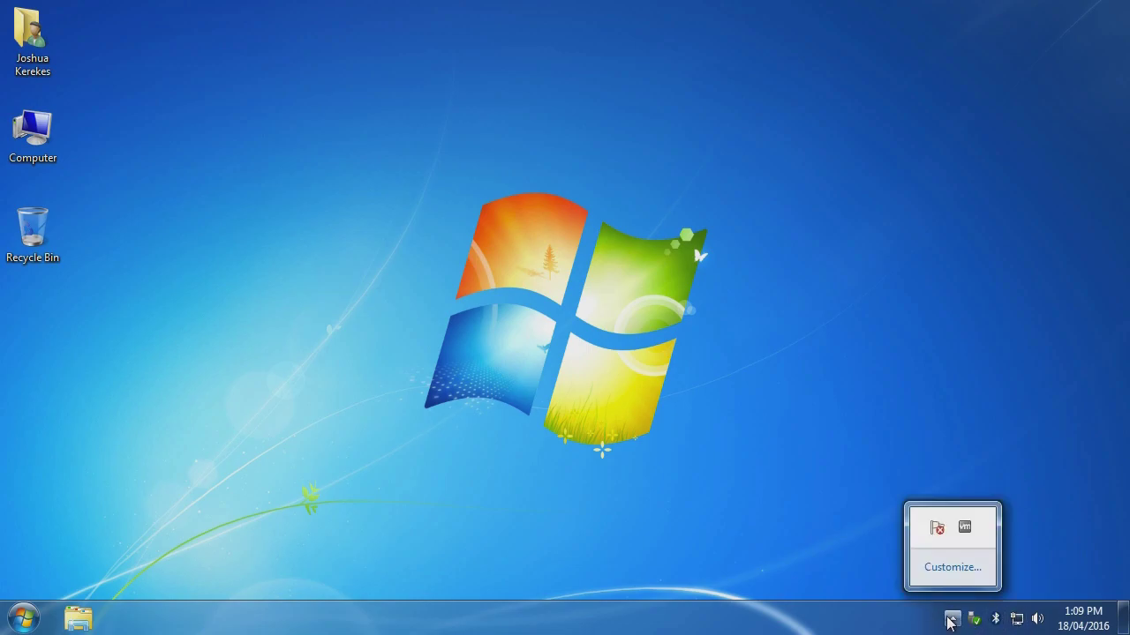
{"action": "left_click", "coordinate": [997, 623]}
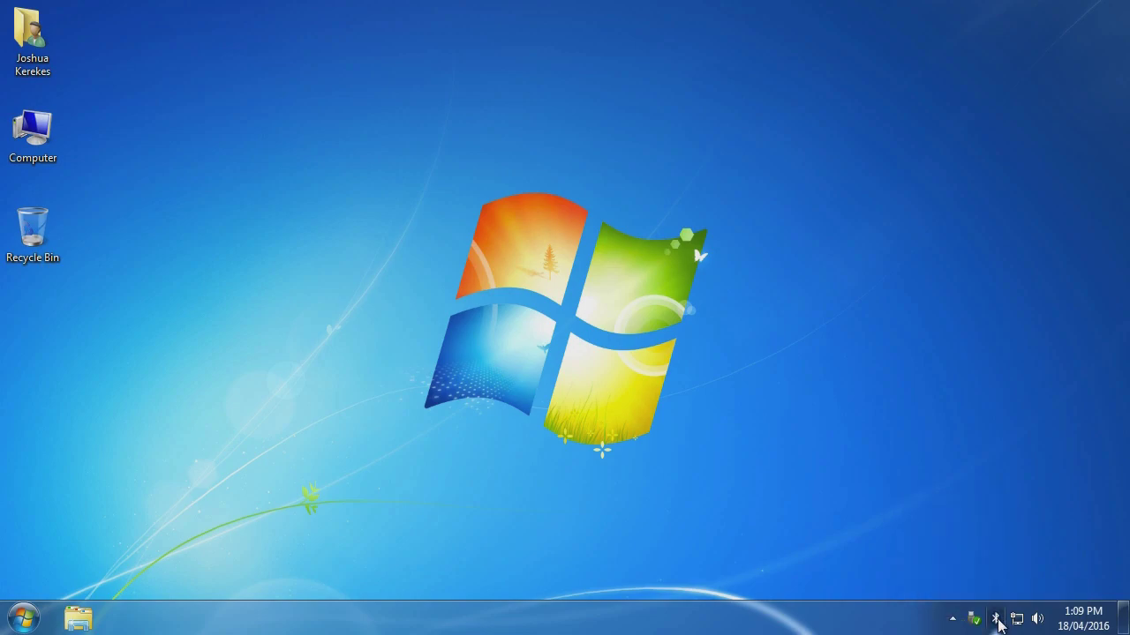
{"action": "mouse_move", "coordinate": [998, 623]}
{"action": "left_mouse_down"}
{"action": "mouse_move", "coordinate": [955, 624]}
{"action": "mouse_move", "coordinate": [953, 536]}
{"action": "mouse_move", "coordinate": [972, 539]}
{"action": "mouse_move", "coordinate": [951, 526]}
{"action": "left_mouse_up"}
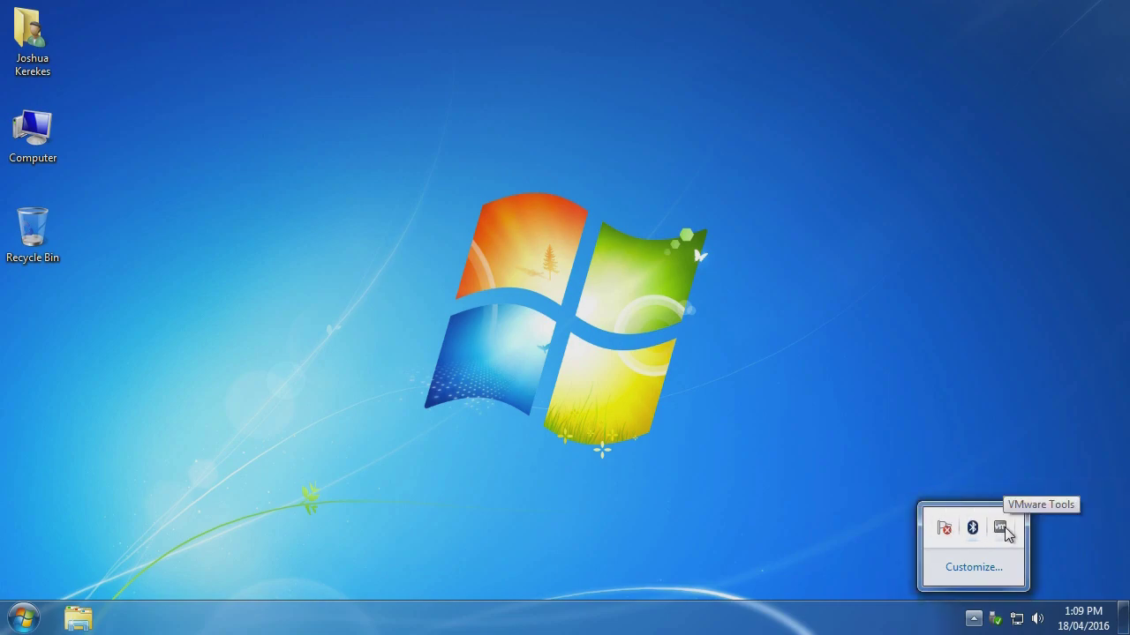
{"action": "left_click", "coordinate": [1034, 473]}
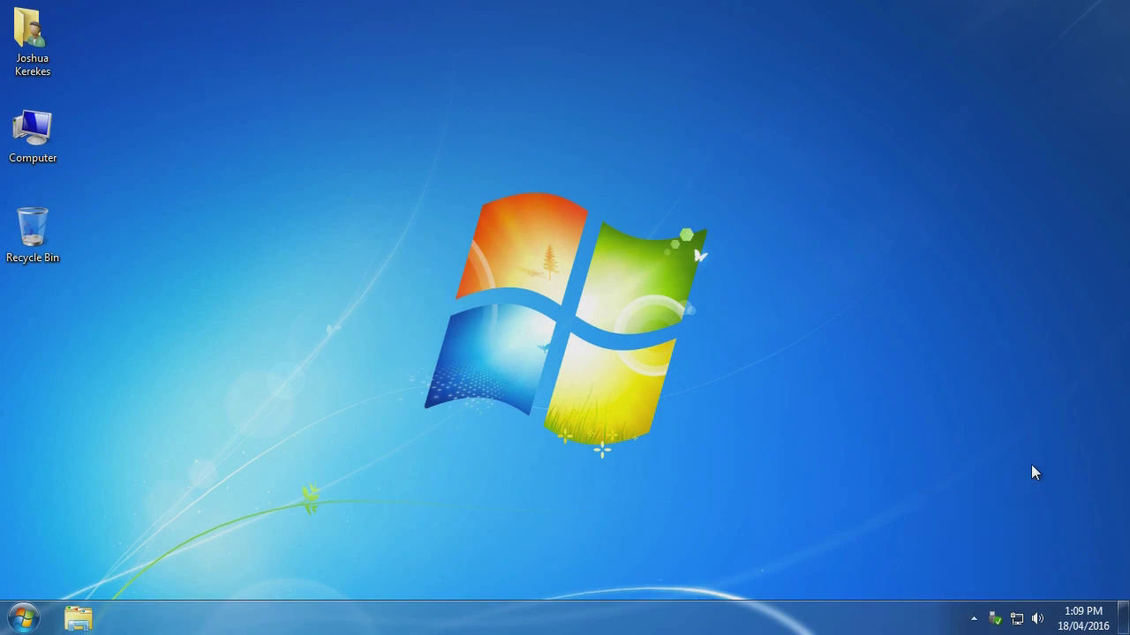
- Bring the Bluetooth Devices icon into the visible notification area again and return it to the hidden icons
{"action": "left_click", "coordinate": [974, 618]}
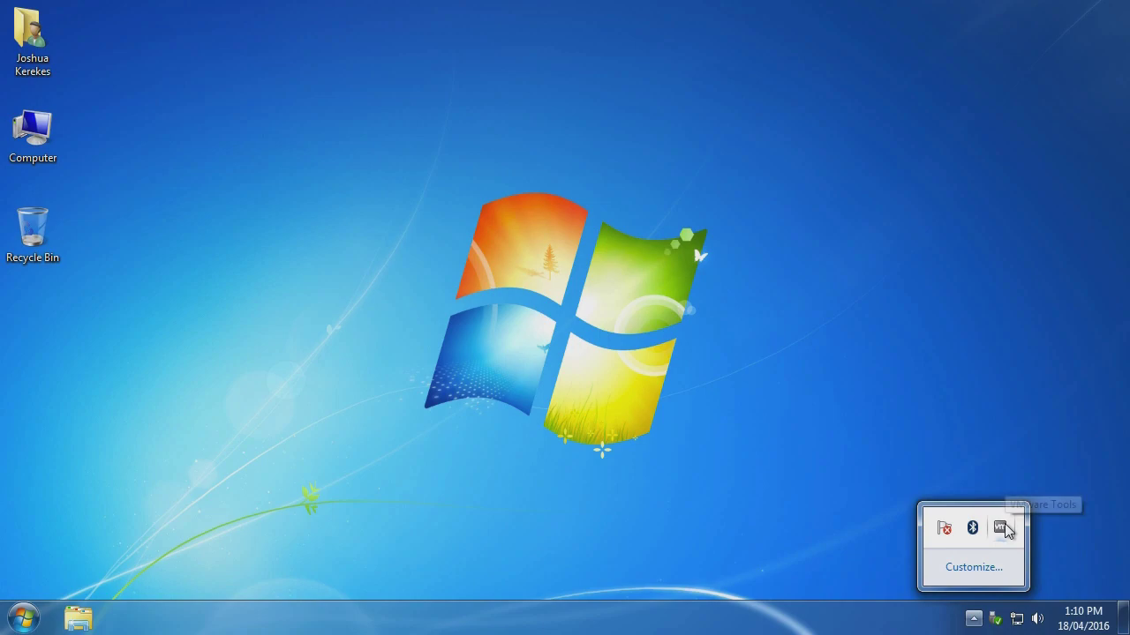
{"action": "left_click", "coordinate": [948, 468]}
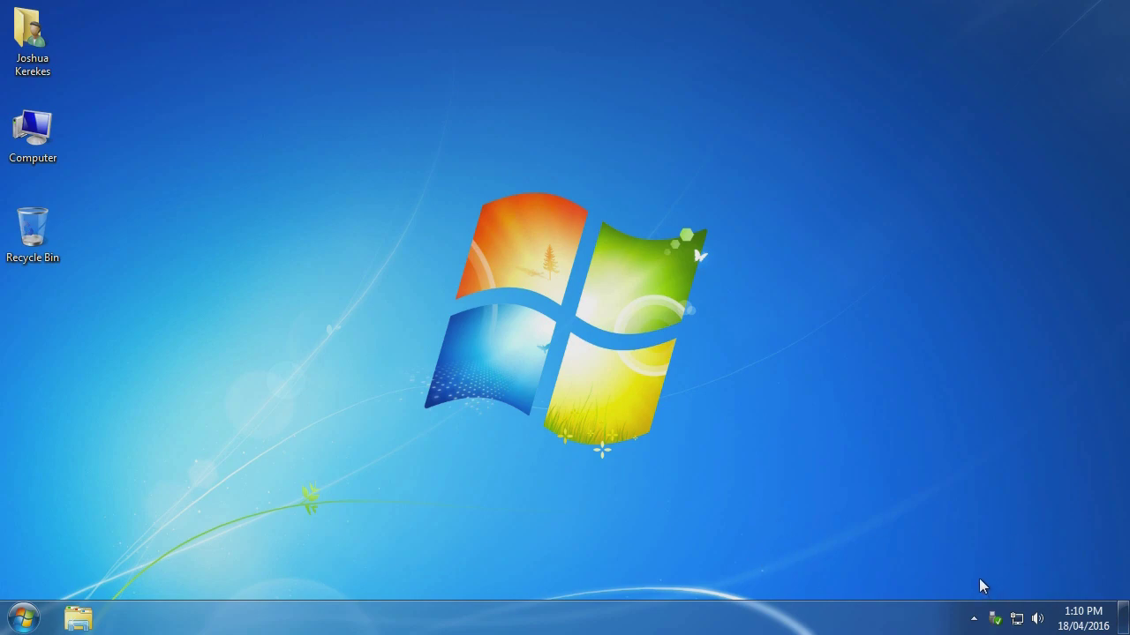
{"action": "left_click", "coordinate": [973, 618]}
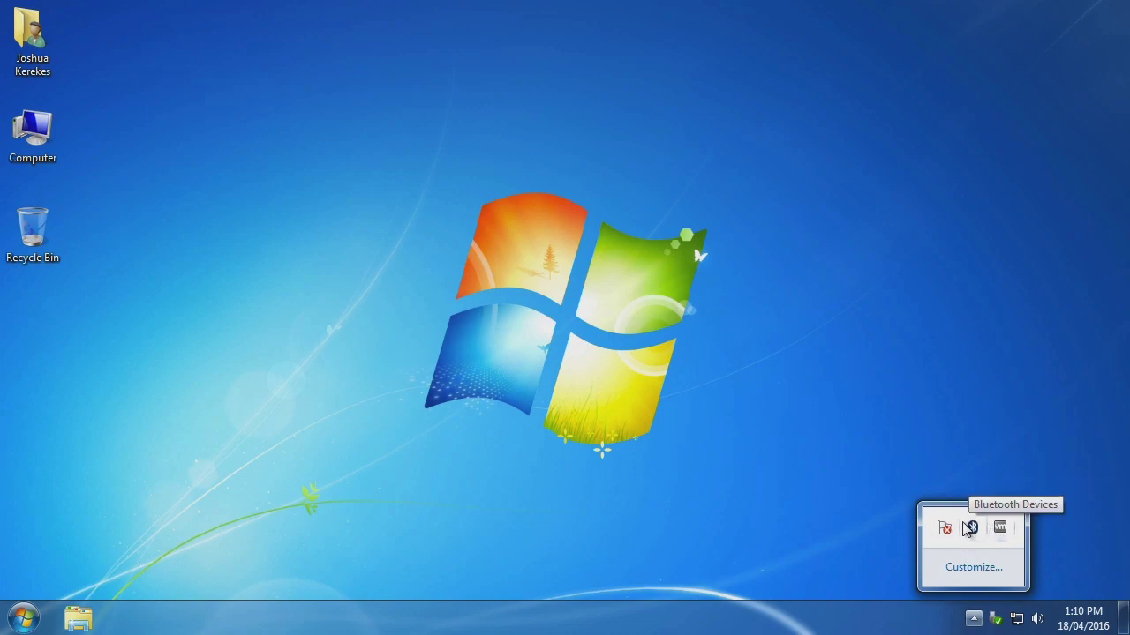
{"action": "left_click_drag", "start_coordinate": [964, 521], "coordinate": [998, 619]}
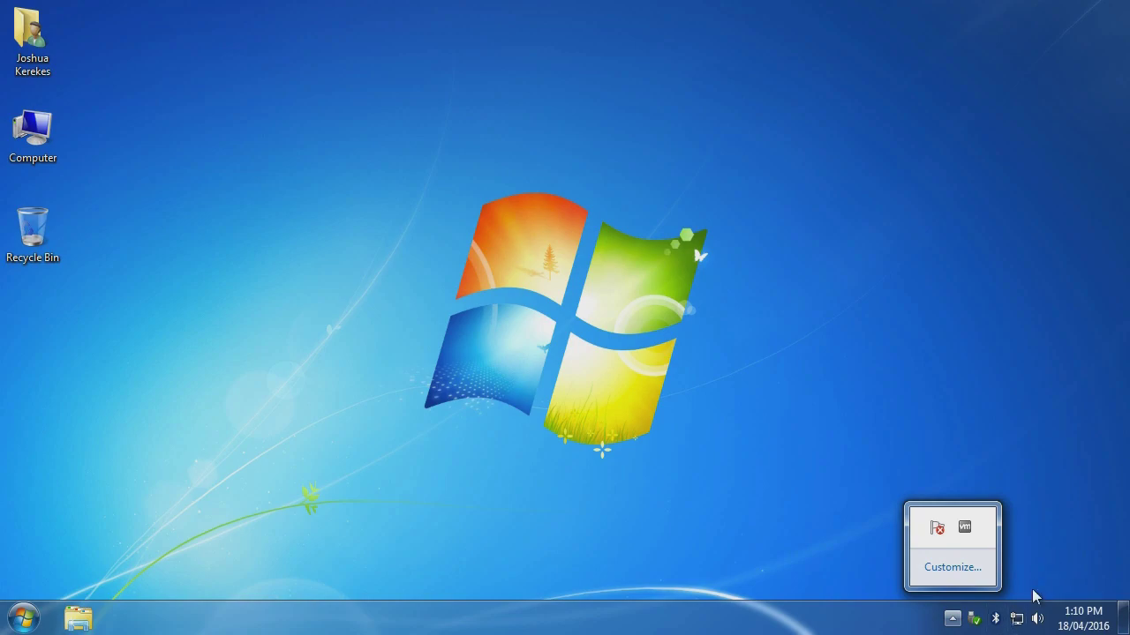
{"action": "left_click", "coordinate": [1022, 537]}
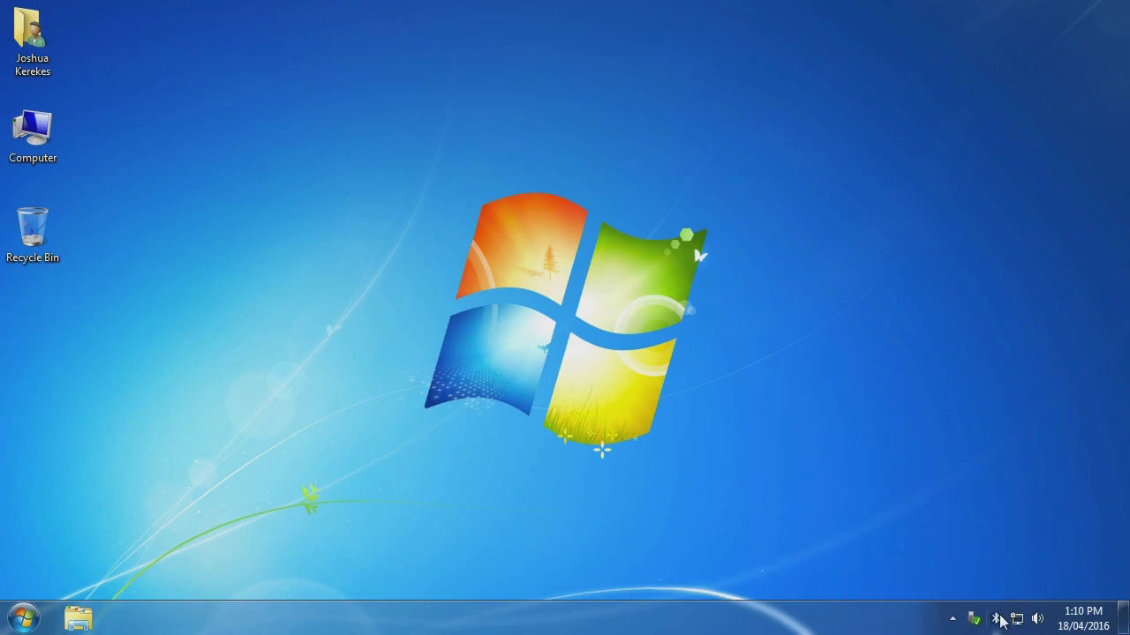
{"action": "left_click_drag", "start_coordinate": [996, 621], "coordinate": [954, 525]}
{"action": "left_click", "coordinate": [958, 441]}
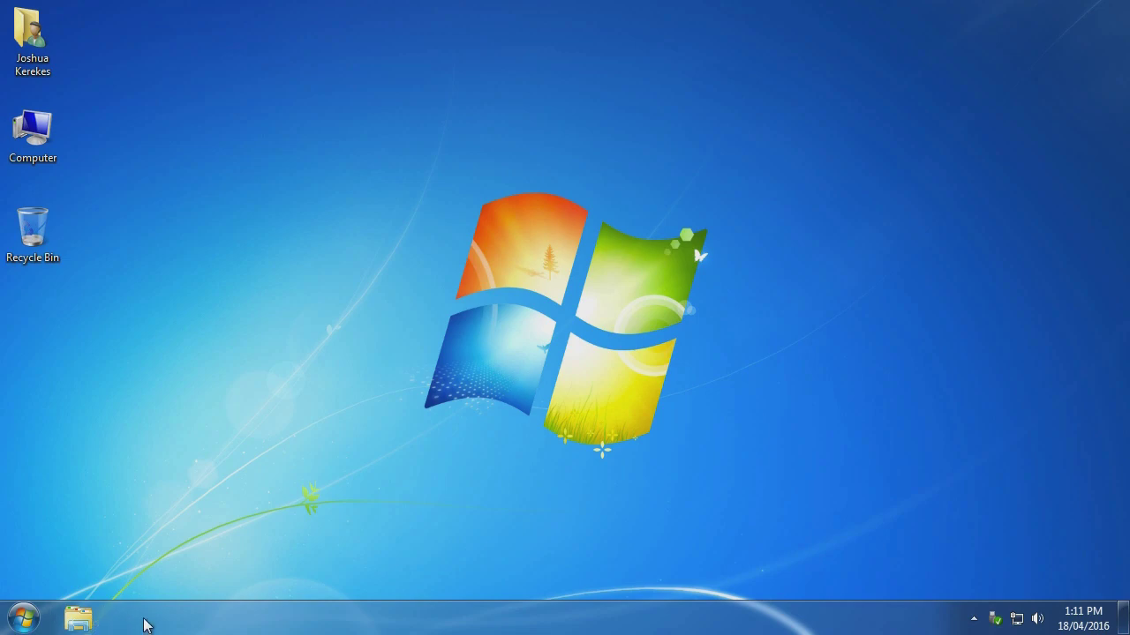
- Open and close the Windows Explorer Libraries window, and unpin Windows Explorer from the taskbar
{"action": "left_click", "coordinate": [79, 620]}
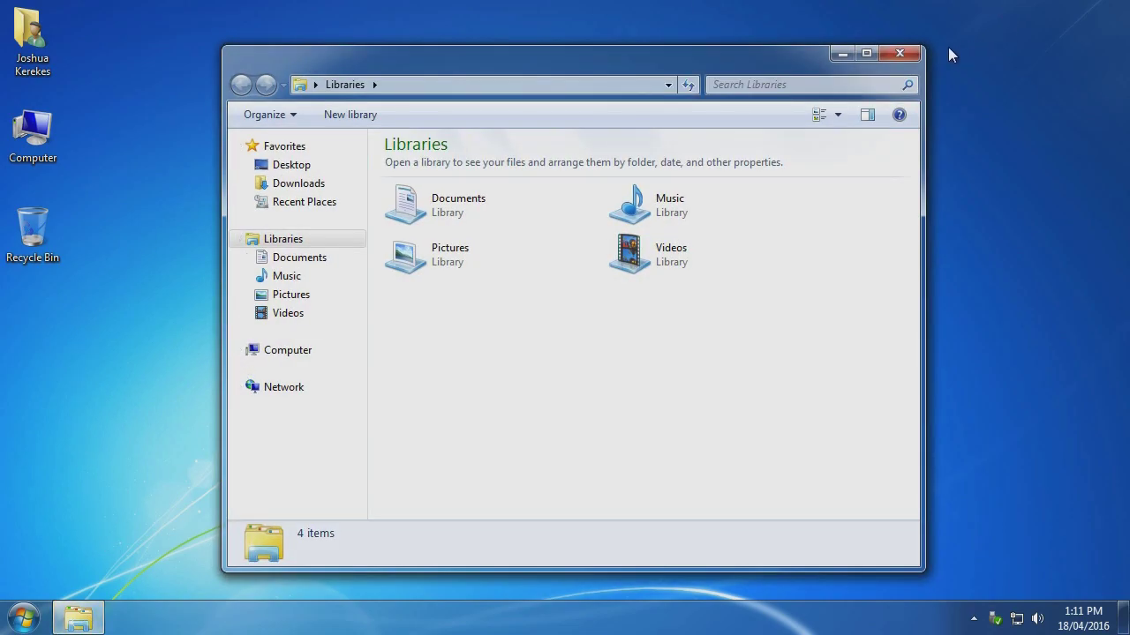
{"action": "left_click", "coordinate": [914, 58]}
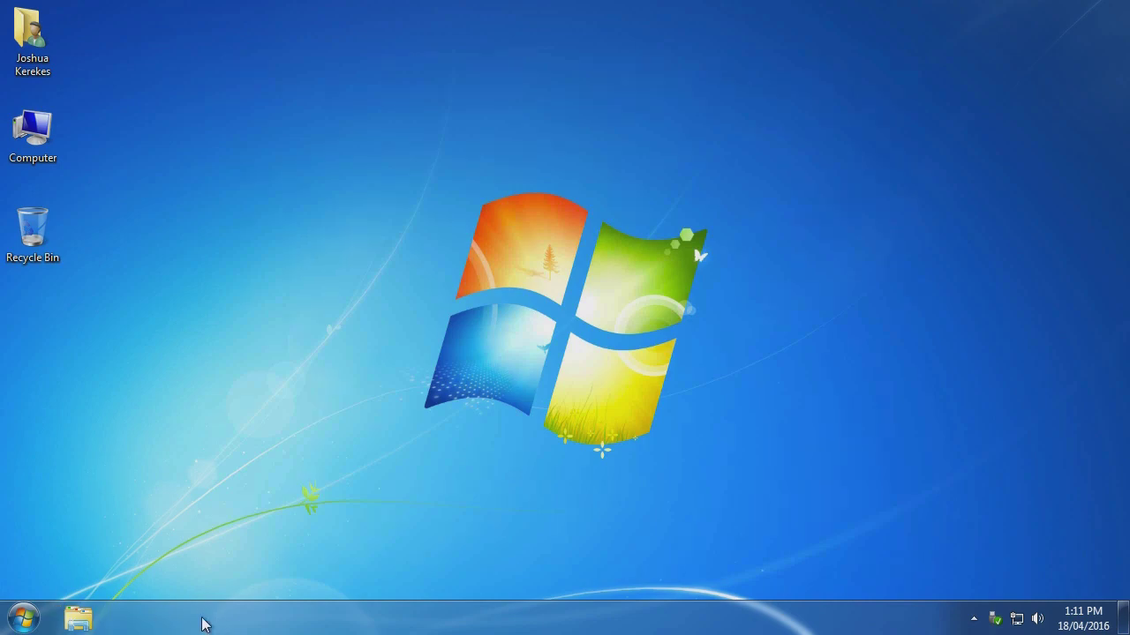
{"action": "right_click", "coordinate": [88, 622]}
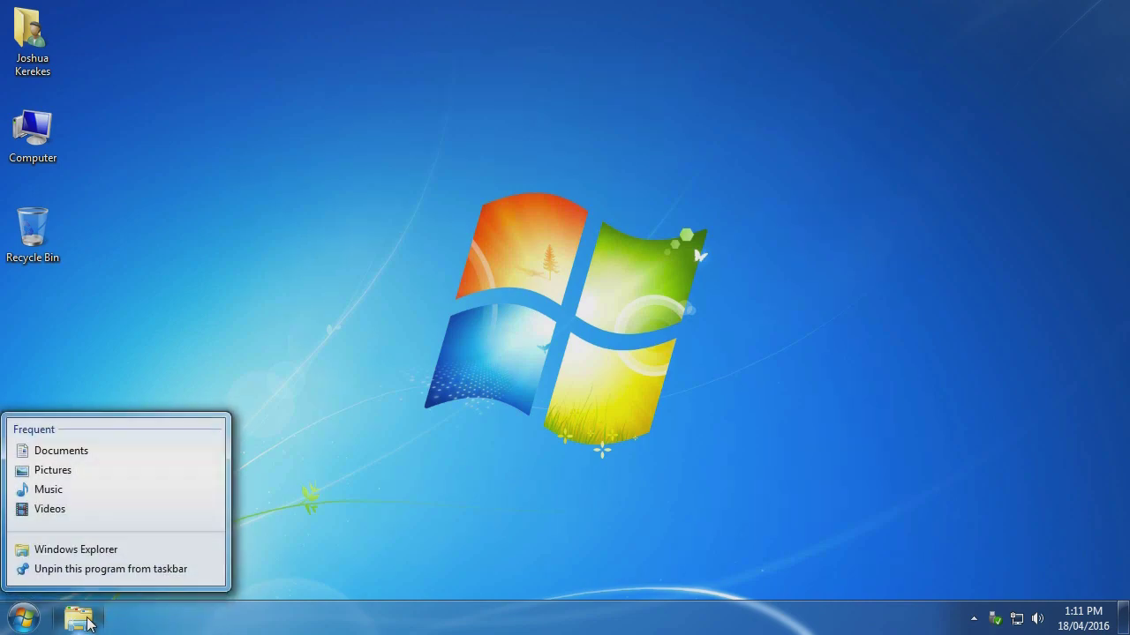
{"action": "left_click", "coordinate": [99, 571]}
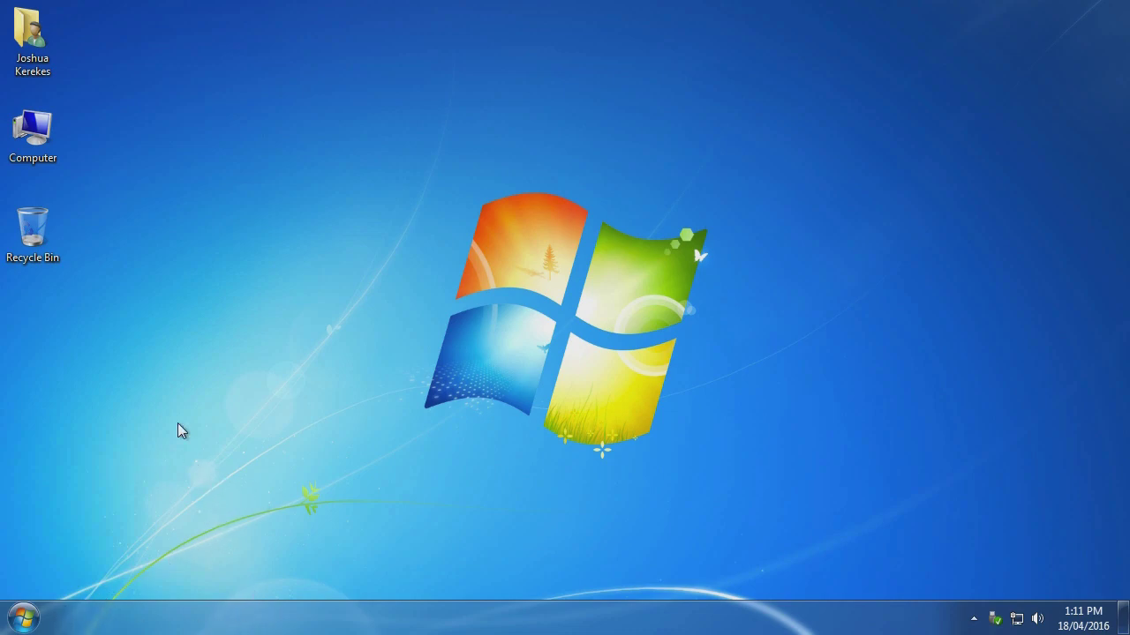
- Open the Computer window from the desktop, shift it slightly upward, and close it
{"action": "double_click", "coordinate": [38, 126]}
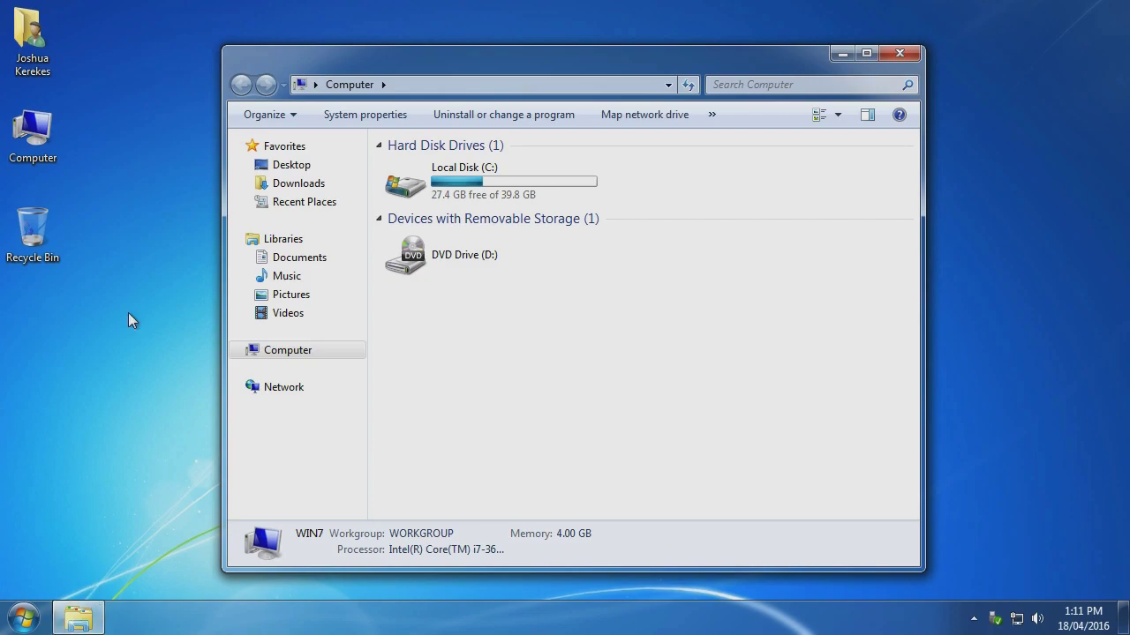
{"action": "left_click_drag", "start_coordinate": [411, 53], "coordinate": [411, 37]}
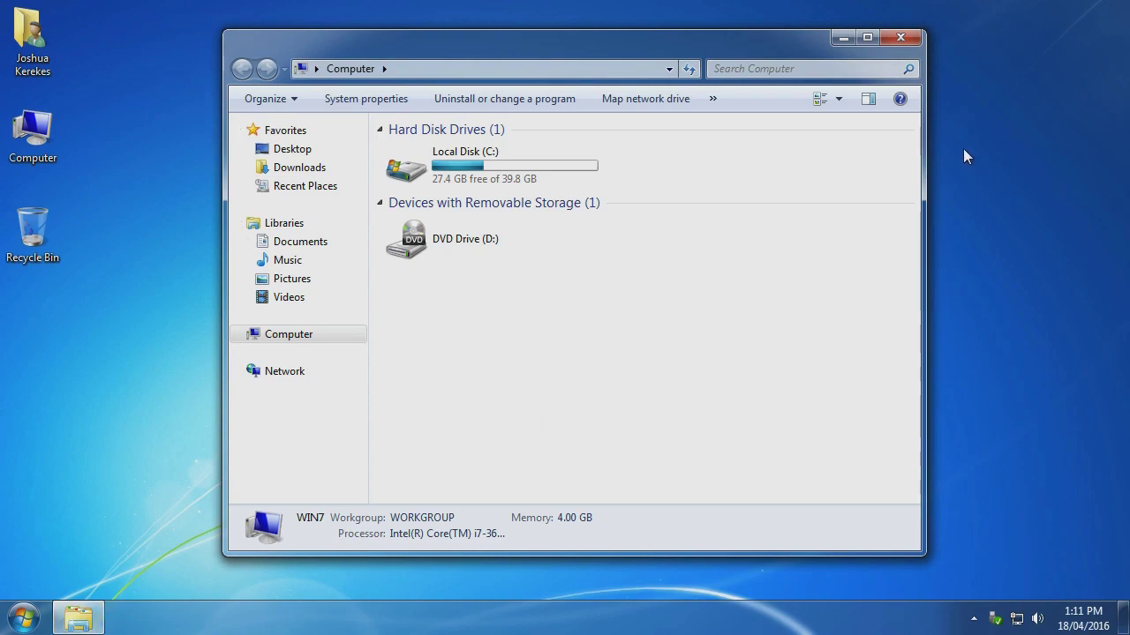
{"action": "left_click", "coordinate": [912, 41]}
{"action": "left_click", "coordinate": [910, 36]}
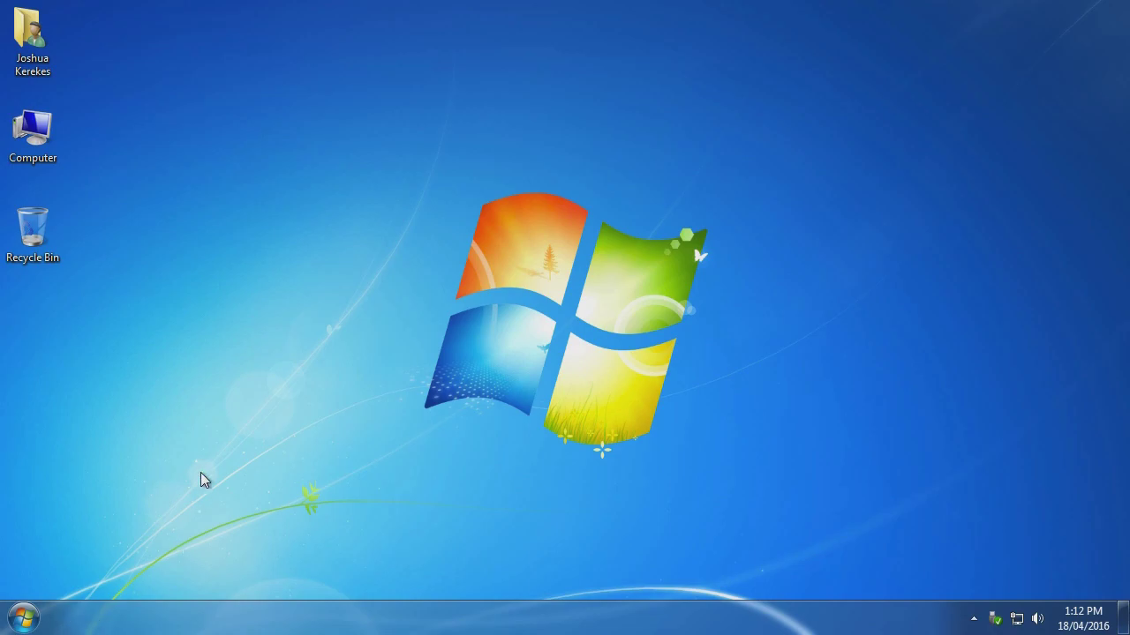
- Open the Computer window, pin the running Windows Explorer to the taskbar, and close the window
{"action": "double_click", "coordinate": [33, 133]}
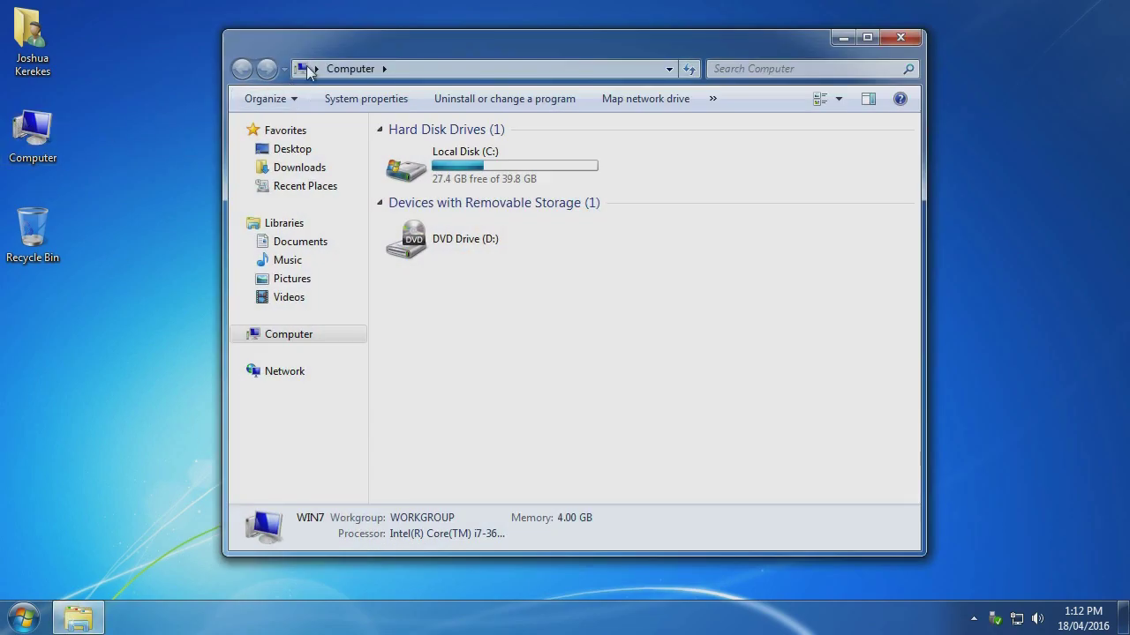
{"action": "left_click_drag", "start_coordinate": [344, 47], "coordinate": [368, 41]}
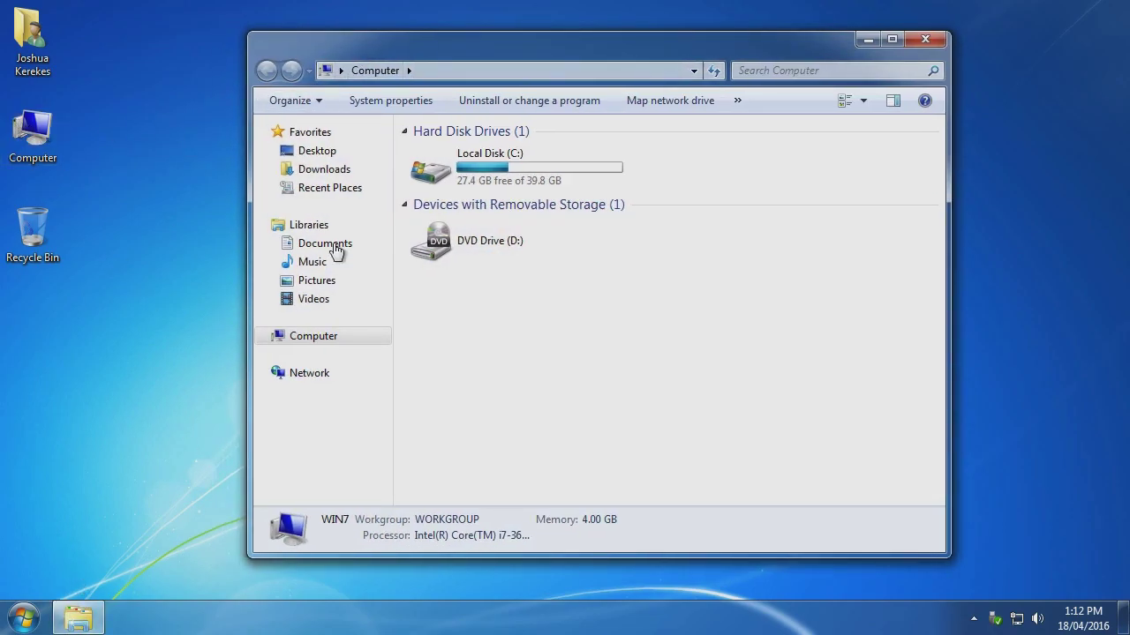
{"action": "right_click", "coordinate": [82, 622]}
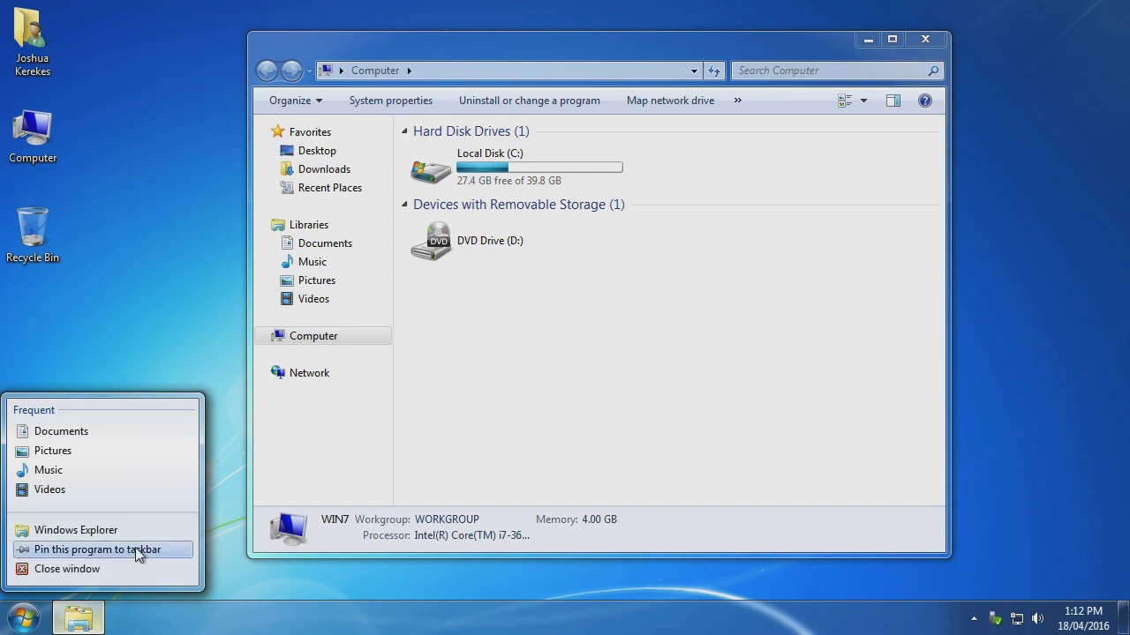
{"action": "left_click", "coordinate": [166, 548]}
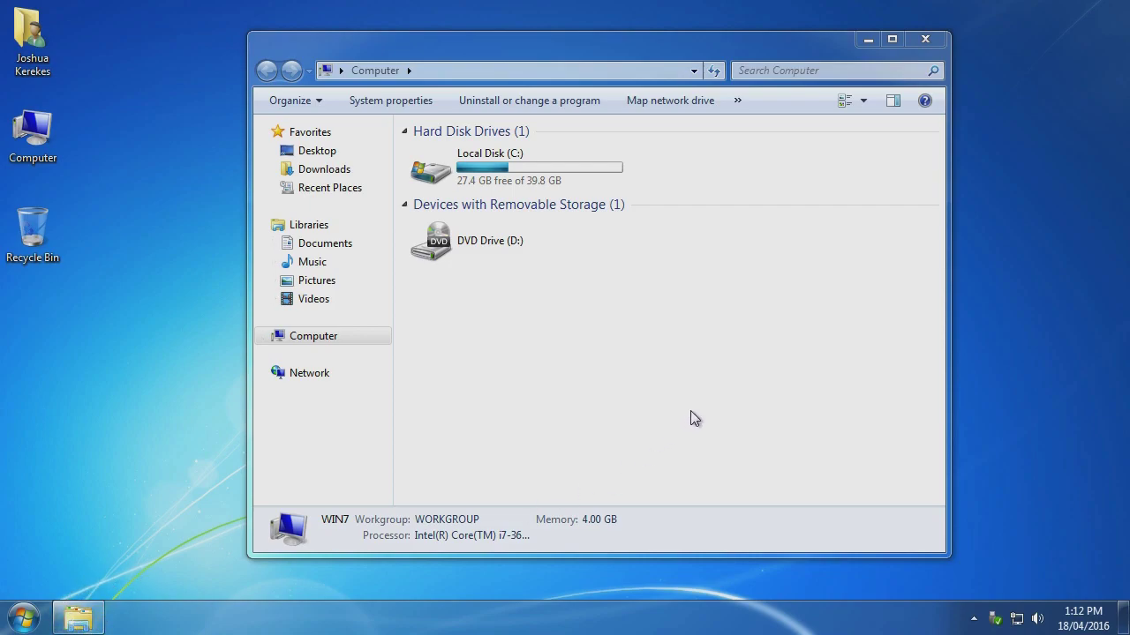
{"action": "left_click", "coordinate": [925, 40]}
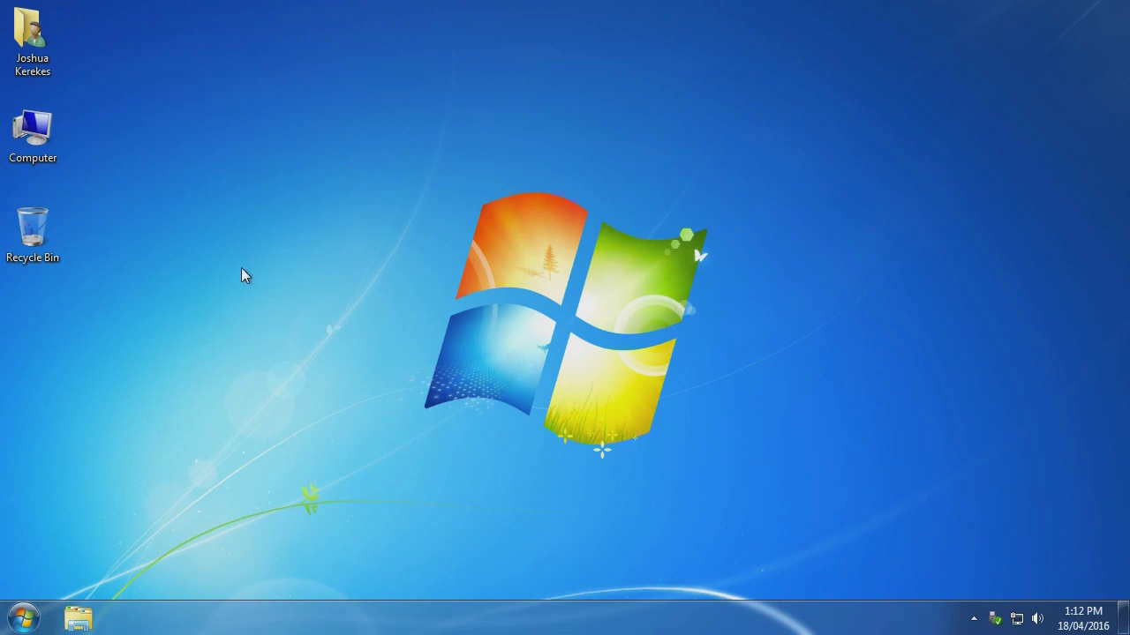
- Select the Recycle Bin on the desktop
{"action": "left_click_drag", "start_coordinate": [95, 24], "coordinate": [93, 288]}
{"action": "left_click", "coordinate": [27, 265]}
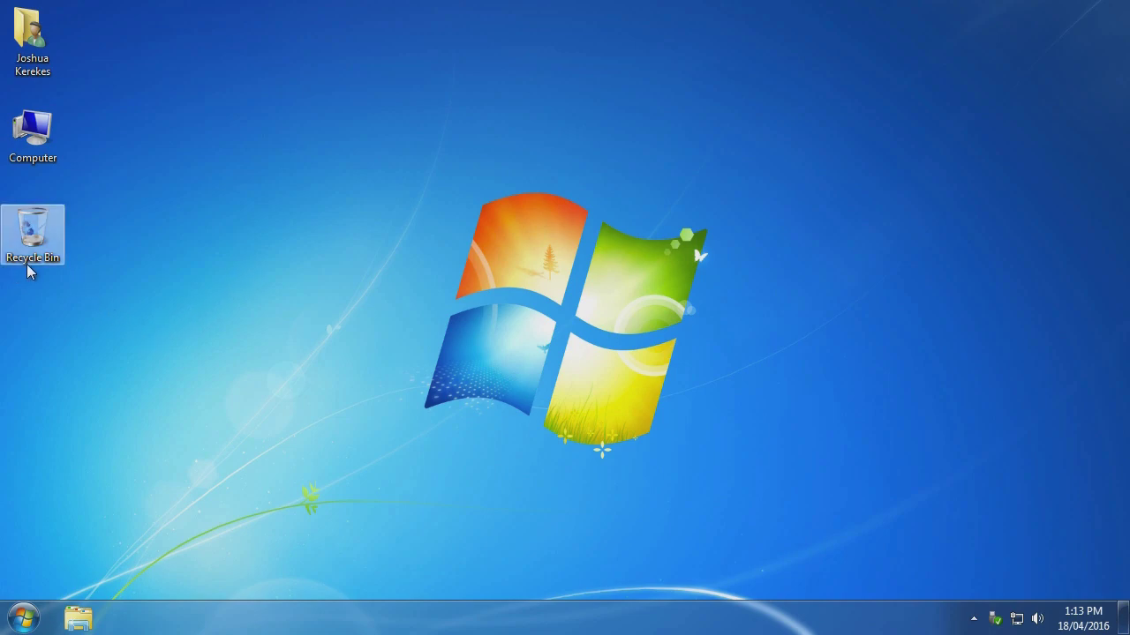
- Create a new text document on the desktop, keep its default name, and move it into the Recycle Bin
{"action": "left_click", "coordinate": [295, 284]}
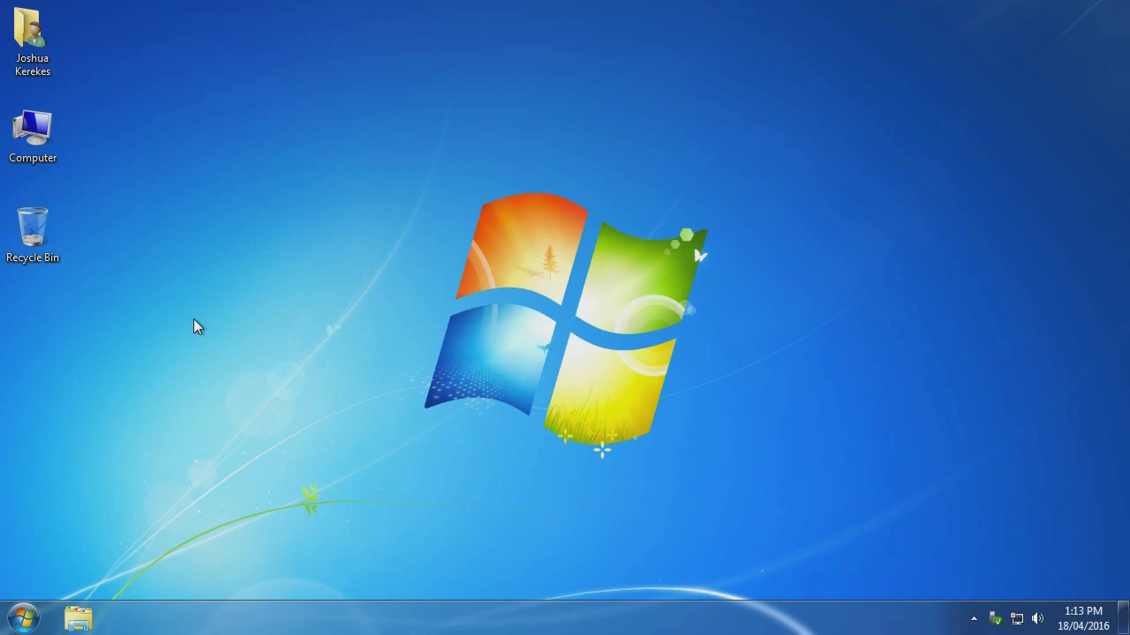
{"action": "right_click", "coordinate": [182, 217]}
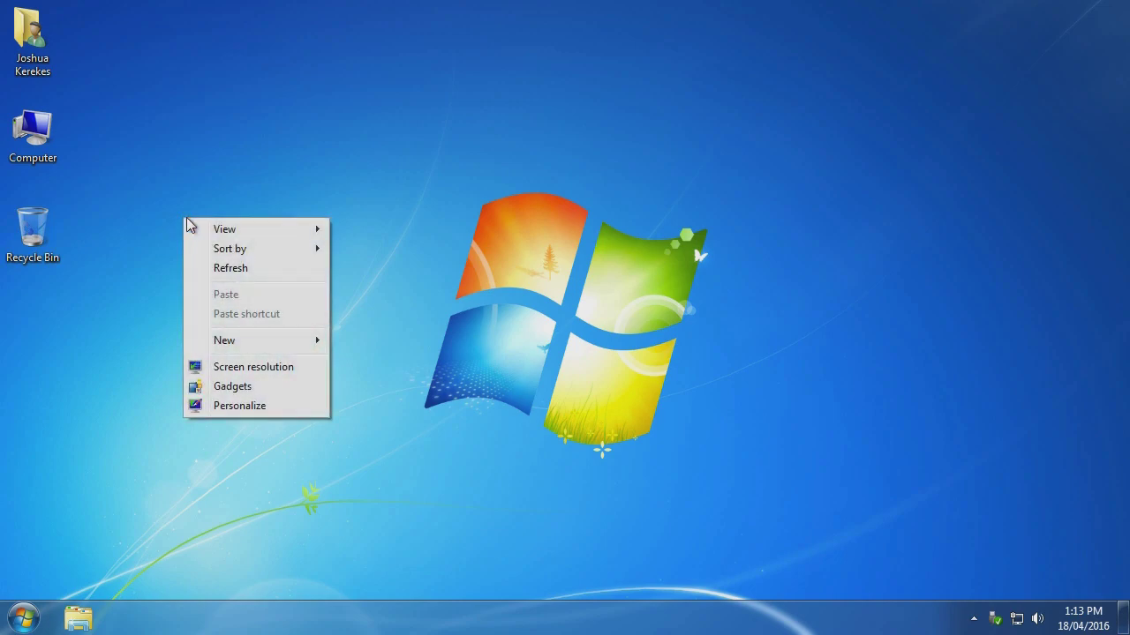
{"action": "mouse_move", "coordinate": [225, 341]}
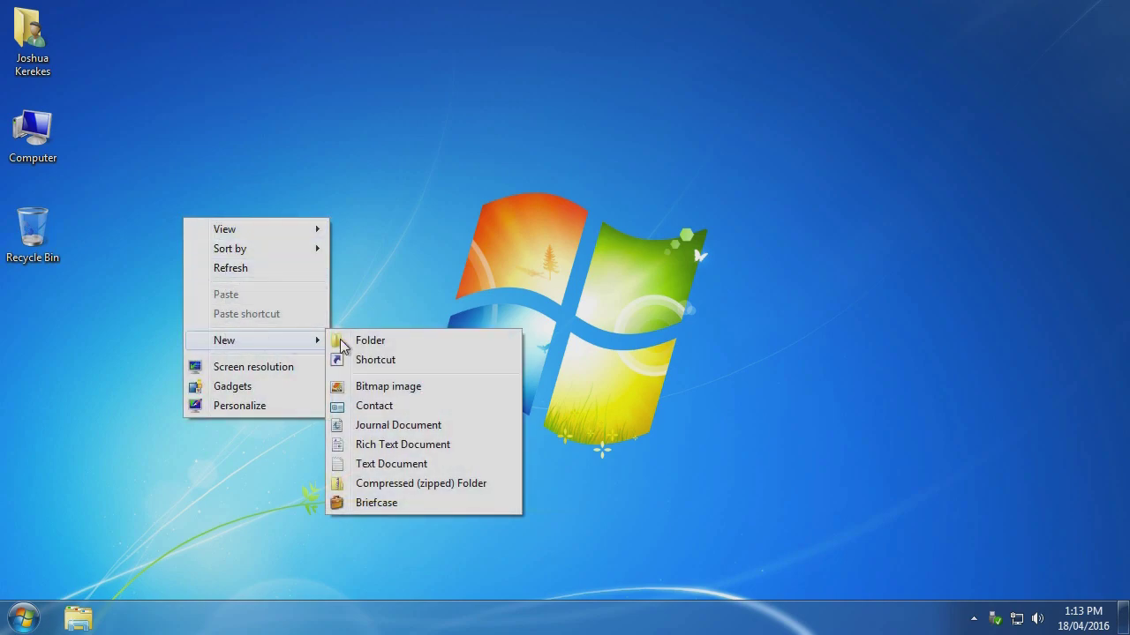
{"action": "left_click", "coordinate": [383, 464]}
{"action": "key", "text": "Return"}
{"action": "left_click", "coordinate": [382, 363]}
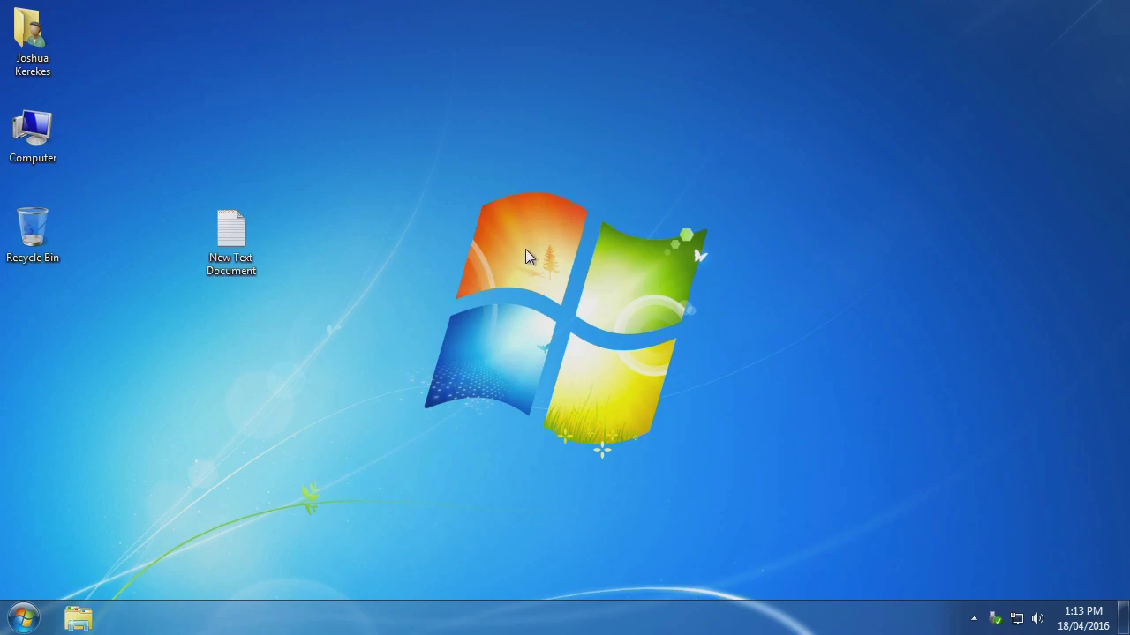
{"action": "left_click_drag", "start_coordinate": [227, 231], "coordinate": [46, 220]}
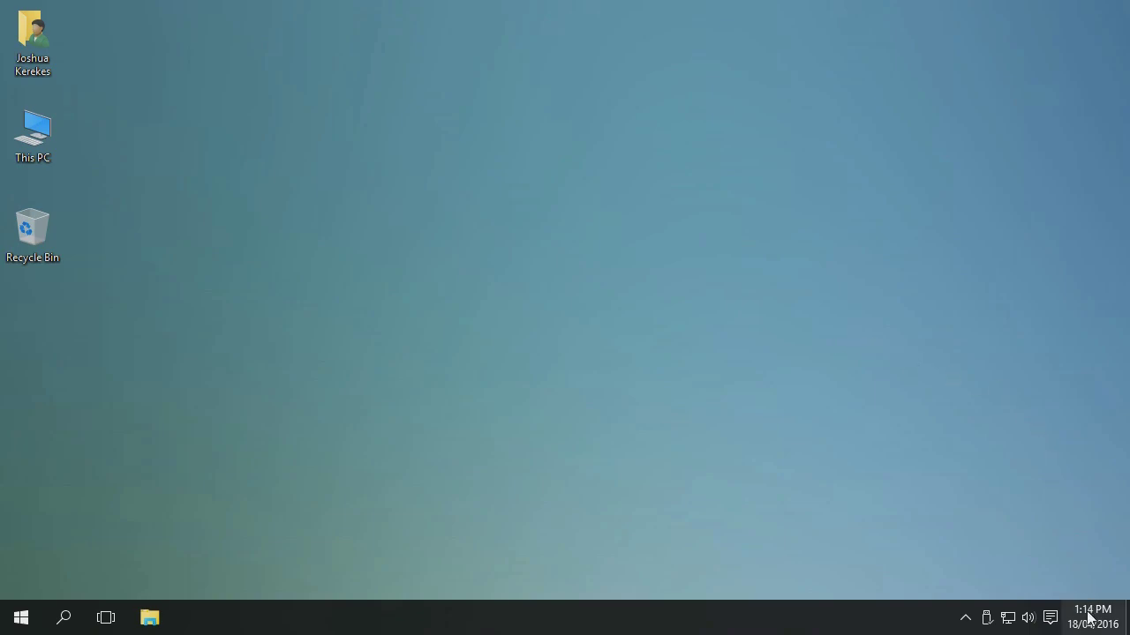
- On the Windows 10 desktop, view the clock's calendar and the speaker volume slider, closing each one
{"action": "mouse_move", "coordinate": [1101, 618]}
{"action": "left_click", "coordinate": [1100, 622]}
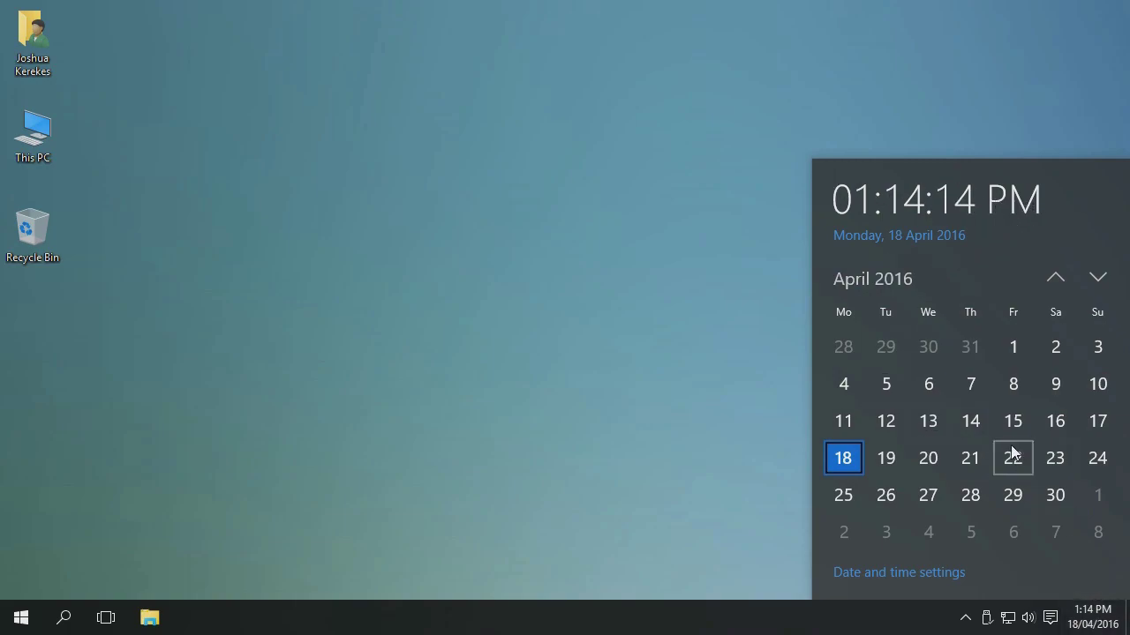
{"action": "left_click", "coordinate": [720, 339]}
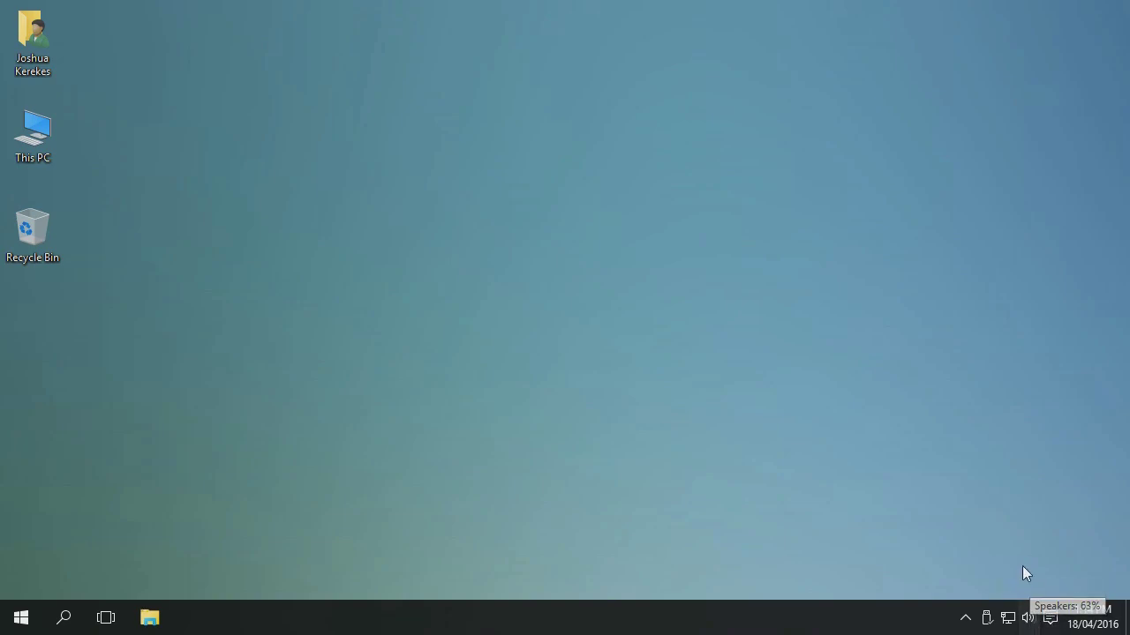
{"action": "left_click", "coordinate": [1029, 619]}
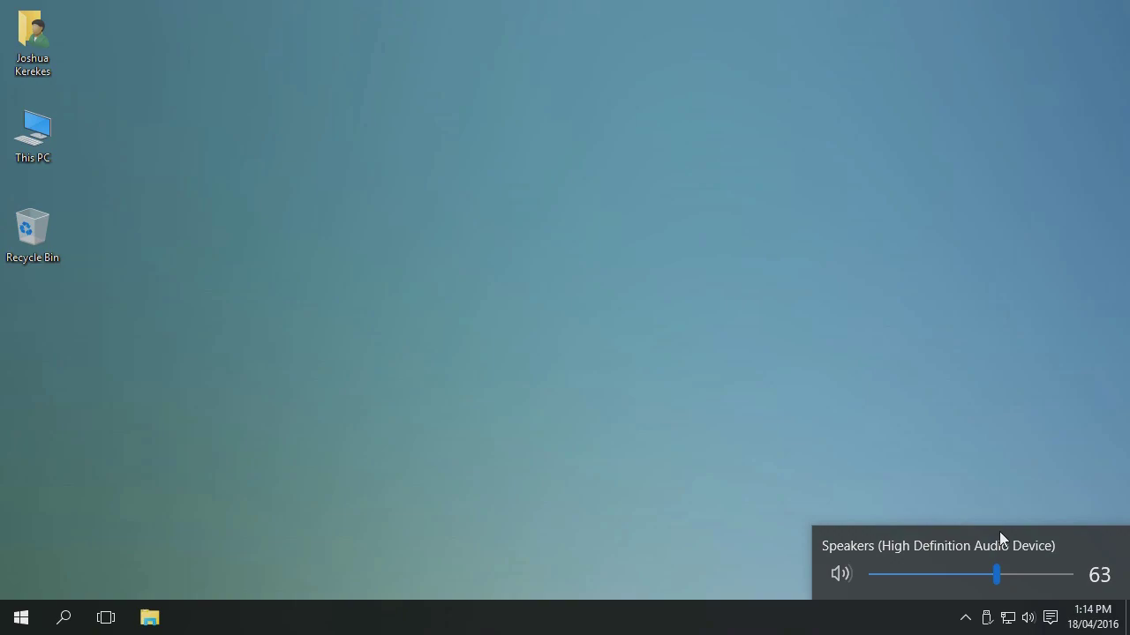
{"action": "mouse_move", "coordinate": [997, 573]}
{"action": "left_mouse_down"}
{"action": "mouse_move", "coordinate": [974, 578]}
{"action": "mouse_move", "coordinate": [998, 577]}
{"action": "left_mouse_up"}
{"action": "left_click", "coordinate": [1006, 447]}
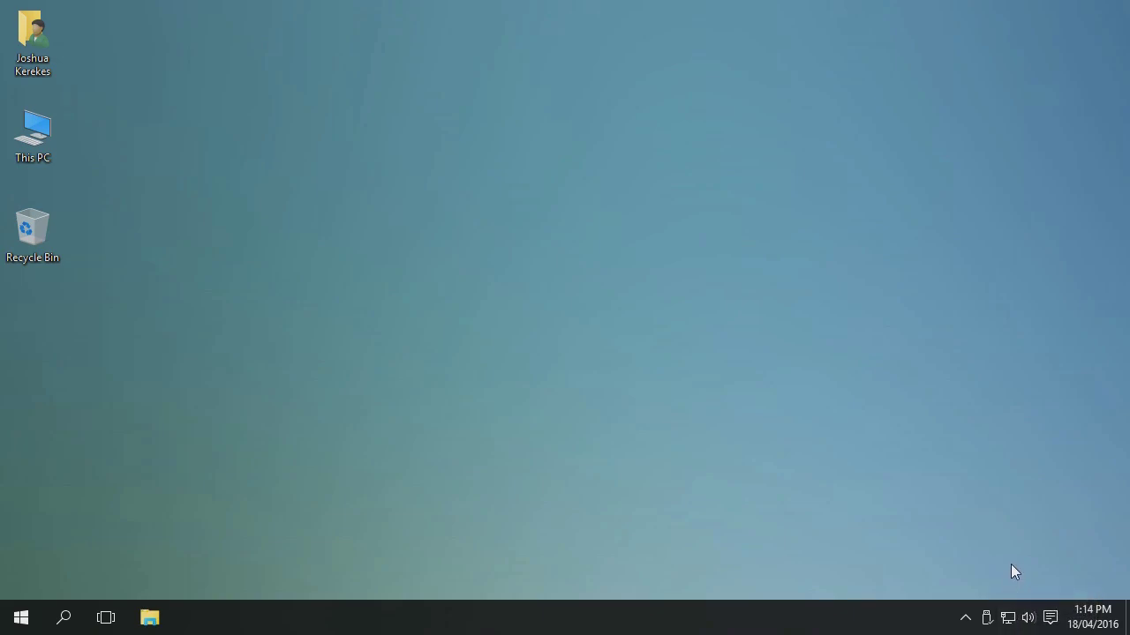
- Look at the network connection status in the notification area twice, closing it each time
{"action": "left_click", "coordinate": [1008, 618]}
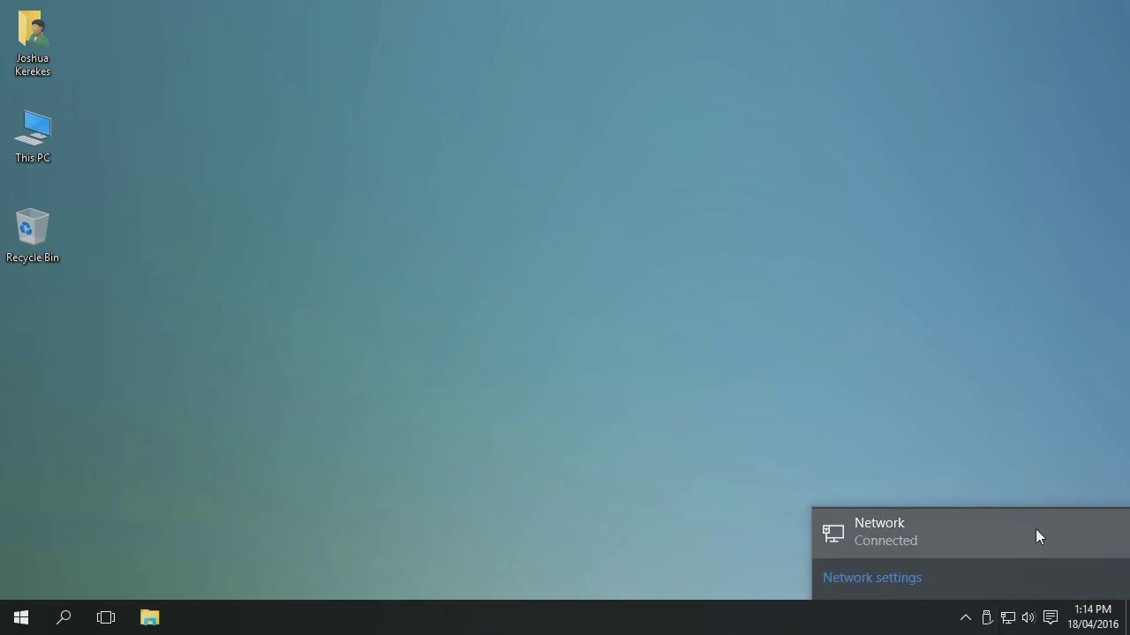
{"action": "left_click", "coordinate": [942, 413]}
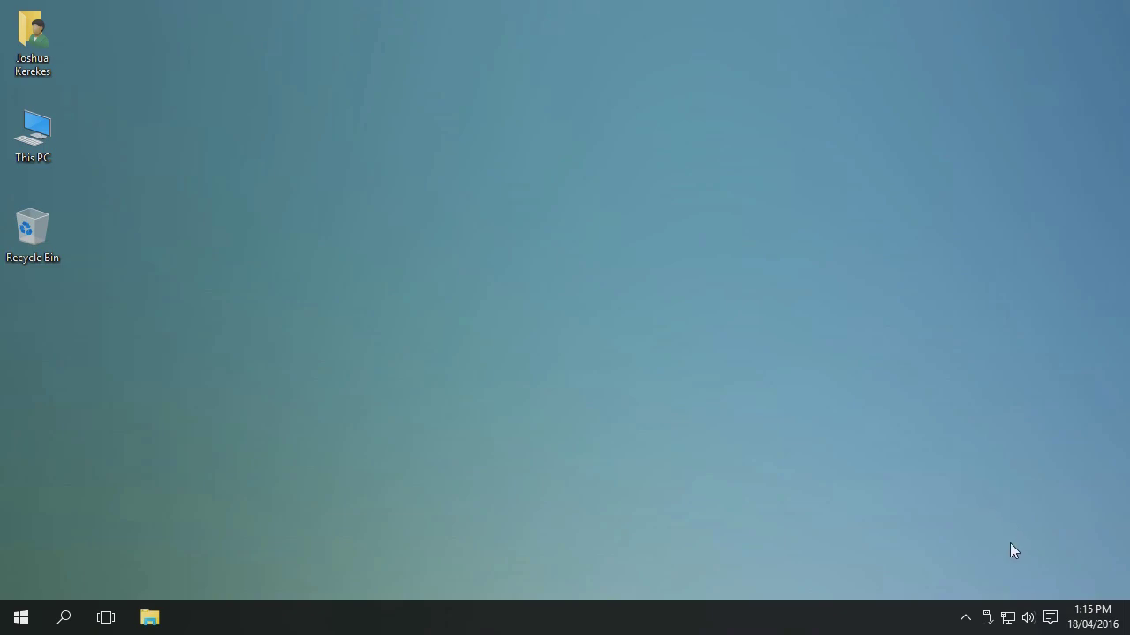
{"action": "left_click", "coordinate": [1007, 616]}
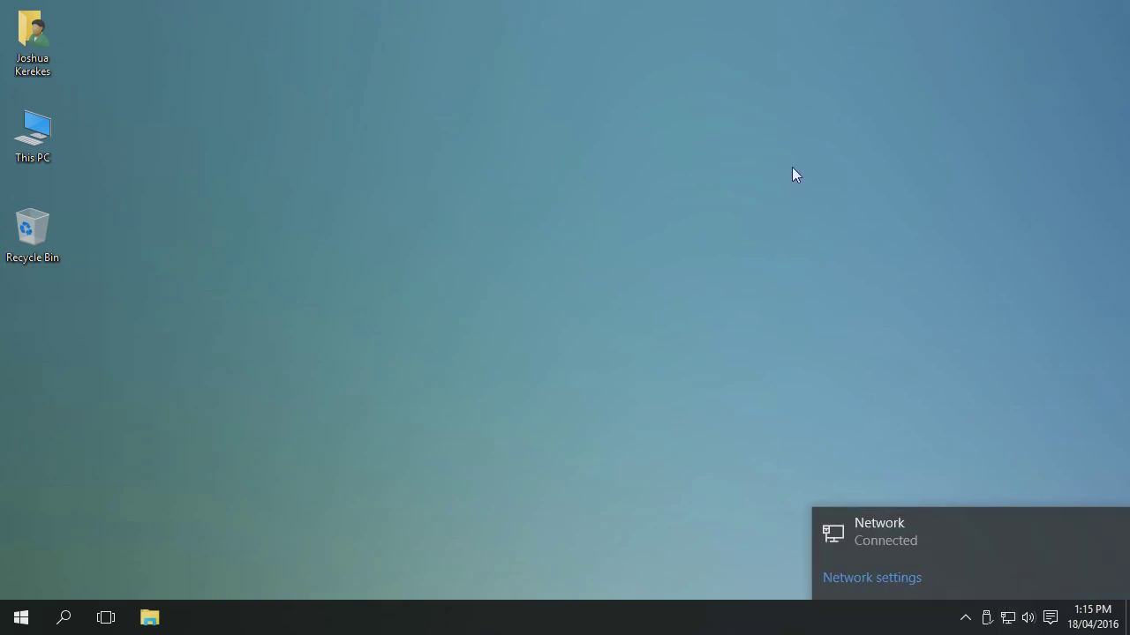
{"action": "left_click", "coordinate": [756, 406]}
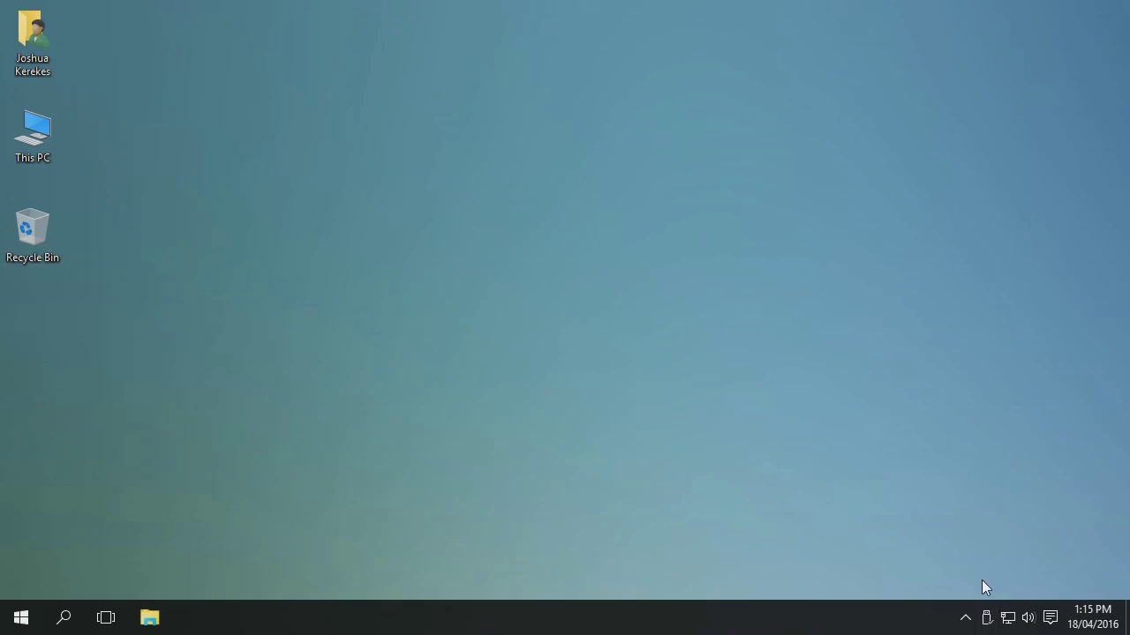
- View the list of ejectable hardware devices, close it, and examine the Bluetooth Devices icon among the hidden notification icons
{"action": "left_click", "coordinate": [986, 617]}
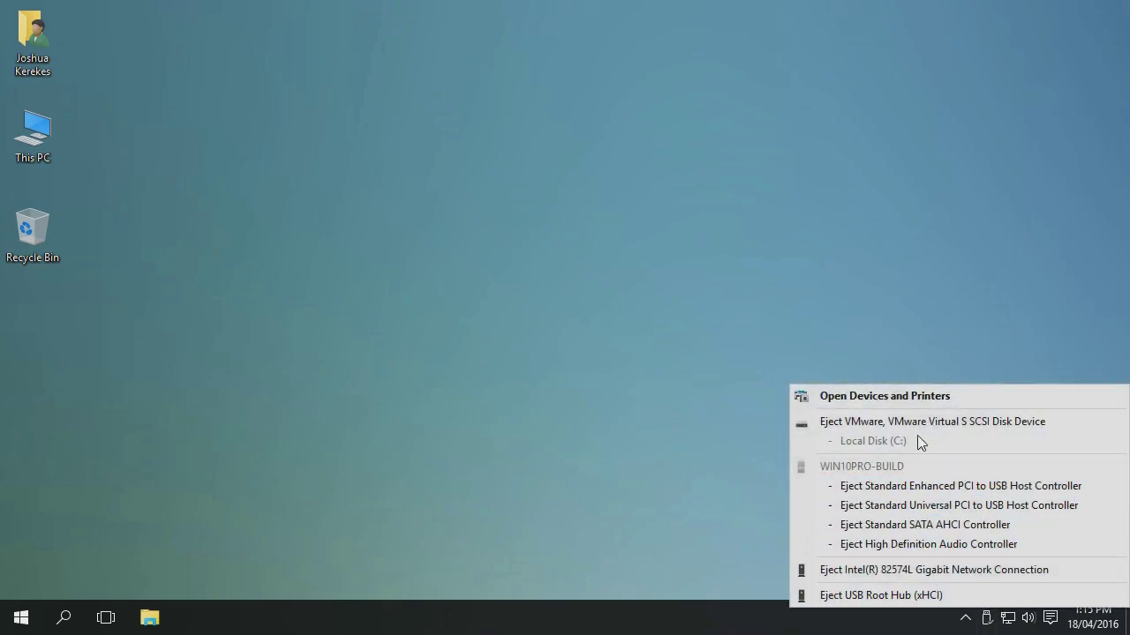
{"action": "left_click", "coordinate": [902, 210]}
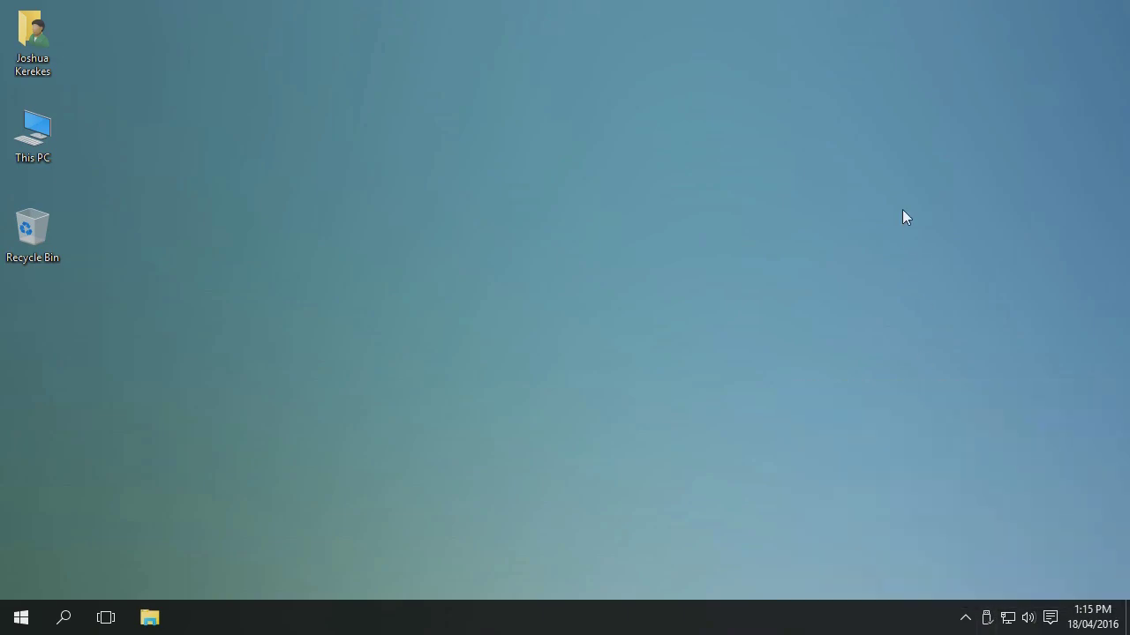
{"action": "left_click", "coordinate": [967, 619]}
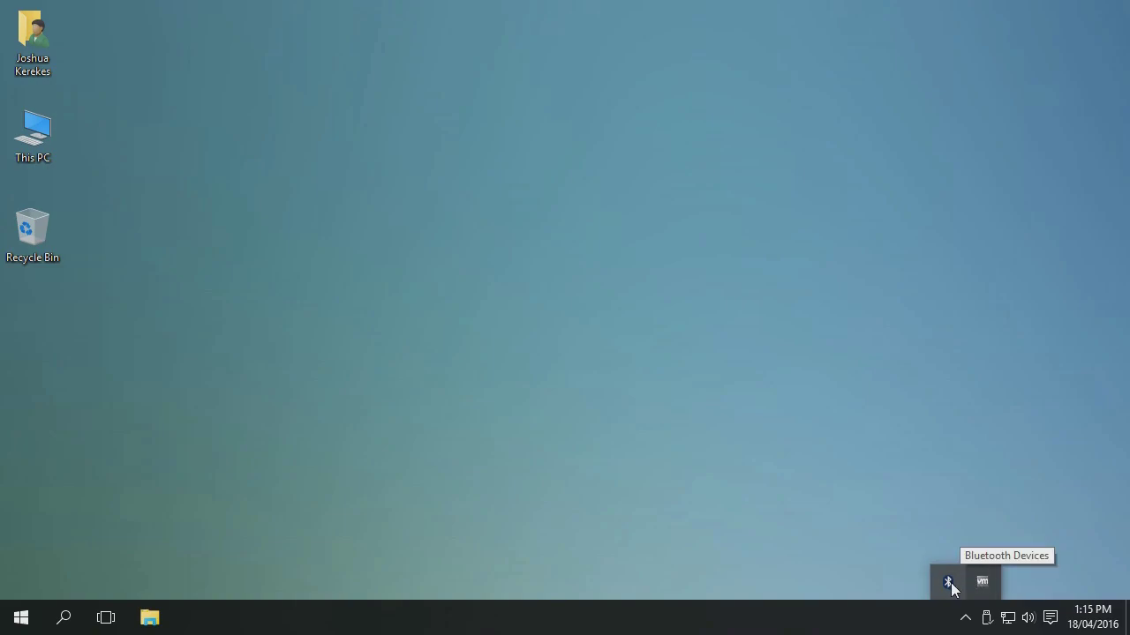
{"action": "left_click", "coordinate": [946, 585]}
{"action": "mouse_move", "coordinate": [946, 587]}
{"action": "left_mouse_down"}
{"action": "mouse_move", "coordinate": [999, 618]}
{"action": "mouse_move", "coordinate": [946, 622]}
{"action": "mouse_move", "coordinate": [944, 582]}
{"action": "left_mouse_up"}
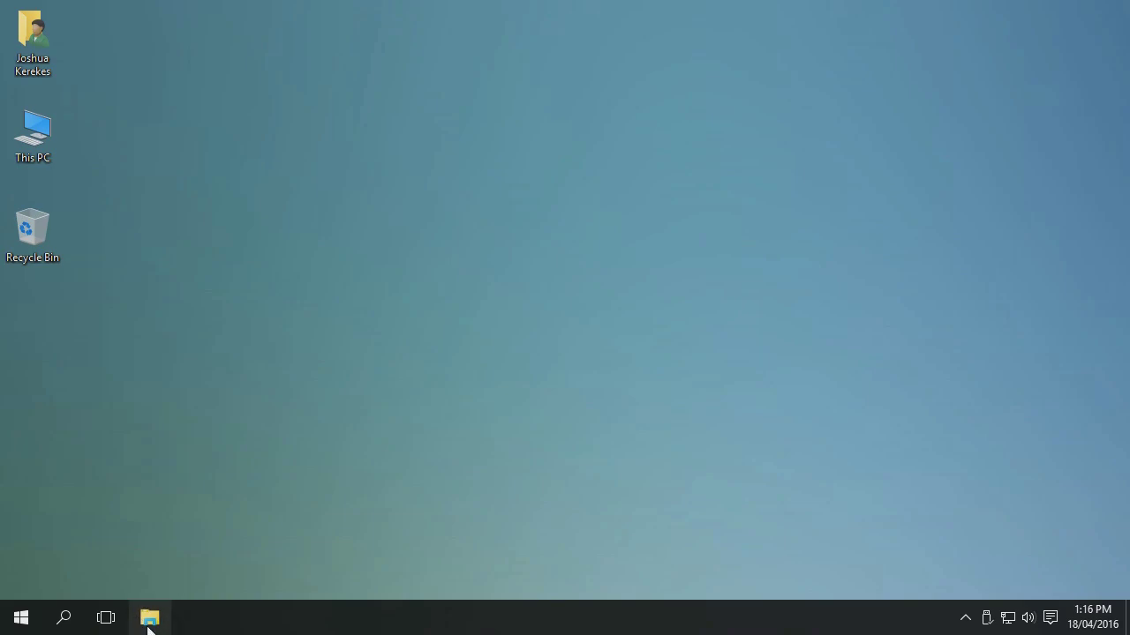
- Open File Explorer from the taskbar, shift its window slightly to the right, and close it
{"action": "left_click", "coordinate": [150, 621]}
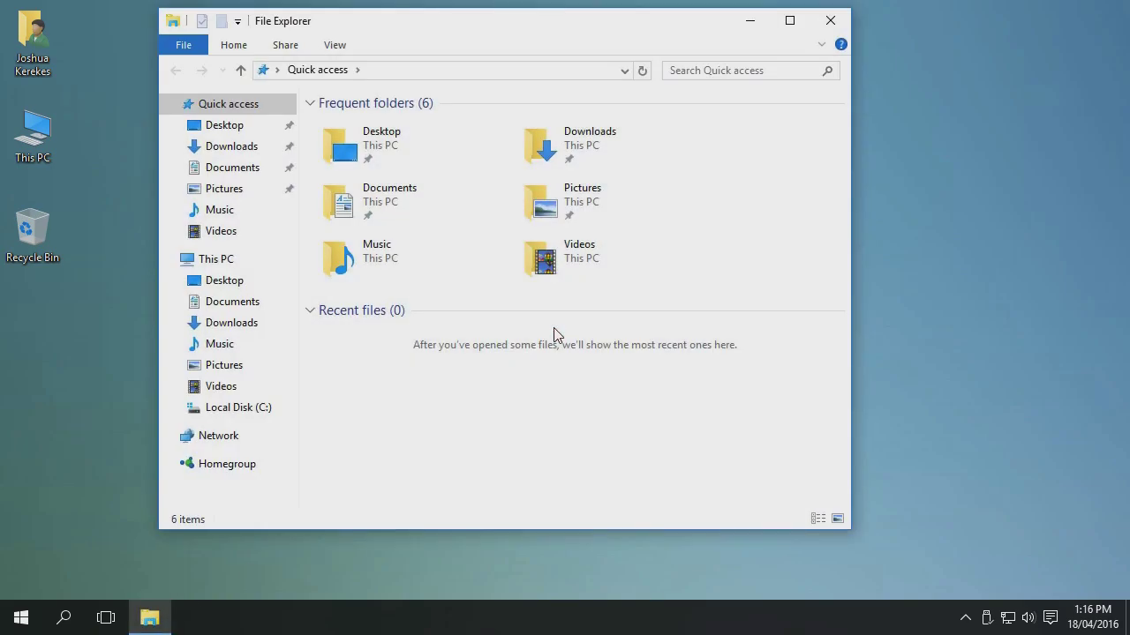
{"action": "left_click_drag", "start_coordinate": [494, 23], "coordinate": [537, 24]}
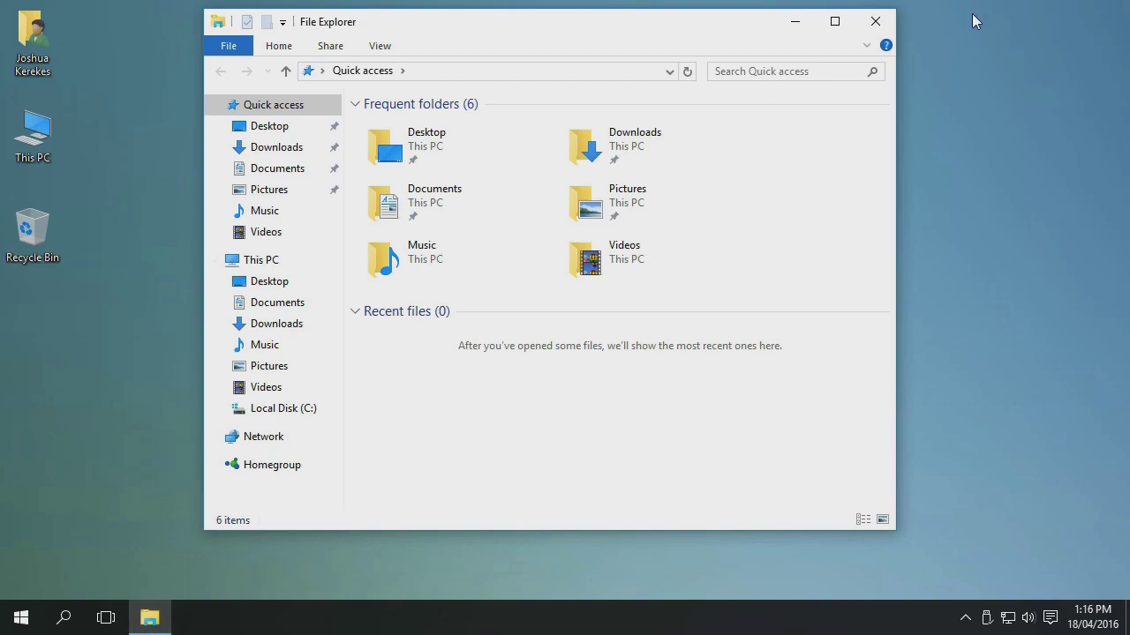
{"action": "left_click", "coordinate": [875, 22]}
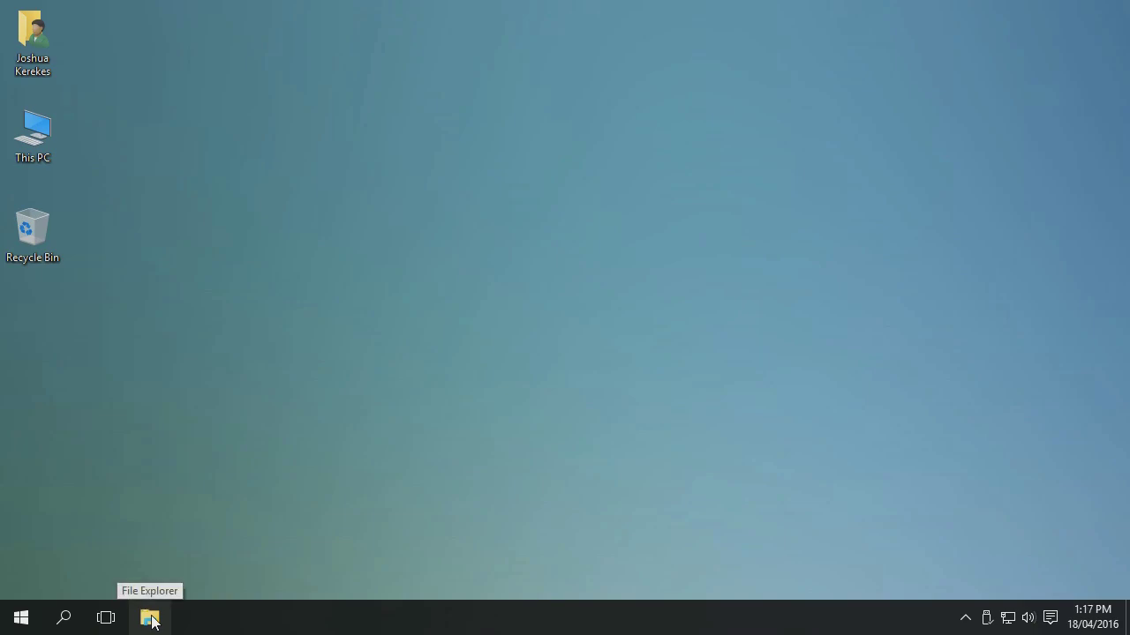
- Unpin File Explorer from the taskbar, and open and close the This PC window from the desktop
{"action": "right_click", "coordinate": [151, 620]}
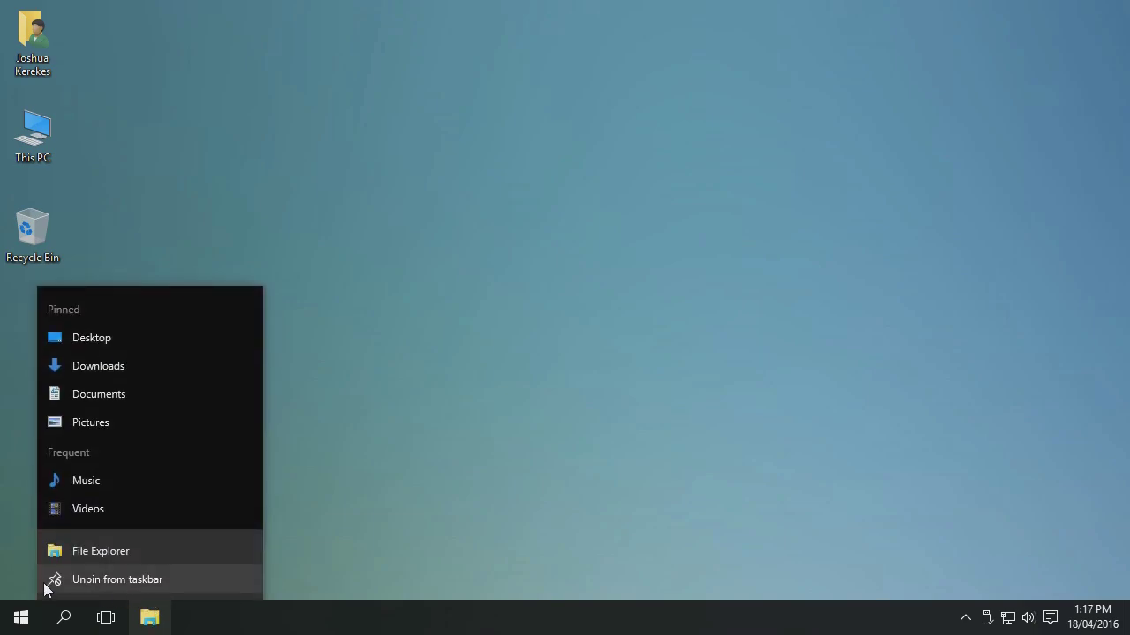
{"action": "left_click", "coordinate": [202, 580]}
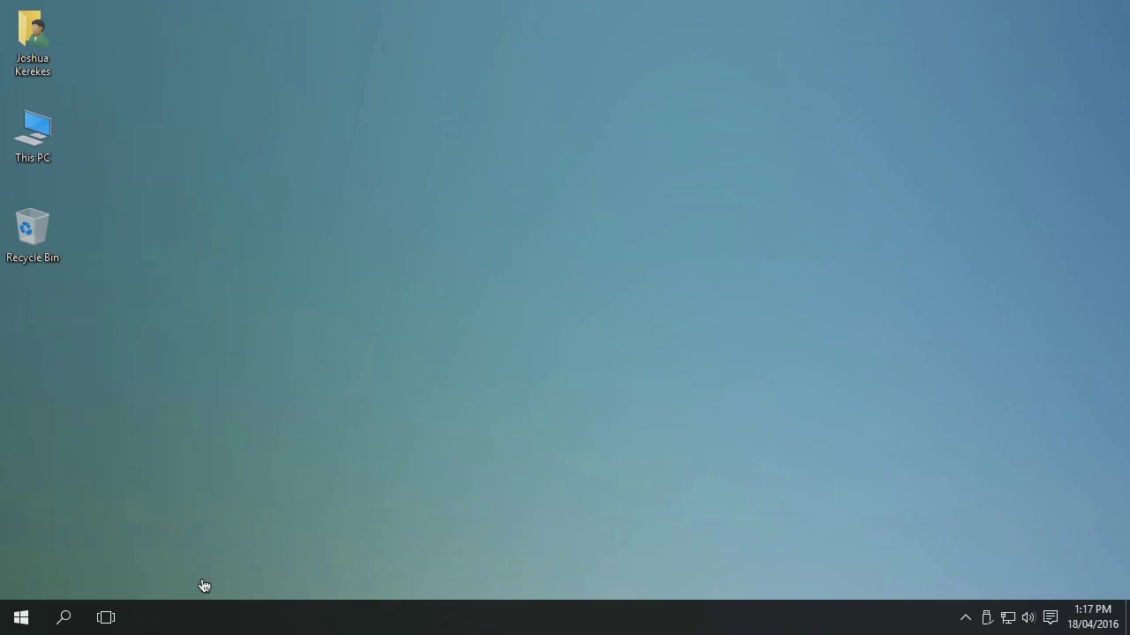
{"action": "double_click", "coordinate": [32, 133]}
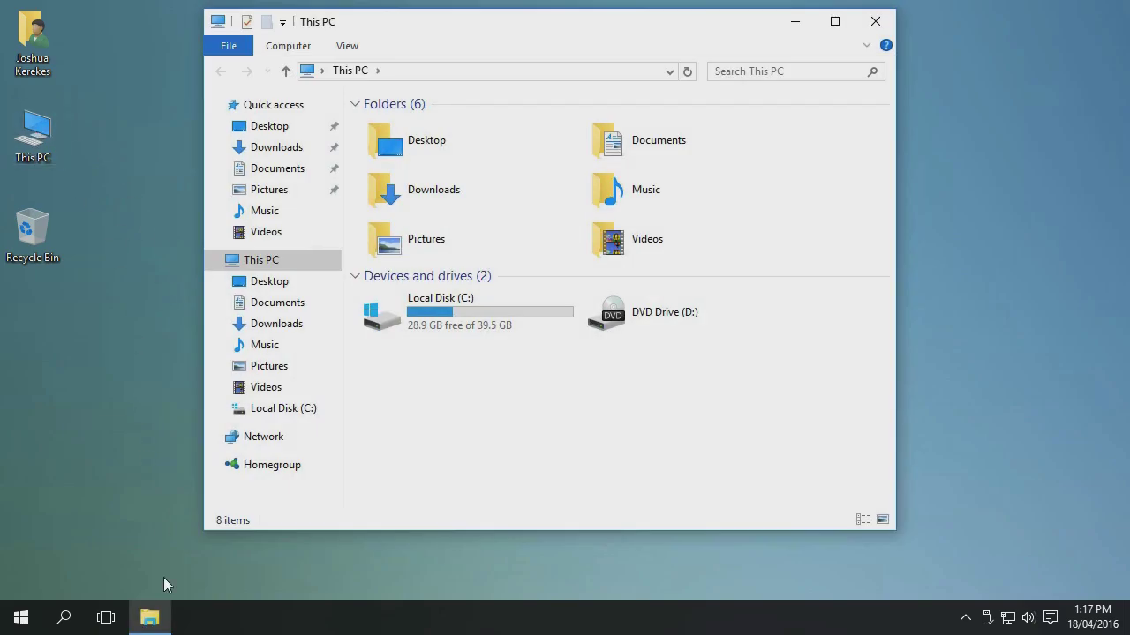
{"action": "left_click", "coordinate": [875, 21]}
- Open the This PC window again, pin the running File Explorer to the taskbar, and close the window
{"action": "double_click", "coordinate": [33, 133]}
{"action": "right_click", "coordinate": [162, 624]}
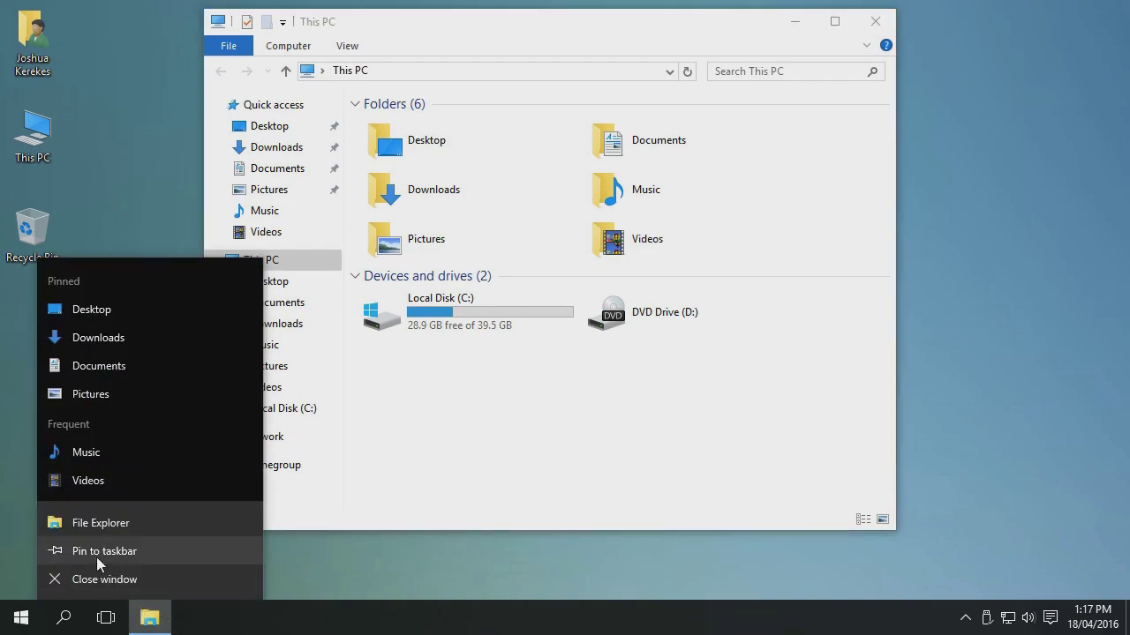
{"action": "left_click", "coordinate": [171, 551]}
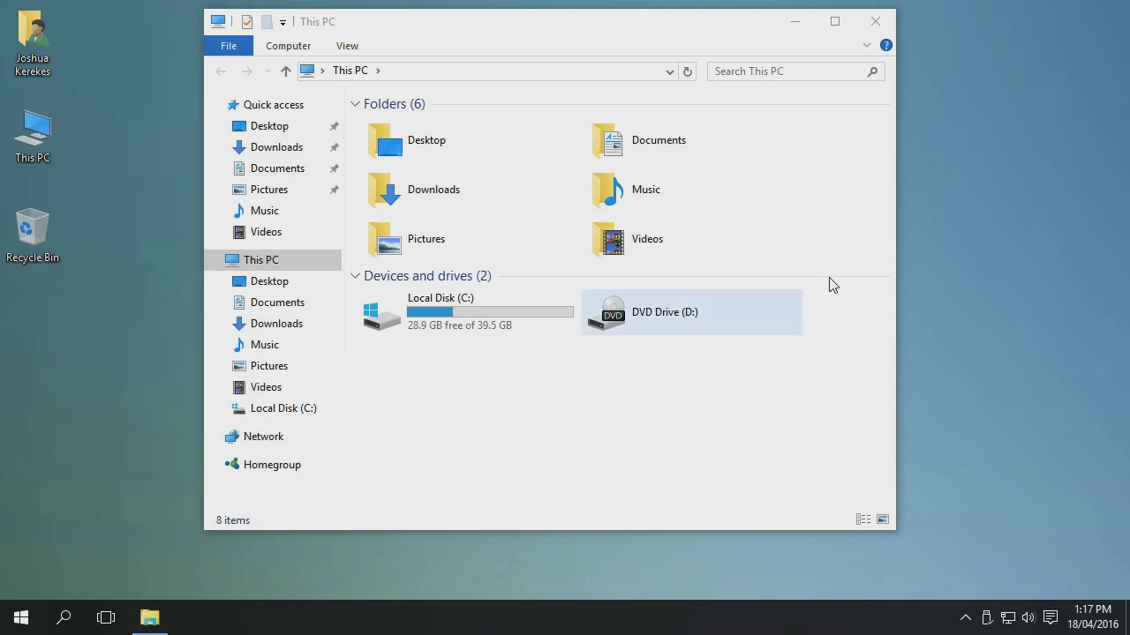
{"action": "left_click", "coordinate": [877, 25]}
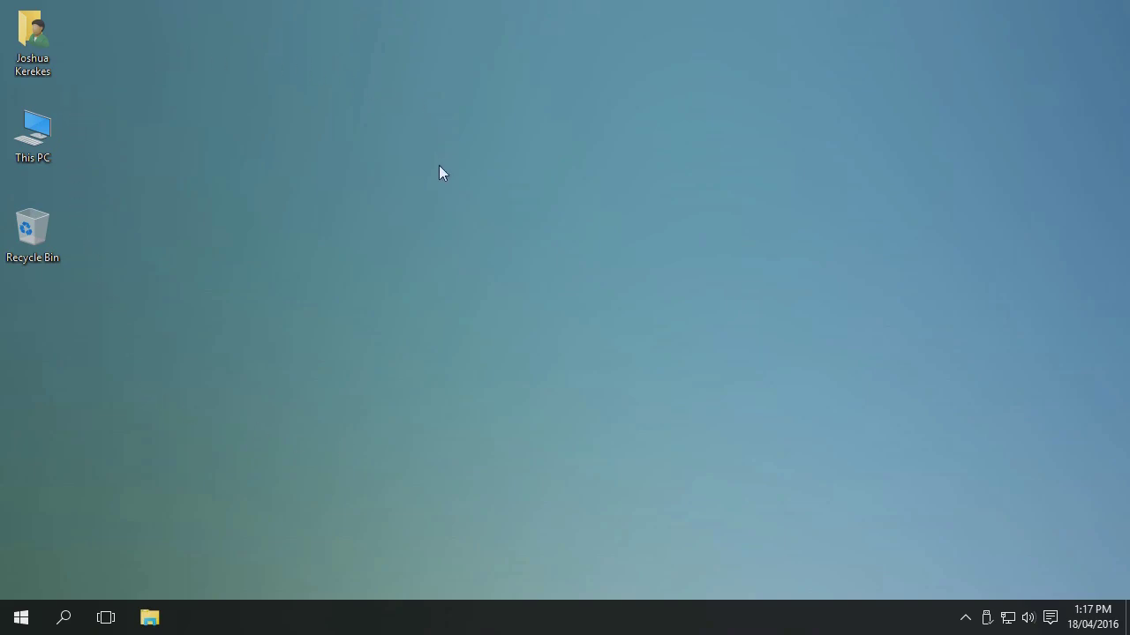
- Create a default-named text document on the Windows 10 desktop and move it into the Recycle Bin
{"action": "right_click", "coordinate": [148, 247]}
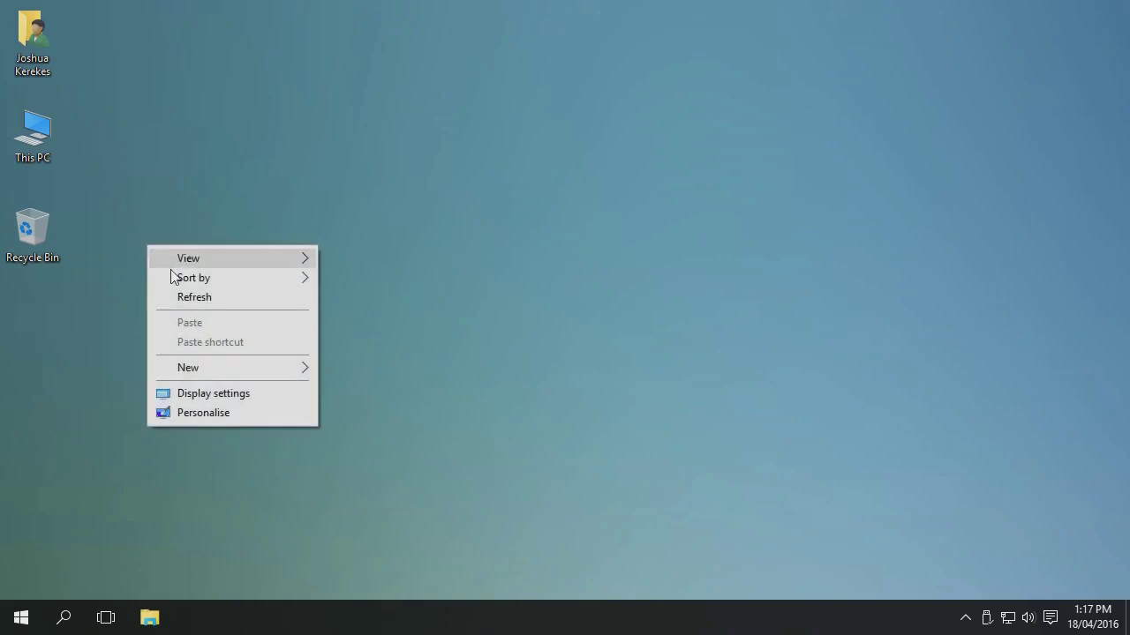
{"action": "mouse_move", "coordinate": [247, 373]}
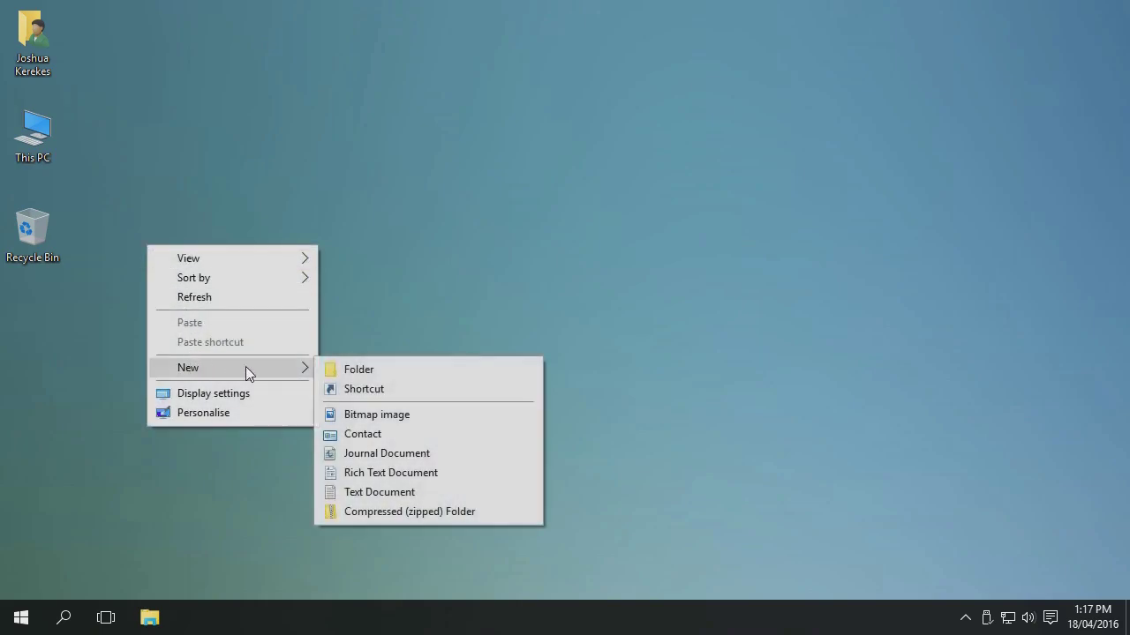
{"action": "left_click", "coordinate": [357, 491]}
{"action": "key", "text": "Return"}
{"action": "left_click_drag", "start_coordinate": [180, 271], "coordinate": [37, 234]}
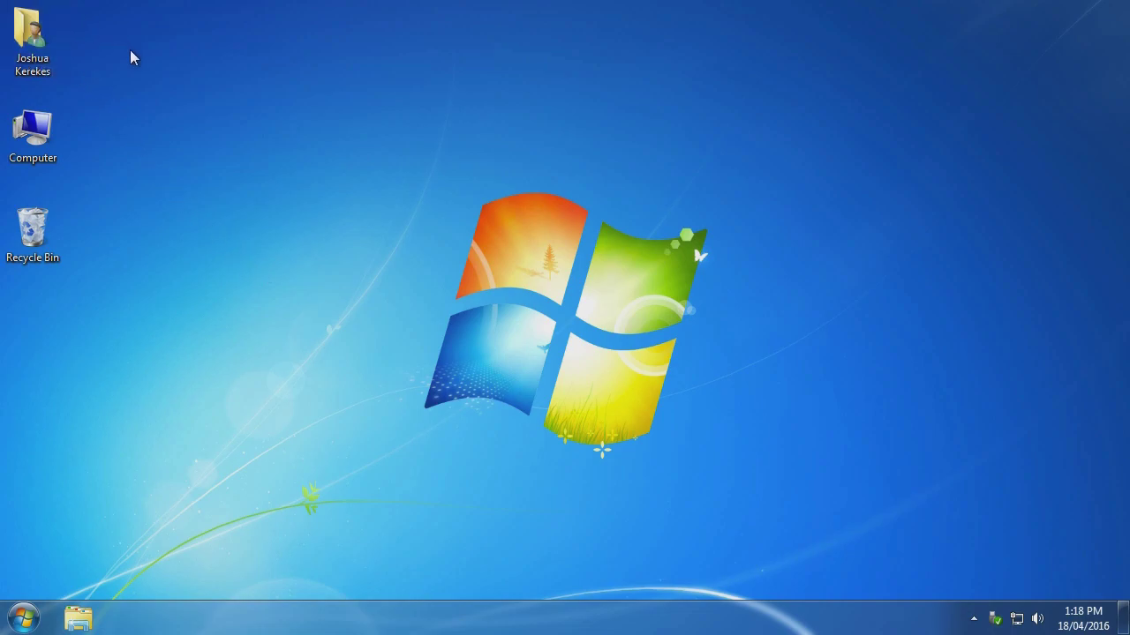
- On the Windows 7 desktop, open the user's personal folder, shift its window up and left, and visit Downloads before returning to that folder
{"action": "double_click", "coordinate": [30, 36]}
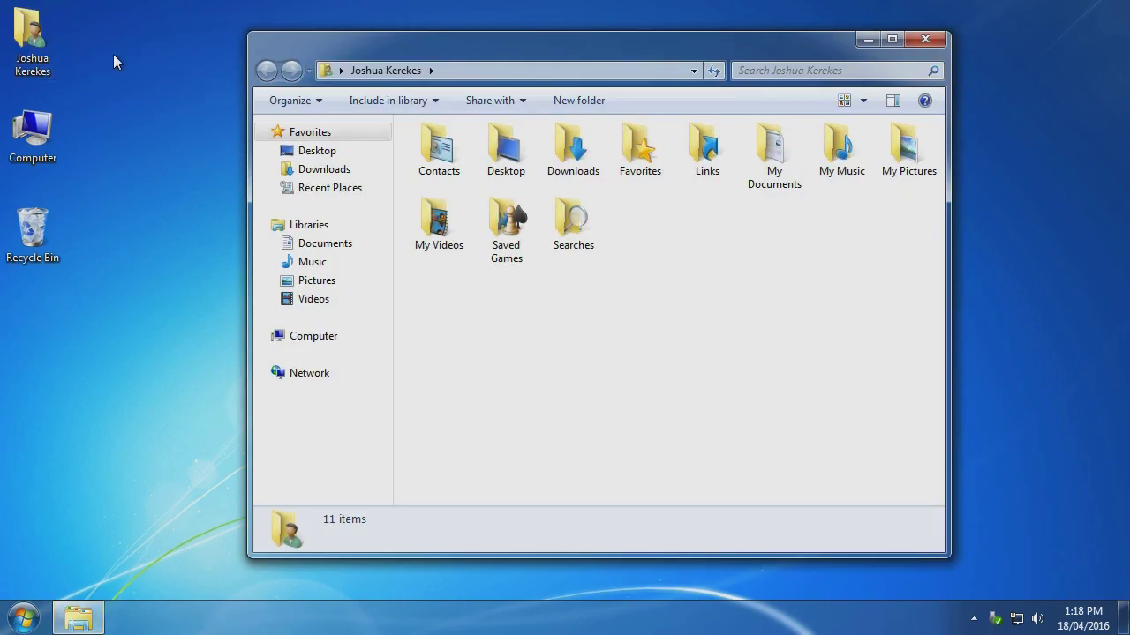
{"action": "left_click_drag", "start_coordinate": [322, 47], "coordinate": [260, 34]}
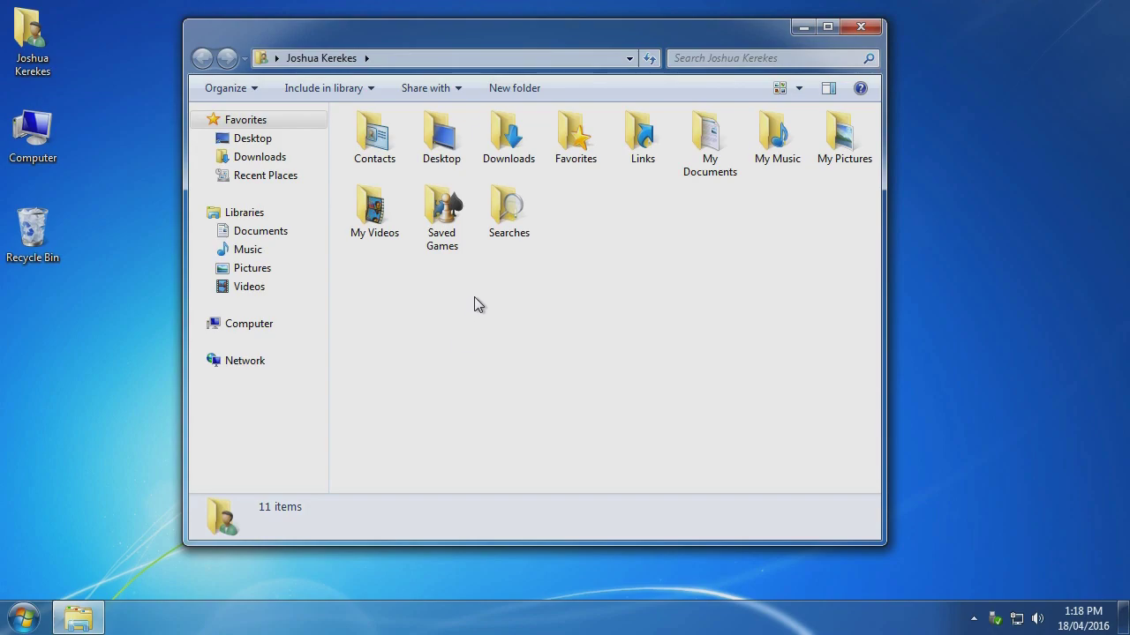
{"action": "double_click", "coordinate": [511, 144]}
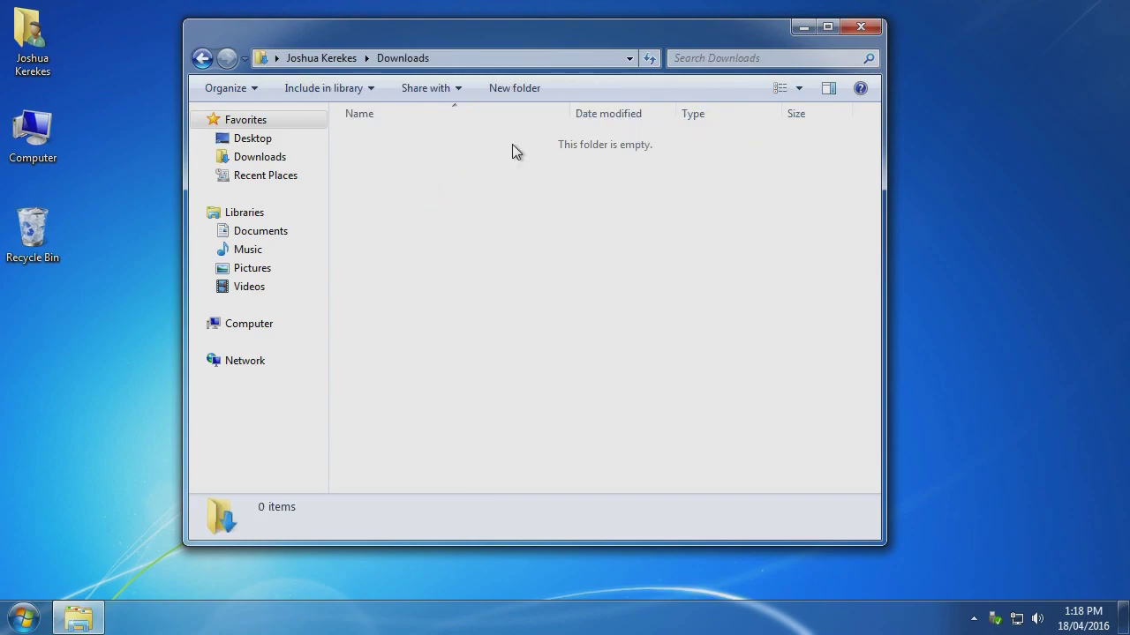
{"action": "left_click", "coordinate": [320, 58]}
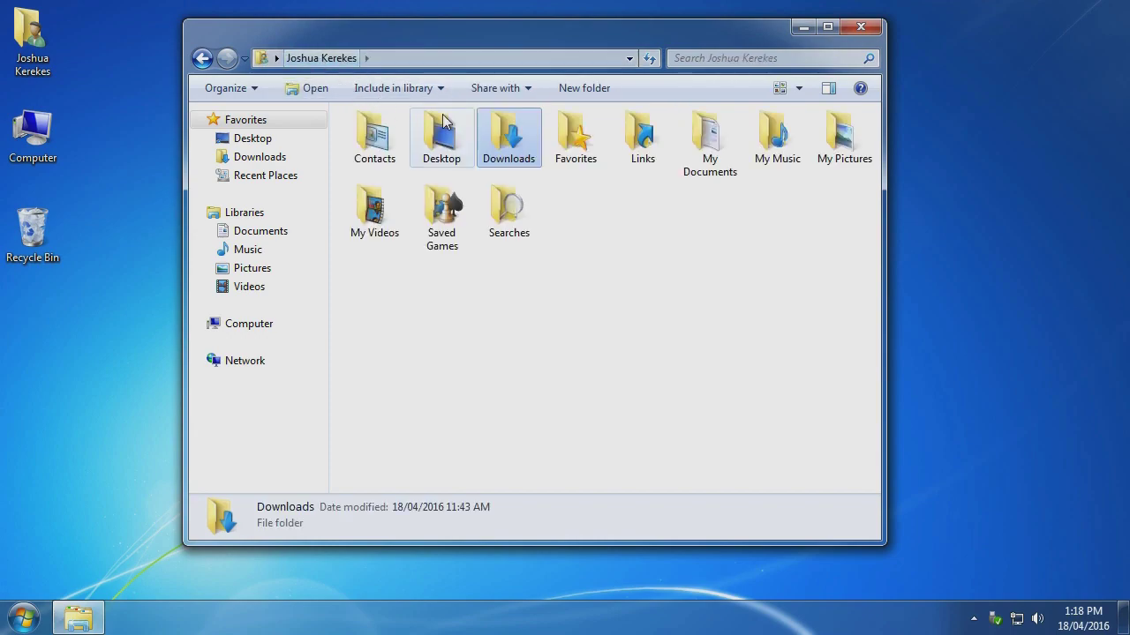
- Select the Favorites, My Documents and My Music folders one after another in the user's personal folder
{"action": "left_click", "coordinate": [571, 149]}
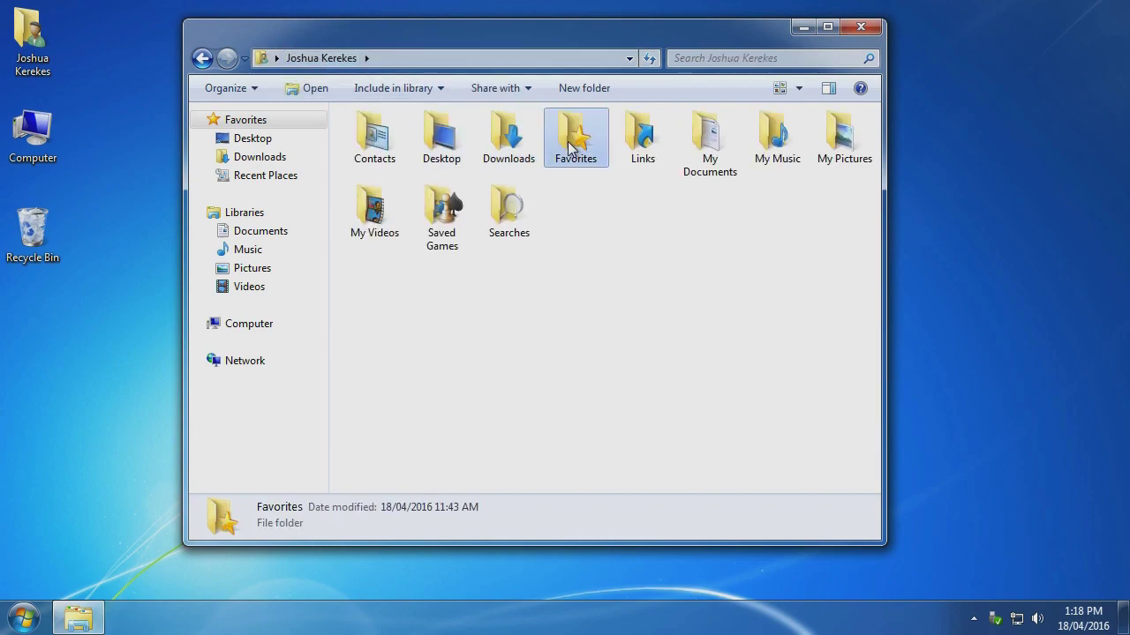
{"action": "left_click", "coordinate": [703, 146]}
{"action": "left_click", "coordinate": [779, 130]}
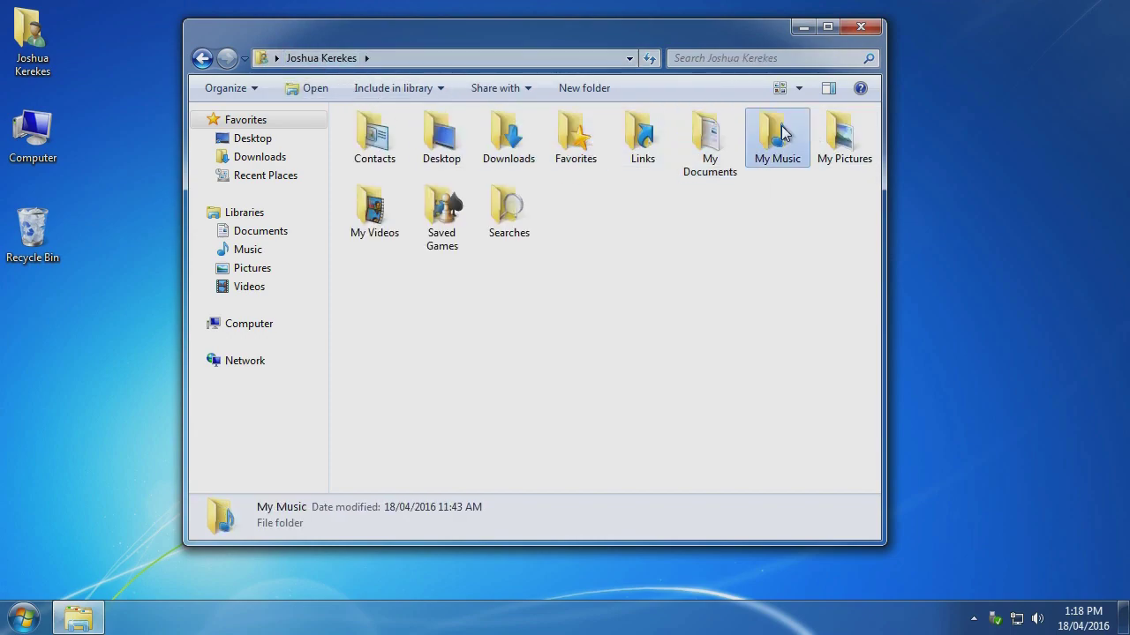
- Select the My Pictures and My Videos folders in turn in the user's personal folder, and clear the selection
{"action": "left_click", "coordinate": [830, 132]}
{"action": "left_click", "coordinate": [381, 236]}
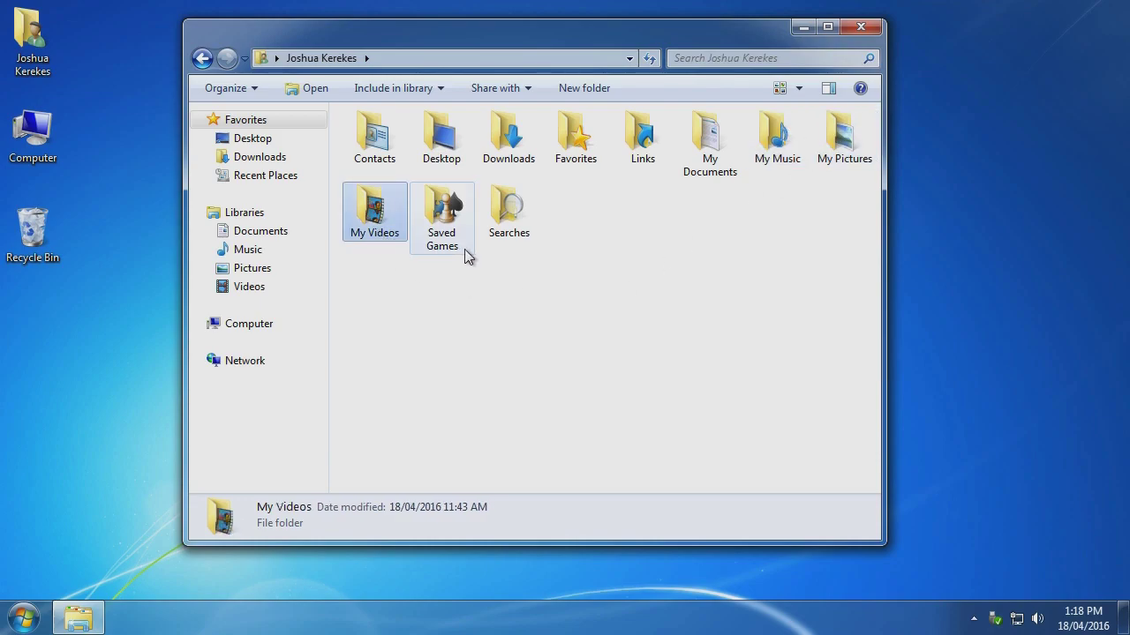
{"action": "left_click", "coordinate": [713, 249]}
{"action": "left_click_drag", "start_coordinate": [858, 274], "coordinate": [393, 294]}
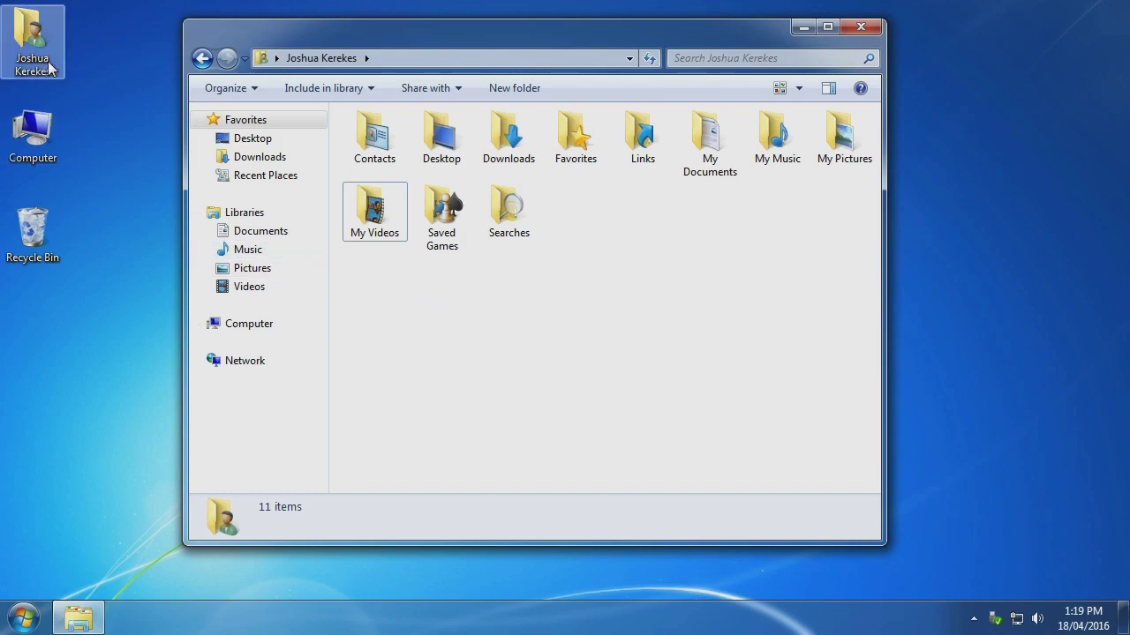
- Shift the personal folder window slightly up and left, and close it
{"action": "left_click_drag", "start_coordinate": [296, 29], "coordinate": [278, 25]}
{"action": "left_click_drag", "start_coordinate": [840, 273], "coordinate": [401, 288]}
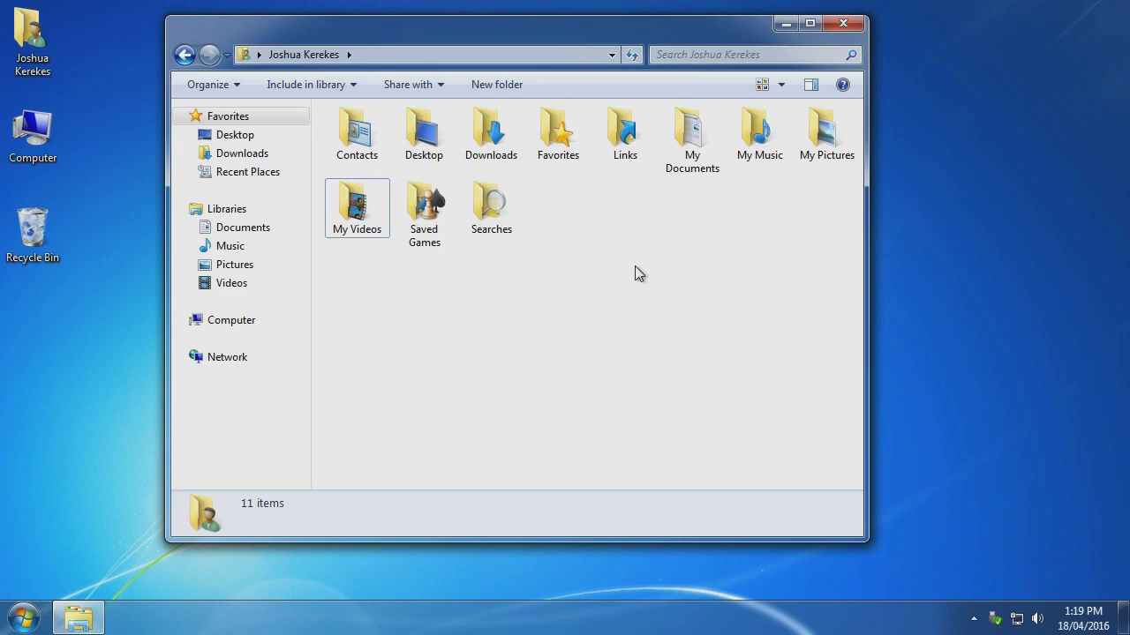
{"action": "left_click", "coordinate": [858, 24]}
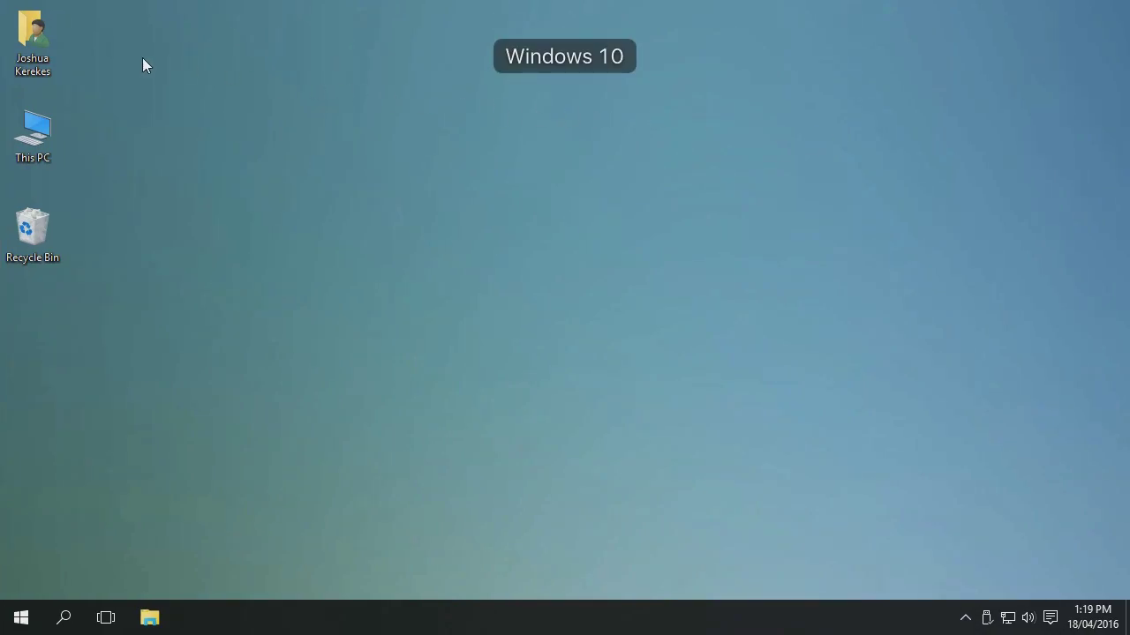
- On the Windows 10 desktop, open the user's personal folder and select Documents, Favourites, Downloads and Music one after another
{"action": "double_click", "coordinate": [40, 63]}
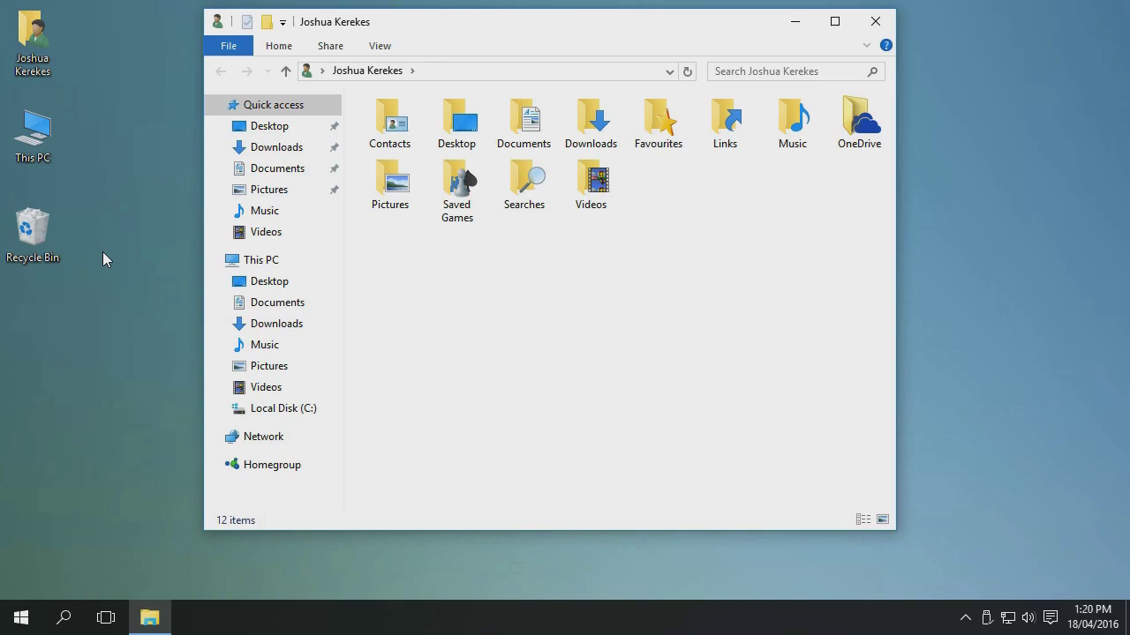
{"action": "left_click", "coordinate": [524, 122]}
{"action": "left_click", "coordinate": [650, 122]}
{"action": "left_click", "coordinate": [590, 121]}
{"action": "left_click", "coordinate": [768, 138]}
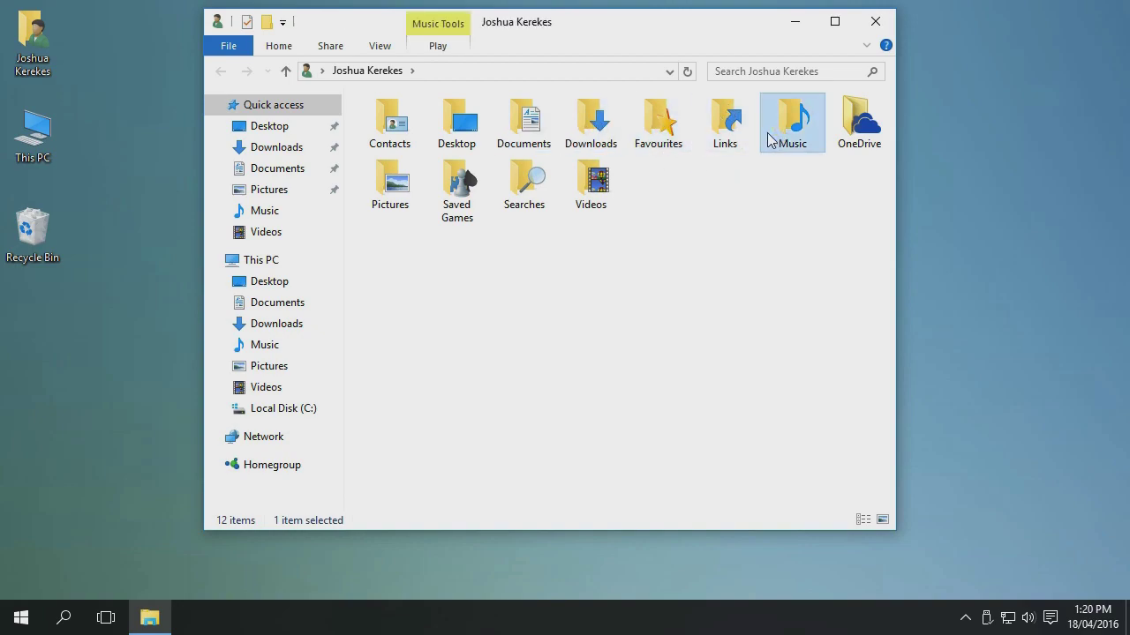
- Select the Pictures and Videos folders in turn, clear the selection, and close the personal folder window
{"action": "left_click", "coordinate": [394, 201]}
{"action": "left_click", "coordinate": [580, 187]}
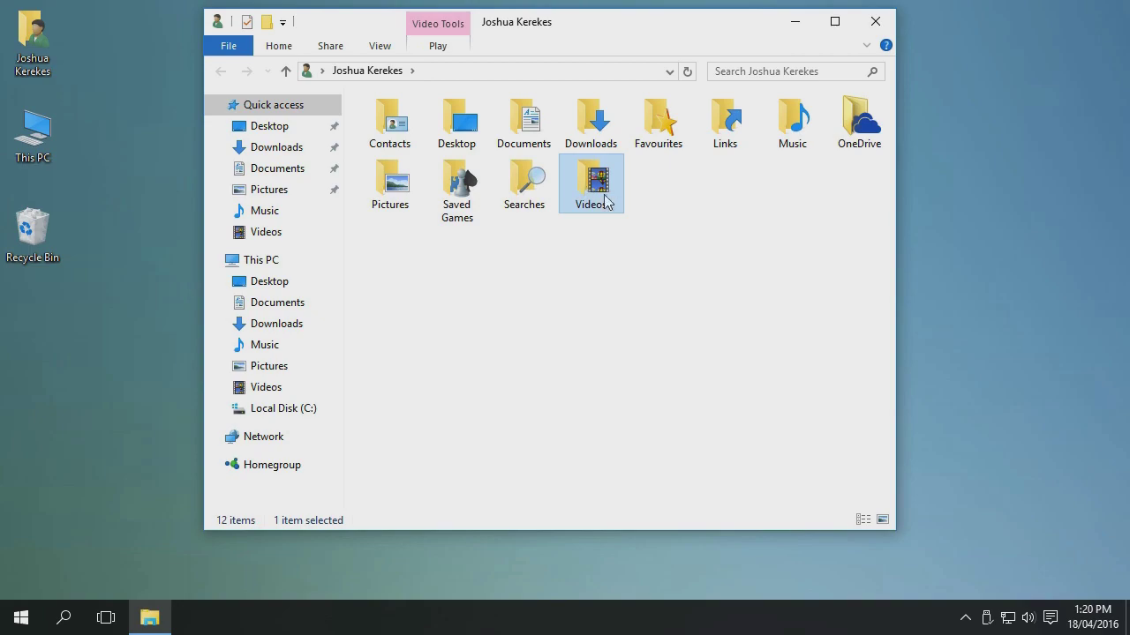
{"action": "left_click", "coordinate": [704, 279]}
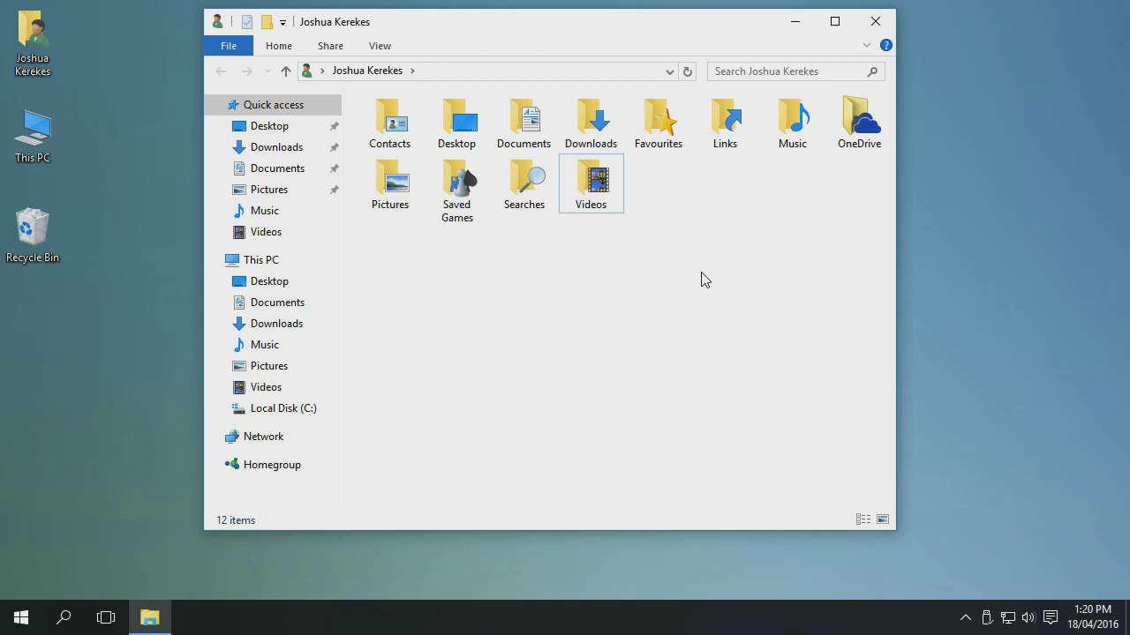
{"action": "left_click", "coordinate": [877, 22]}
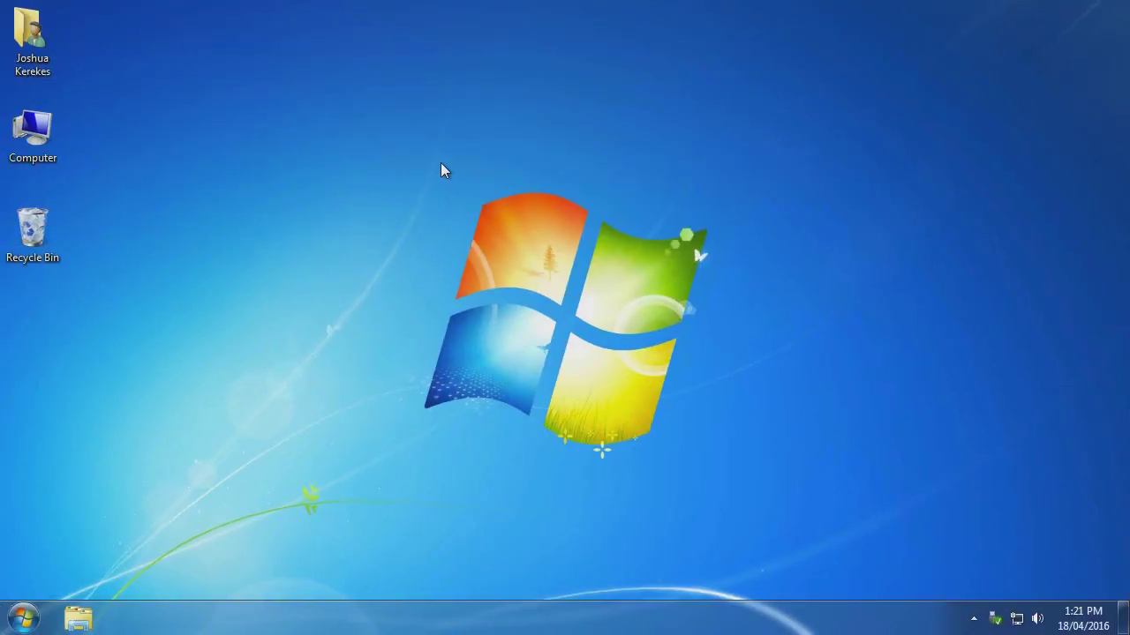
- On the Windows 7 desktop, open the Computer window and move it to the right, well clear of the desktop icons
{"action": "double_click", "coordinate": [36, 130]}
{"action": "left_click_drag", "start_coordinate": [486, 58], "coordinate": [773, 46]}
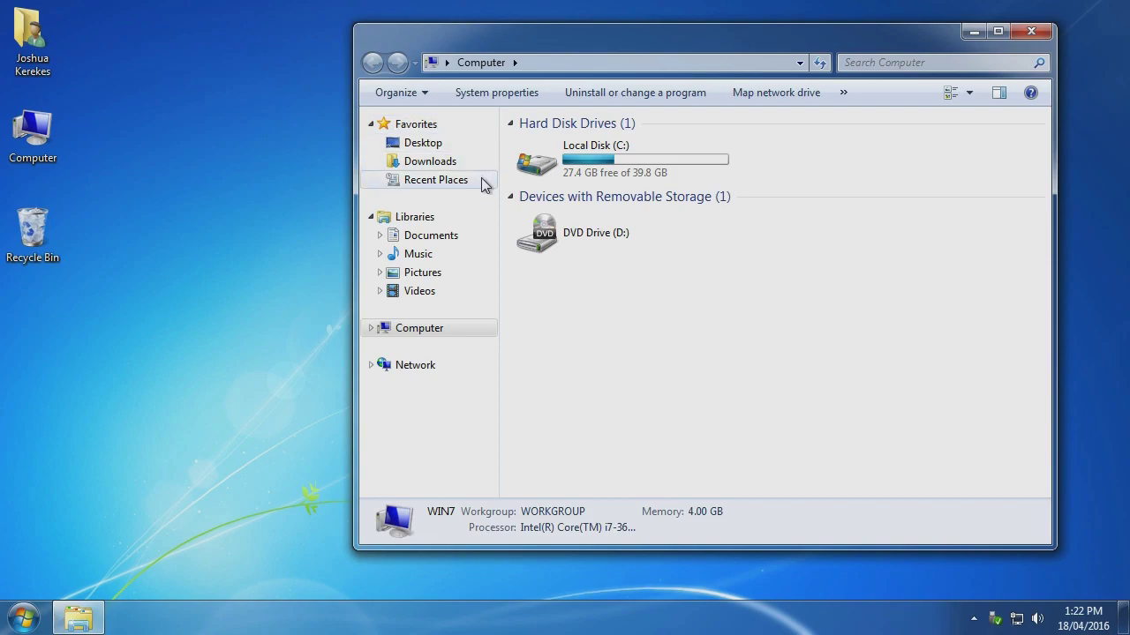
{"action": "left_click_drag", "start_coordinate": [859, 45], "coordinate": [836, 42]}
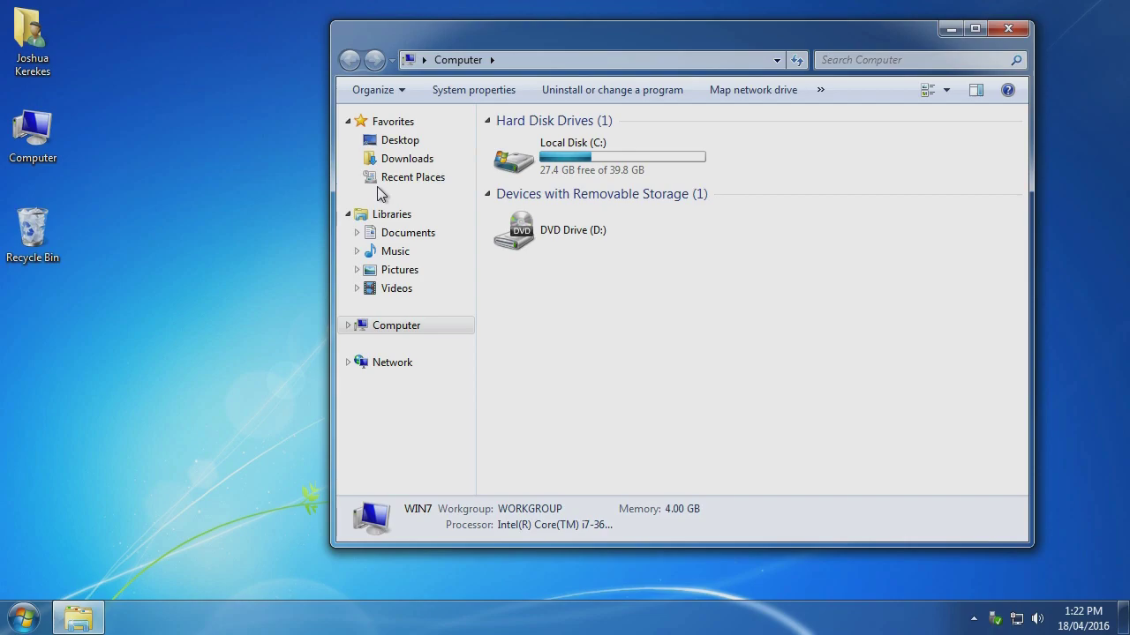
{"action": "left_click_drag", "start_coordinate": [508, 27], "coordinate": [555, 30]}
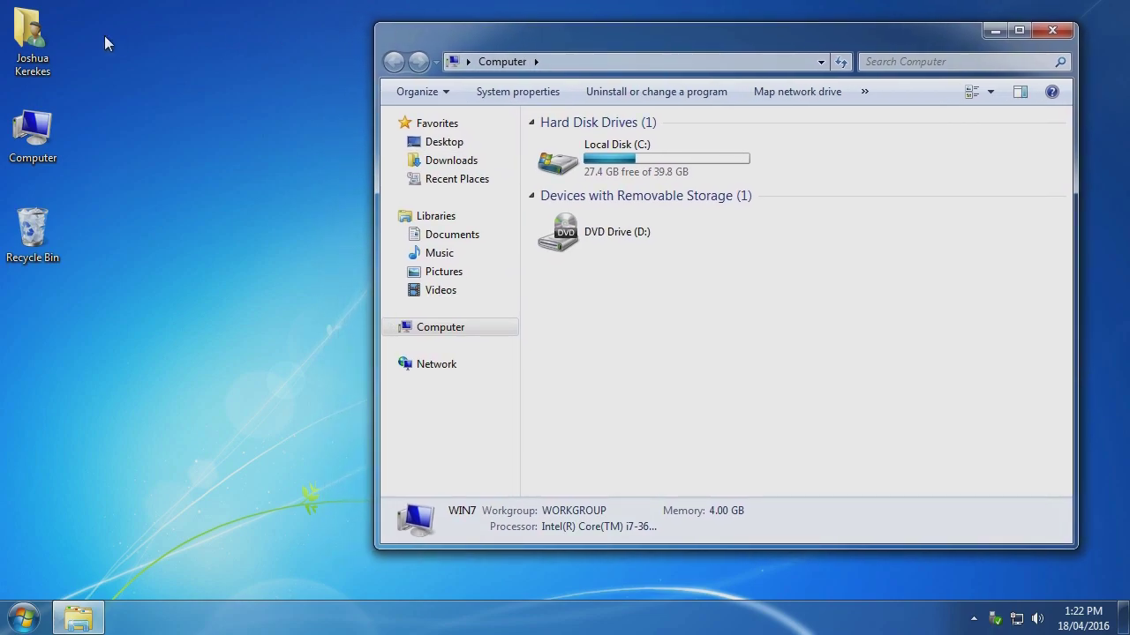
- From the user's personal folder, add a My Documents link to Favorites between Downloads and Recent Places, and close that folder's window
{"action": "double_click", "coordinate": [35, 33]}
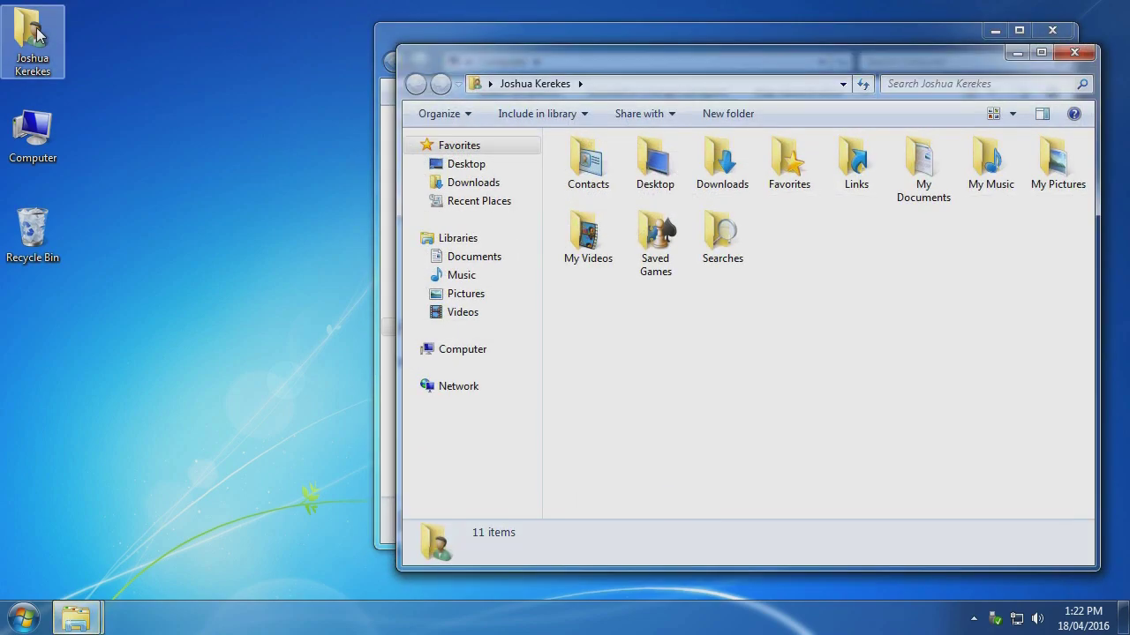
{"action": "left_click_drag", "start_coordinate": [624, 53], "coordinate": [407, 37]}
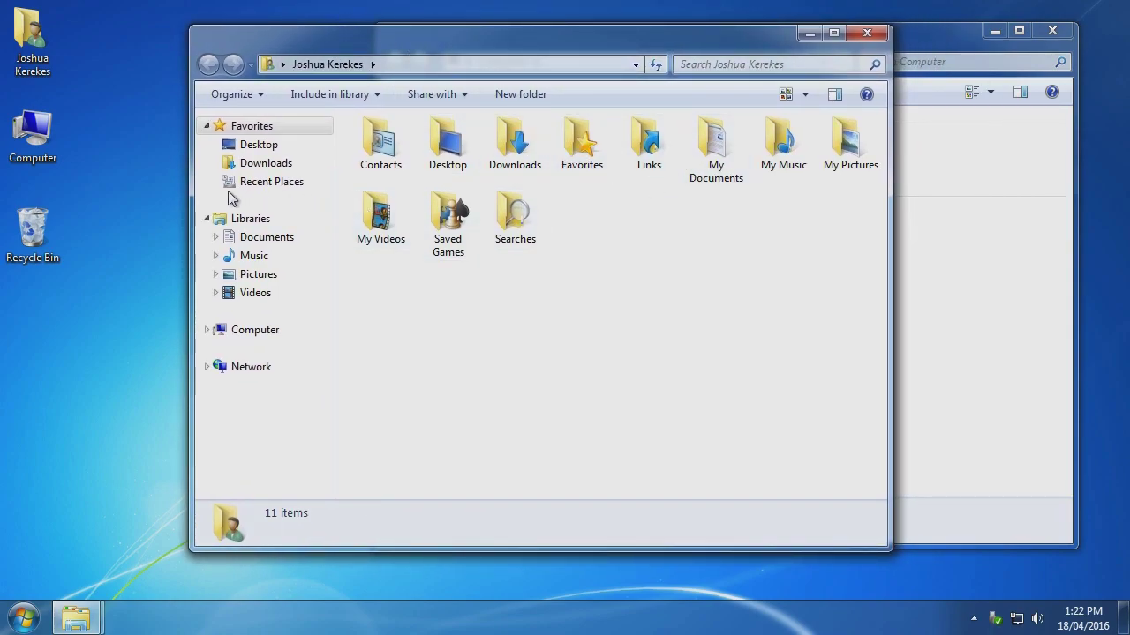
{"action": "left_click", "coordinate": [713, 143]}
{"action": "left_click_drag", "start_coordinate": [713, 144], "coordinate": [589, 154]}
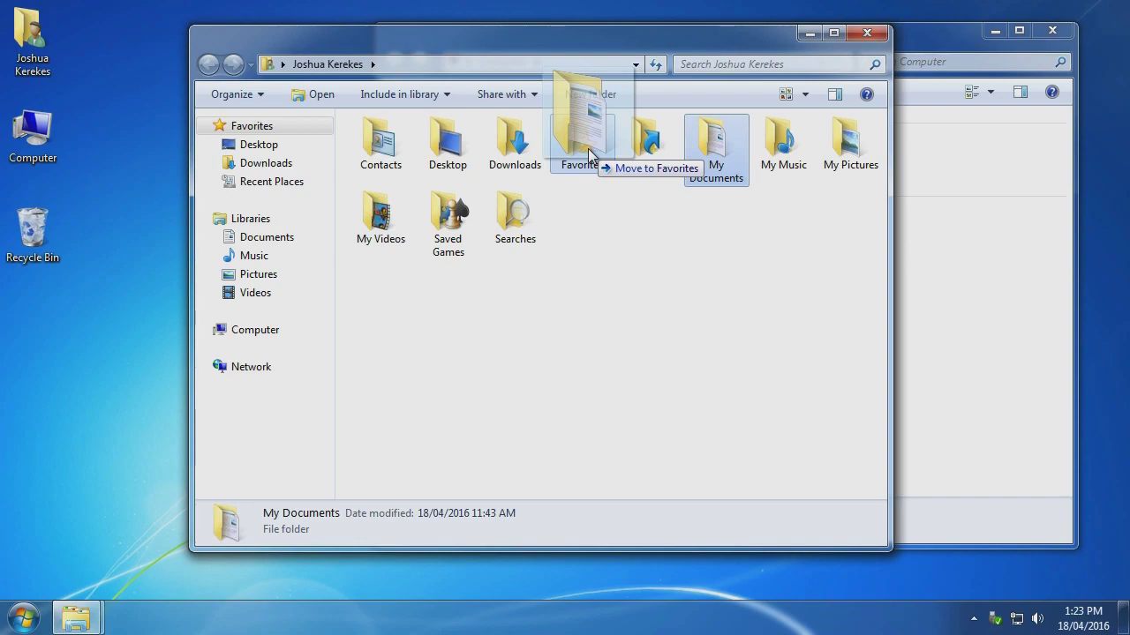
{"action": "left_click_drag", "start_coordinate": [589, 154], "coordinate": [306, 180]}
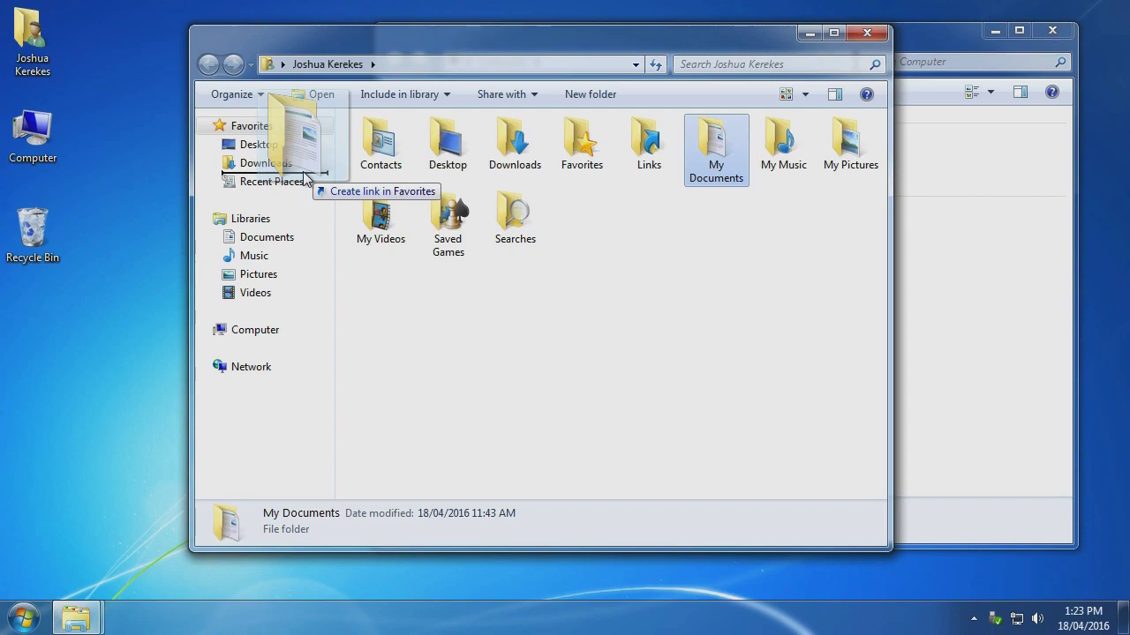
{"action": "left_click_drag", "start_coordinate": [306, 180], "coordinate": [306, 180]}
{"action": "left_click_drag", "start_coordinate": [306, 180], "coordinate": [306, 180]}
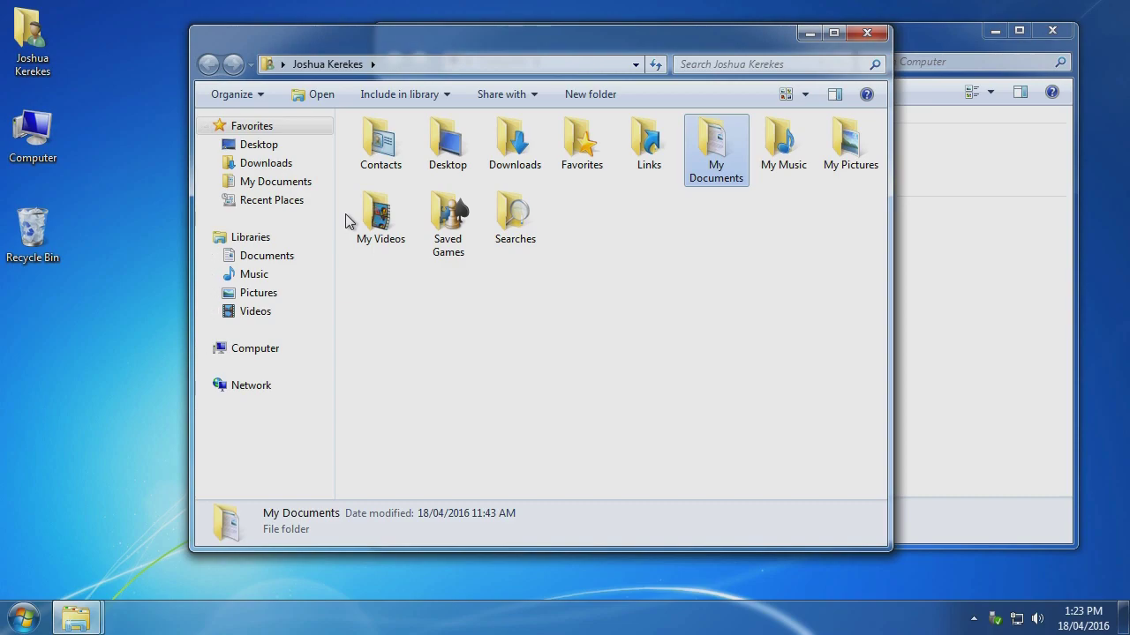
{"action": "left_click", "coordinate": [867, 34]}
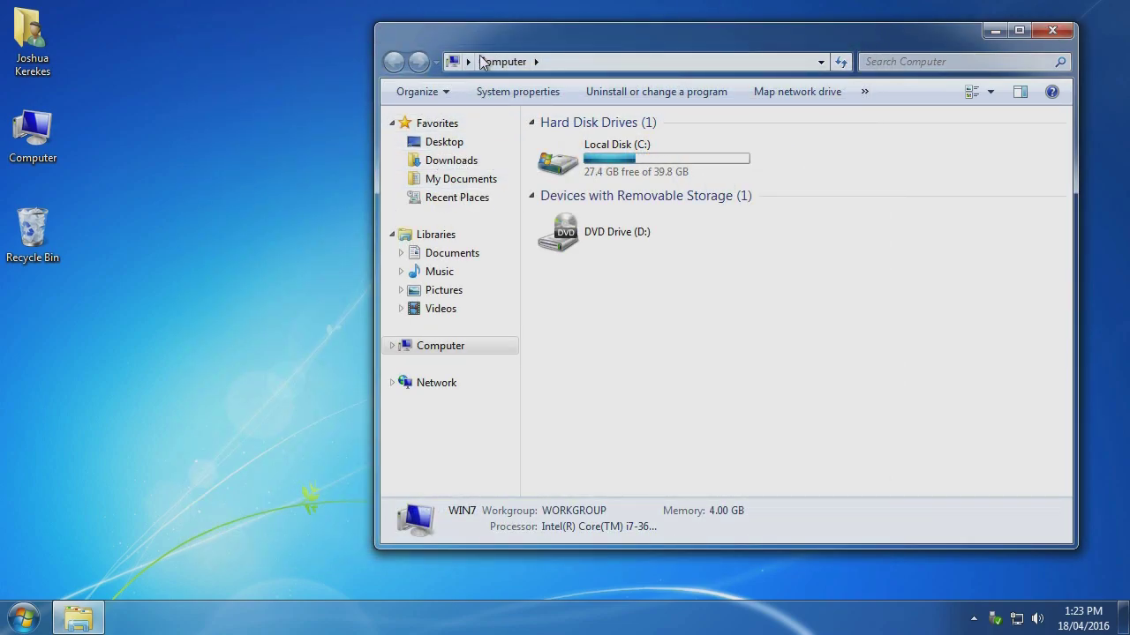
- Shift the Computer window slightly up and left, and visit My Documents through its Favorites link before returning to Computer
{"action": "left_click_drag", "start_coordinate": [494, 37], "coordinate": [488, 36]}
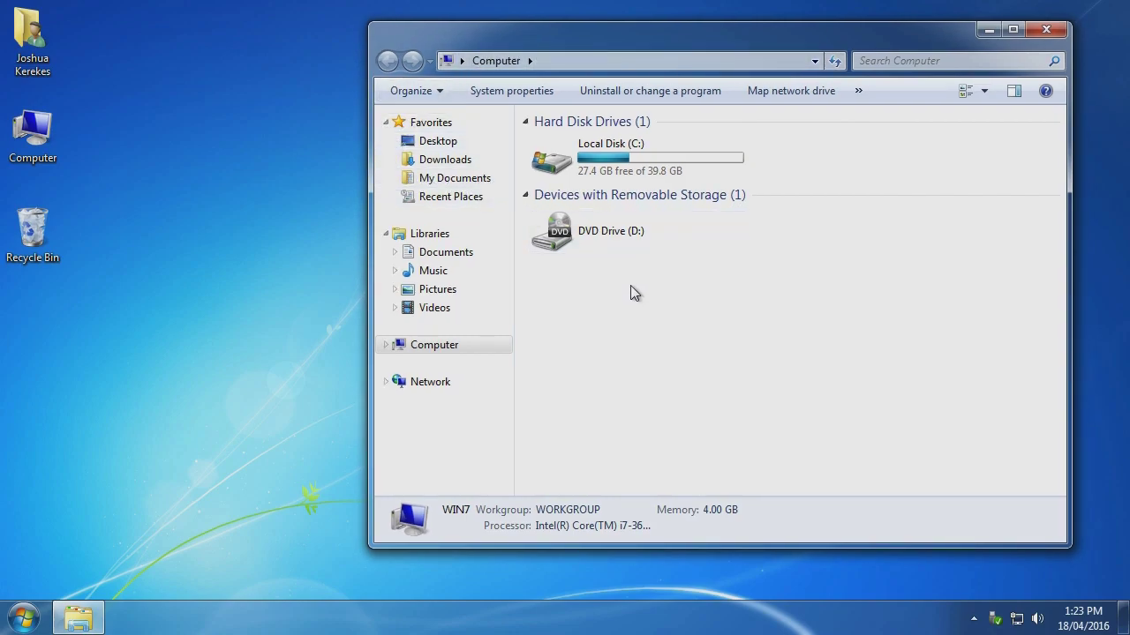
{"action": "left_click_drag", "start_coordinate": [696, 32], "coordinate": [680, 27]}
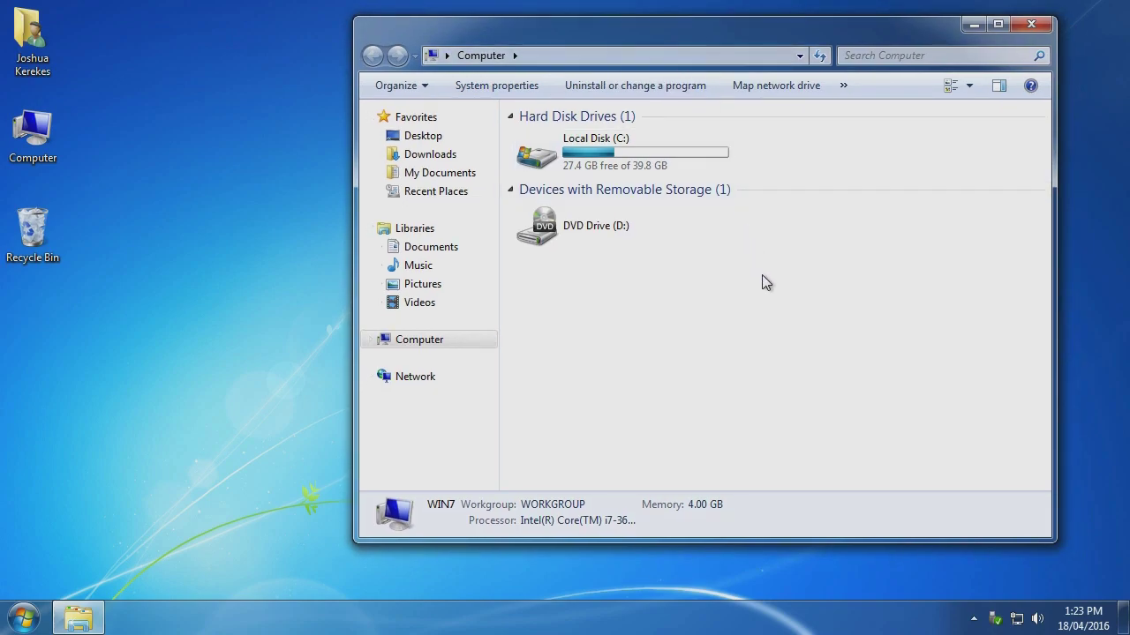
{"action": "left_click", "coordinate": [444, 179]}
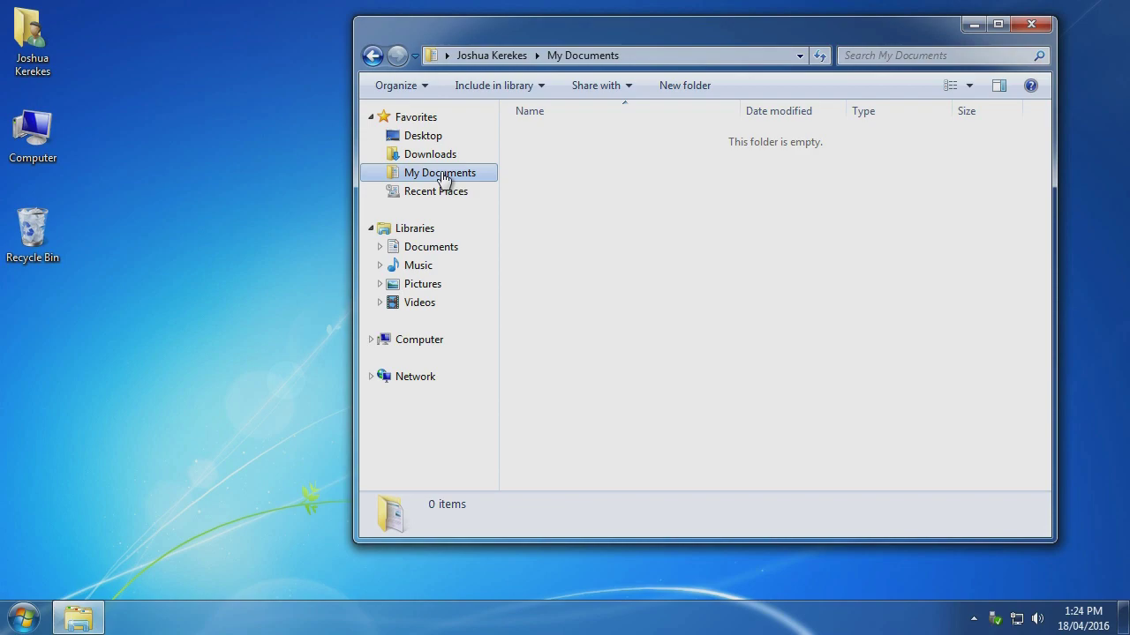
{"action": "left_click", "coordinate": [372, 55]}
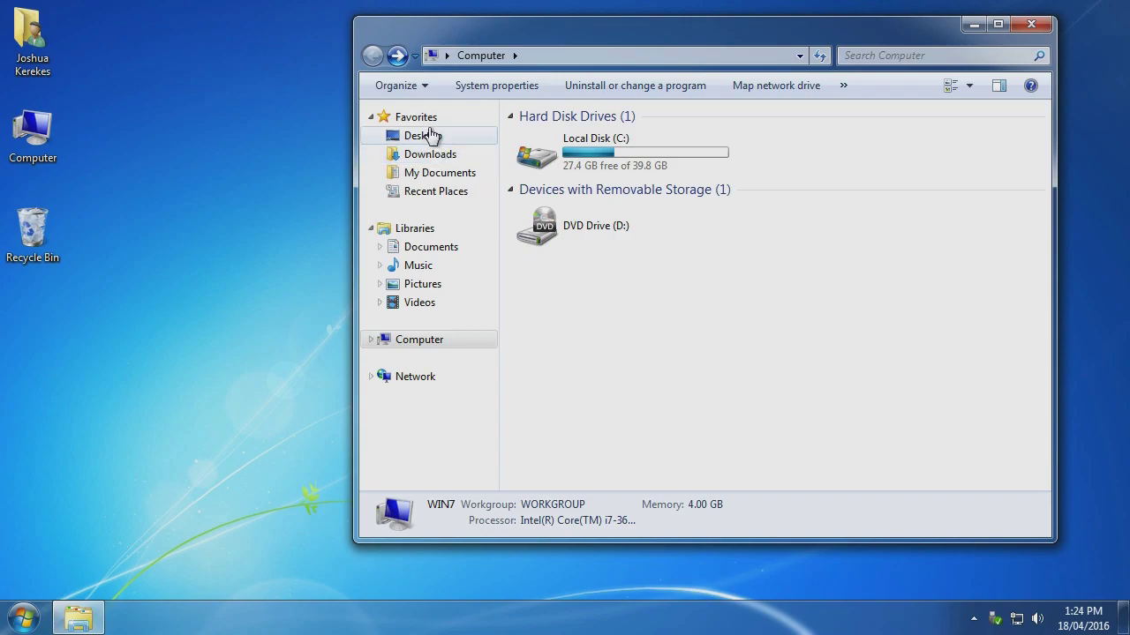
- Visit the Pictures, Music and Documents libraries one after another, and go back to Computer
{"action": "left_click", "coordinate": [422, 283]}
{"action": "left_click", "coordinate": [418, 264]}
{"action": "left_click", "coordinate": [428, 247]}
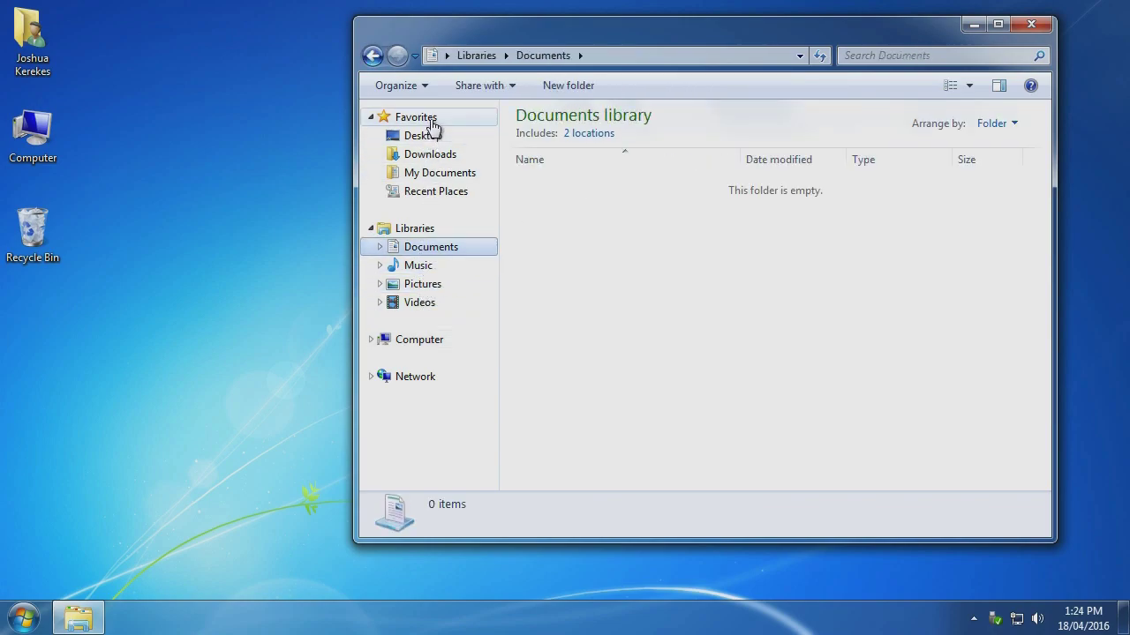
{"action": "left_click", "coordinate": [372, 57]}
{"action": "left_click", "coordinate": [372, 58]}
{"action": "left_click", "coordinate": [371, 57]}
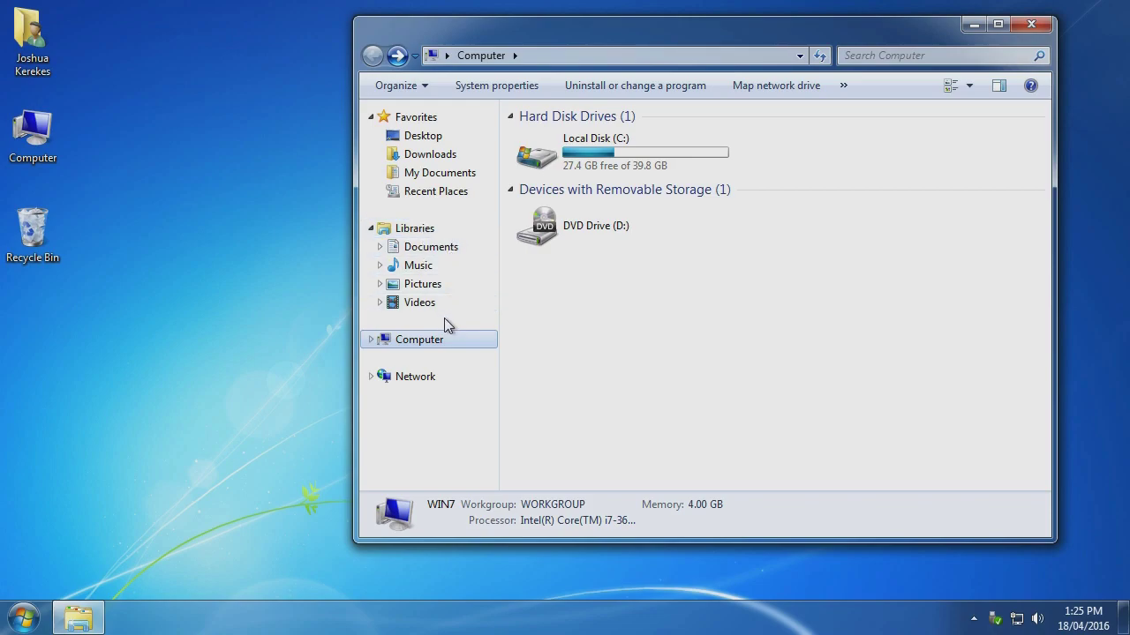
- Expand Computer in the folder tree, view the contents of Local Disk (C:), and return to Computer
{"action": "left_click", "coordinate": [370, 339]}
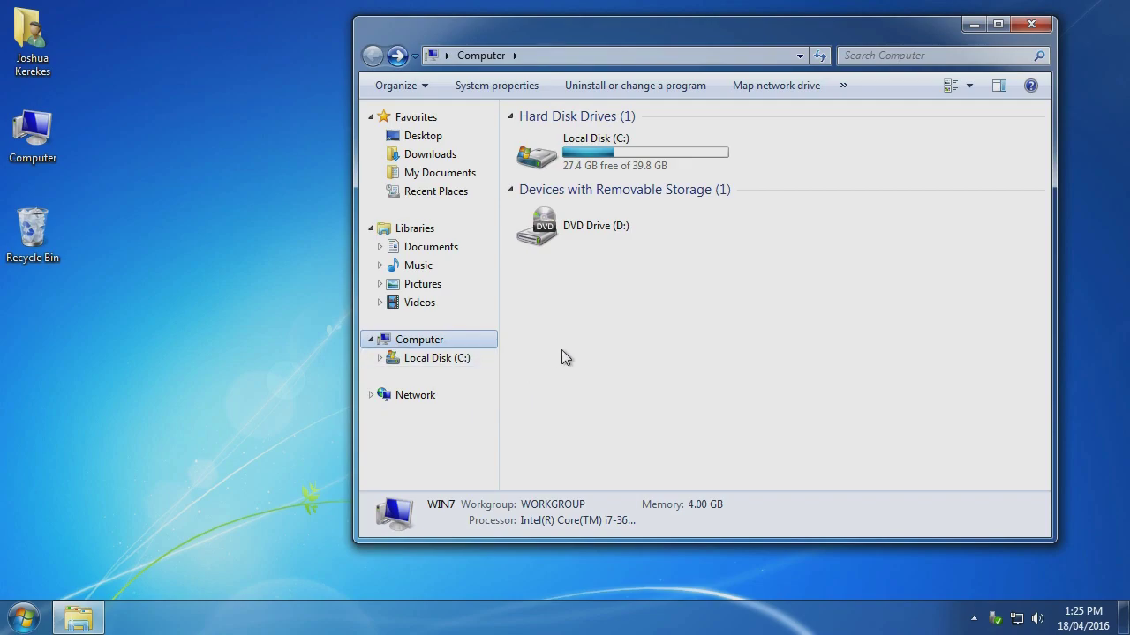
{"action": "left_click", "coordinate": [434, 358]}
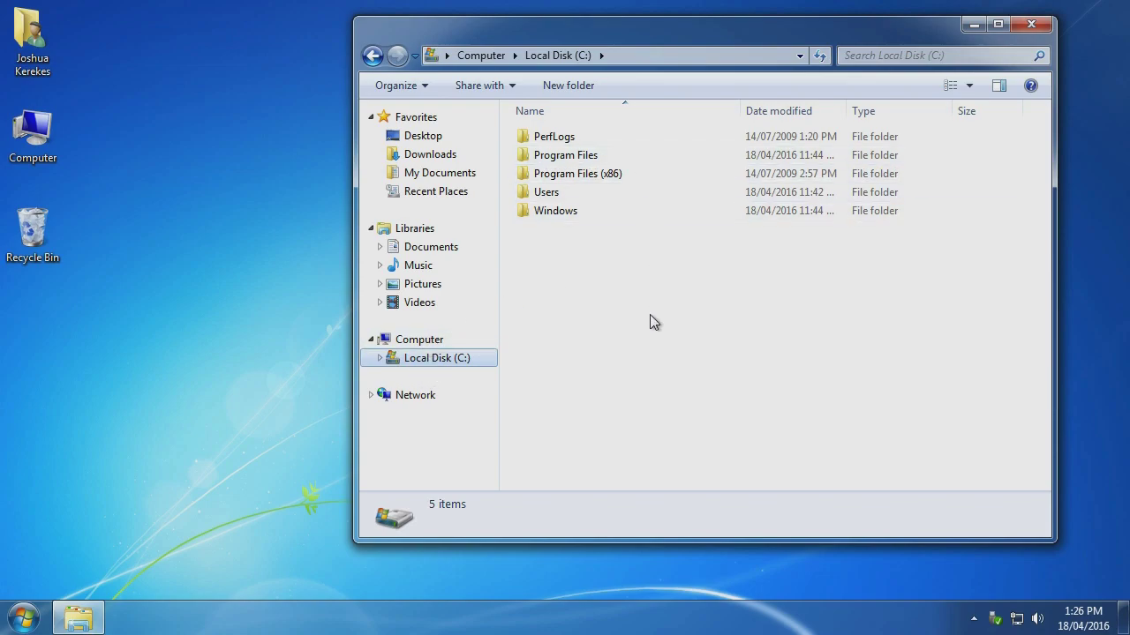
{"action": "left_click", "coordinate": [398, 341]}
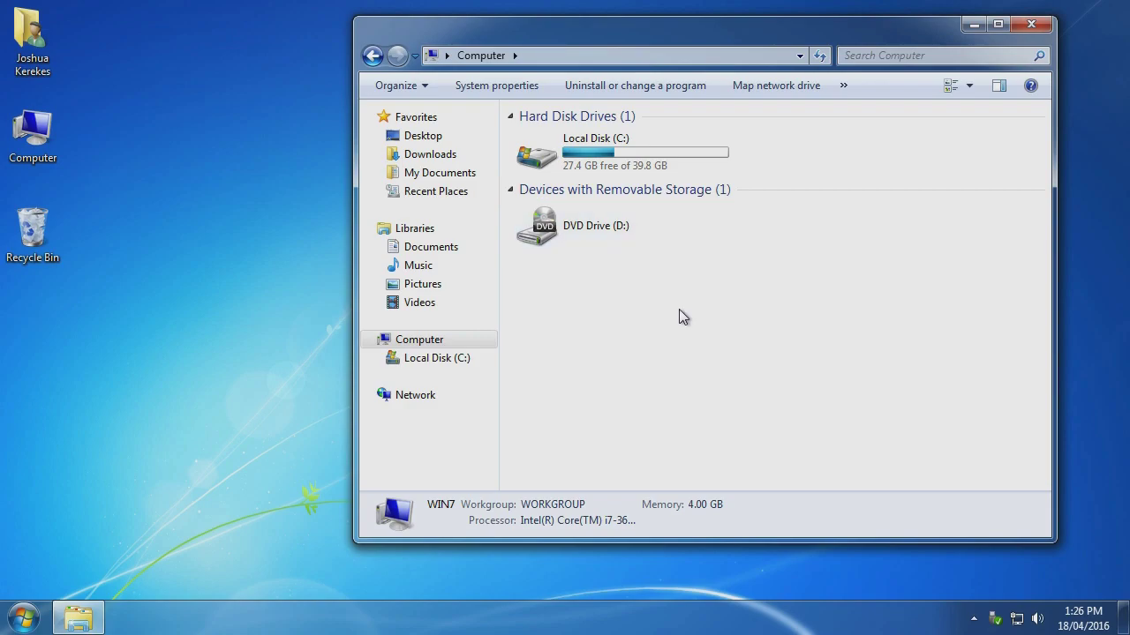
- Expand Network in the folder tree to list its computers, and return to Computer
{"action": "left_click", "coordinate": [373, 395]}
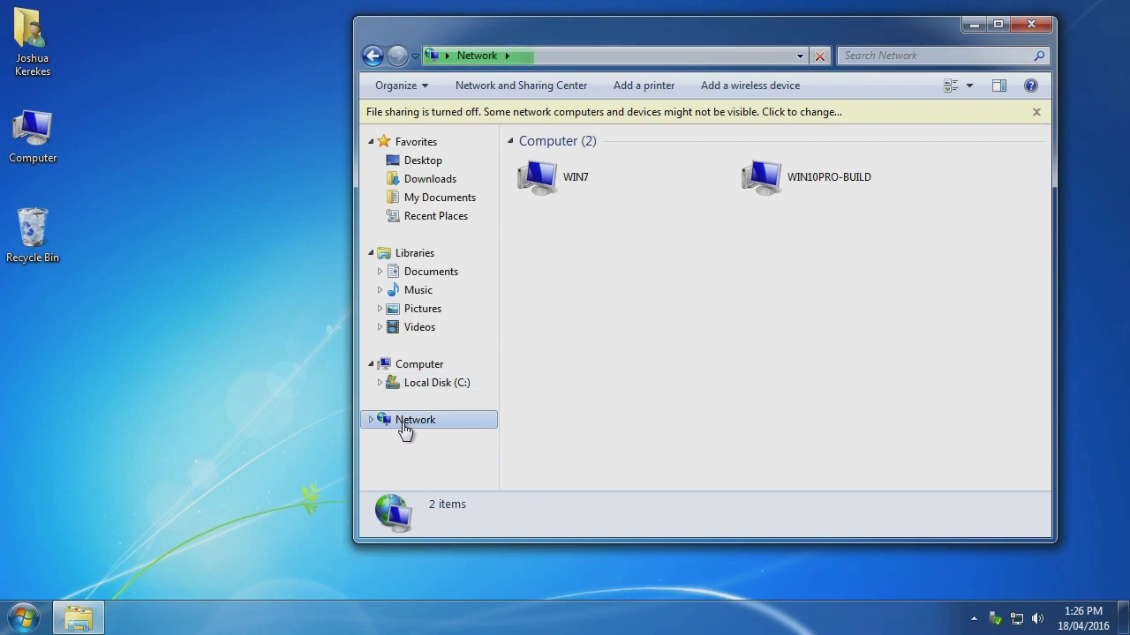
{"action": "left_click", "coordinate": [373, 422]}
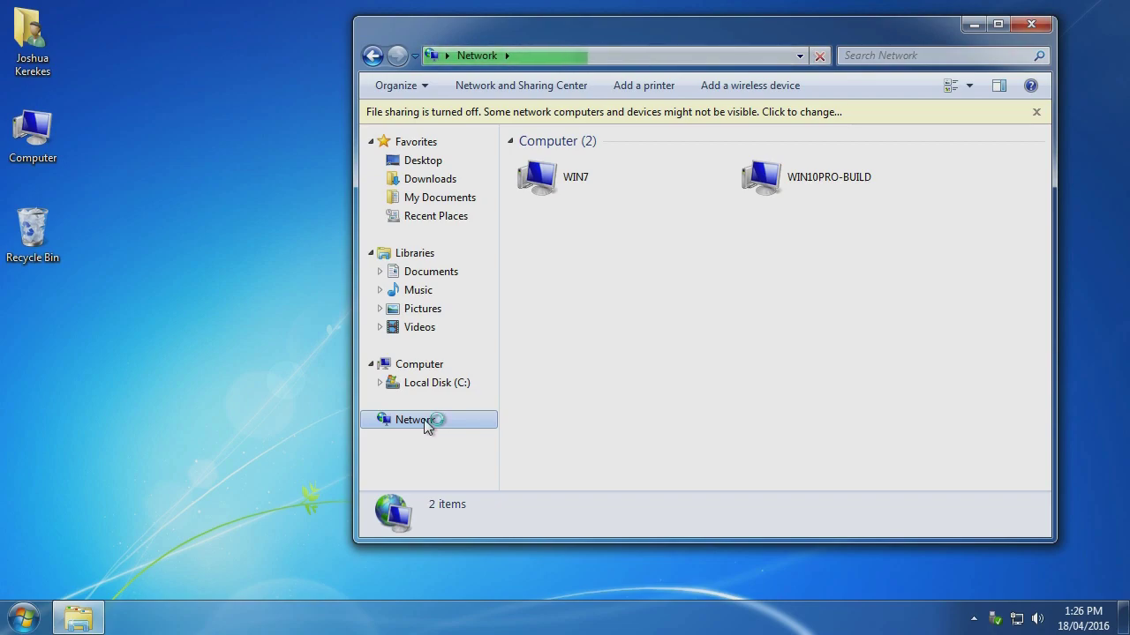
{"action": "left_click", "coordinate": [408, 365]}
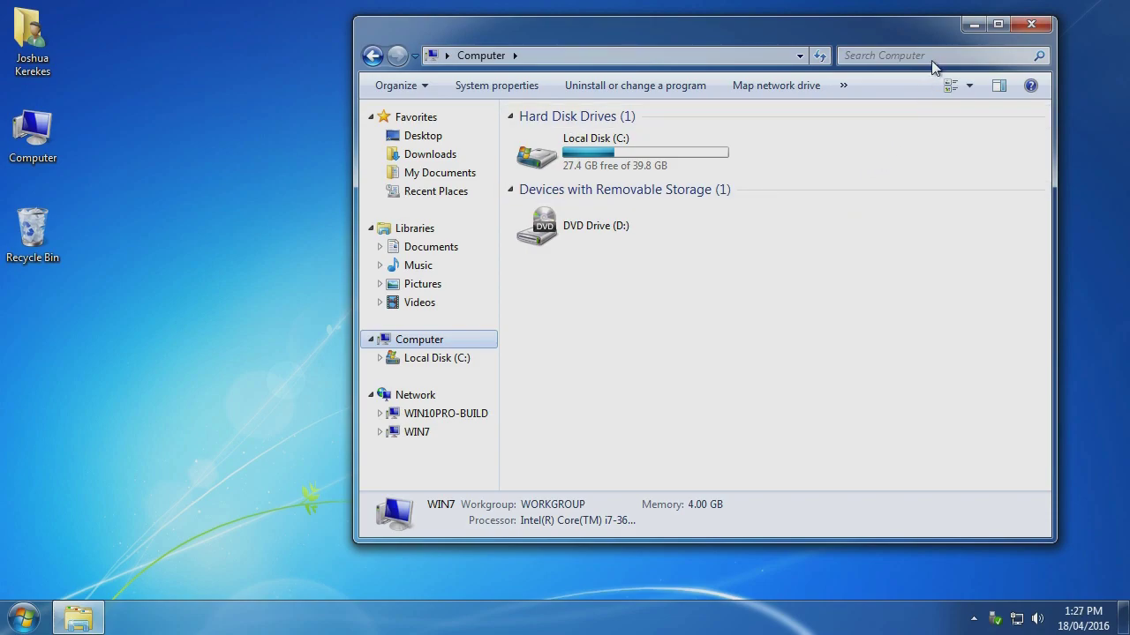
- Show the Computer window's search filters and its editable address path, leaving both without entering anything
{"action": "key", "text": "ctrl+e"}
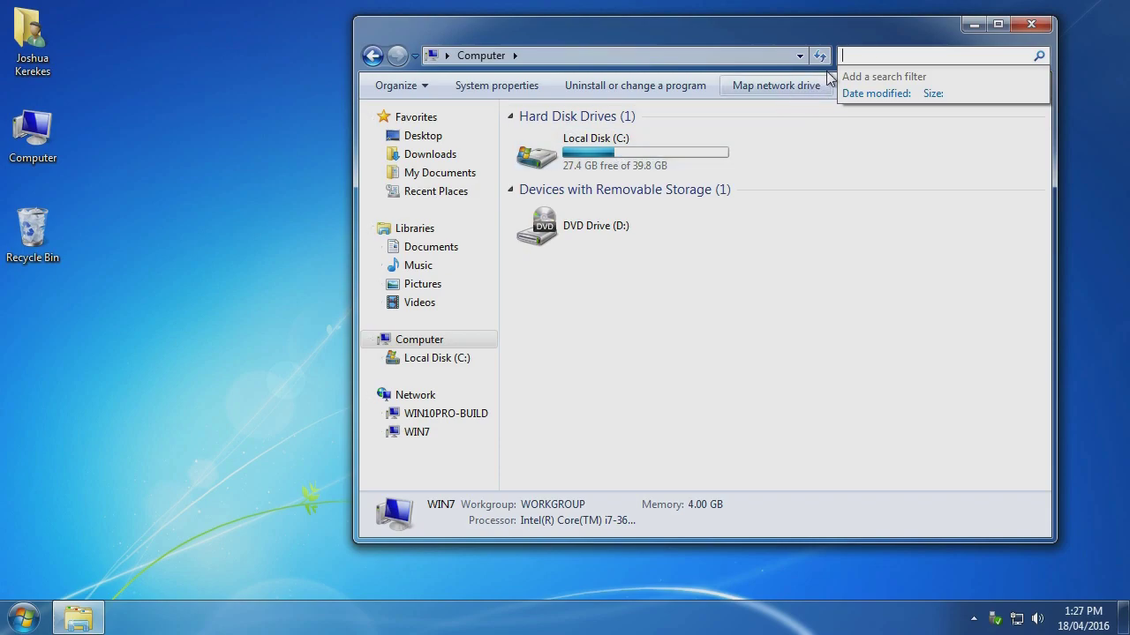
{"action": "left_click", "coordinate": [859, 300]}
{"action": "left_click", "coordinate": [562, 52]}
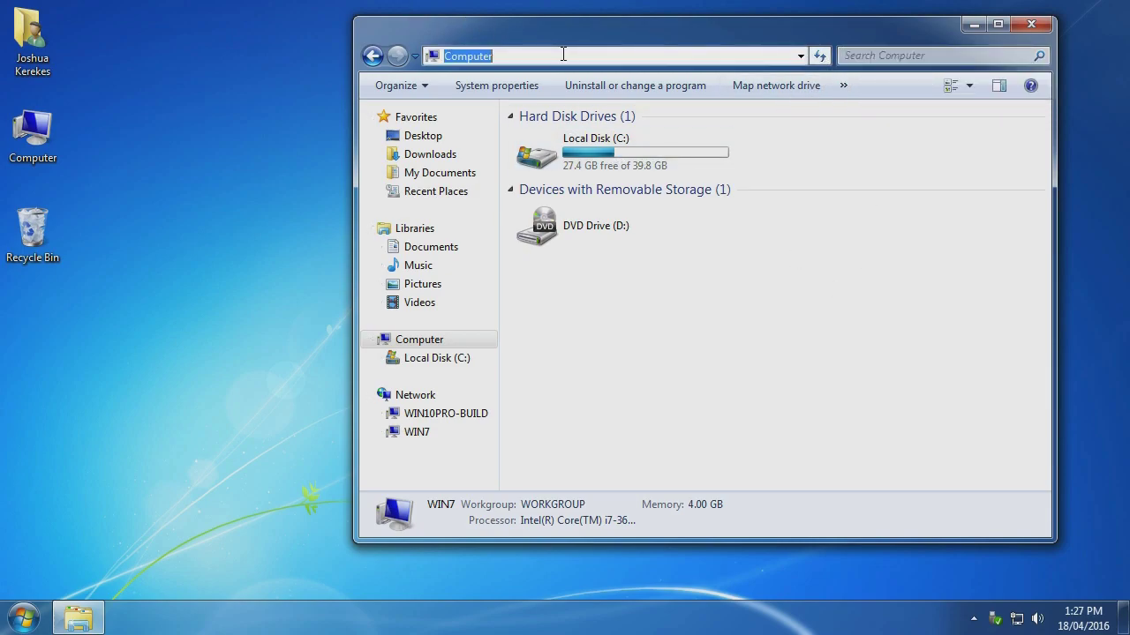
{"action": "left_click", "coordinate": [565, 52]}
{"action": "left_click", "coordinate": [766, 300]}
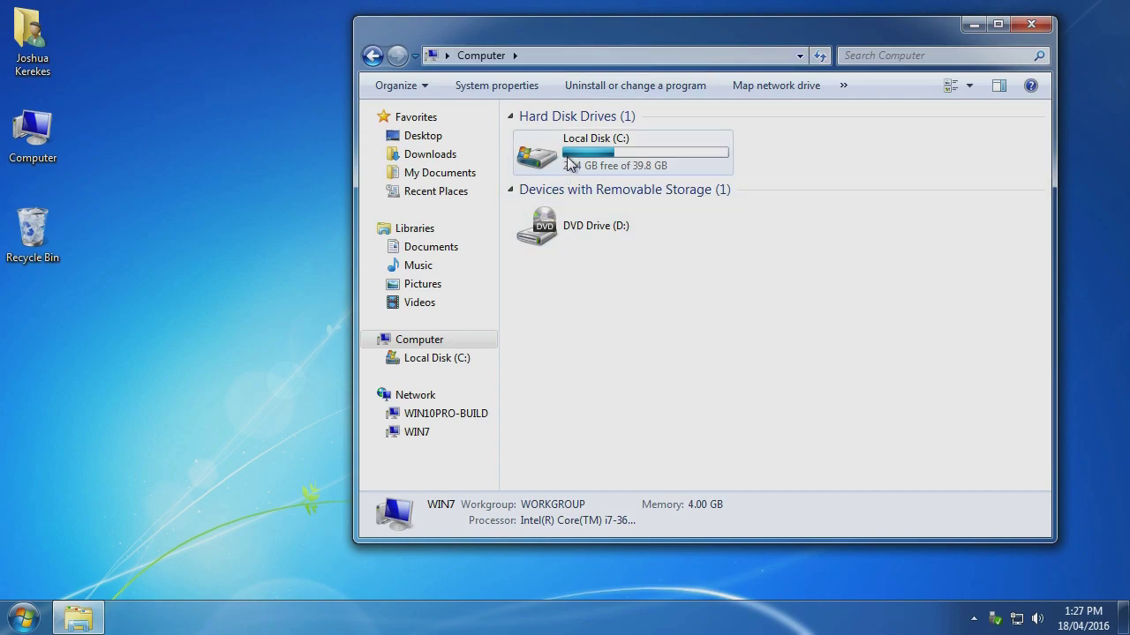
- Browse through Local Disk (C:) and Program Files into Reference Assemblies, and return along the address path to Local Disk (C:)
{"action": "double_click", "coordinate": [576, 157]}
{"action": "left_click", "coordinate": [565, 157]}
{"action": "double_click", "coordinate": [565, 157]}
{"action": "double_click", "coordinate": [577, 211]}
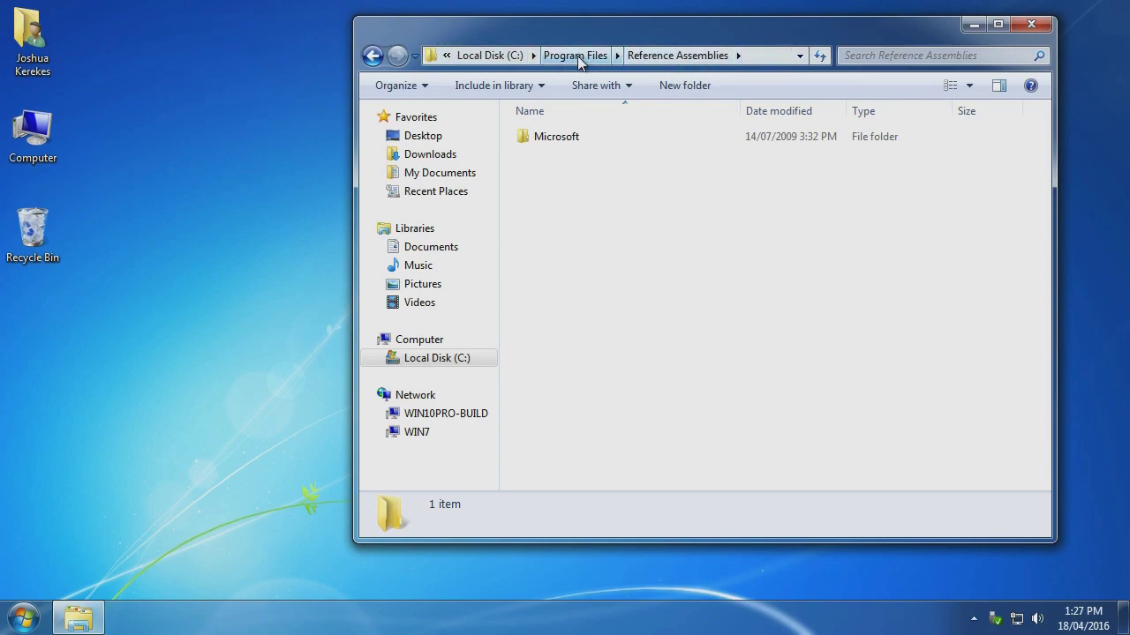
{"action": "left_click", "coordinate": [480, 55]}
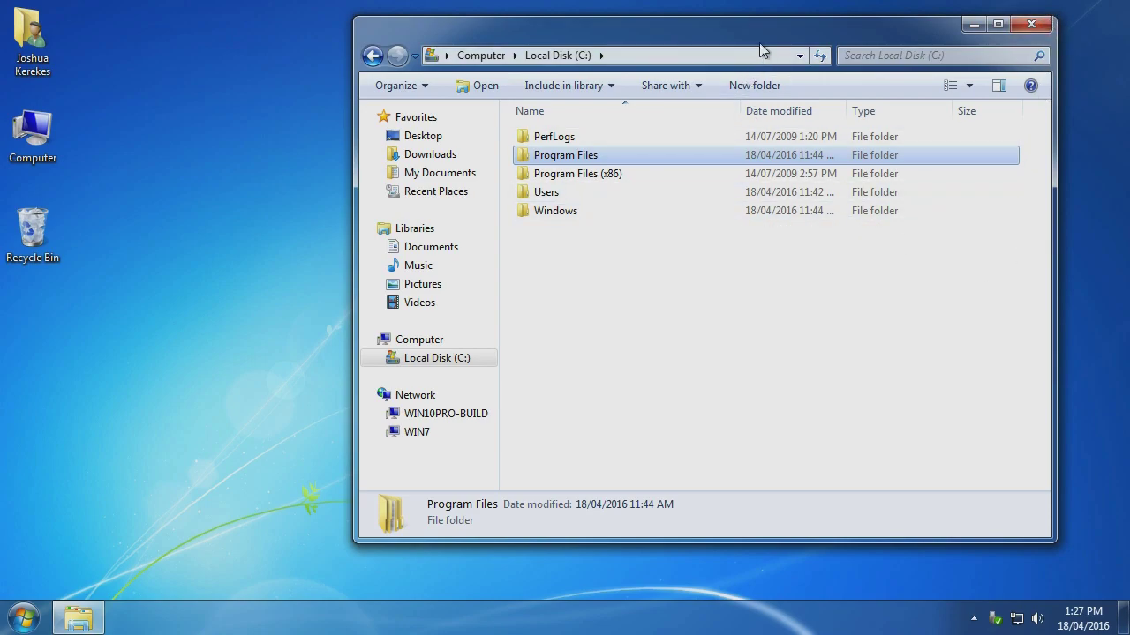
- Close the Windows 7 Local Disk (C:) window, and open This PC from the Windows 10 desktop
{"action": "left_click_drag", "start_coordinate": [775, 27], "coordinate": [698, 24]}
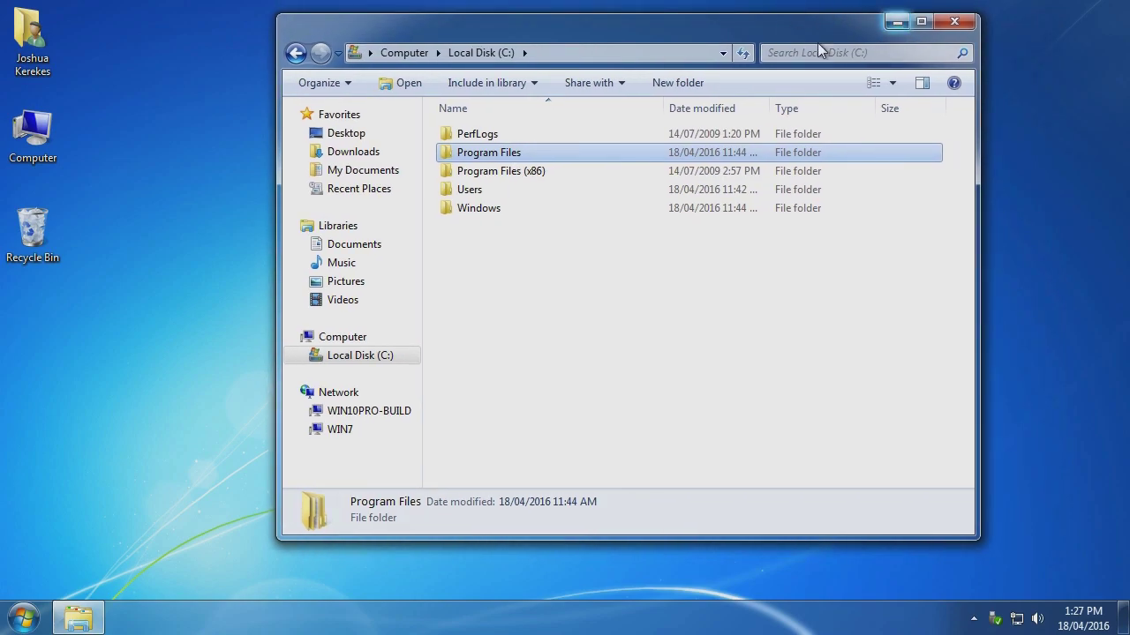
{"action": "left_click", "coordinate": [955, 22]}
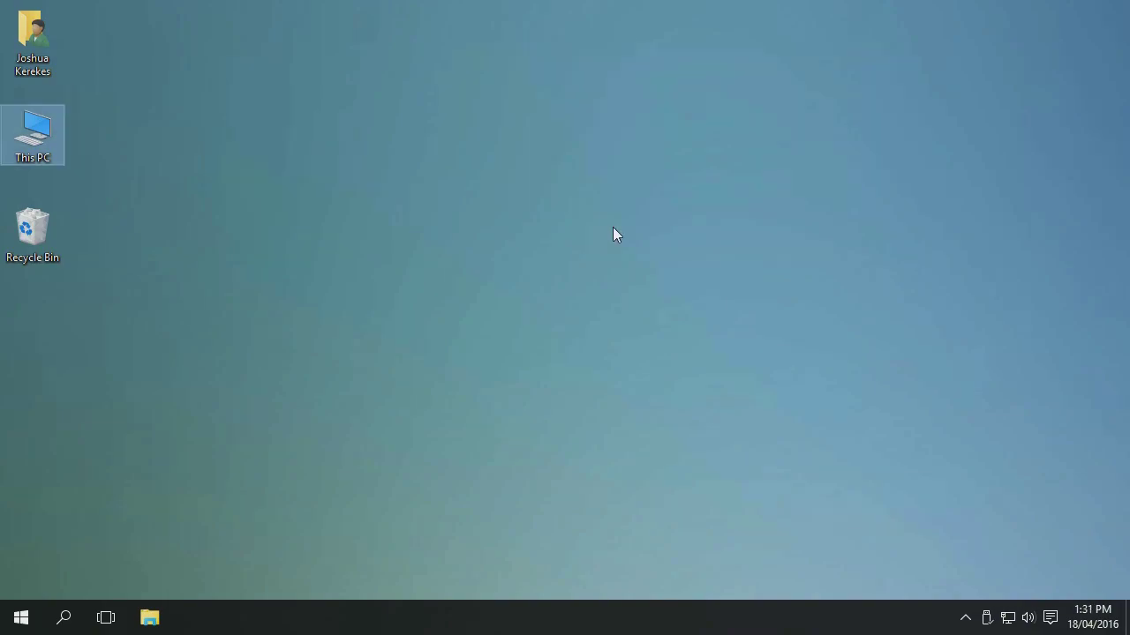
{"action": "double_click", "coordinate": [32, 126]}
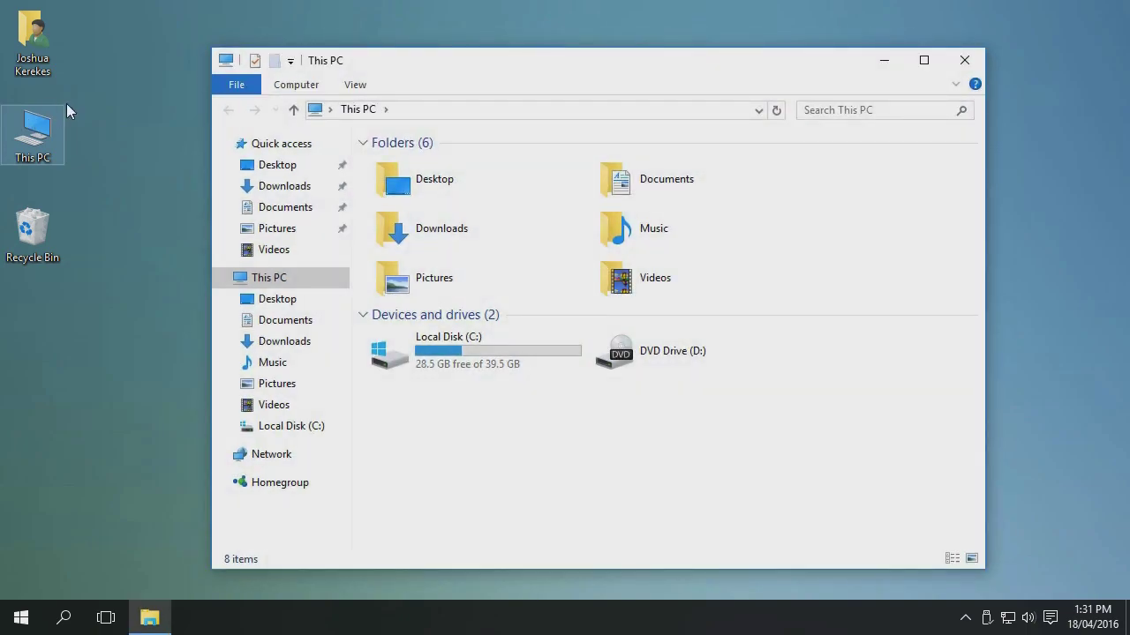
{"action": "left_click_drag", "start_coordinate": [429, 54], "coordinate": [468, 39]}
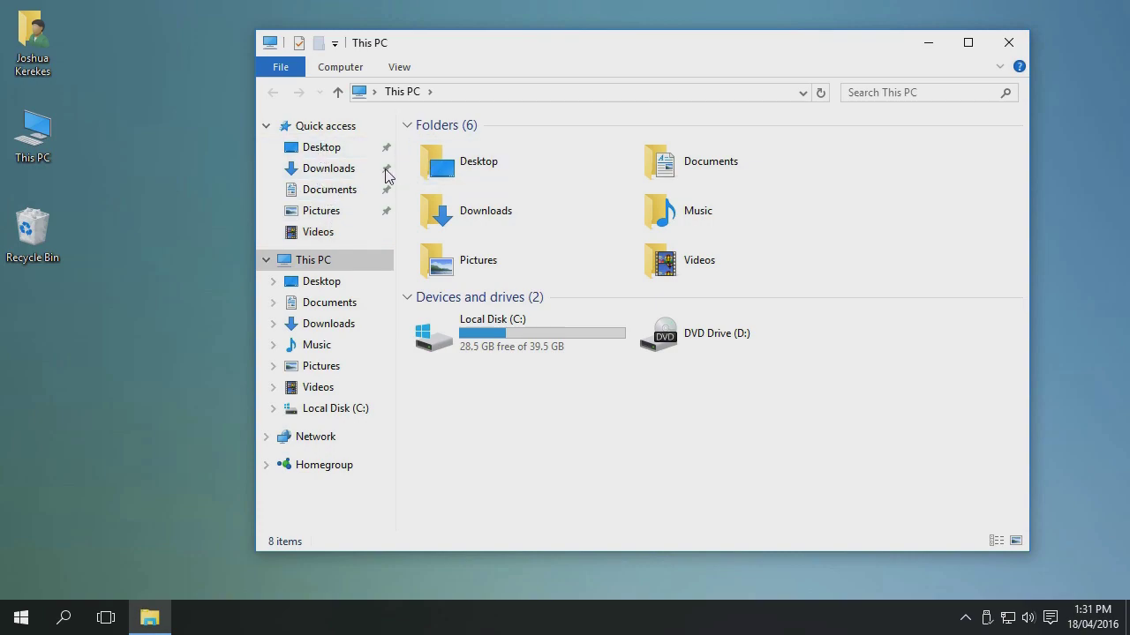
- Pin the My Movies folder from Documents to Quick access, placing it between Documents and Pictures
{"action": "left_click", "coordinate": [344, 196]}
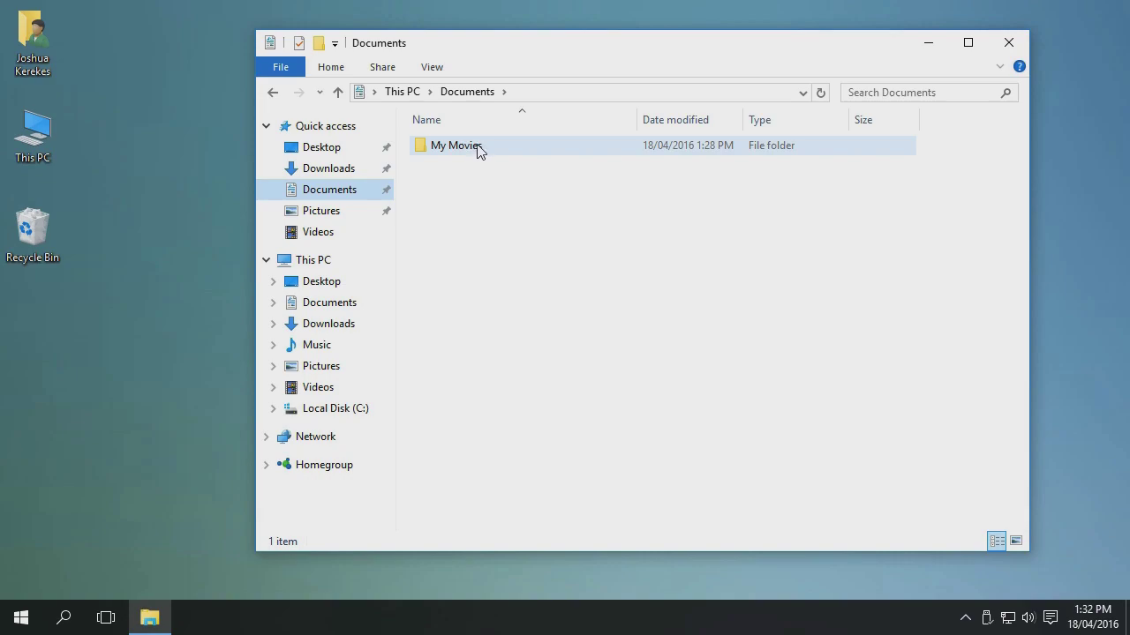
{"action": "left_click", "coordinate": [524, 152]}
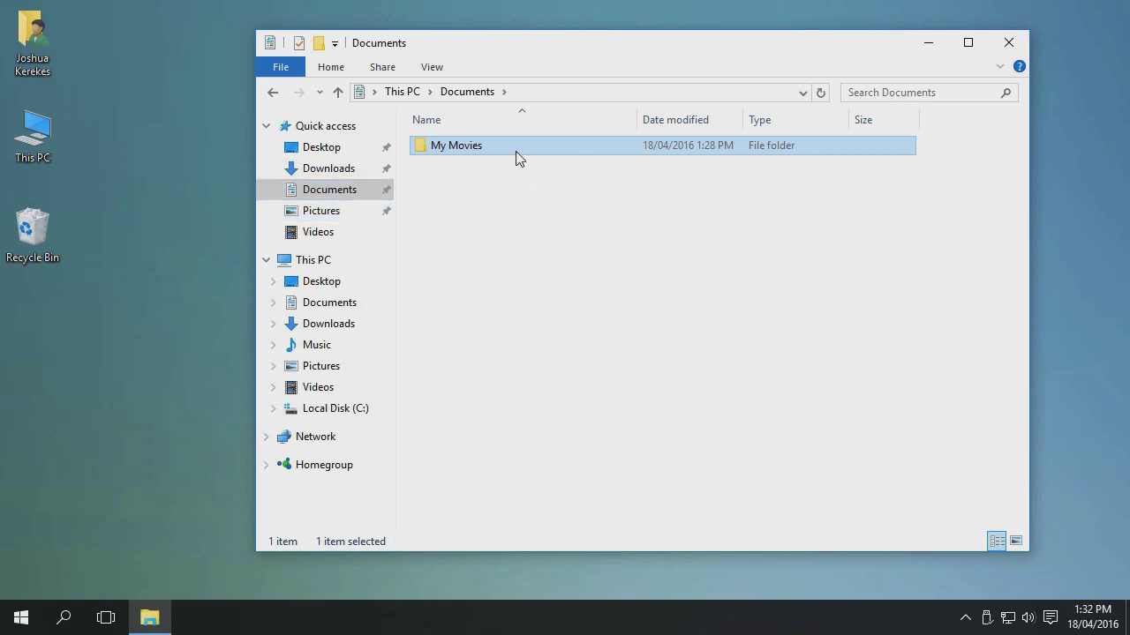
{"action": "left_click_drag", "start_coordinate": [491, 147], "coordinate": [334, 202]}
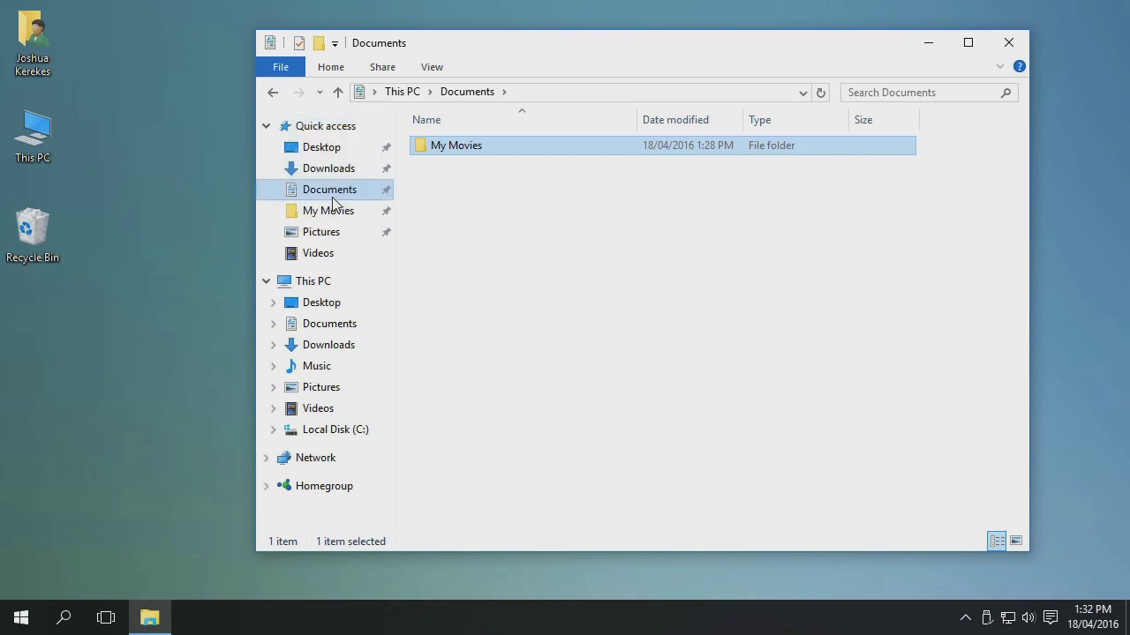
- Open My Movies through Quick access in a new This PC window, and close the older Documents window
{"action": "double_click", "coordinate": [28, 144]}
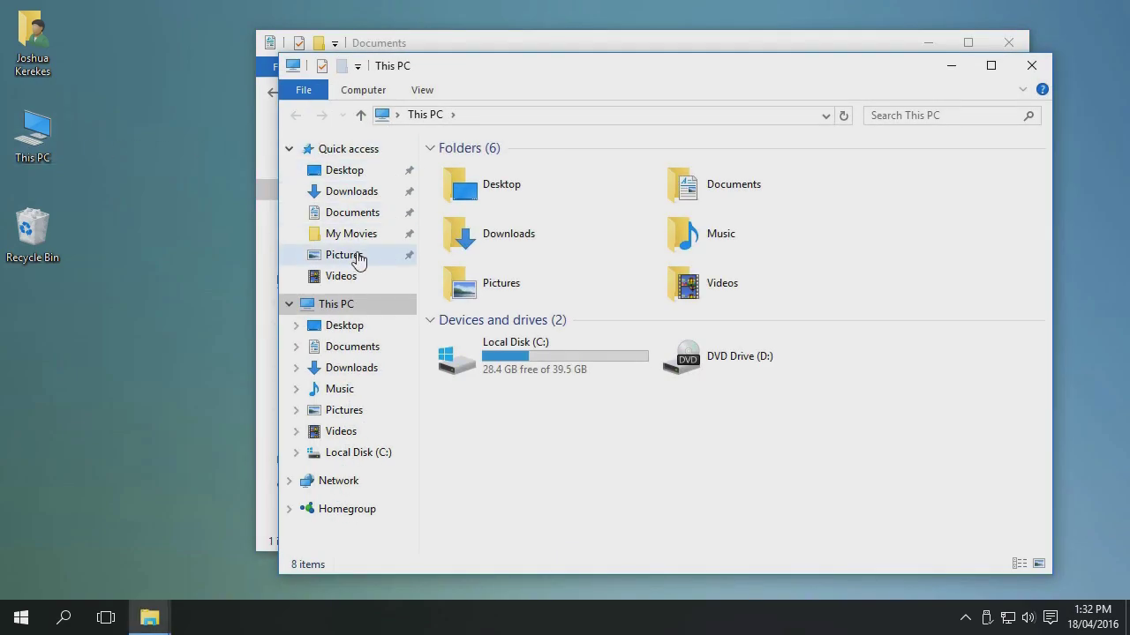
{"action": "left_click", "coordinate": [350, 236]}
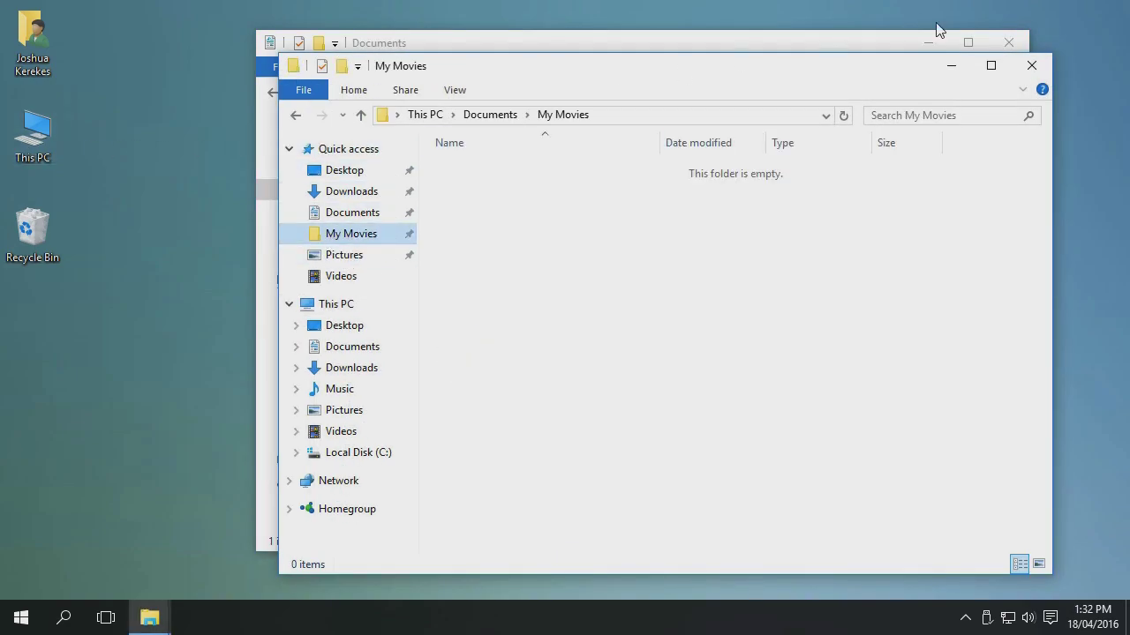
{"action": "left_click", "coordinate": [1009, 42]}
{"action": "left_click_drag", "start_coordinate": [742, 76], "coordinate": [723, 56]}
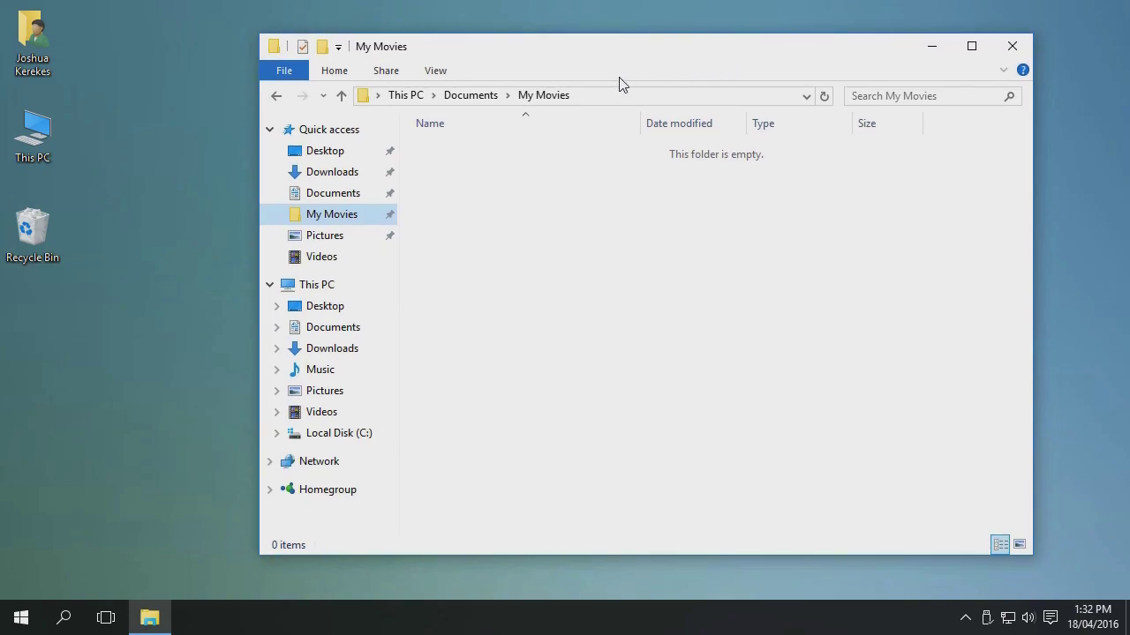
- Go up the address path to Documents, reopen My Movies, and show its search tools without entering a search
{"action": "left_click", "coordinate": [470, 96]}
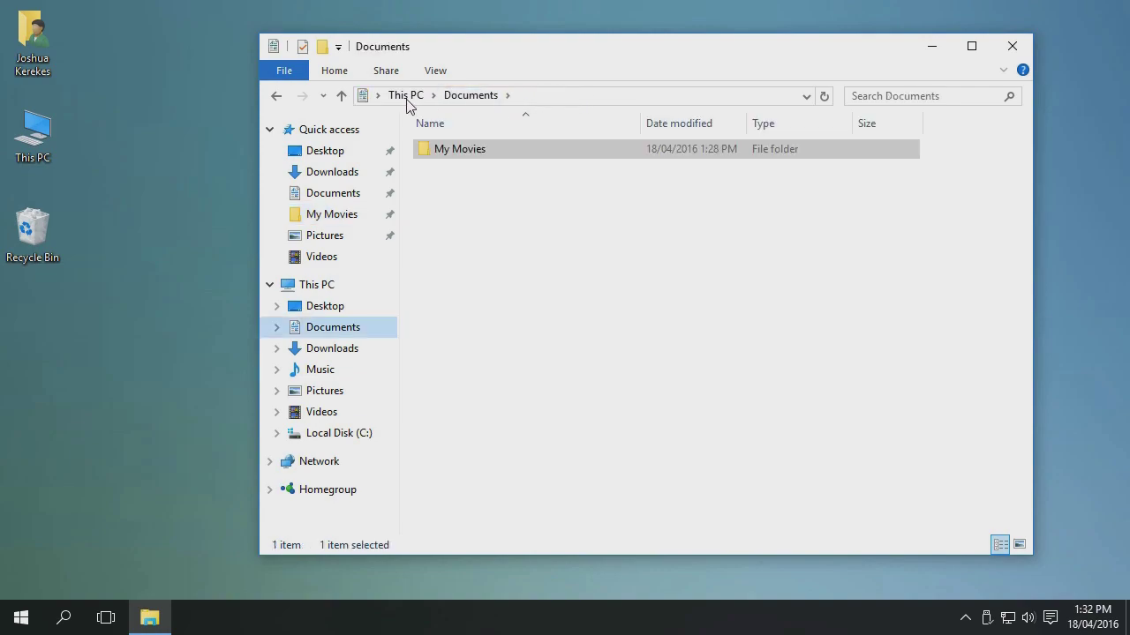
{"action": "double_click", "coordinate": [445, 147]}
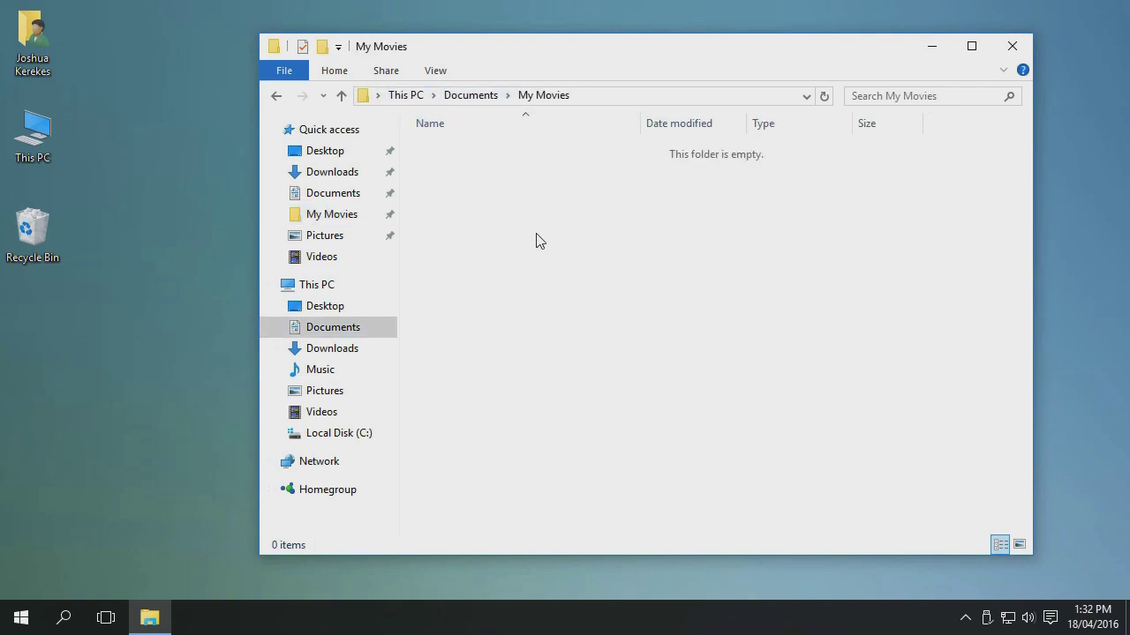
{"action": "left_click", "coordinate": [900, 96]}
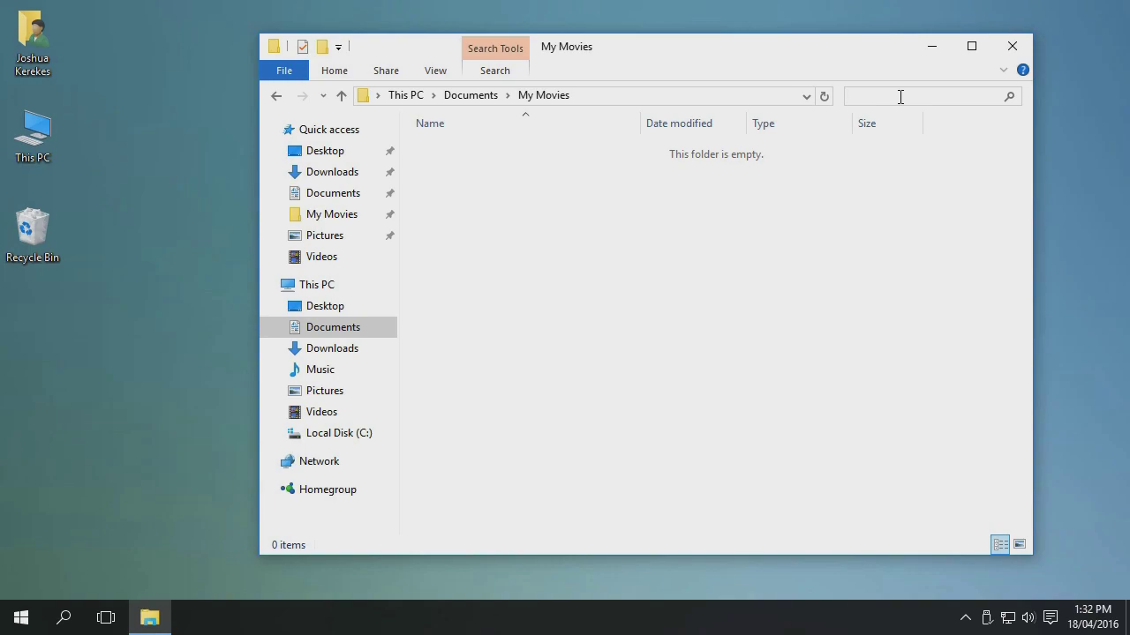
{"action": "left_click", "coordinate": [776, 245]}
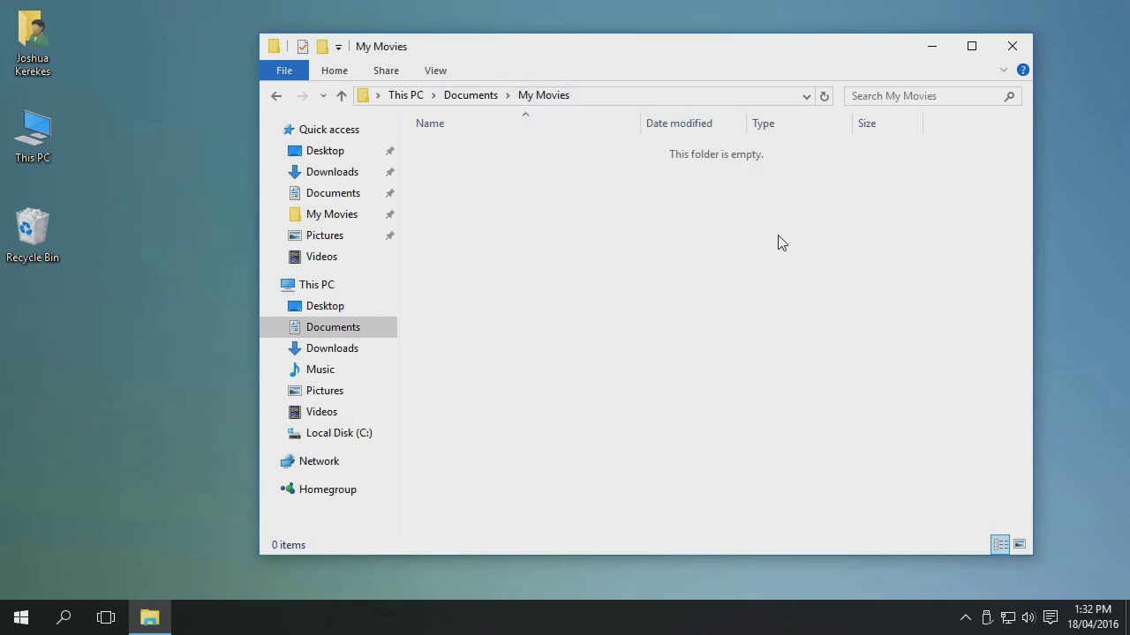
- Browse This PC, Local Disk (C:) and Network from the folder tree, and return to This PC
{"action": "left_click", "coordinate": [332, 293]}
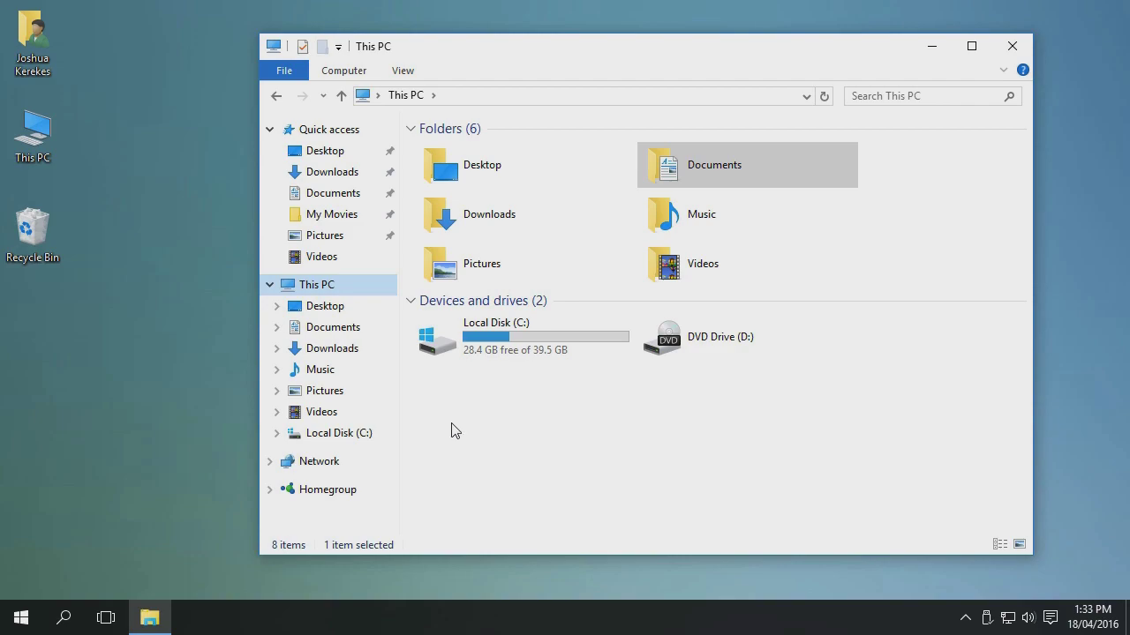
{"action": "left_click", "coordinate": [357, 436]}
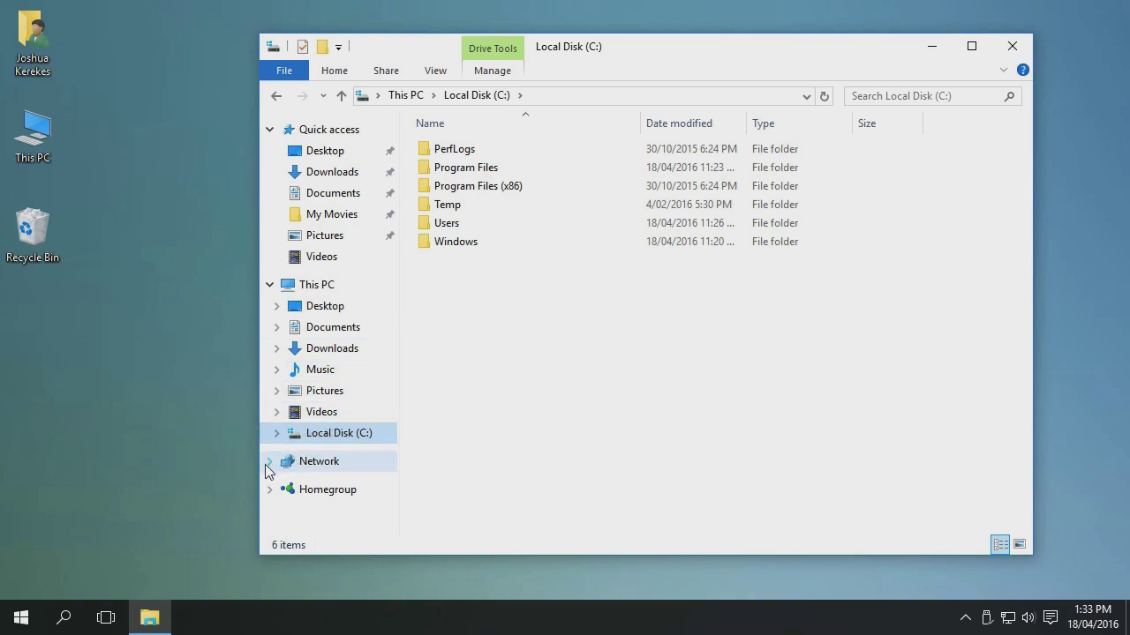
{"action": "left_click", "coordinate": [315, 462]}
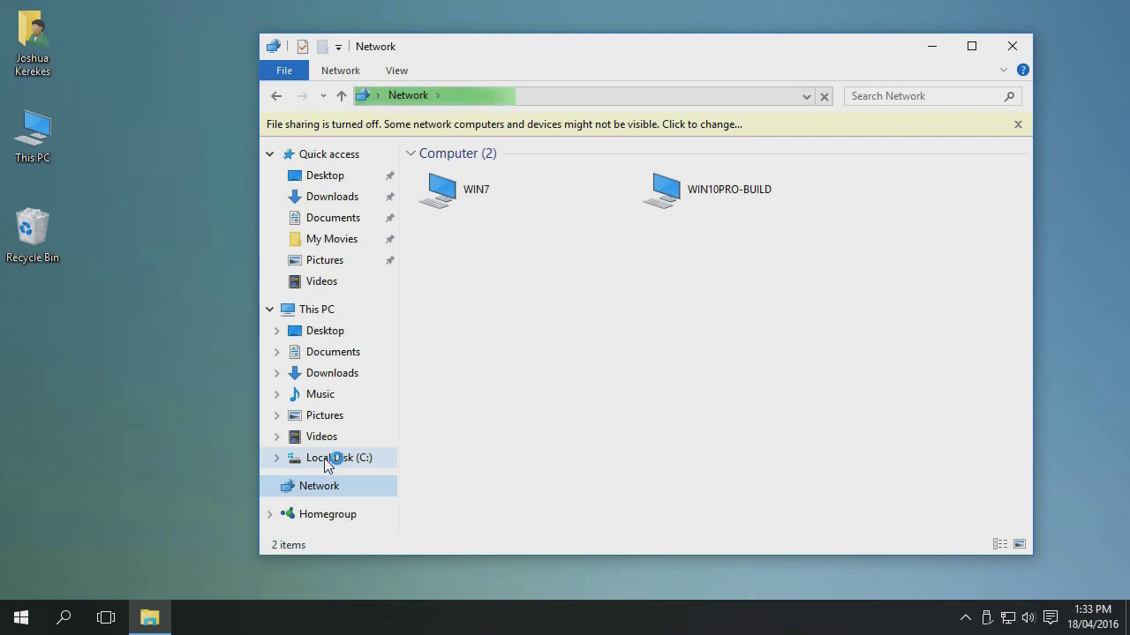
{"action": "left_click", "coordinate": [314, 308]}
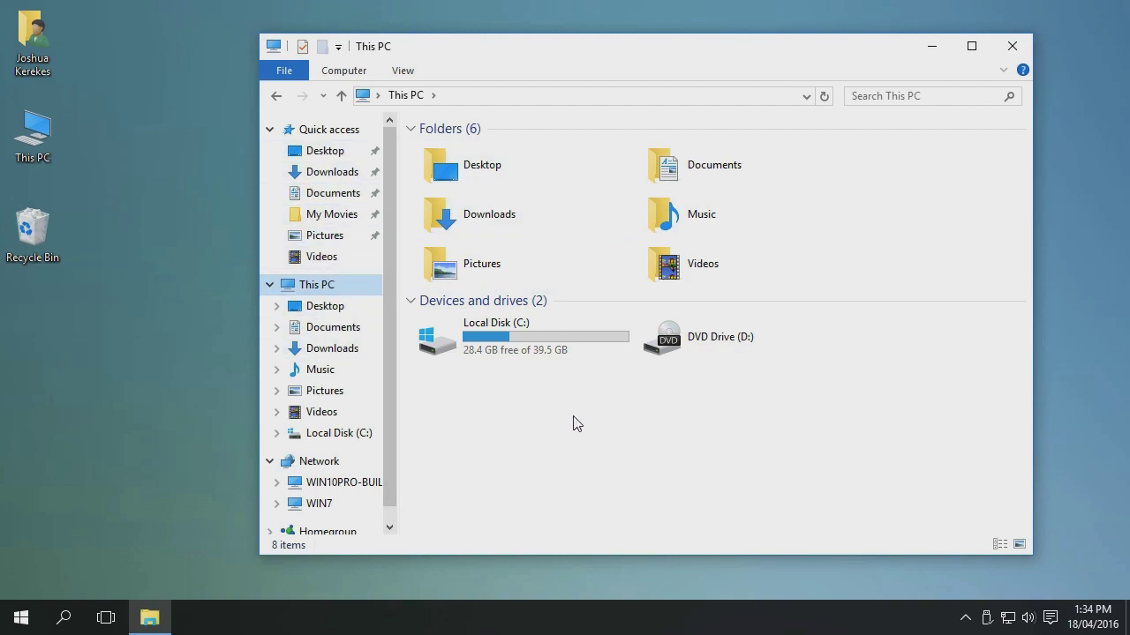
- Show the context commands for Local Disk (C:) and for My Movies in Documents, dismissing both without choosing anything
{"action": "right_click", "coordinate": [514, 343]}
{"action": "left_click", "coordinate": [512, 393]}
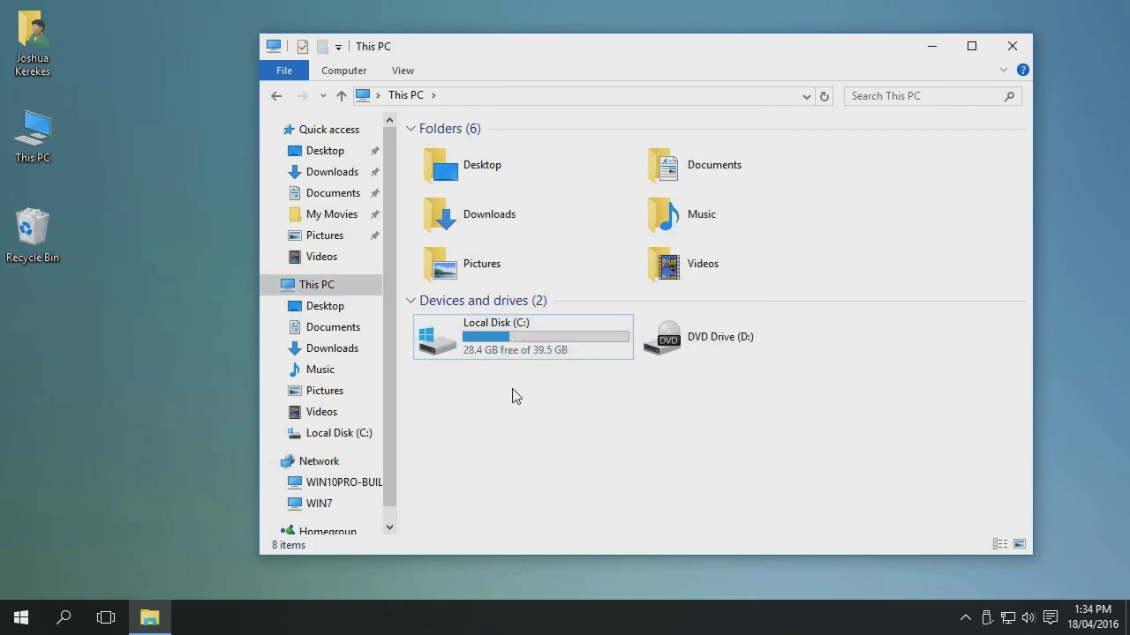
{"action": "left_click", "coordinate": [349, 194]}
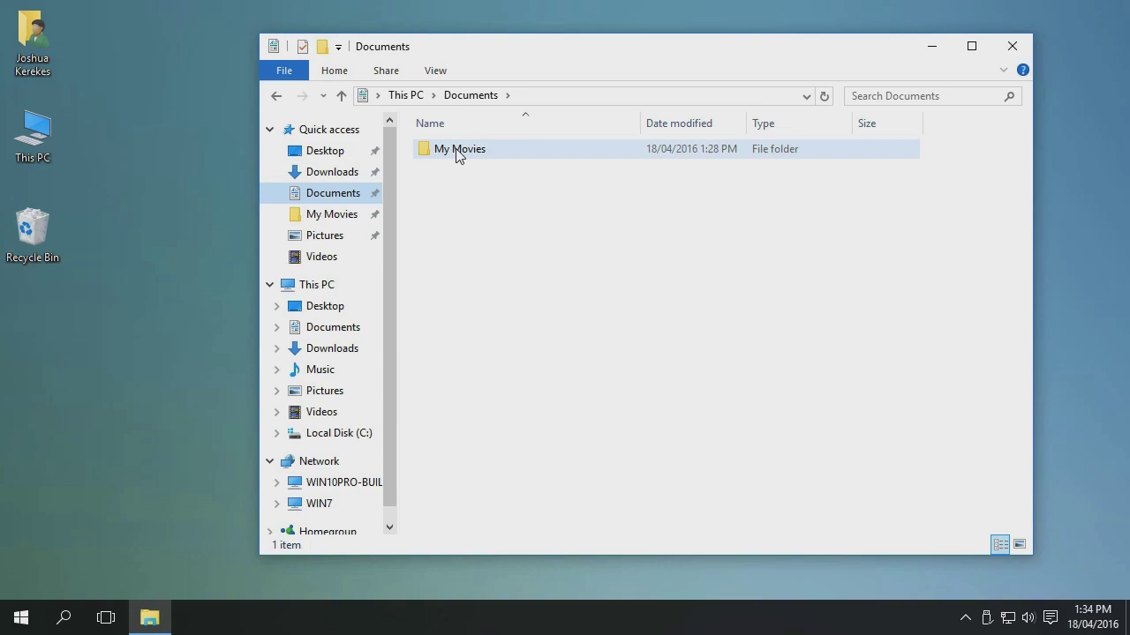
{"action": "left_click", "coordinate": [474, 155]}
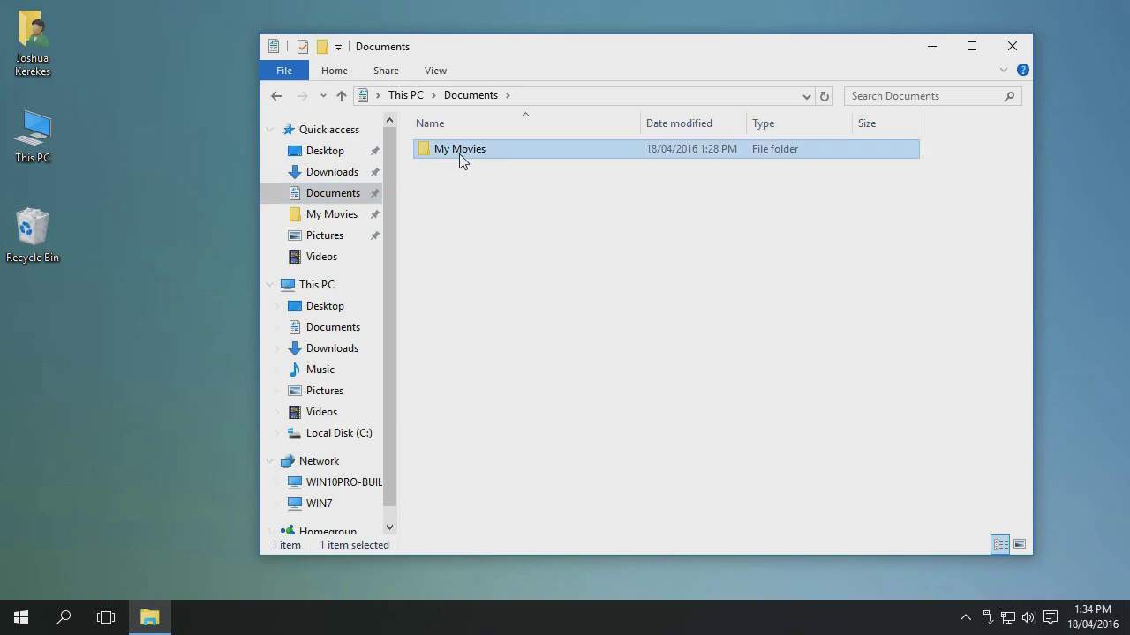
{"action": "right_click", "coordinate": [458, 158]}
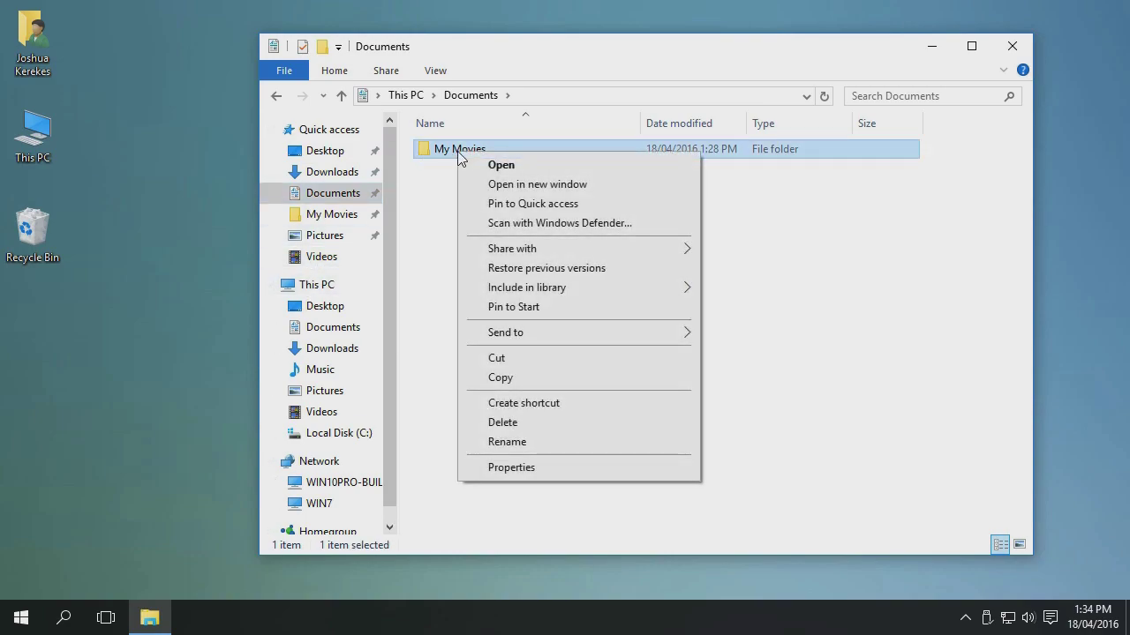
{"action": "left_click", "coordinate": [420, 332]}
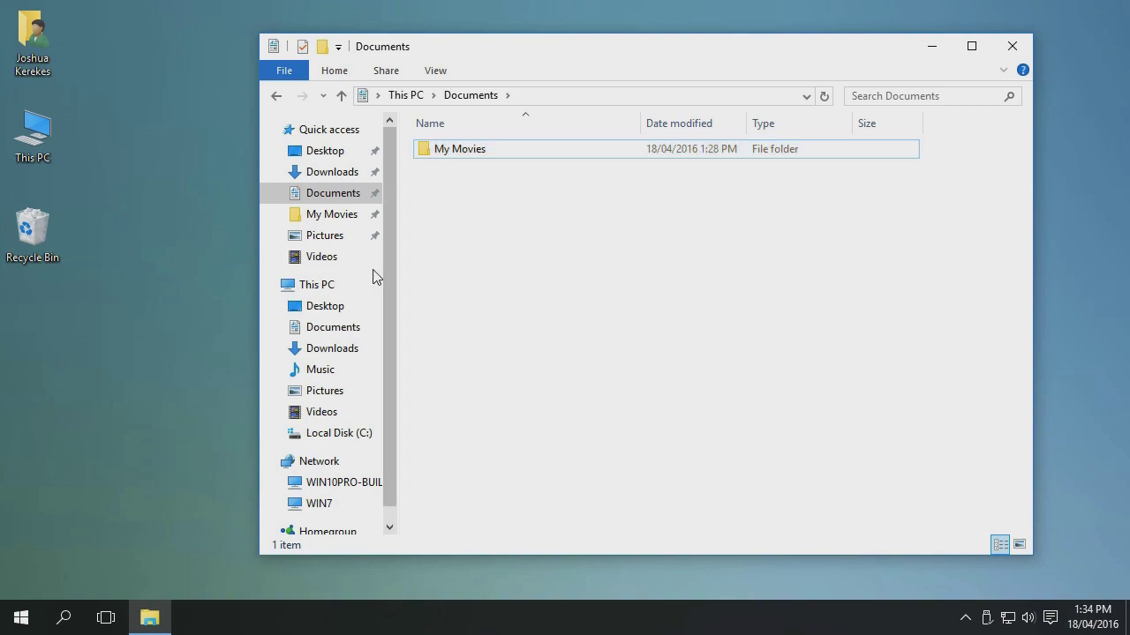
- Open Pictures from Quick access and show the context commands for its empty area, dismissing them without choosing anything
{"action": "left_click", "coordinate": [345, 235]}
{"action": "right_click", "coordinate": [706, 222]}
{"action": "left_click", "coordinate": [613, 351]}
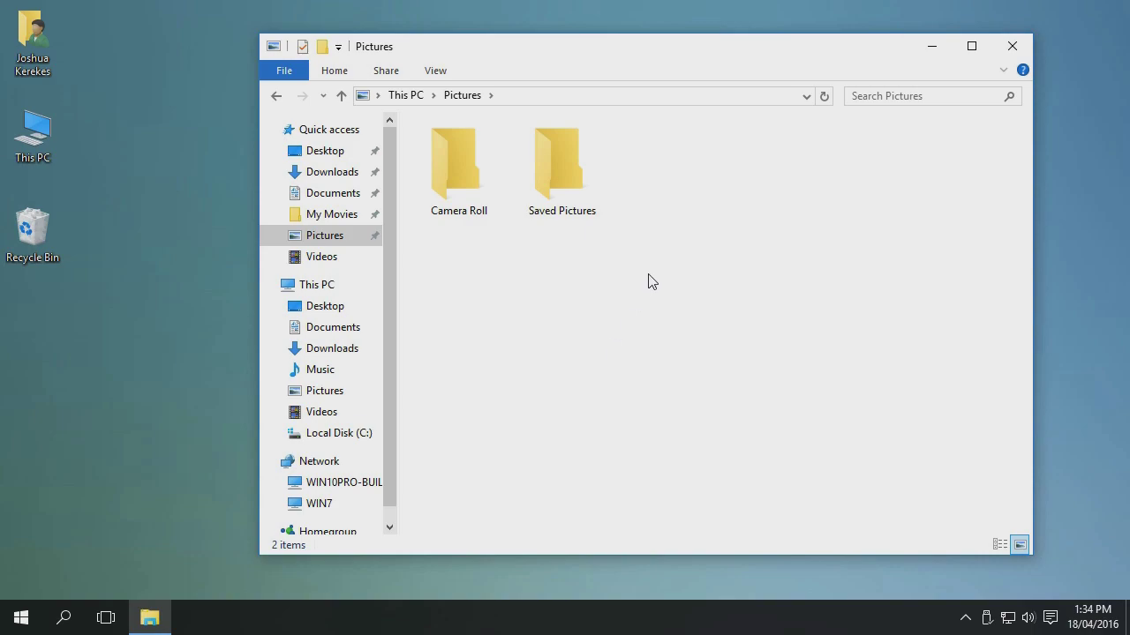
- Return to This PC and examine the ribbon's Computer and View command sets
{"action": "left_click", "coordinate": [323, 284]}
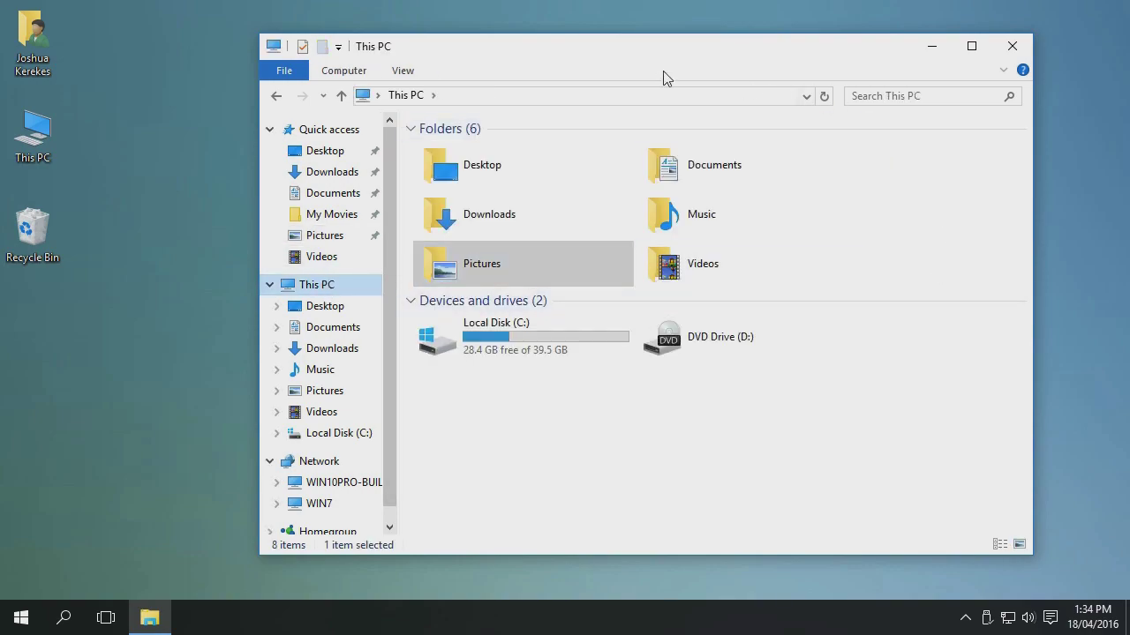
{"action": "left_click", "coordinate": [344, 71]}
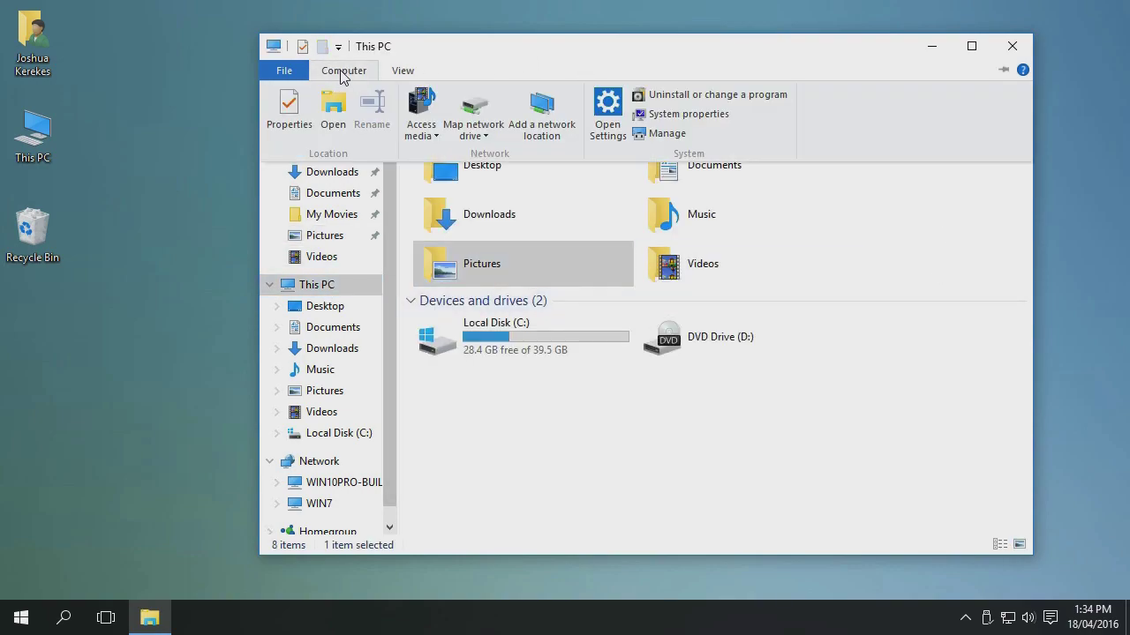
{"action": "left_click", "coordinate": [397, 70]}
{"action": "left_click", "coordinate": [347, 74]}
{"action": "left_click", "coordinate": [402, 71]}
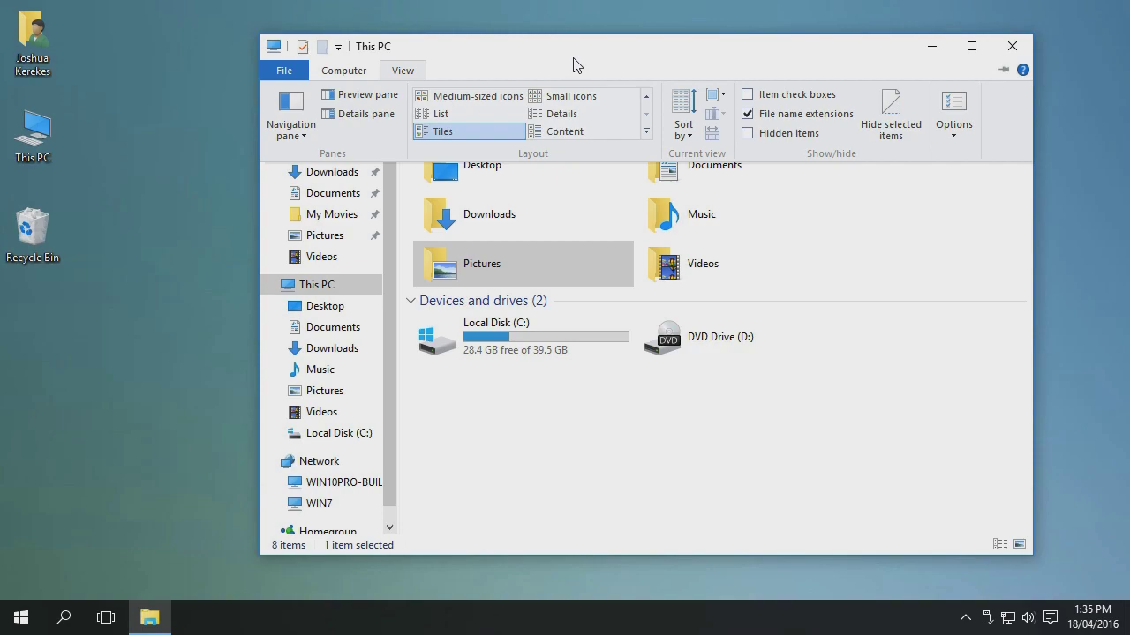
- Open My Movies from Quick access and look over its View options without changing any
{"action": "left_click", "coordinate": [322, 218]}
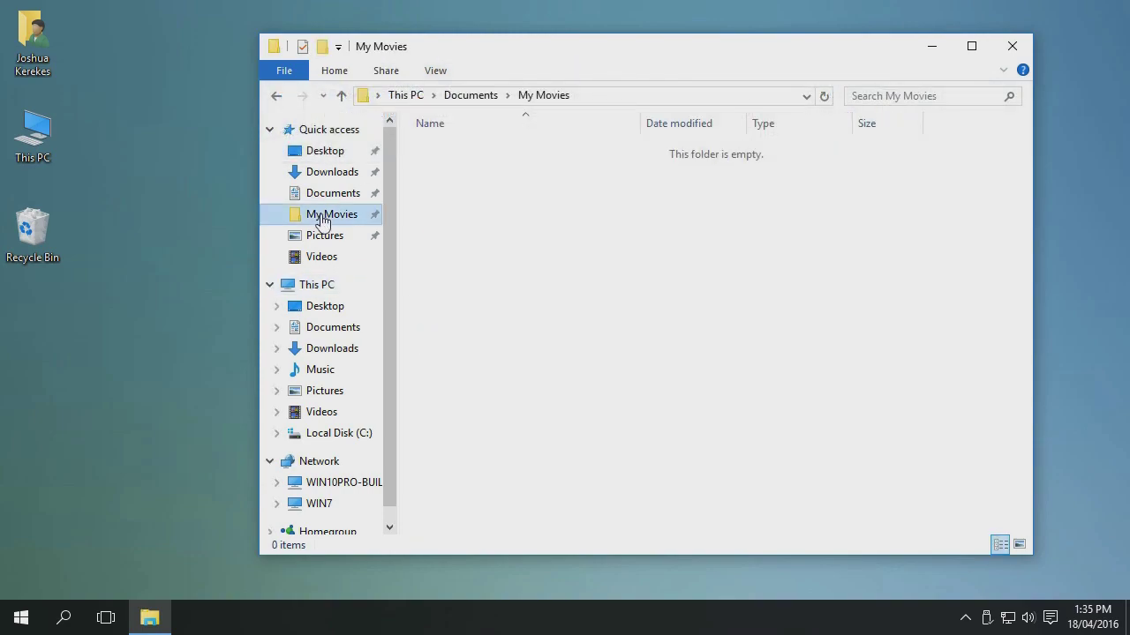
{"action": "left_click", "coordinate": [433, 72]}
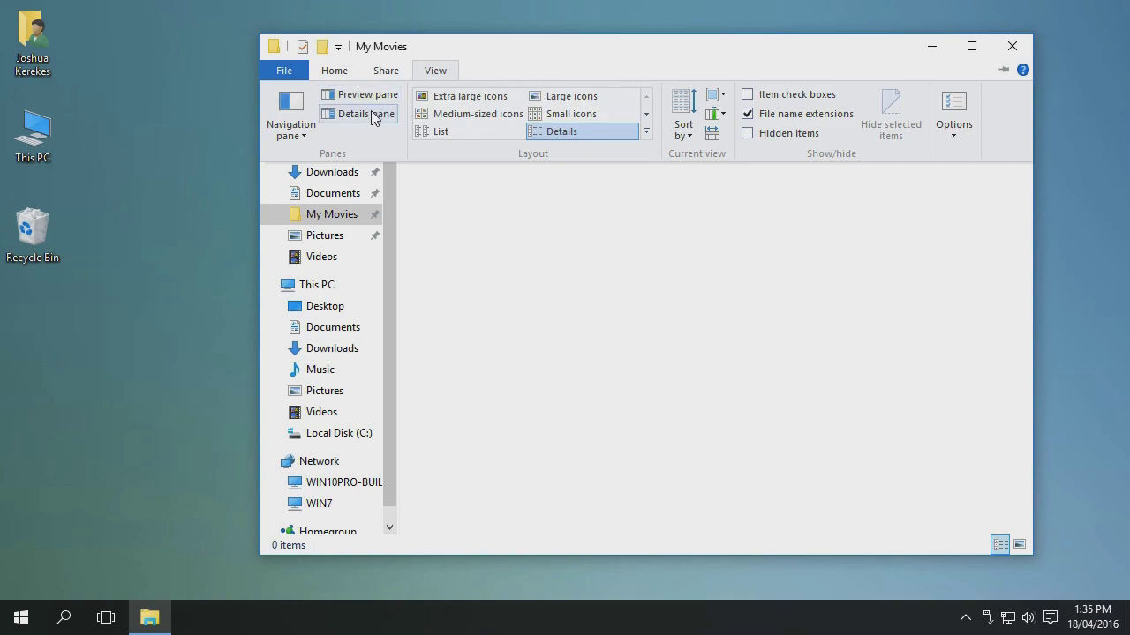
{"action": "left_click", "coordinate": [585, 68]}
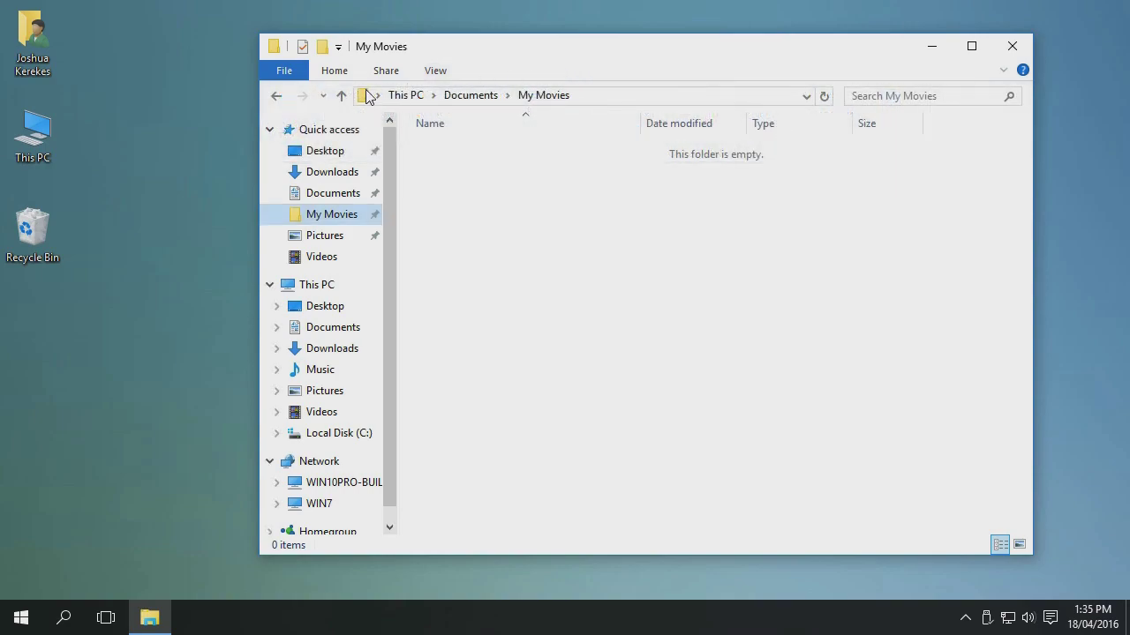
- Go up to Documents and examine its View, Share and Home ribbon commands, collapsing the ribbon without using any
{"action": "left_click", "coordinate": [465, 95]}
{"action": "left_click", "coordinate": [430, 75]}
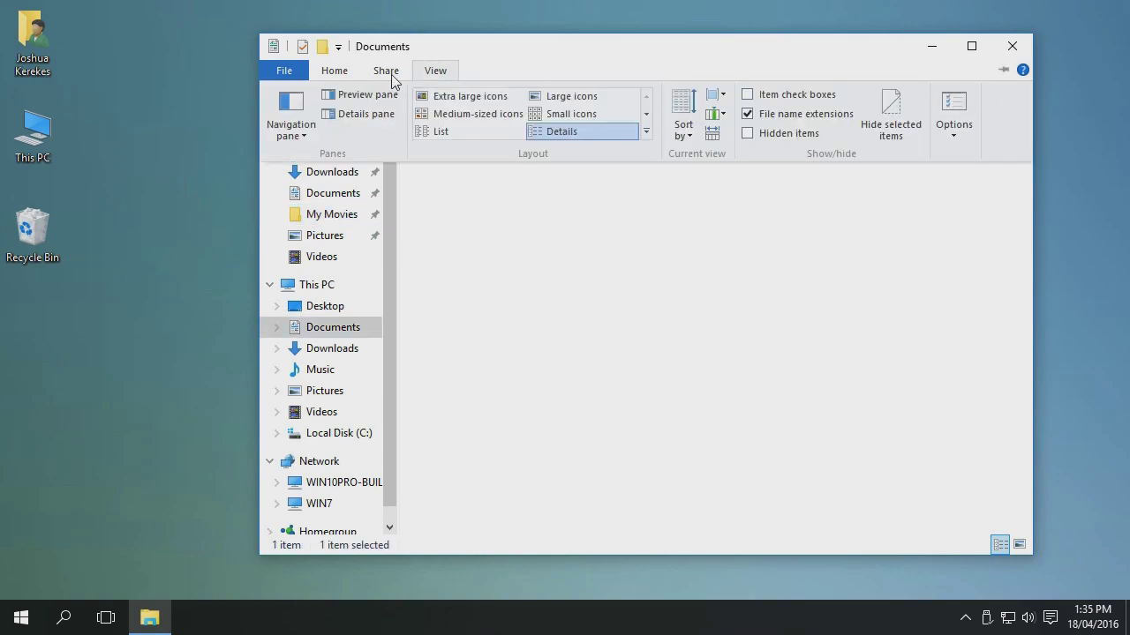
{"action": "left_click", "coordinate": [390, 77]}
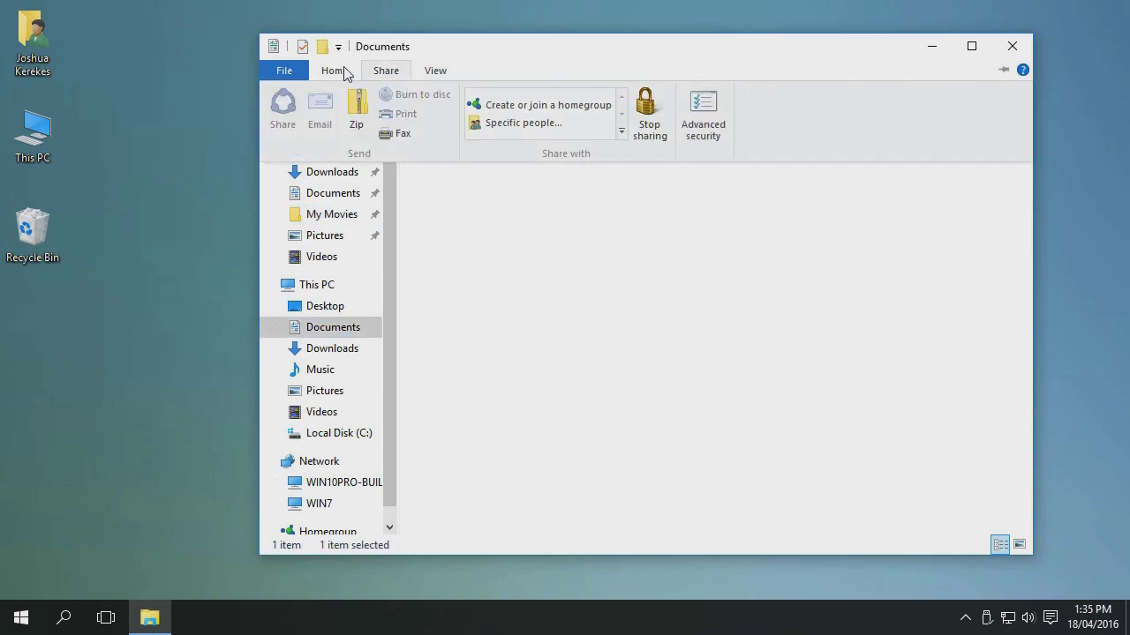
{"action": "left_click", "coordinate": [344, 73]}
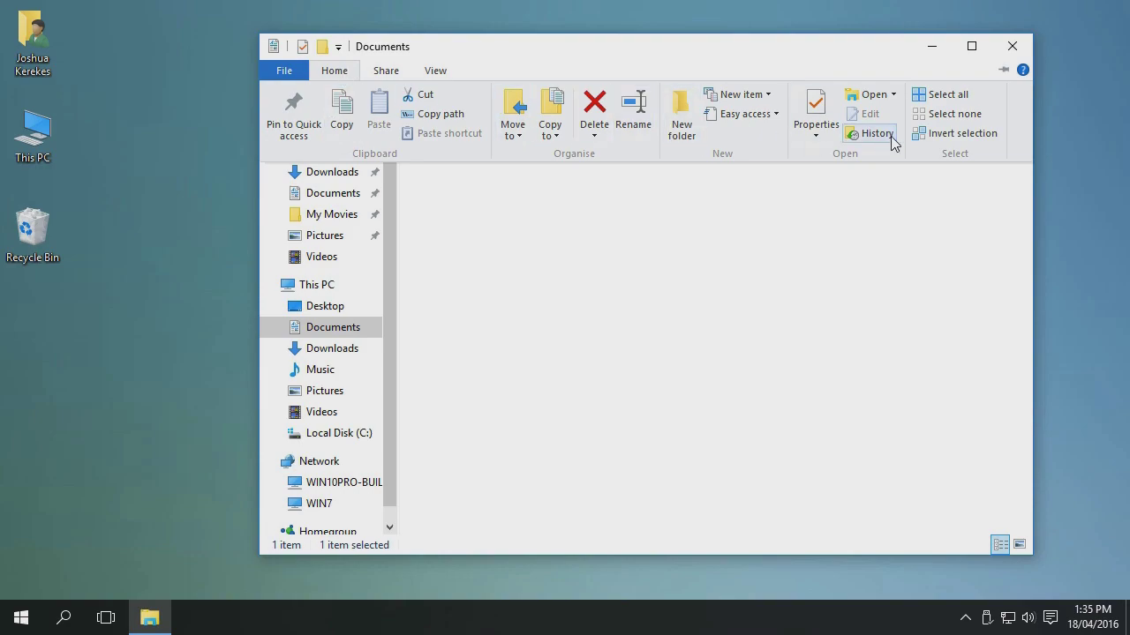
{"action": "left_click", "coordinate": [376, 75]}
{"action": "left_click", "coordinate": [431, 72]}
{"action": "left_click", "coordinate": [347, 72]}
{"action": "left_click", "coordinate": [523, 277]}
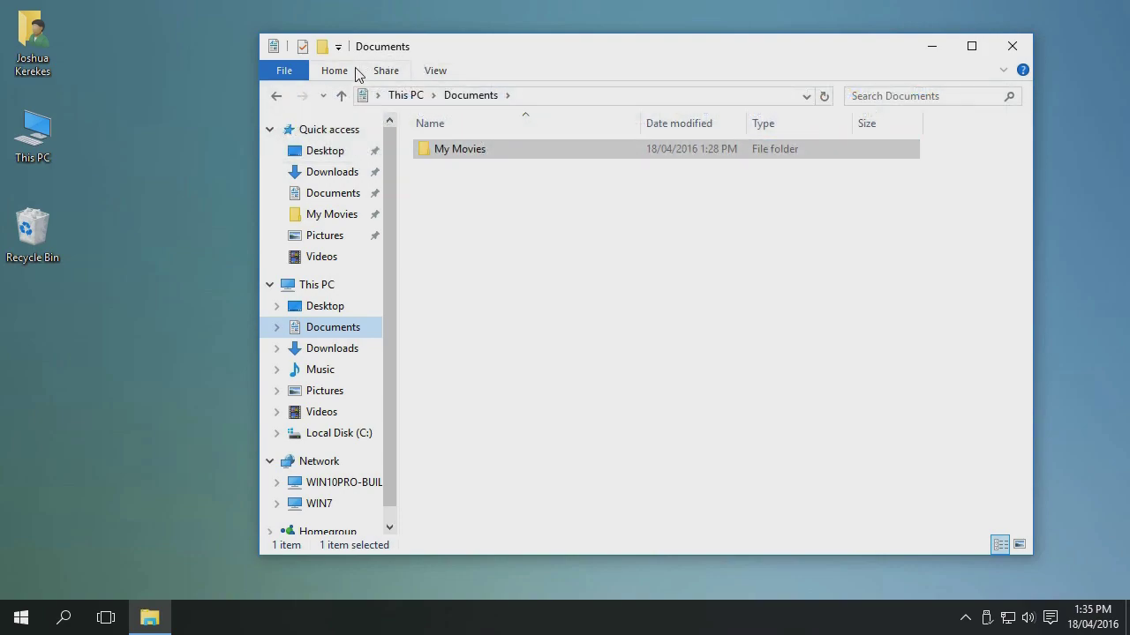
{"action": "left_click_drag", "start_coordinate": [832, 37], "coordinate": [825, 34]}
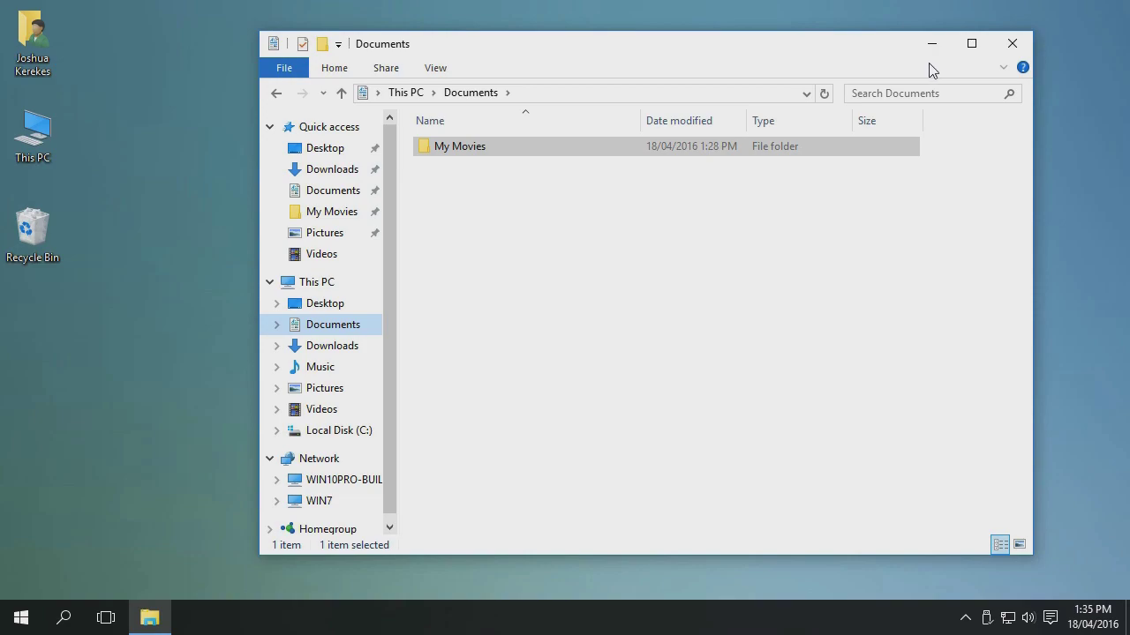
- Expand the ribbon, look through Downloads, Pictures and My Movies from Quick access, and return to Documents
{"action": "left_click", "coordinate": [1002, 69]}
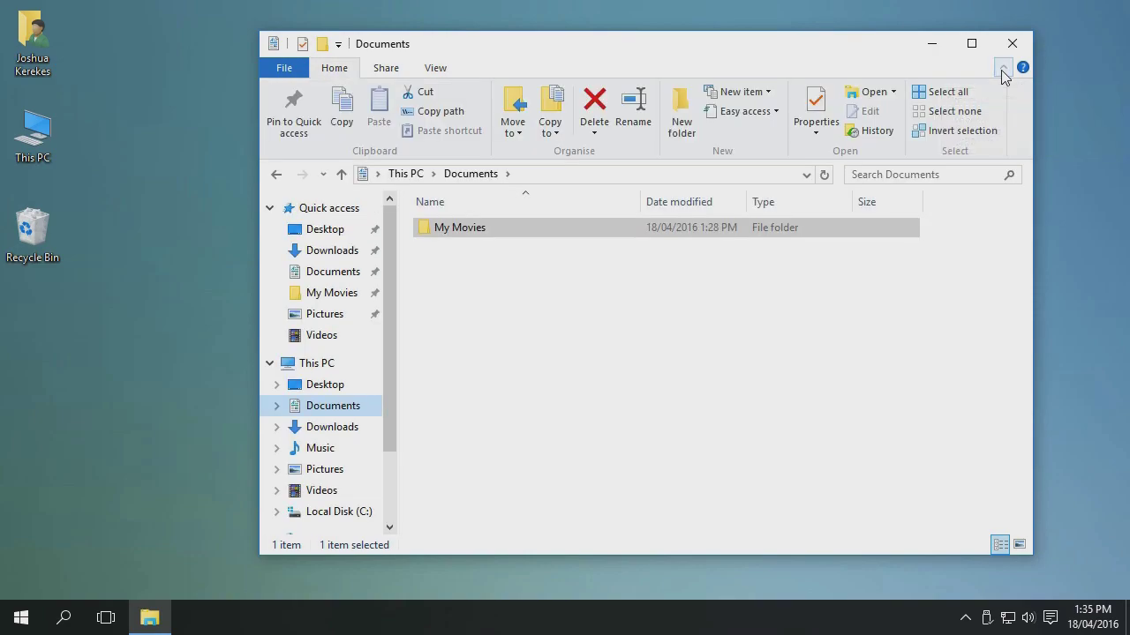
{"action": "left_click", "coordinate": [714, 275]}
{"action": "left_click", "coordinate": [331, 254]}
{"action": "left_click", "coordinate": [323, 312]}
{"action": "left_click", "coordinate": [330, 253]}
{"action": "left_click", "coordinate": [332, 293]}
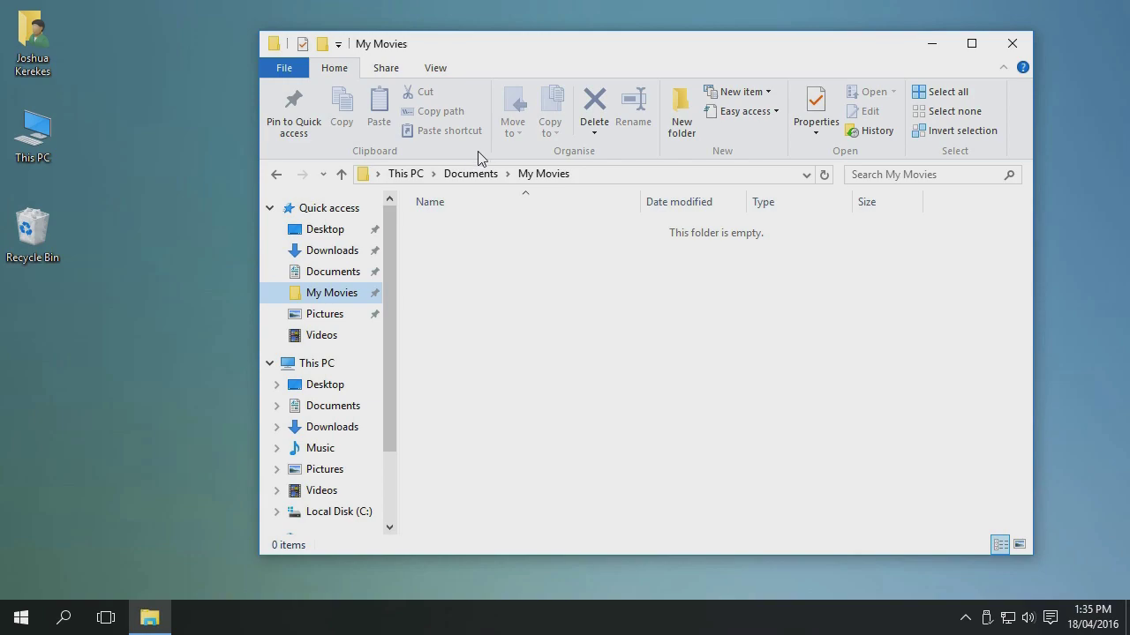
{"action": "left_click", "coordinate": [470, 174]}
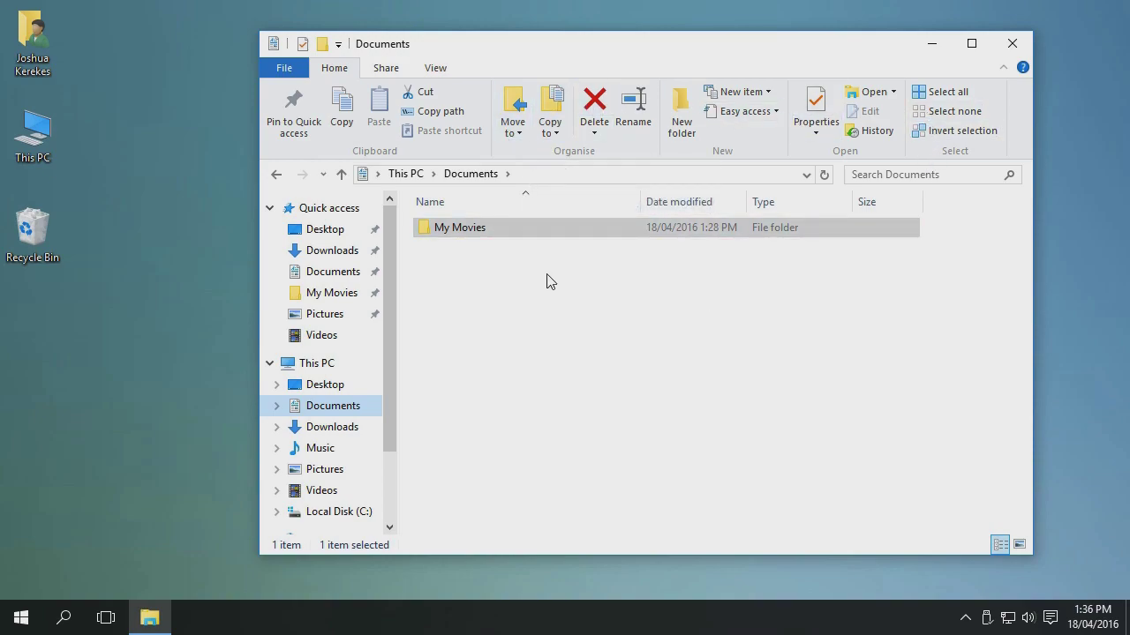
- Copy the My Movies folder from Documents to Downloads with Copy to, and open Downloads to check the copy
{"action": "left_click", "coordinate": [557, 134]}
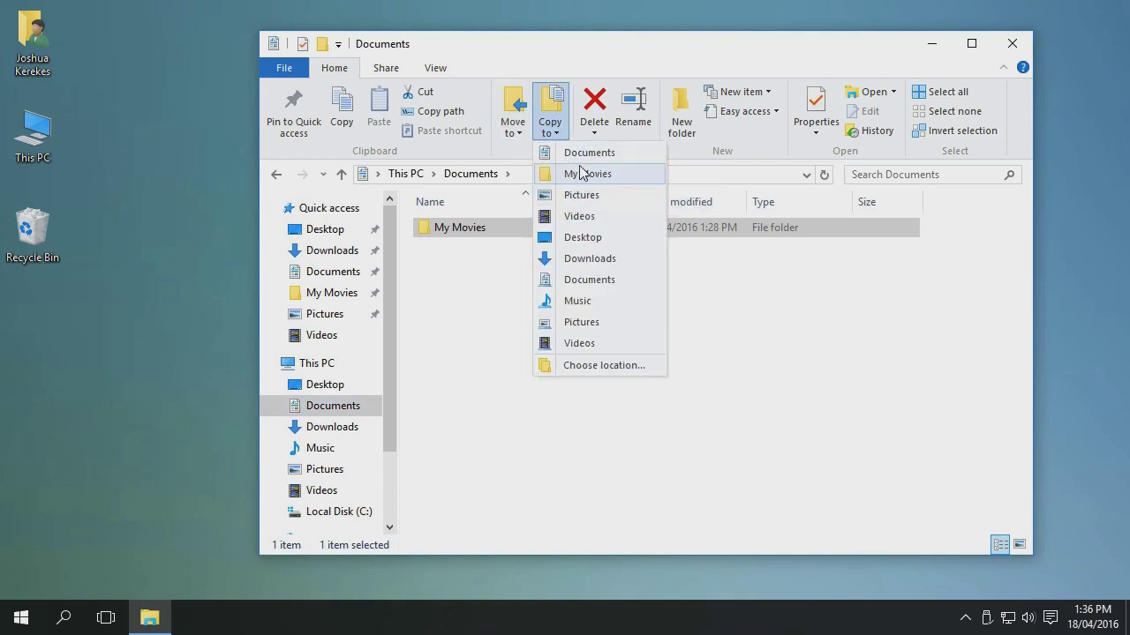
{"action": "left_click", "coordinate": [578, 258]}
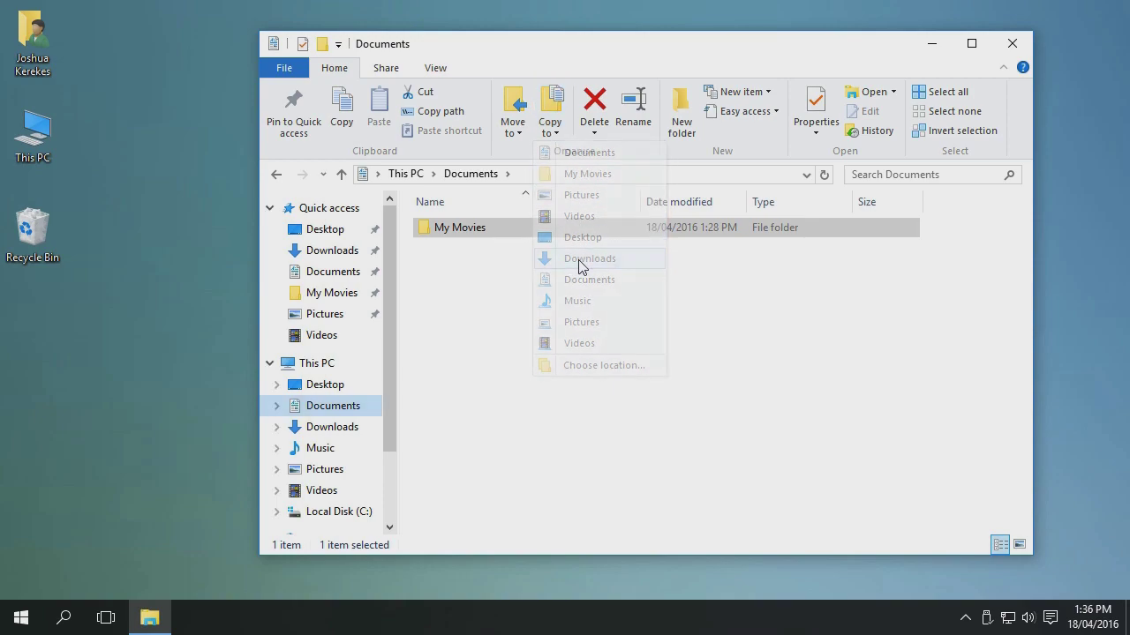
{"action": "left_click", "coordinate": [345, 254]}
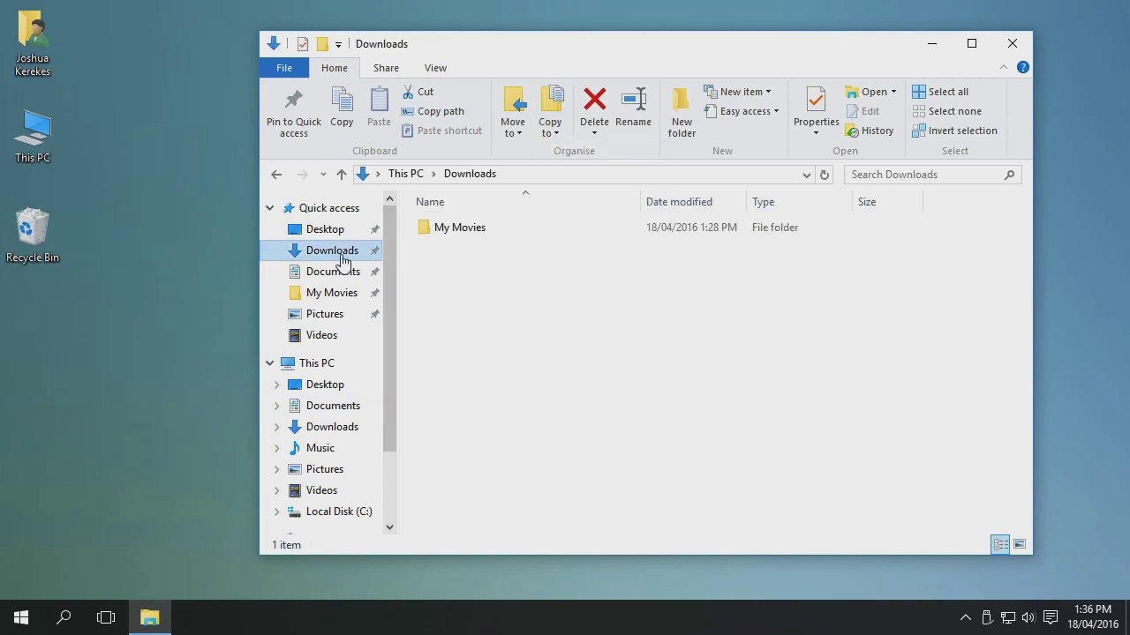
{"action": "left_click", "coordinate": [460, 232]}
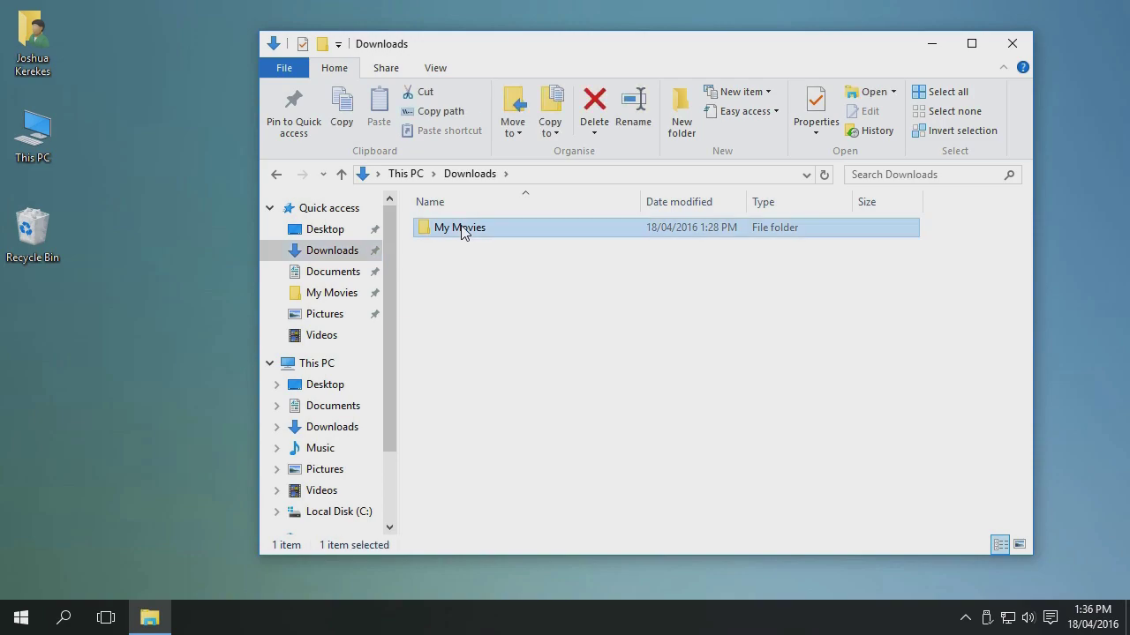
{"action": "left_click", "coordinate": [458, 274]}
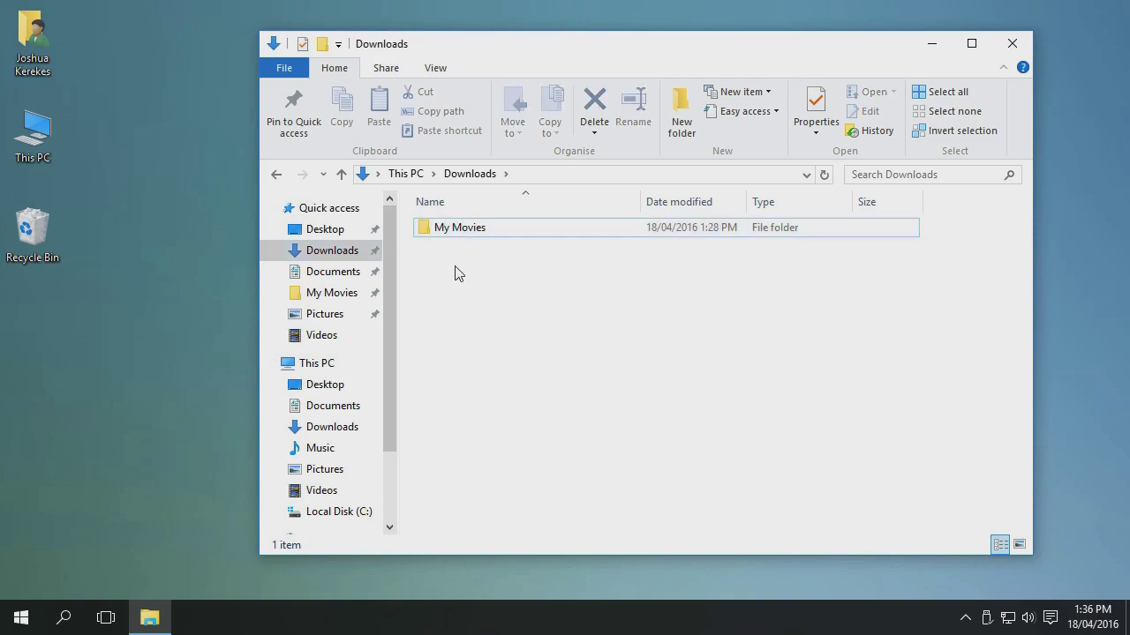
- Show the context commands for the empty area of Downloads and for its My Movies folder, dismissing them without choosing any
{"action": "left_click", "coordinate": [492, 231]}
{"action": "left_click", "coordinate": [486, 300]}
{"action": "right_click", "coordinate": [480, 276]}
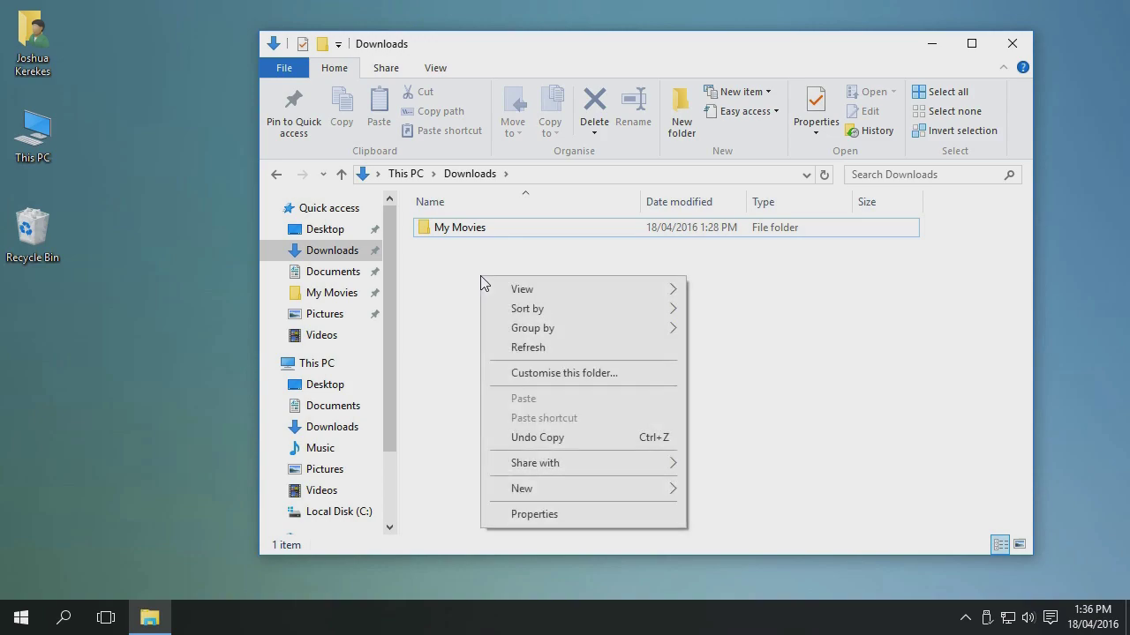
{"action": "right_click", "coordinate": [448, 229]}
{"action": "left_click", "coordinate": [417, 284]}
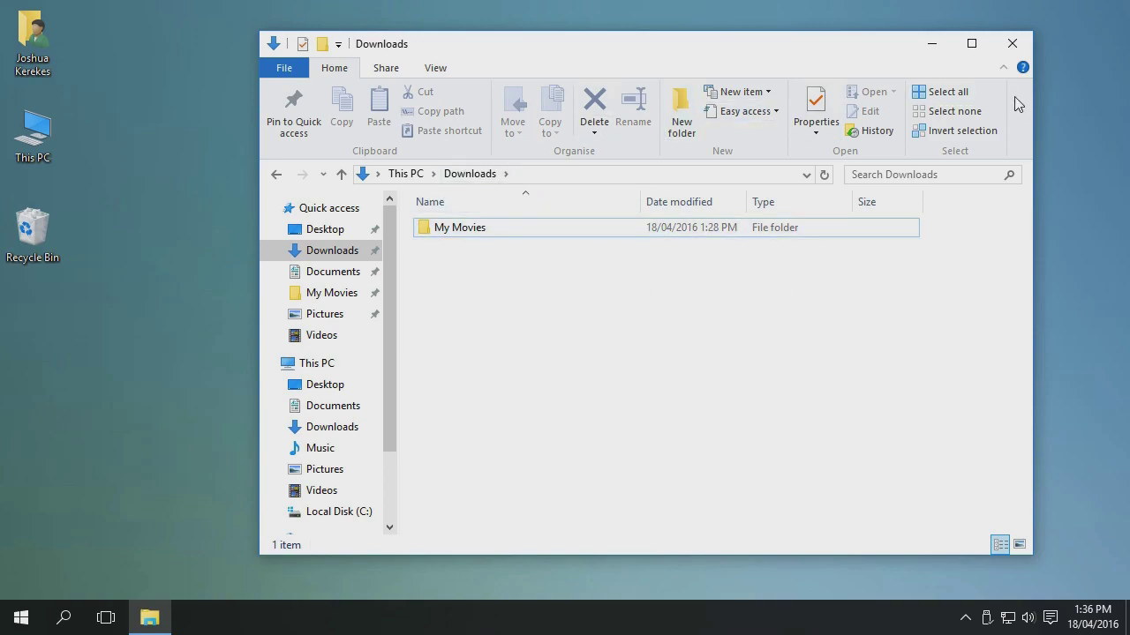
- Collapse the ribbon, shift the Downloads window slightly and close it
{"action": "left_click", "coordinate": [1003, 67]}
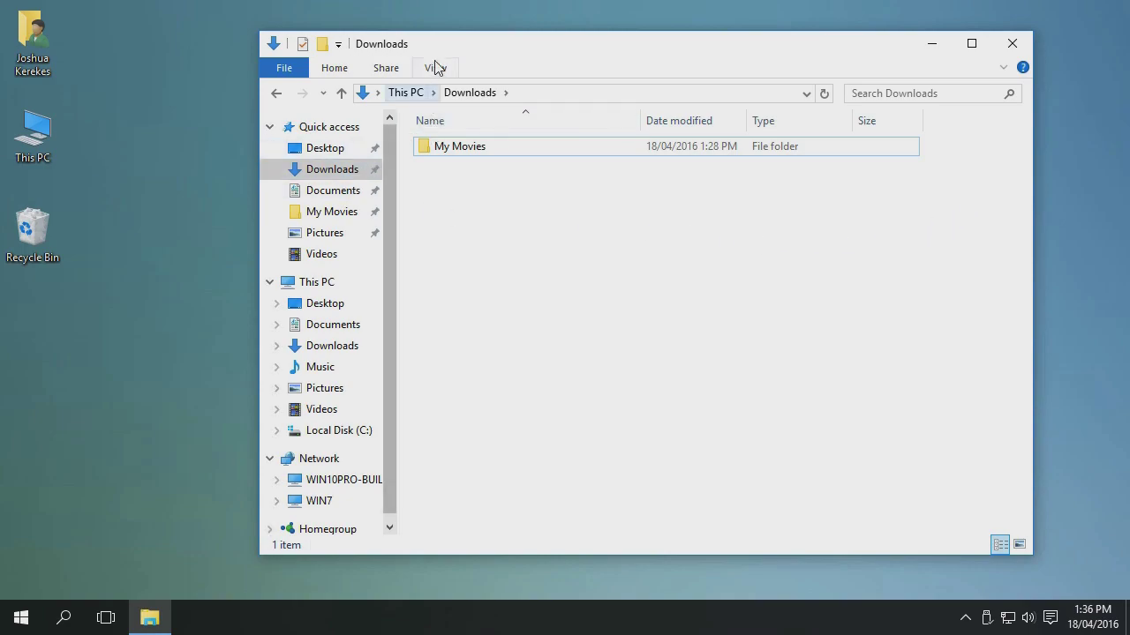
{"action": "left_click_drag", "start_coordinate": [495, 52], "coordinate": [492, 43]}
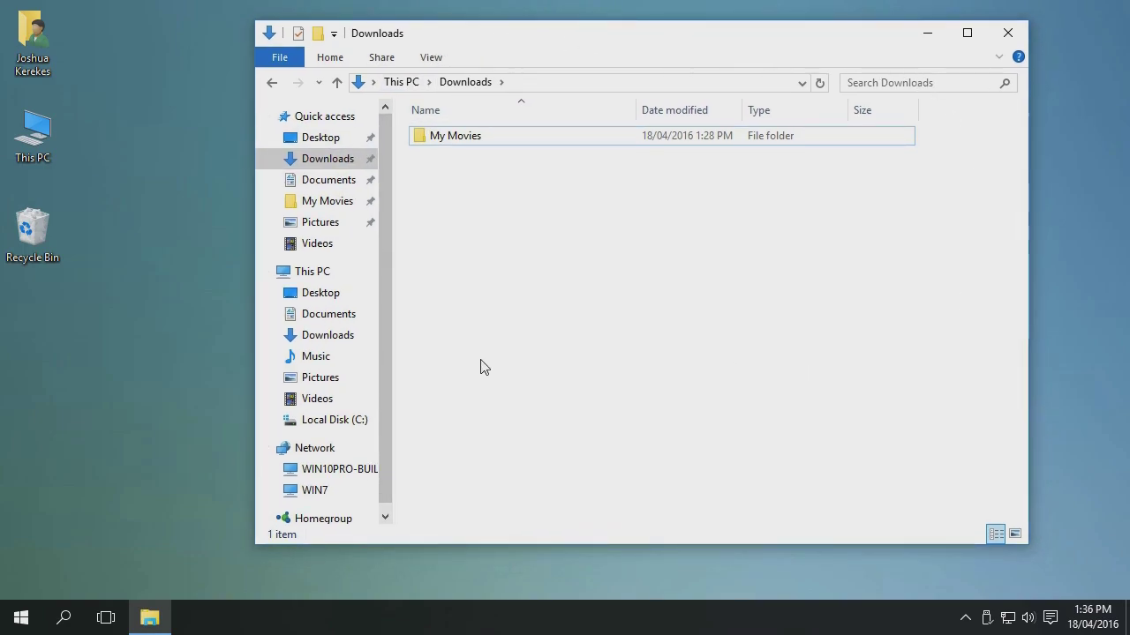
{"action": "left_click", "coordinate": [1007, 34]}
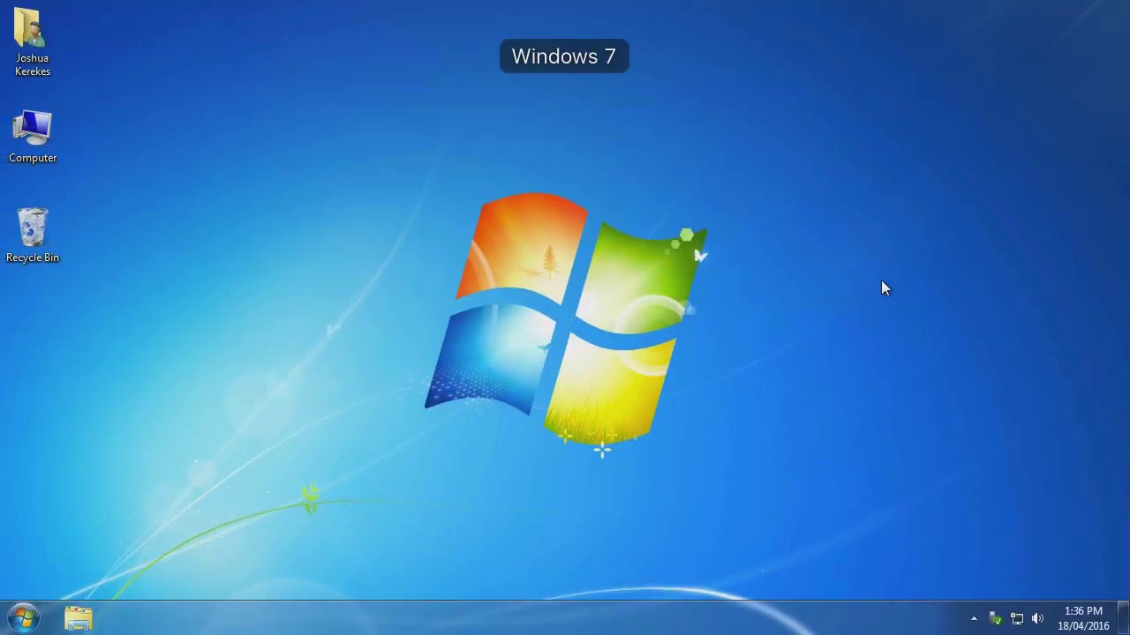
- Switch to the Windows 7 desktop, open Computer and examine its Organize commands without choosing any
{"action": "double_click", "coordinate": [26, 130]}
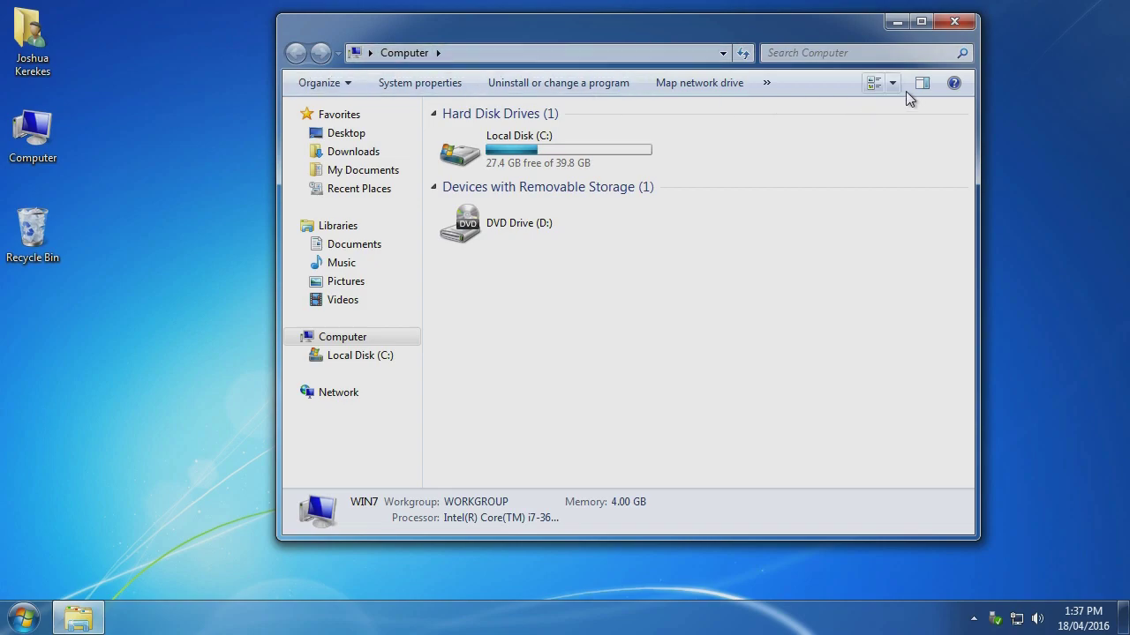
{"action": "left_click", "coordinate": [344, 85]}
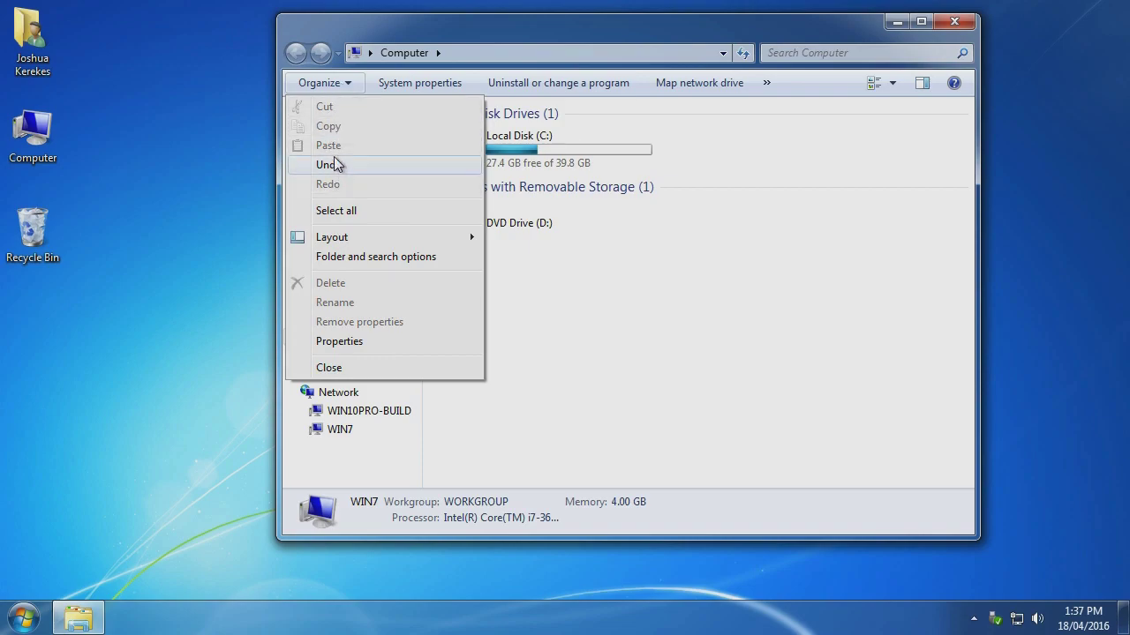
{"action": "left_click", "coordinate": [335, 83]}
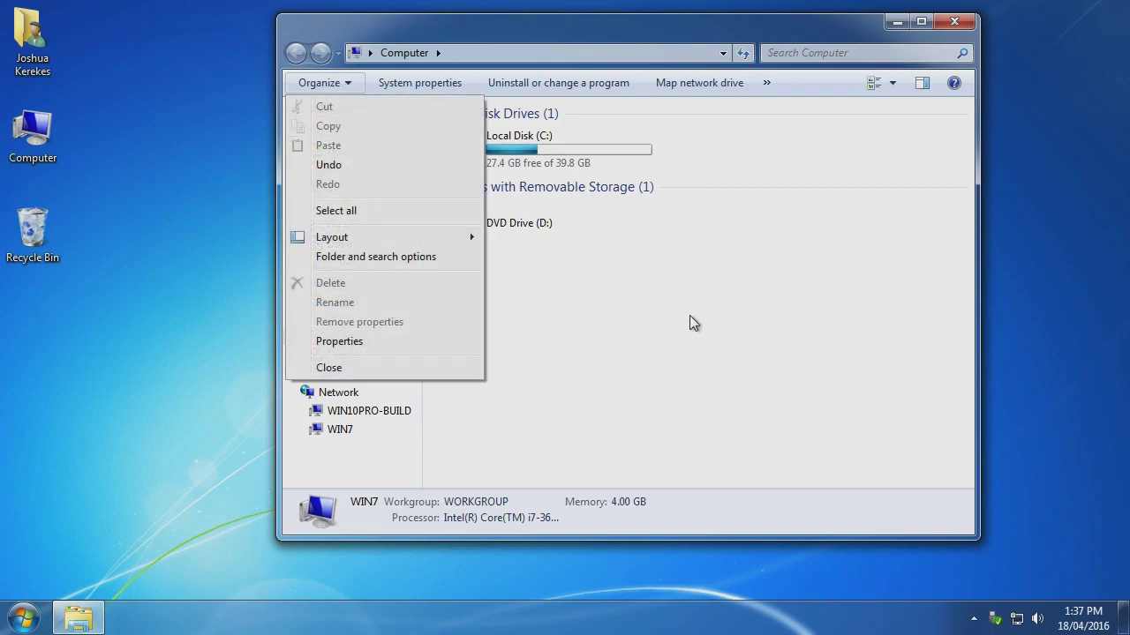
{"action": "left_click", "coordinate": [694, 323]}
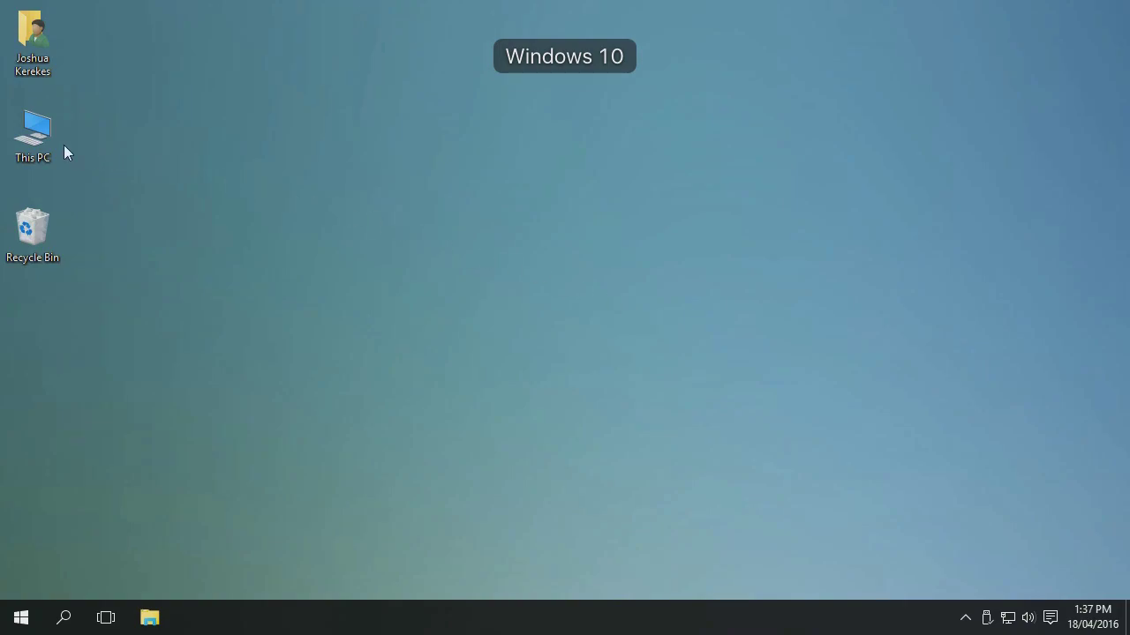
- Switch to the Windows 10 desktop, open This PC with the ribbon expanded and open Local Disk (C:)
{"action": "double_click", "coordinate": [35, 134]}
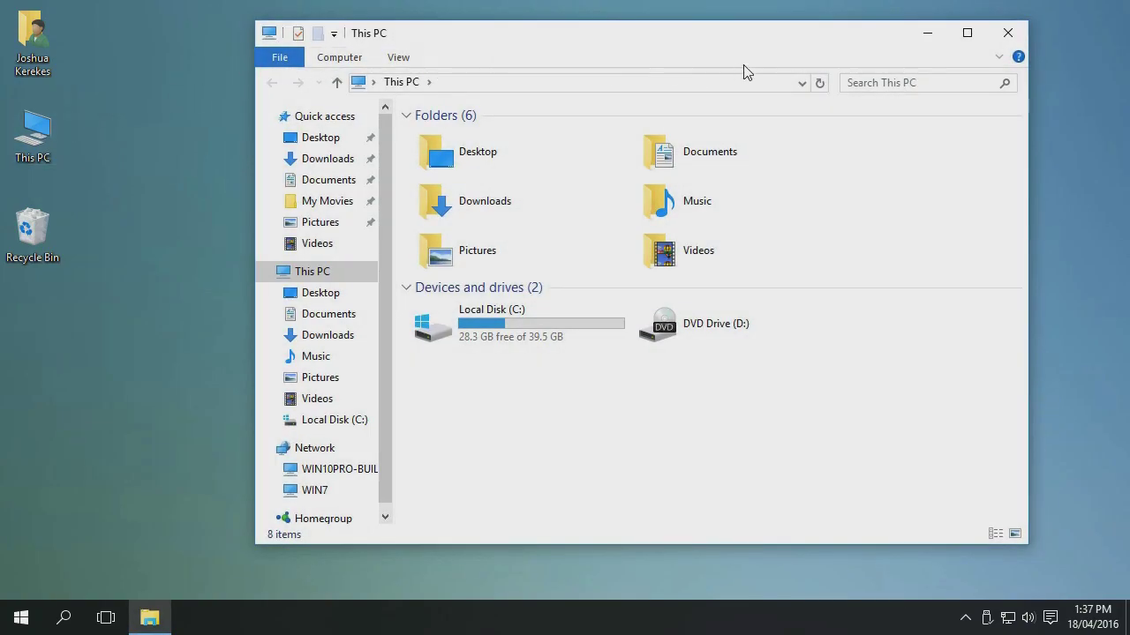
{"action": "left_click", "coordinate": [1000, 55]}
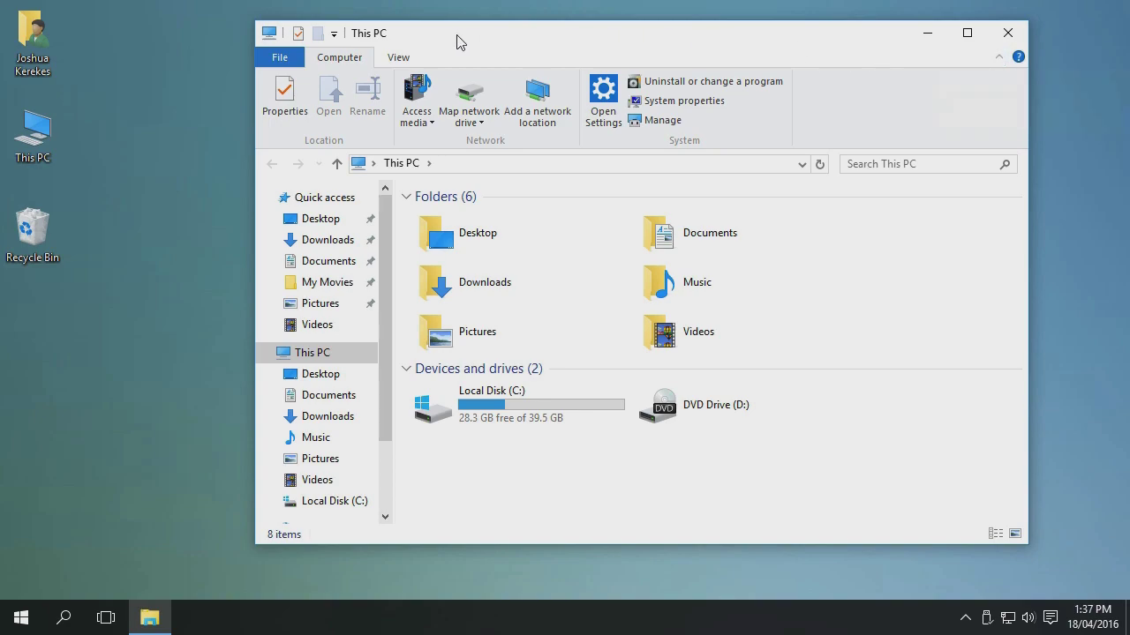
{"action": "left_click", "coordinate": [505, 404]}
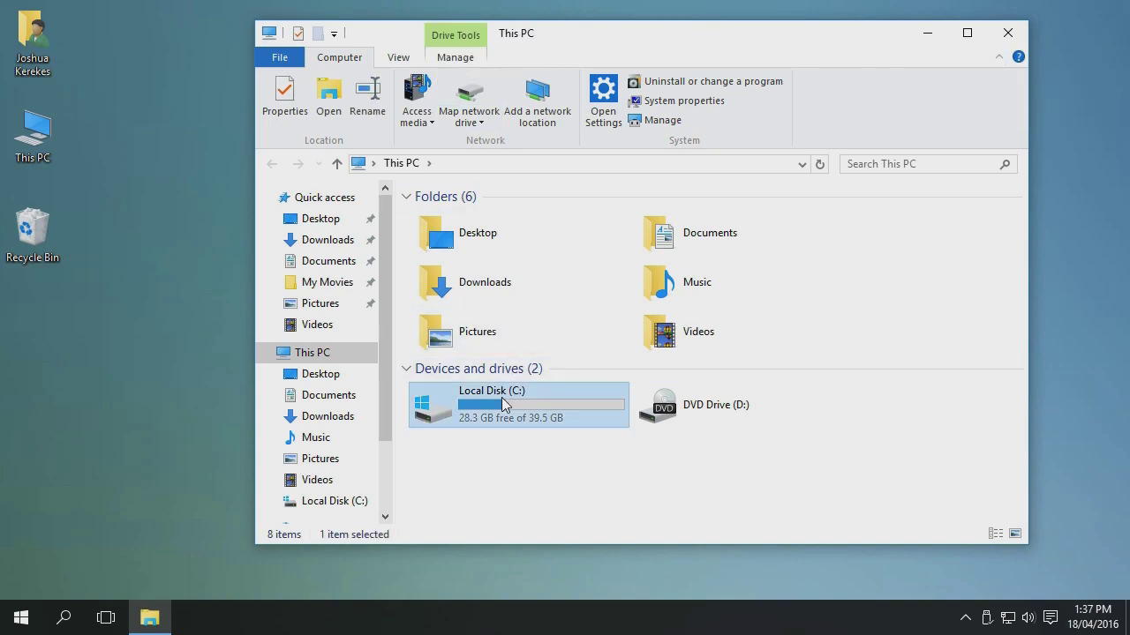
{"action": "double_click", "coordinate": [505, 405]}
- Show the Copy to destinations for the Temp folder without copying, then collapse the ribbon and close the window
{"action": "left_click", "coordinate": [464, 275]}
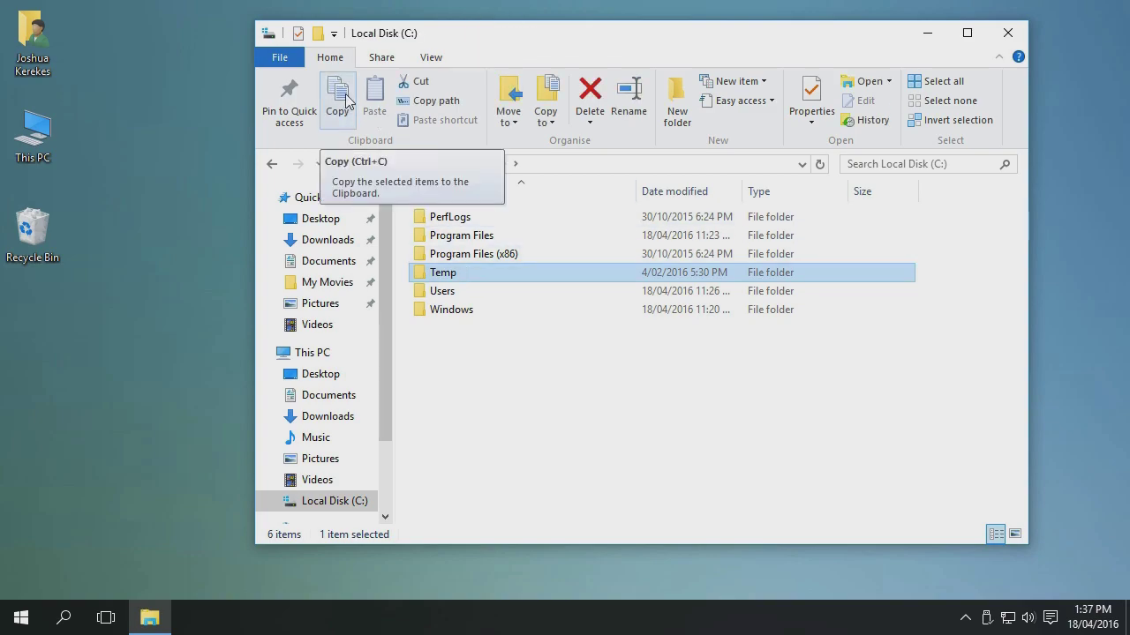
{"action": "left_click", "coordinate": [544, 106]}
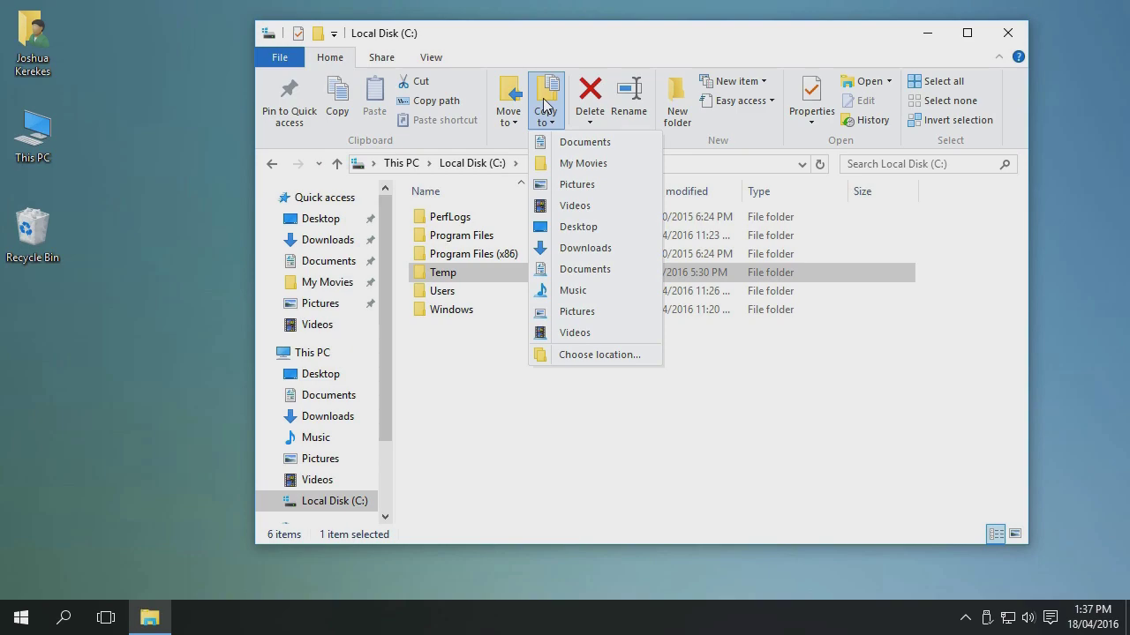
{"action": "left_click", "coordinate": [568, 44]}
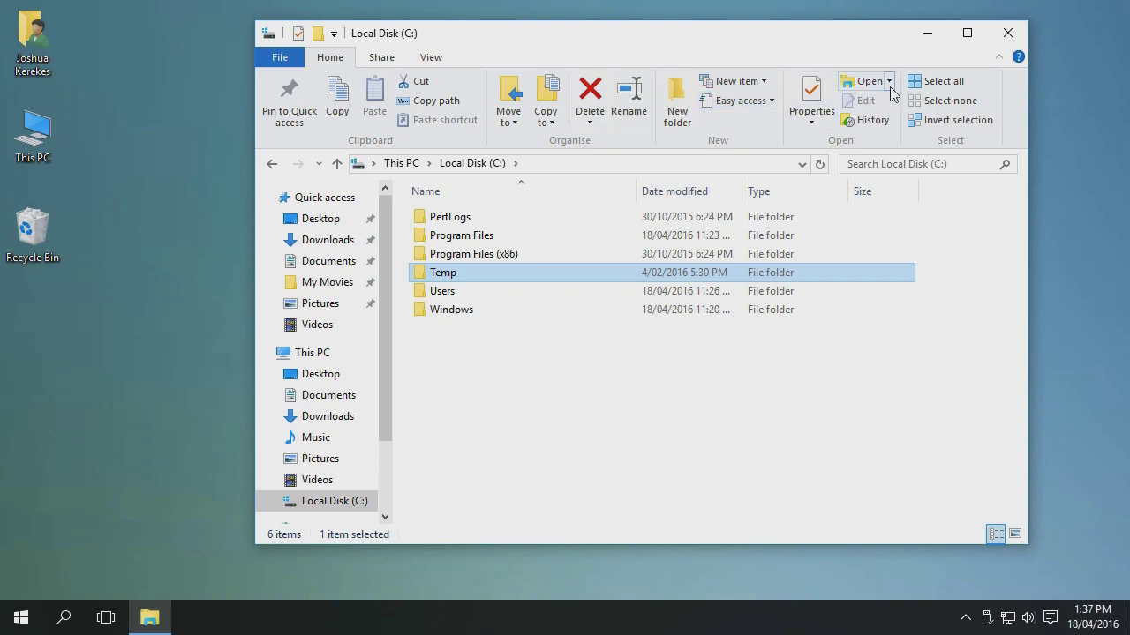
{"action": "left_click", "coordinate": [1000, 57]}
{"action": "left_click", "coordinate": [1007, 33]}
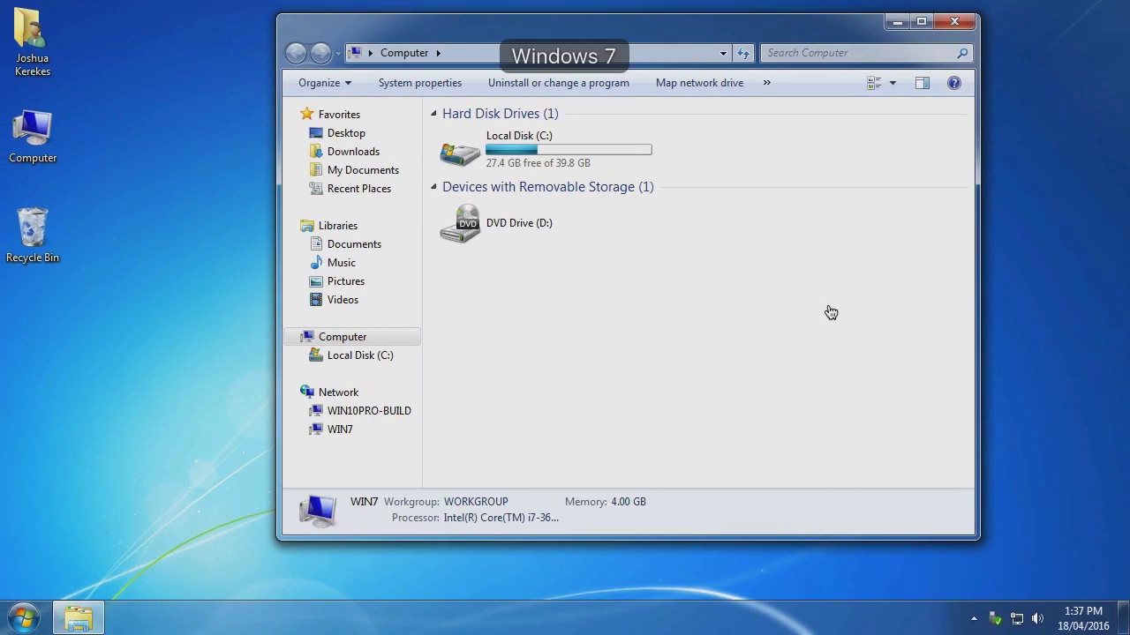
- Switch to Windows 7, close the Computer window and pin Calculator to the Start menu
{"action": "left_click", "coordinate": [954, 22]}
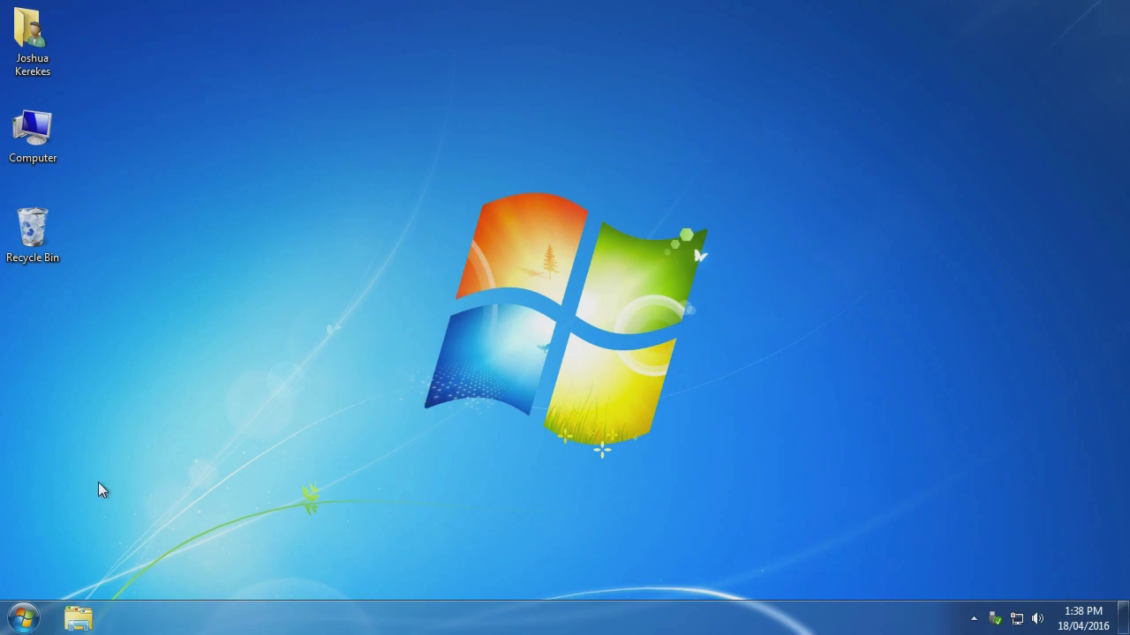
{"action": "left_click", "coordinate": [26, 605]}
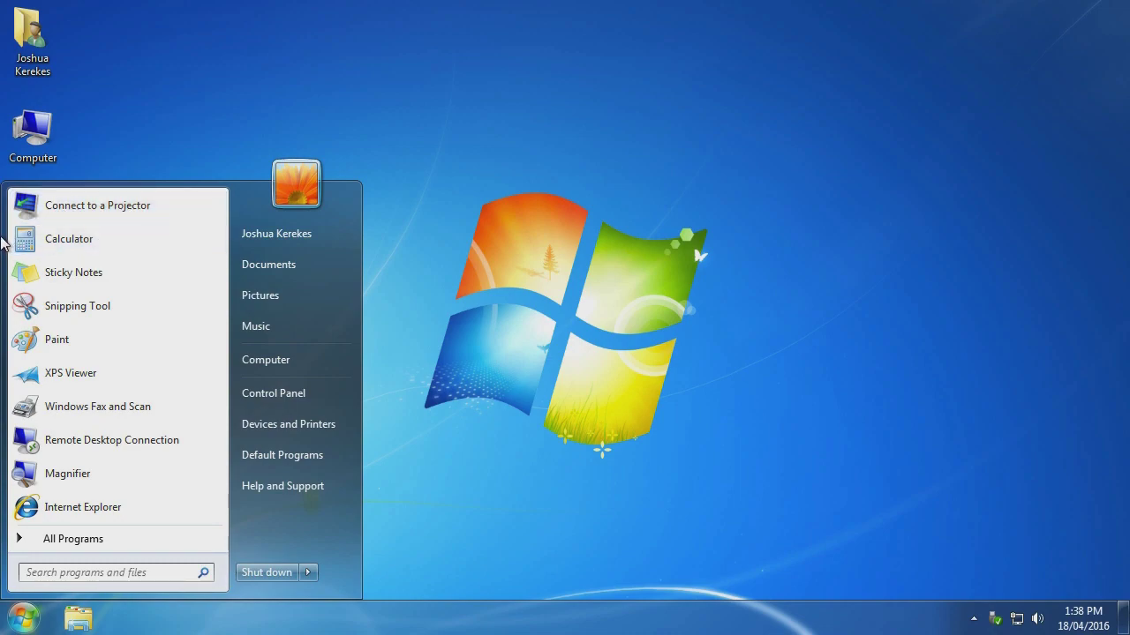
{"action": "right_click", "coordinate": [138, 242]}
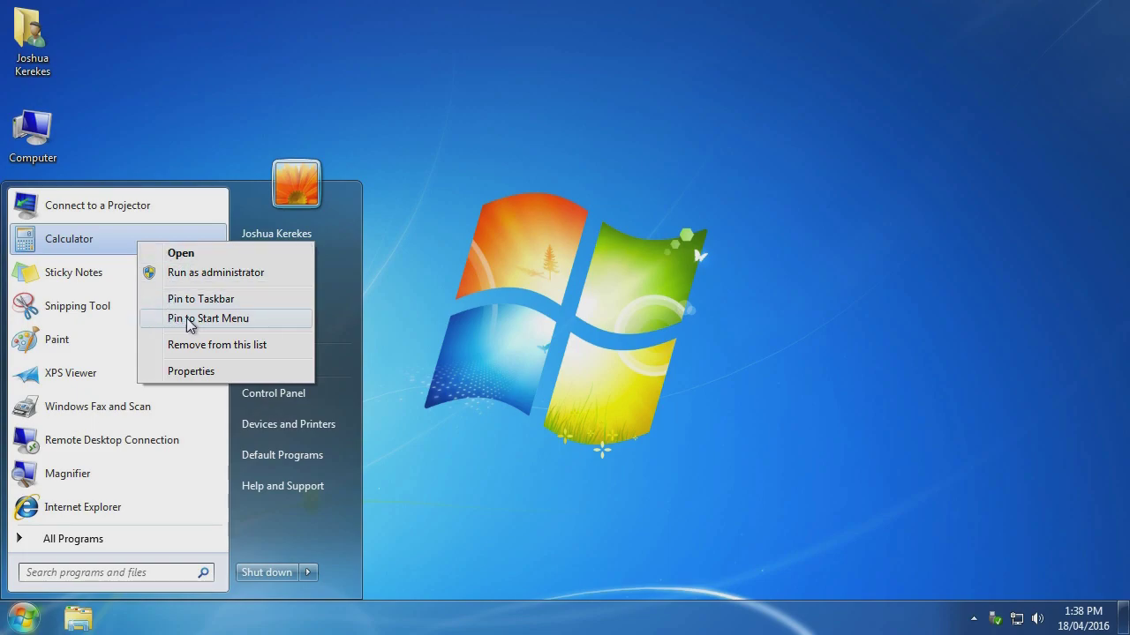
{"action": "left_click", "coordinate": [175, 319]}
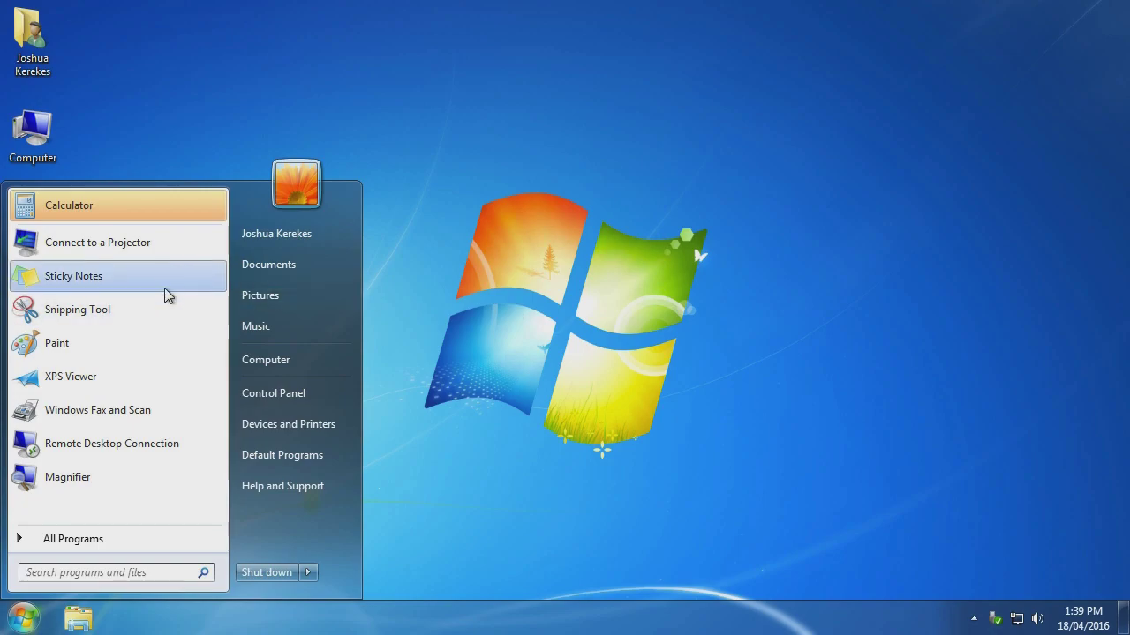
{"action": "left_click", "coordinate": [561, 266]}
- Reopen the Start menu and examine the All Programs list, expanding and collapsing its Accessories folder
{"action": "left_click", "coordinate": [19, 618]}
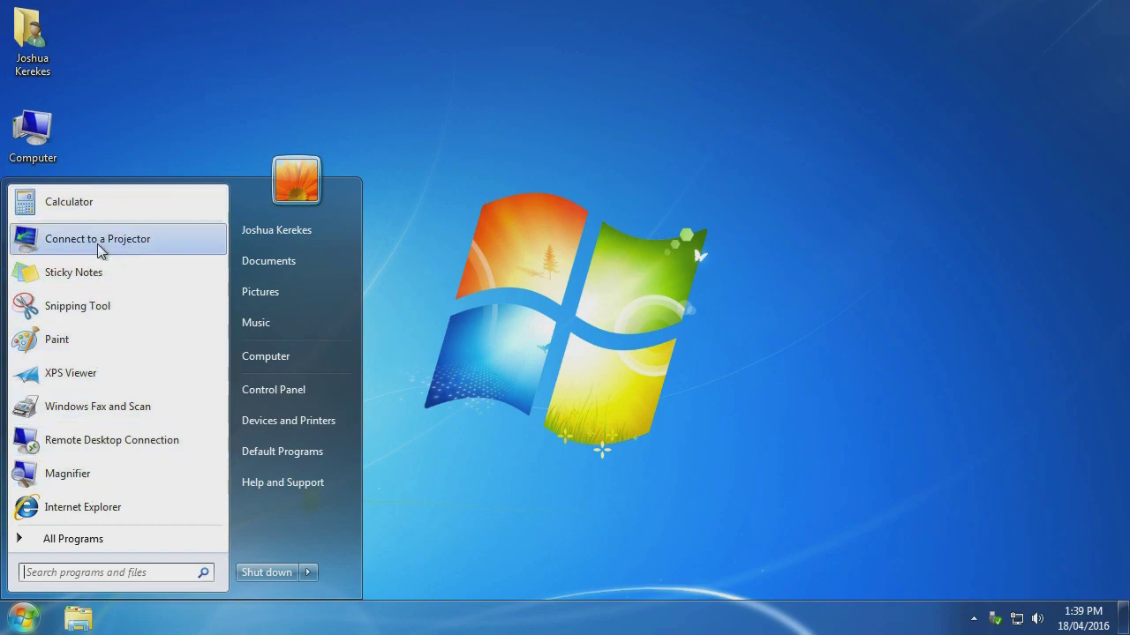
{"action": "left_click", "coordinate": [133, 538]}
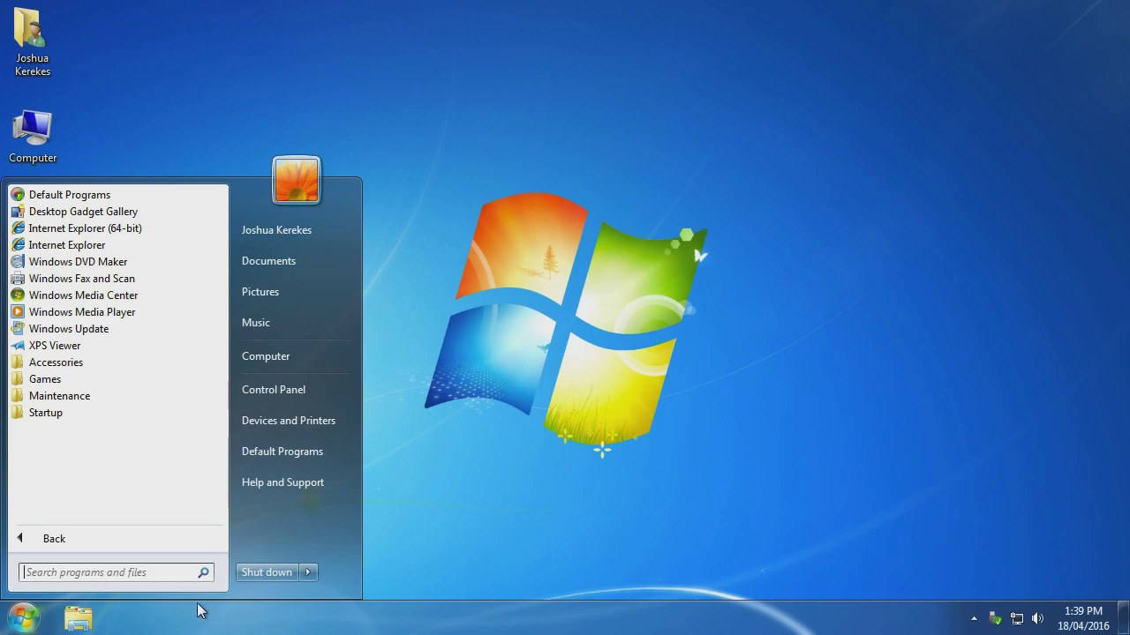
{"action": "left_click", "coordinate": [46, 539]}
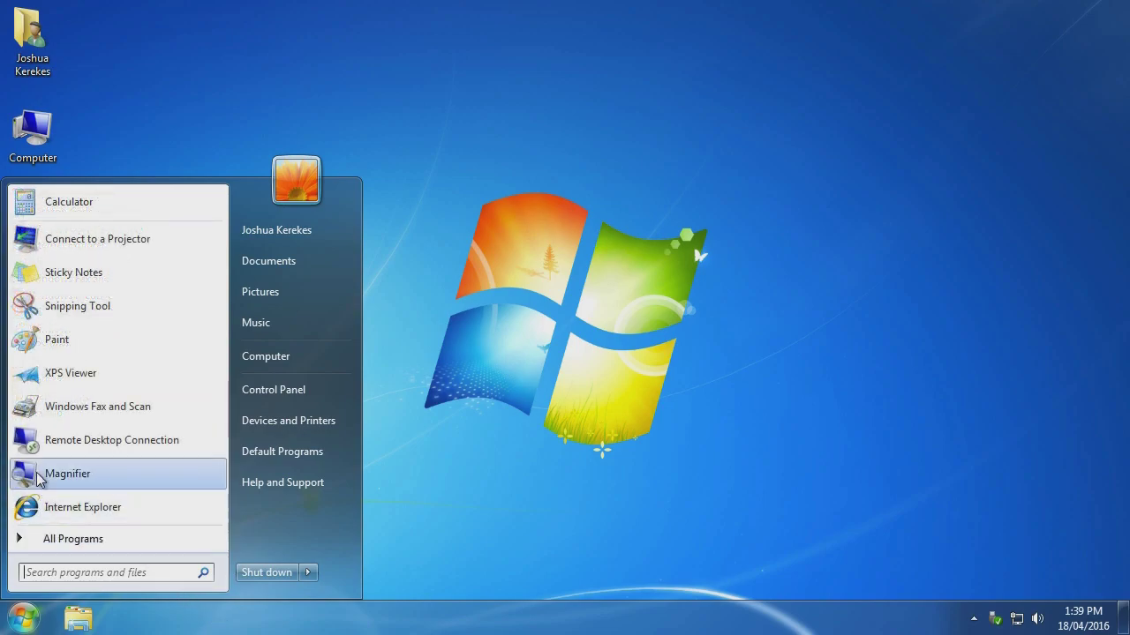
{"action": "left_click", "coordinate": [42, 538]}
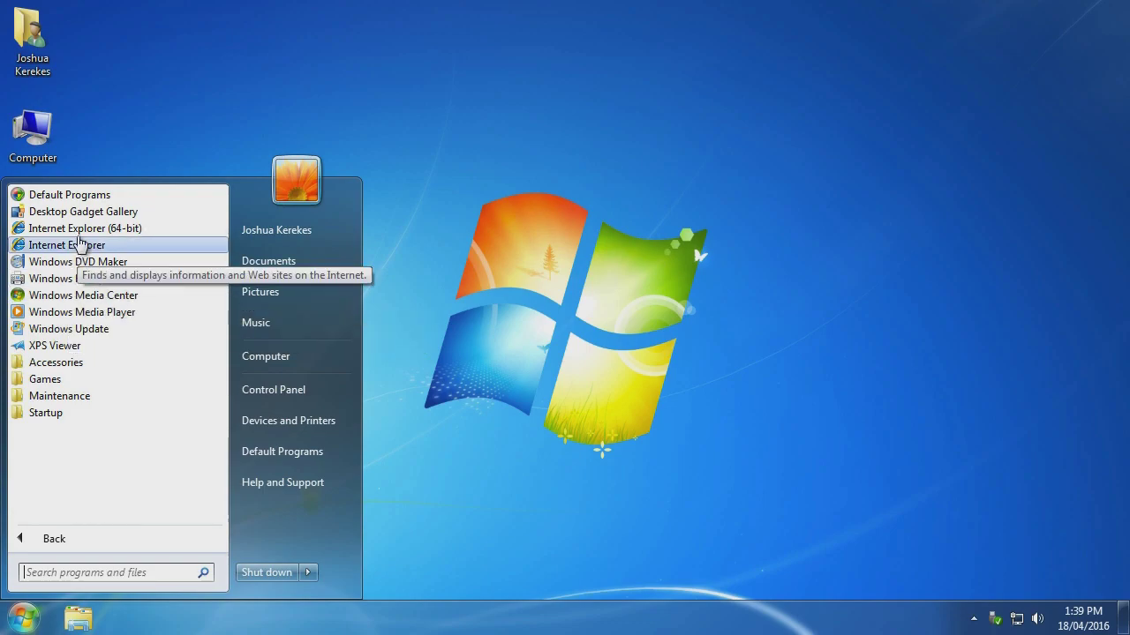
{"action": "left_click", "coordinate": [56, 363]}
{"action": "left_click", "coordinate": [80, 198]}
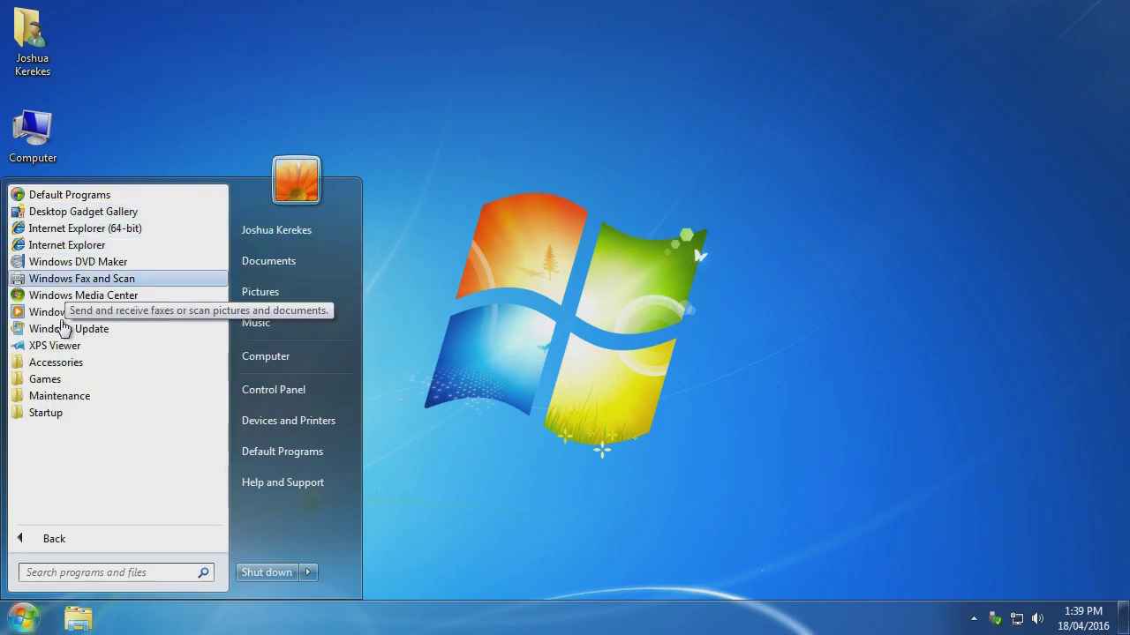
{"action": "left_click", "coordinate": [39, 362]}
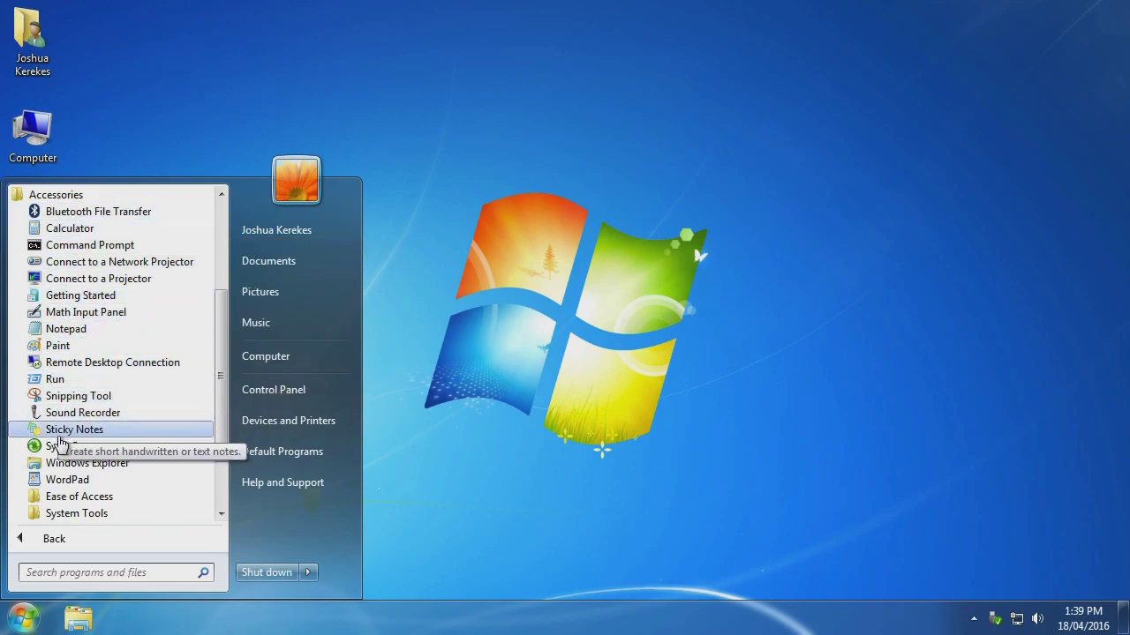
{"action": "left_click", "coordinate": [89, 197]}
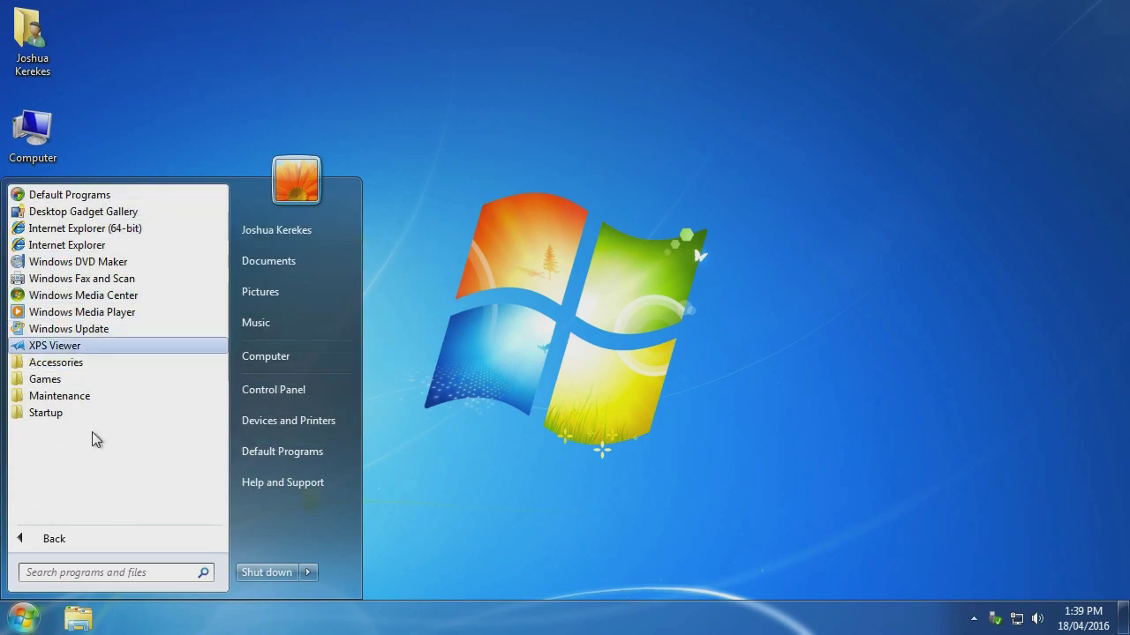
- Return to the main Start menu, show the Accessories programs under All Programs once more, and return to the main view
{"action": "left_click", "coordinate": [63, 542]}
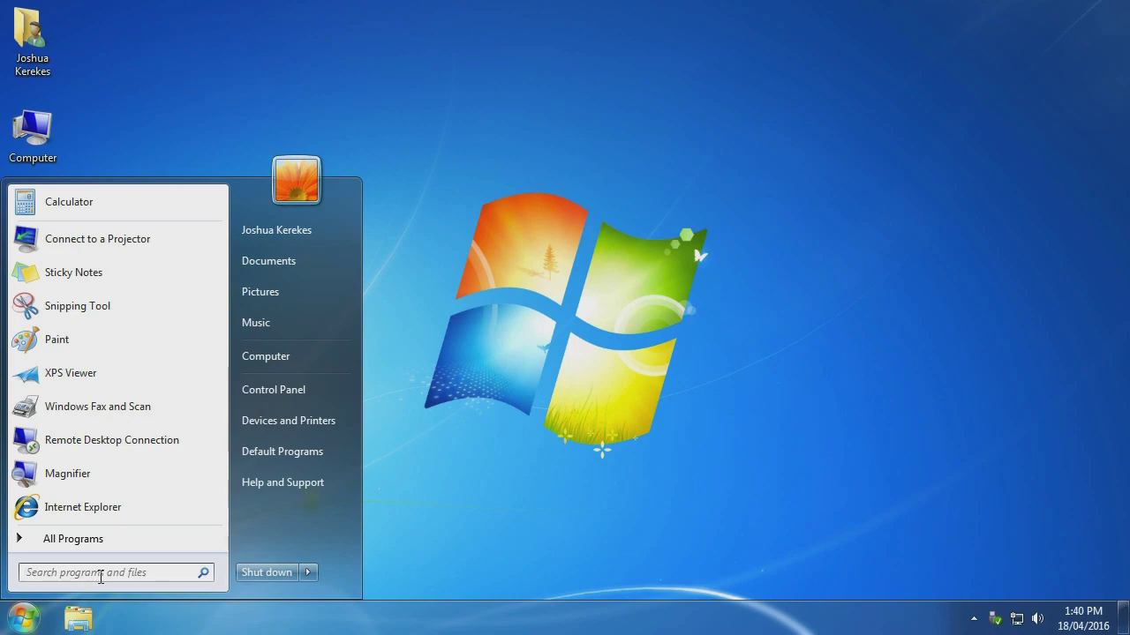
{"action": "left_click", "coordinate": [104, 545]}
{"action": "left_click", "coordinate": [104, 545]}
{"action": "left_click", "coordinate": [104, 545]}
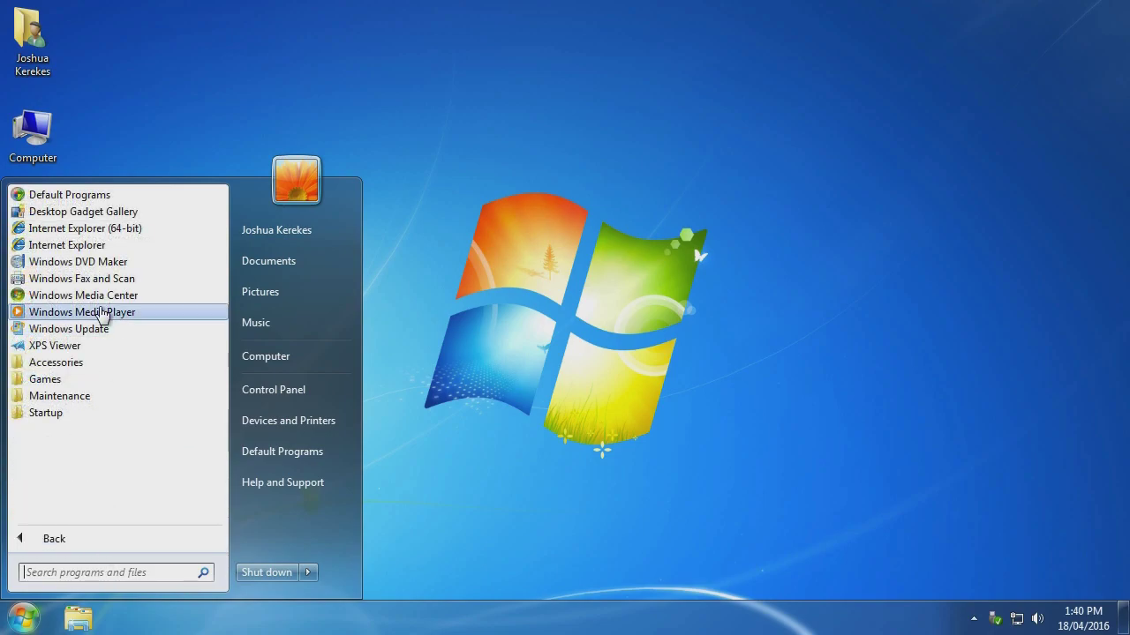
{"action": "left_click", "coordinate": [83, 362]}
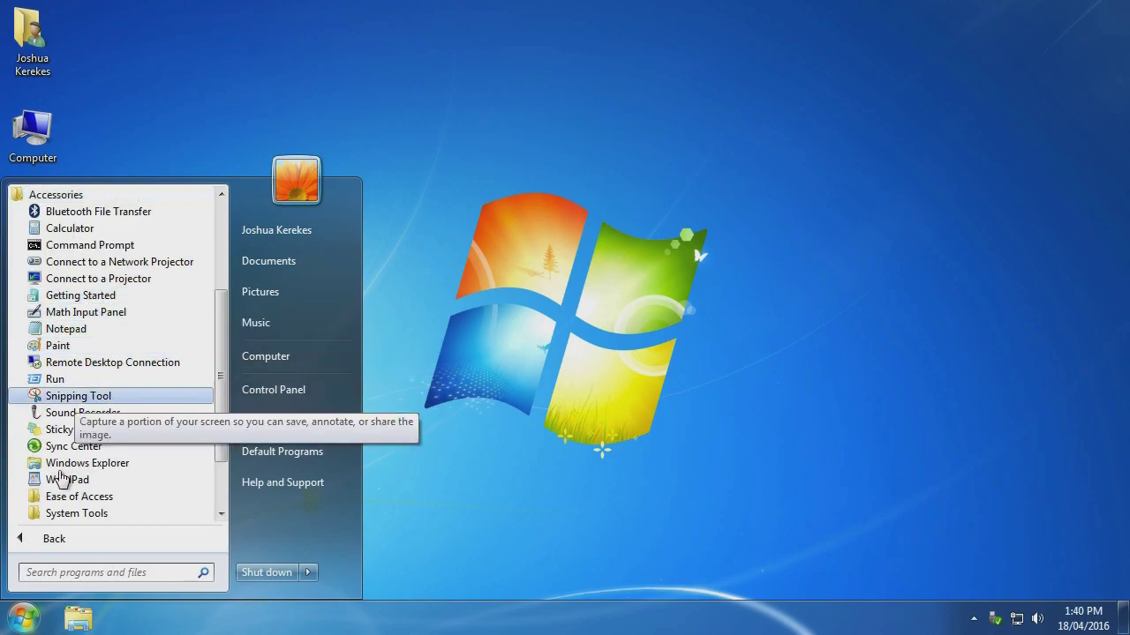
{"action": "left_click", "coordinate": [51, 538]}
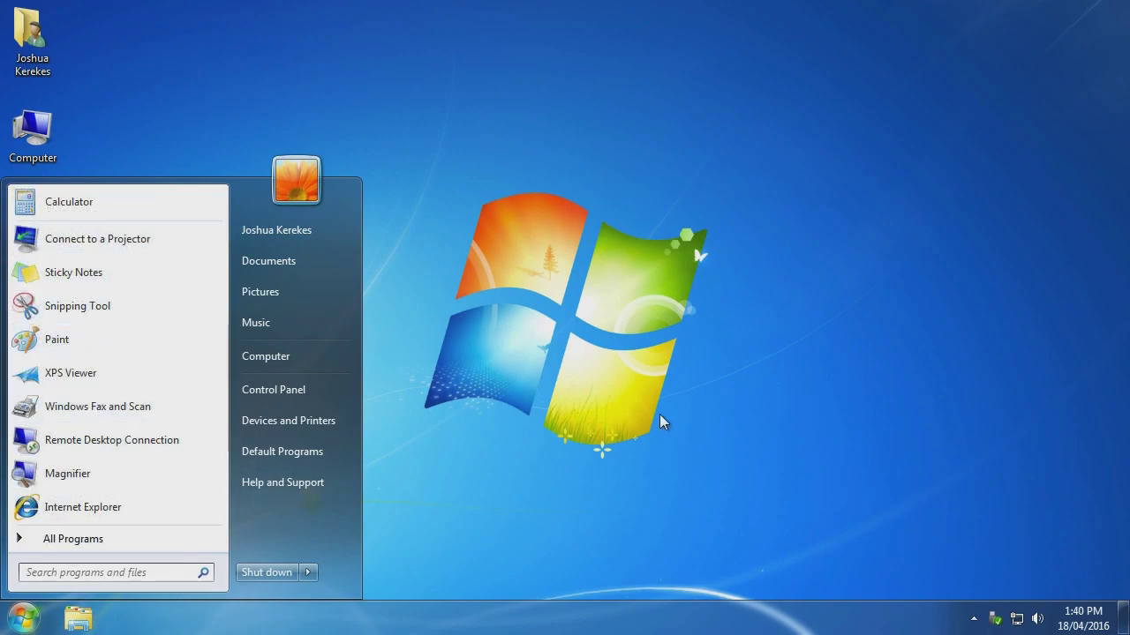
- Search the Start menu for "paint", shorten the search to "pa", launch Paint from the results and close it
{"action": "type", "text": "paint"}
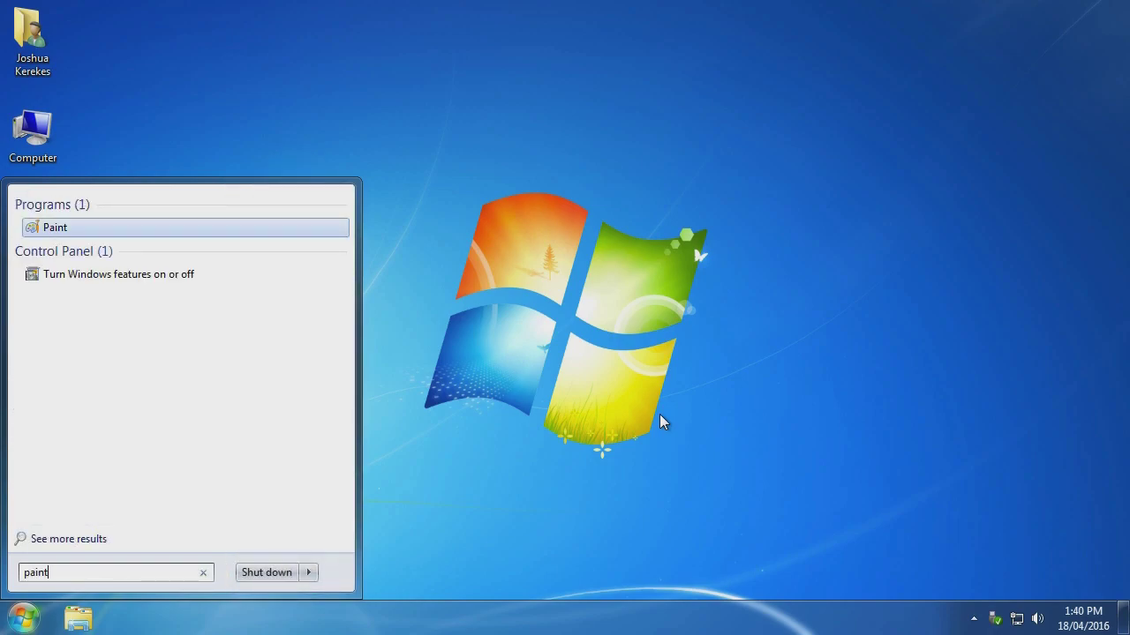
{"action": "key", "text": "BackSpace"}
{"action": "key", "text": "BackSpace"}
{"action": "key", "text": "BackSpace"}
{"action": "type", "text": "a"}
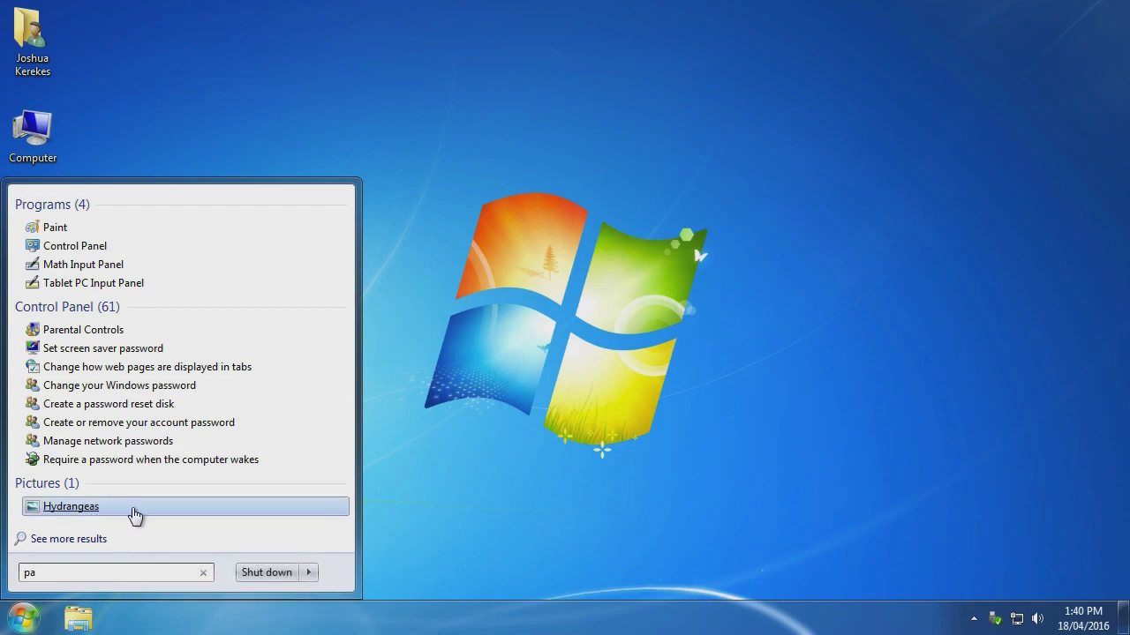
{"action": "left_click", "coordinate": [57, 228]}
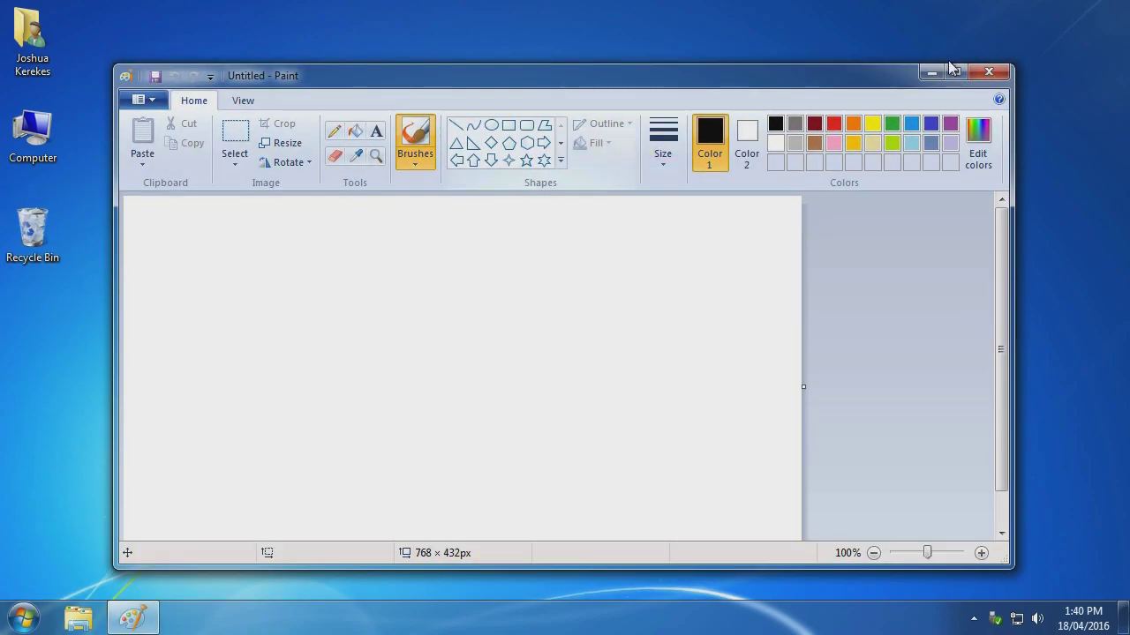
{"action": "left_click", "coordinate": [988, 71]}
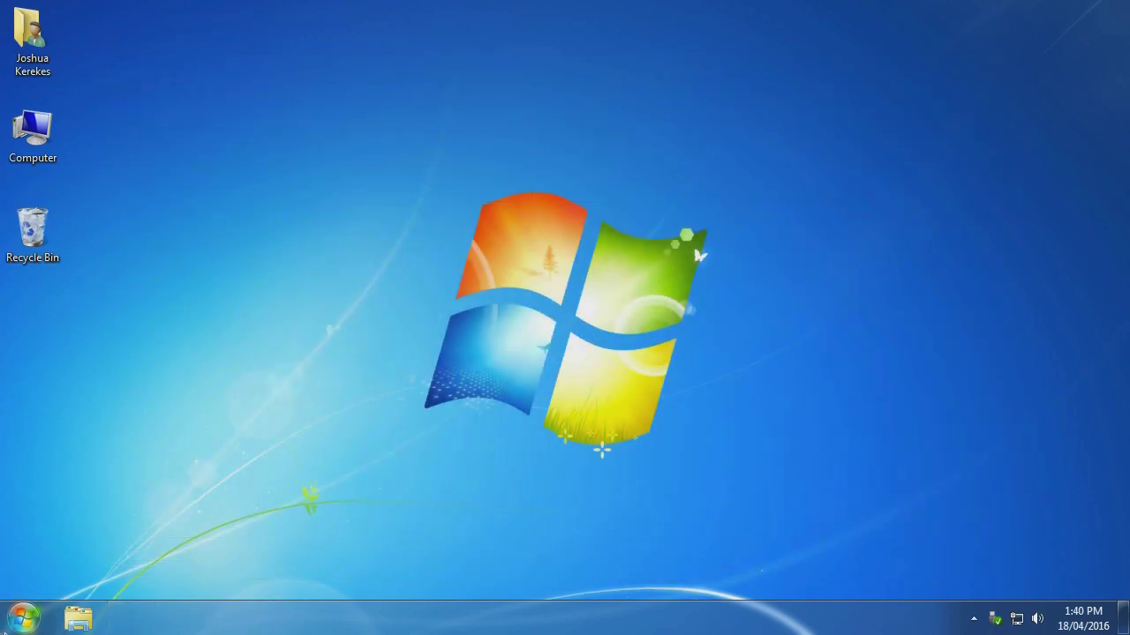
- Search the Start menu for "word", launch WordPad, and close both WordPad and the Start menu
{"action": "left_click", "coordinate": [24, 617]}
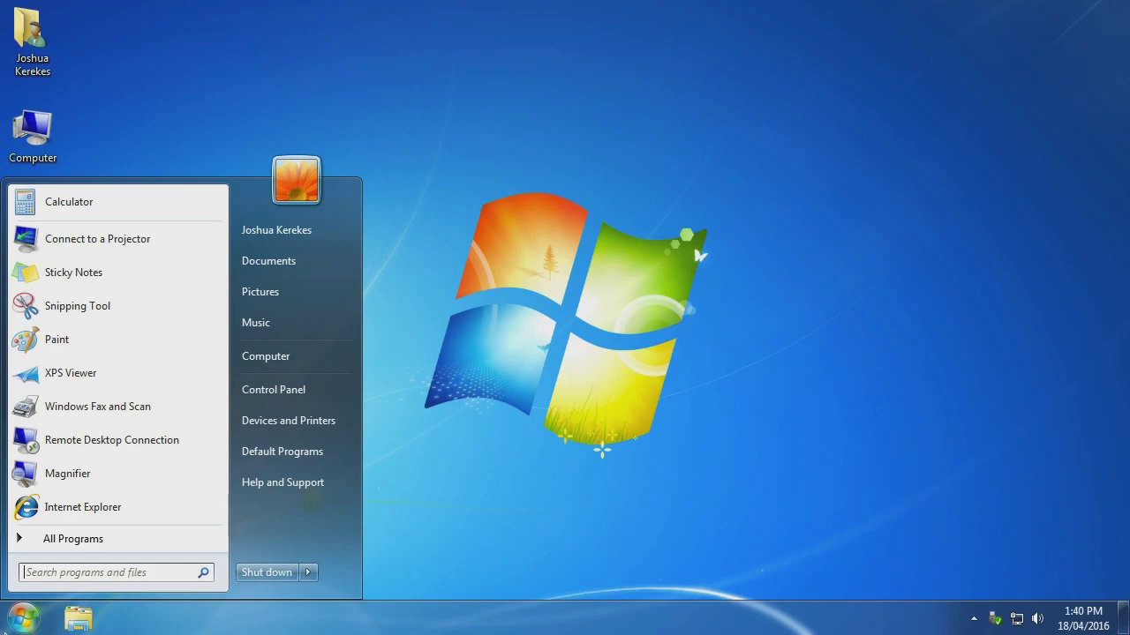
{"action": "type", "text": "word"}
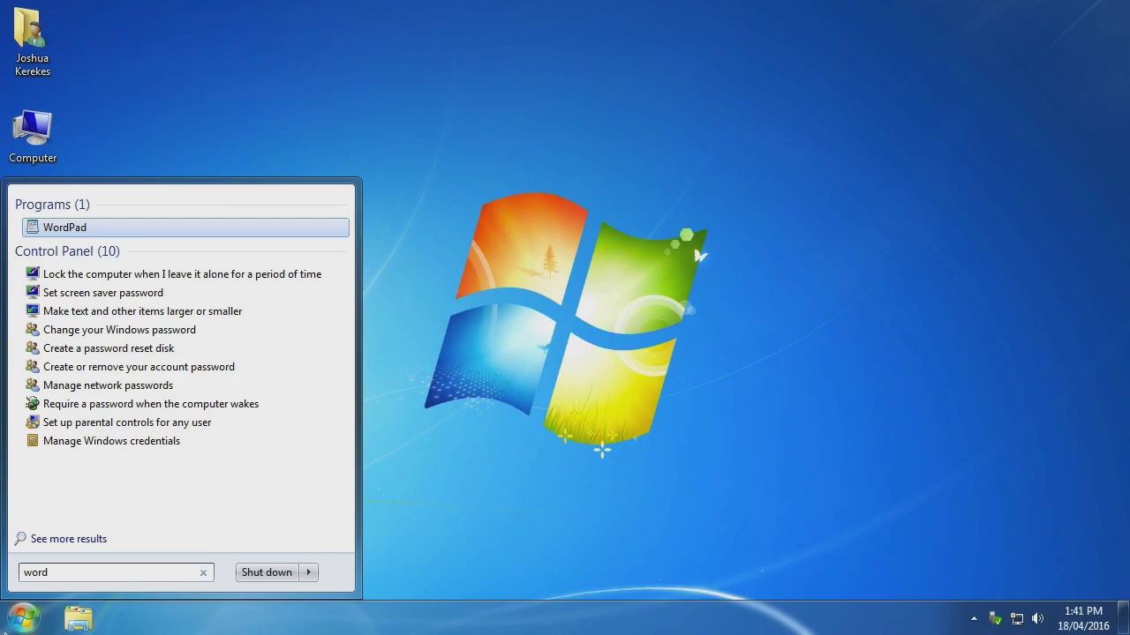
{"action": "key", "text": "Return"}
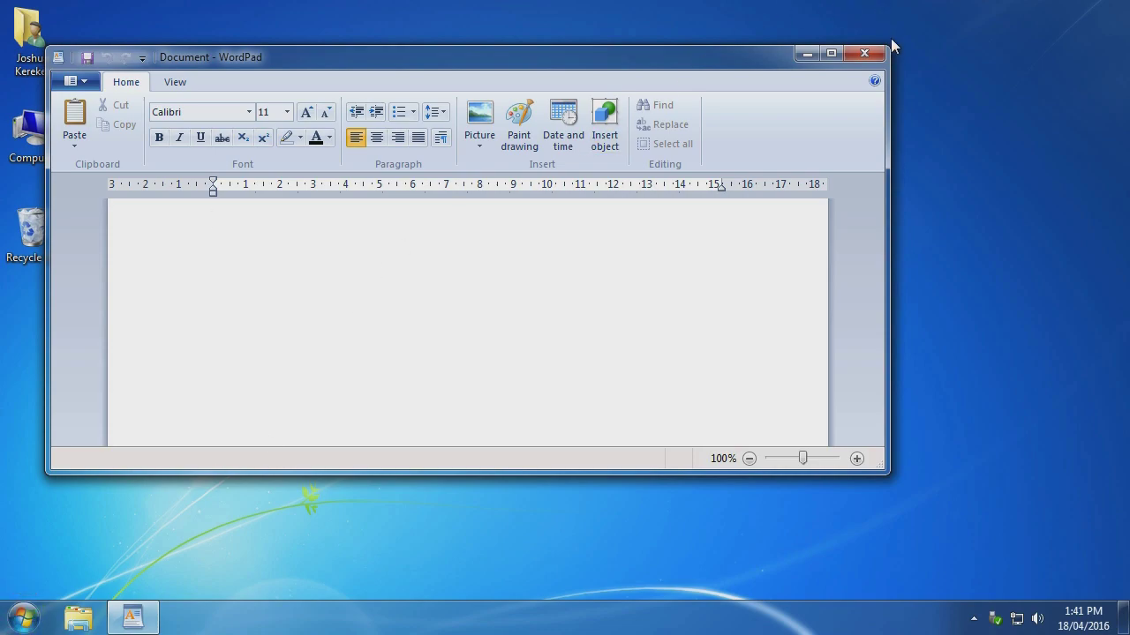
{"action": "left_click", "coordinate": [864, 54]}
{"action": "left_click", "coordinate": [10, 626]}
{"action": "left_click", "coordinate": [475, 376]}
{"action": "left_click", "coordinate": [16, 618]}
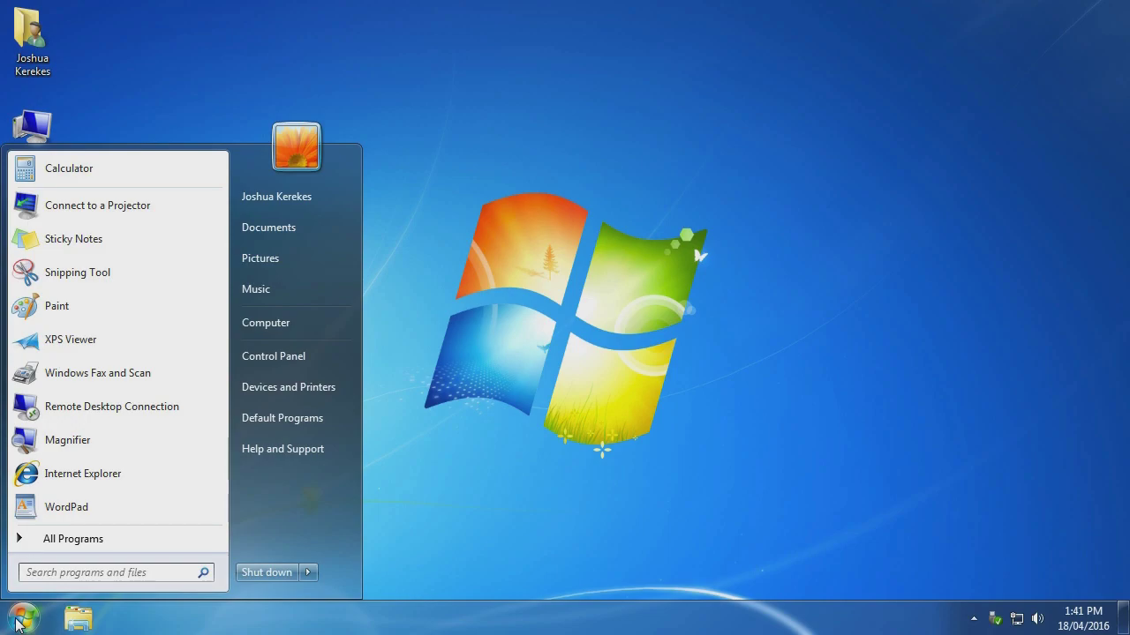
{"action": "left_click", "coordinate": [670, 219]}
- Create a text document named "test" in My Documents inside the personal folder, and close the window
{"action": "double_click", "coordinate": [33, 37]}
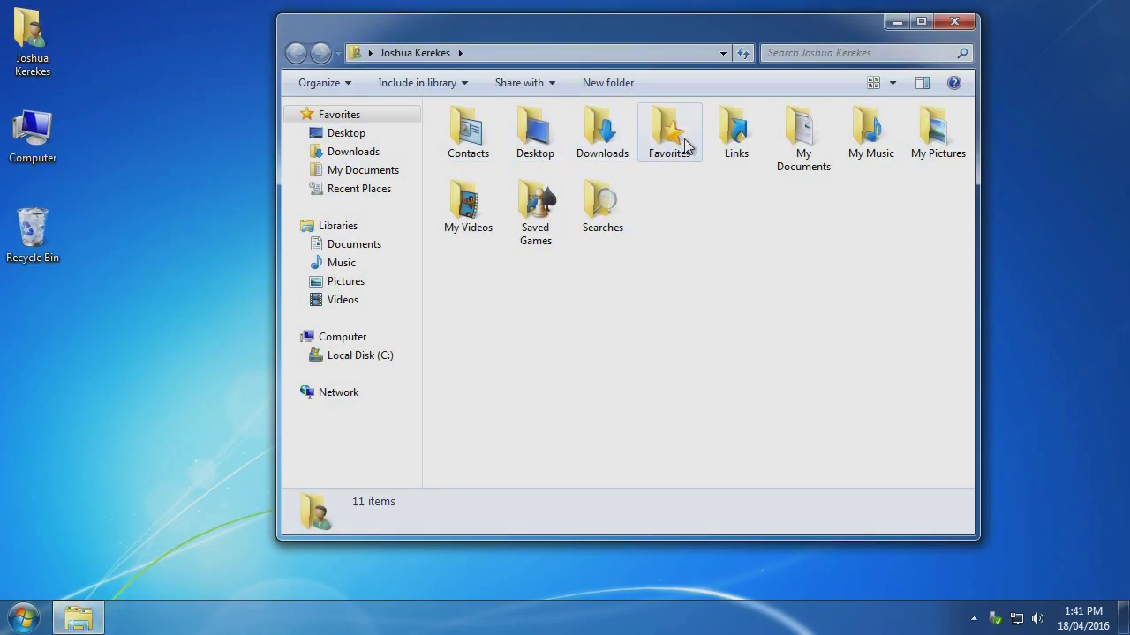
{"action": "double_click", "coordinate": [795, 141]}
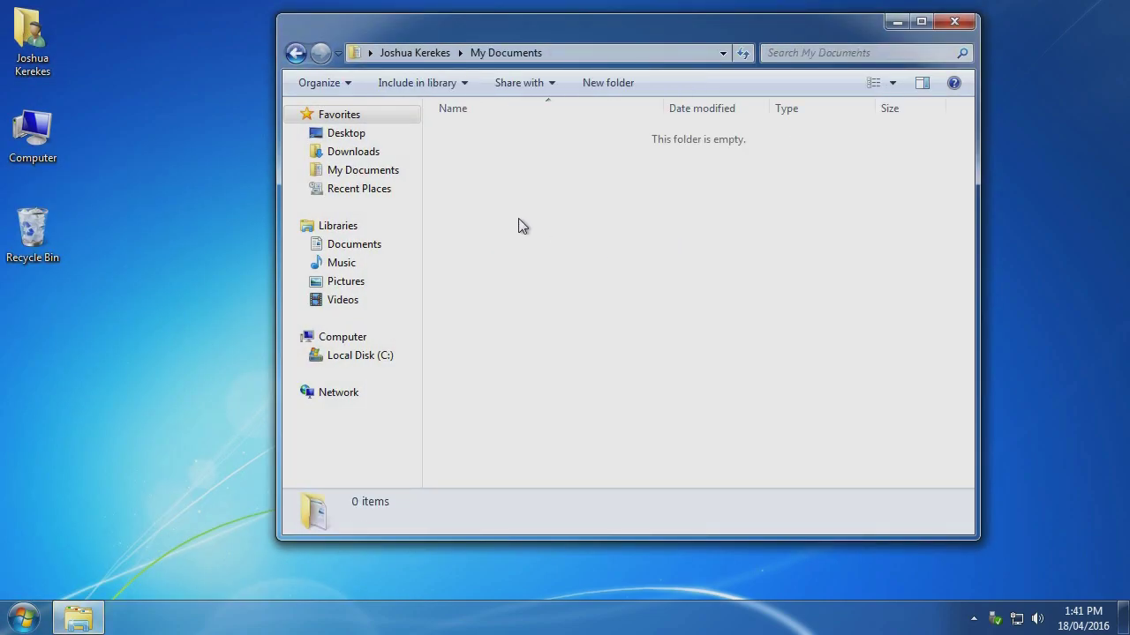
{"action": "right_click", "coordinate": [520, 219]}
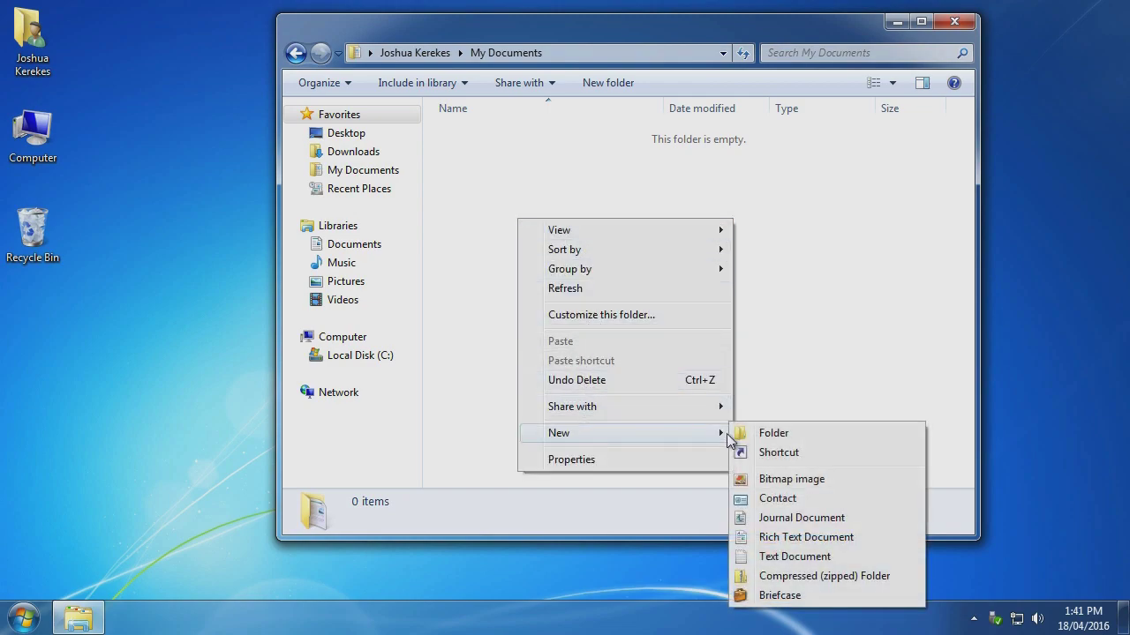
{"action": "left_click", "coordinate": [819, 556]}
{"action": "type", "text": "test"}
{"action": "key", "text": "Return"}
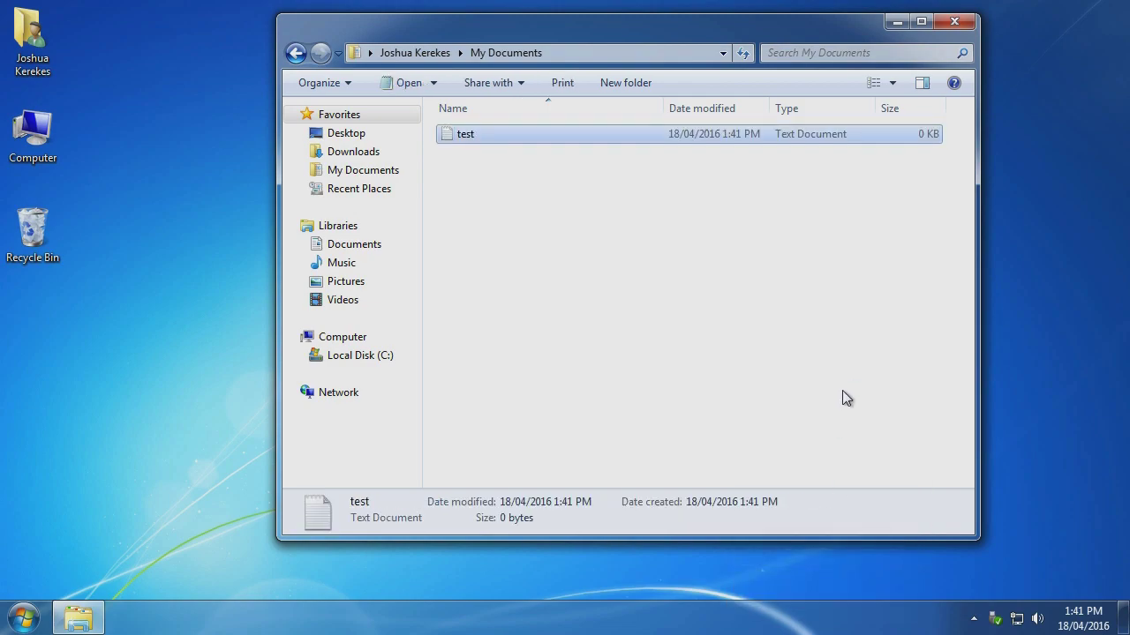
{"action": "left_click", "coordinate": [955, 21]}
- Search the Start menu for the "test" document, and return to the default Start menu view without opening it
{"action": "left_click", "coordinate": [23, 617]}
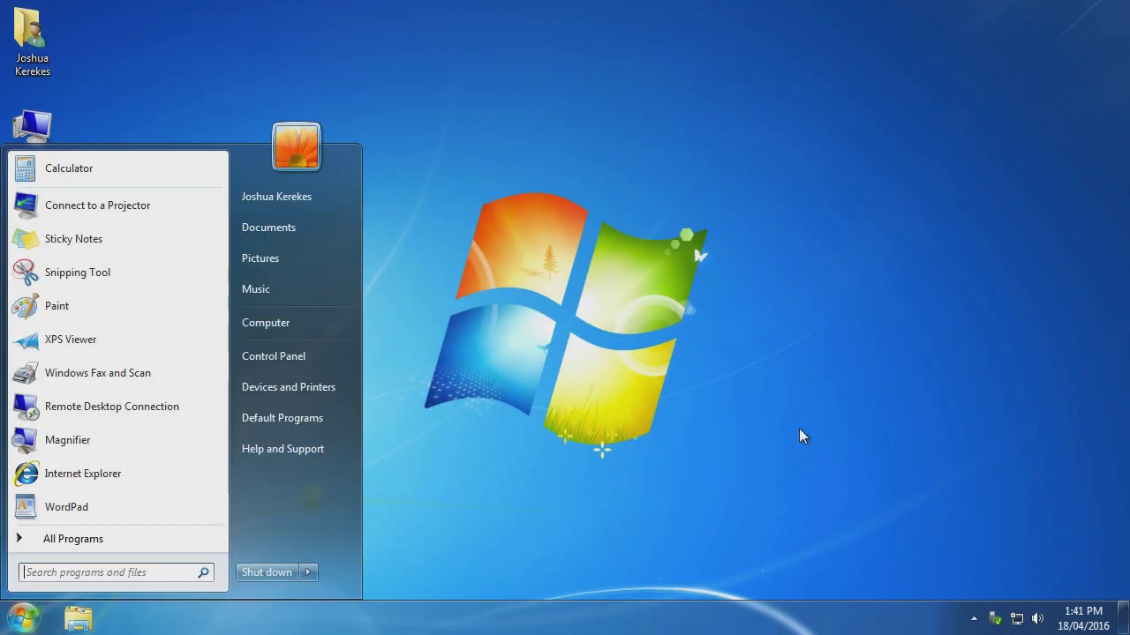
{"action": "type", "text": "test"}
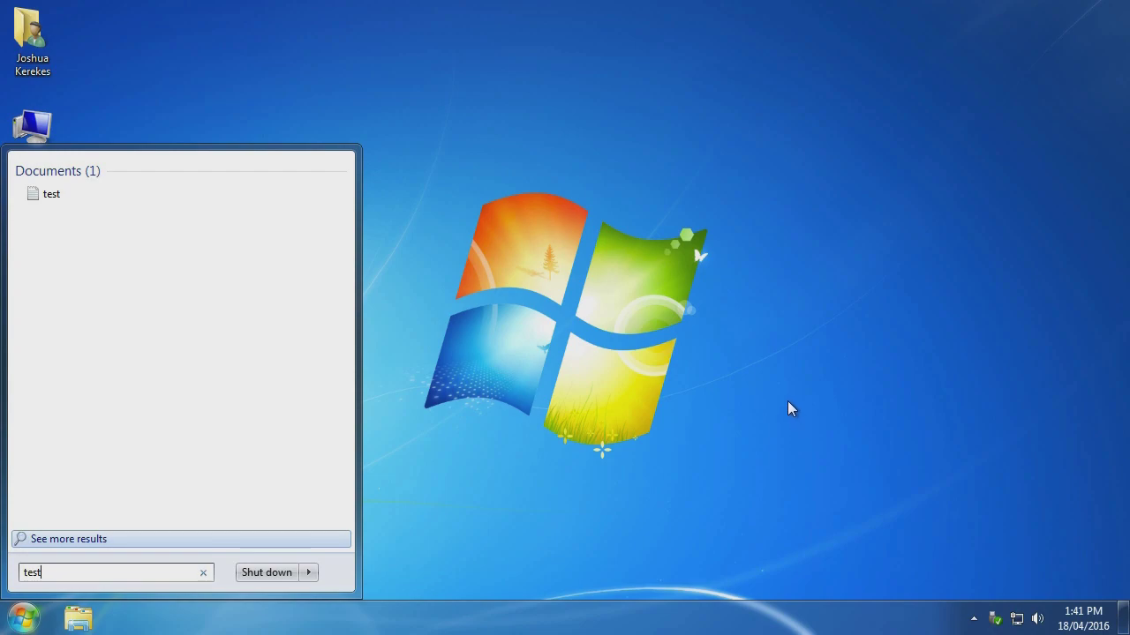
{"action": "key", "text": "super"}
{"action": "key", "text": "super"}
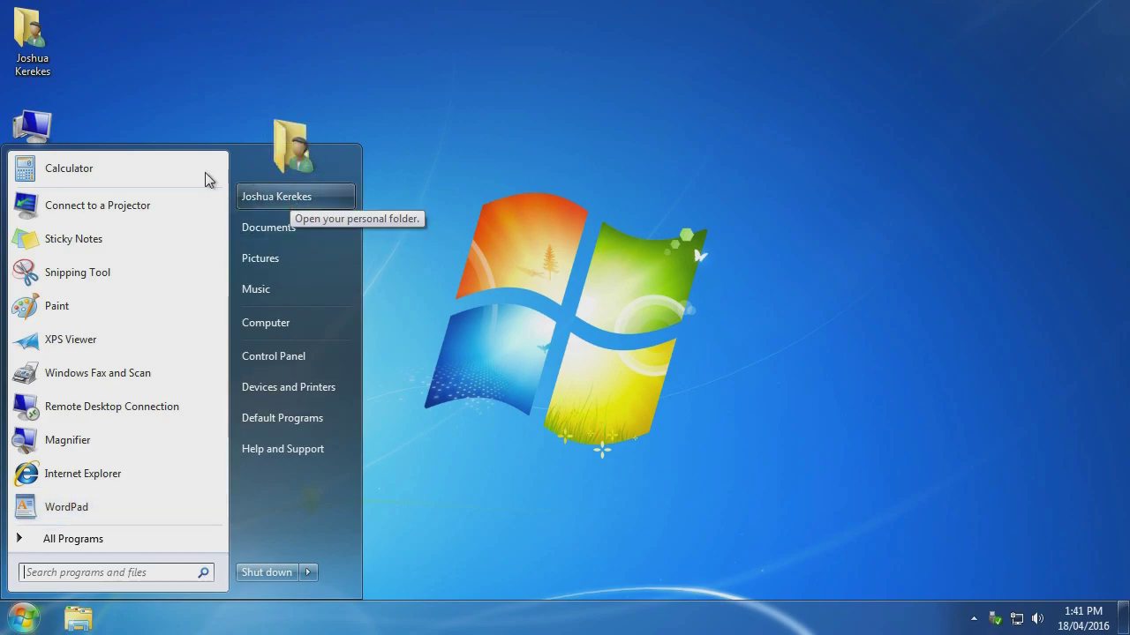
- View the personal folder from the Start menu and the Computer window from the desktop, closing each one
{"action": "left_click", "coordinate": [282, 196]}
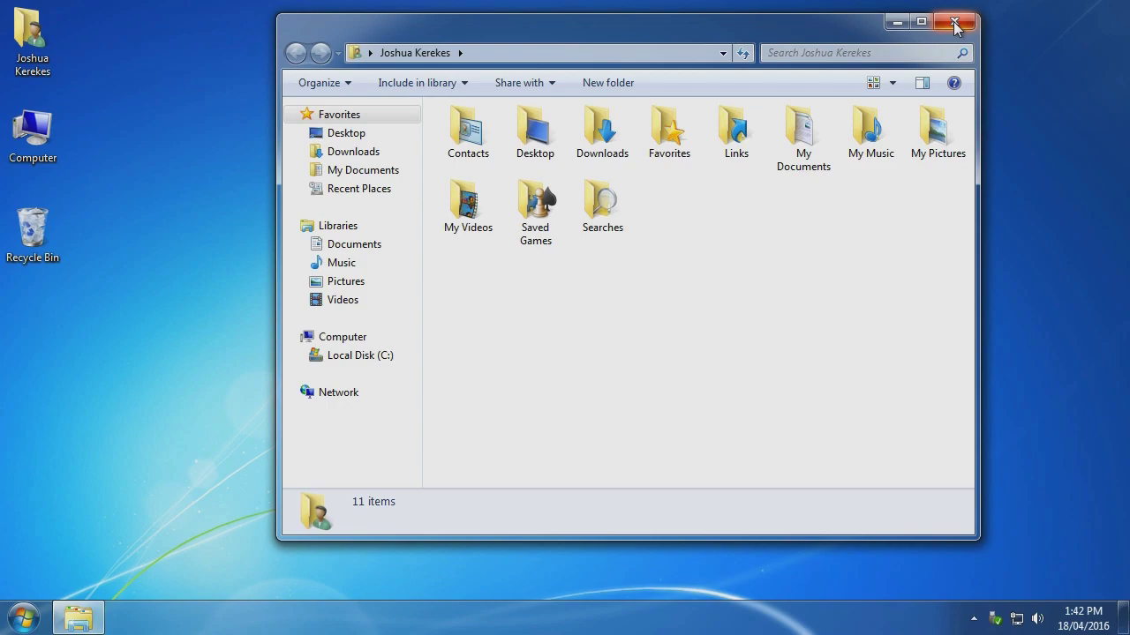
{"action": "left_click", "coordinate": [955, 27]}
{"action": "key", "text": "super"}
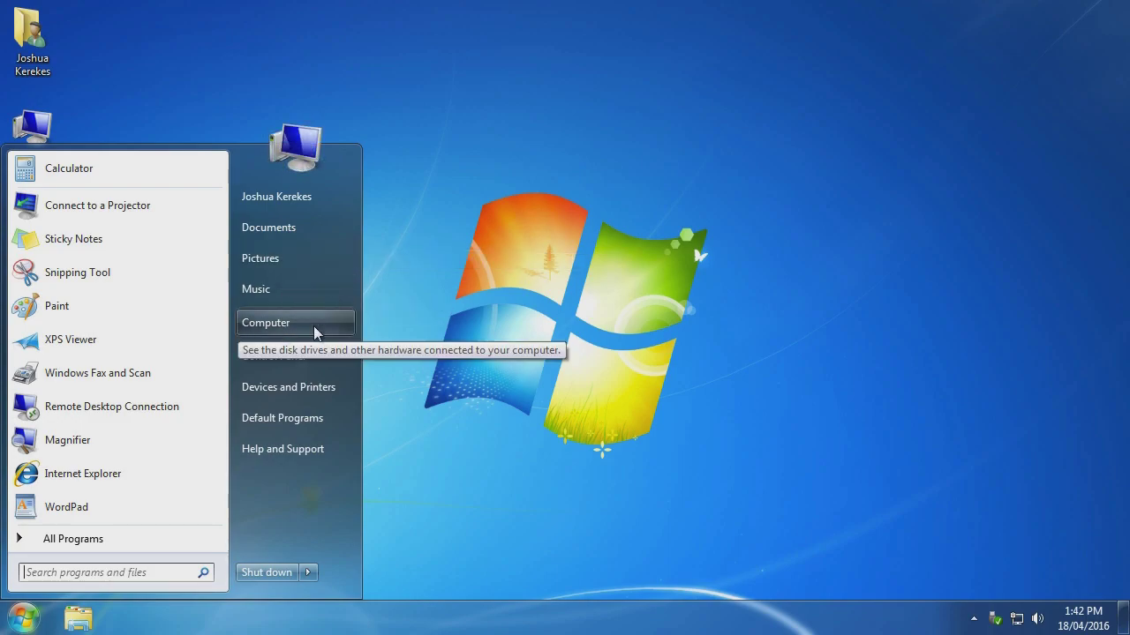
{"action": "left_click", "coordinate": [629, 274]}
{"action": "double_click", "coordinate": [36, 150]}
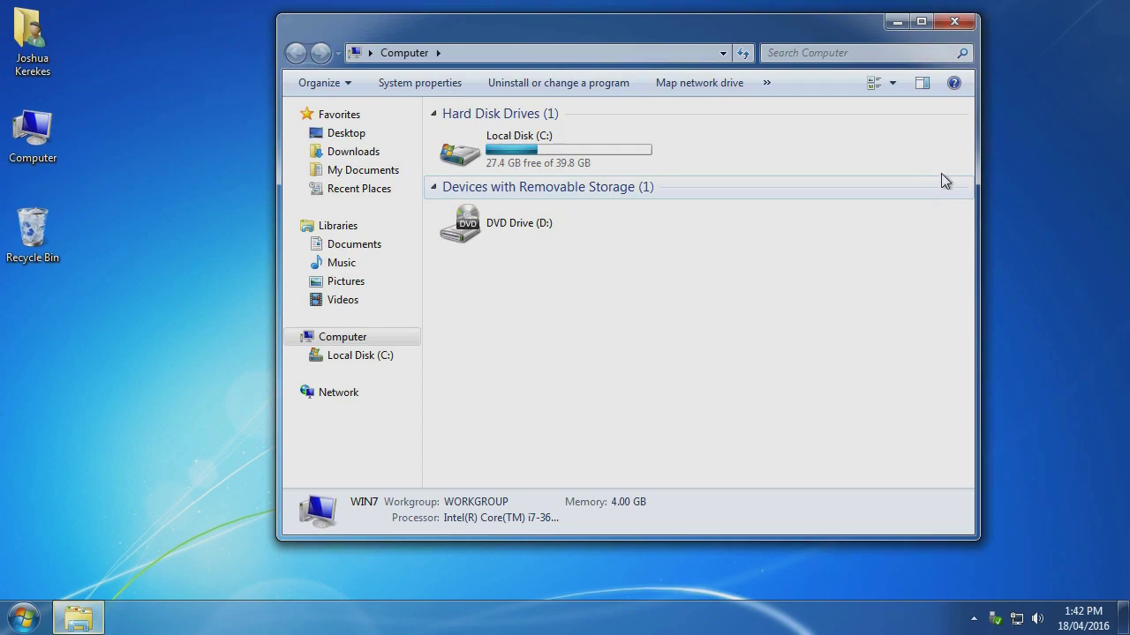
{"action": "left_click", "coordinate": [969, 26]}
- View Control Panel and Devices and Printers from the Start menu, closing each window
{"action": "left_click", "coordinate": [24, 617]}
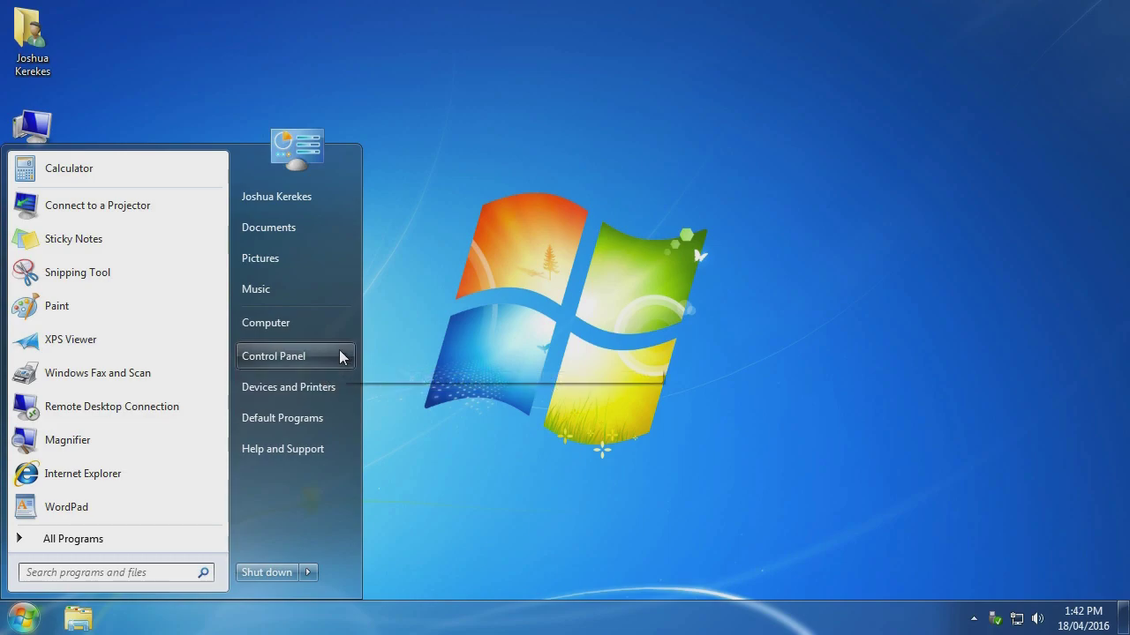
{"action": "left_click", "coordinate": [340, 358]}
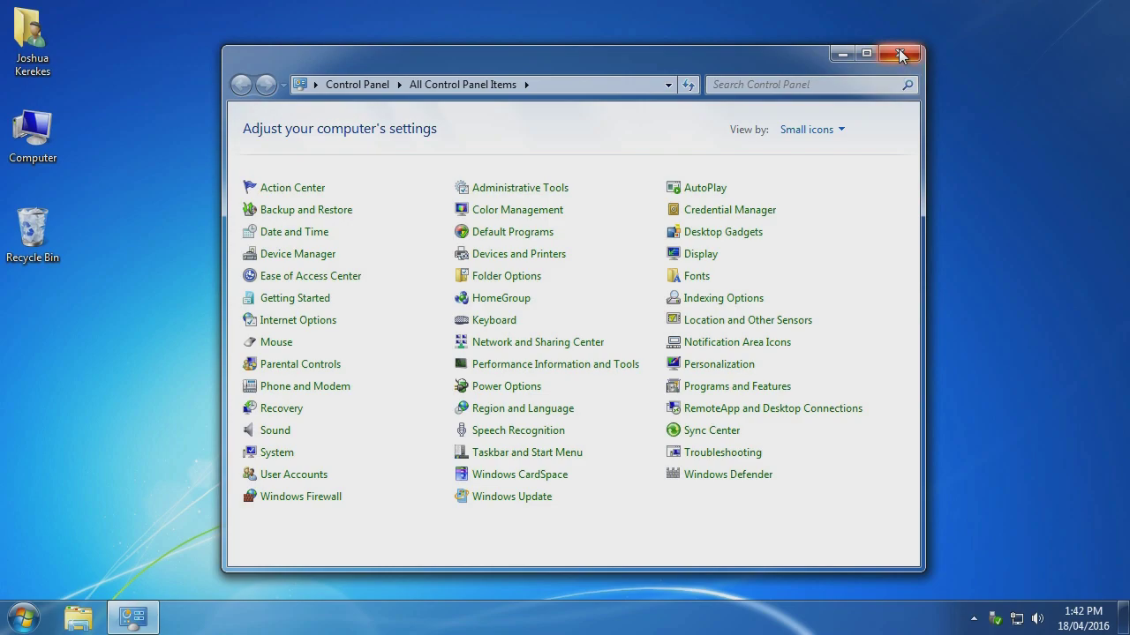
{"action": "left_click", "coordinate": [900, 54]}
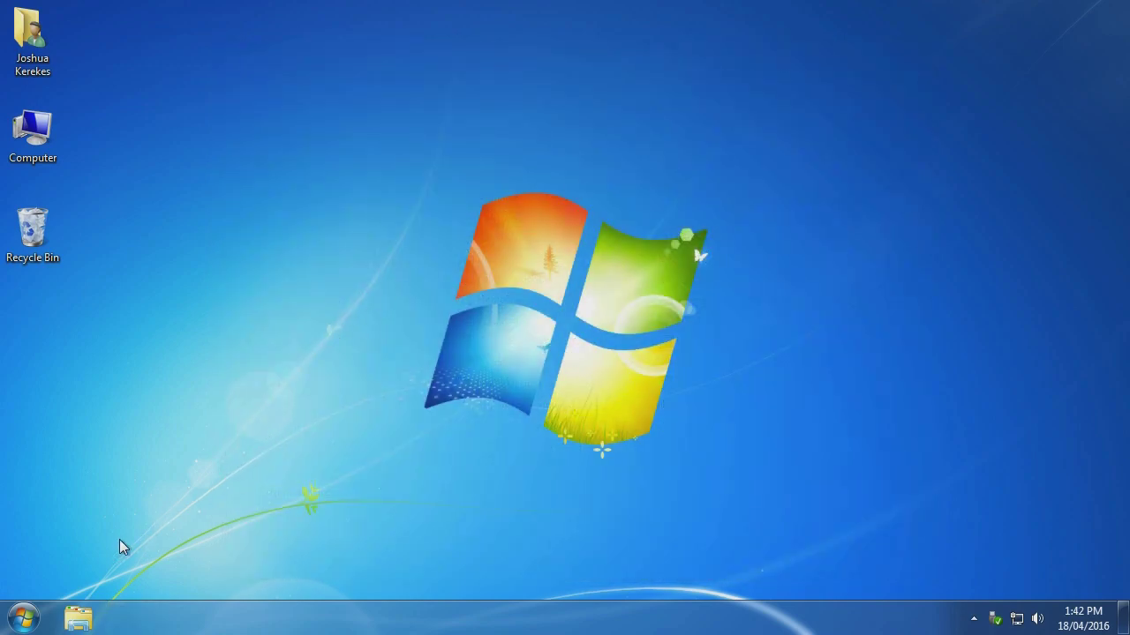
{"action": "left_click", "coordinate": [24, 618]}
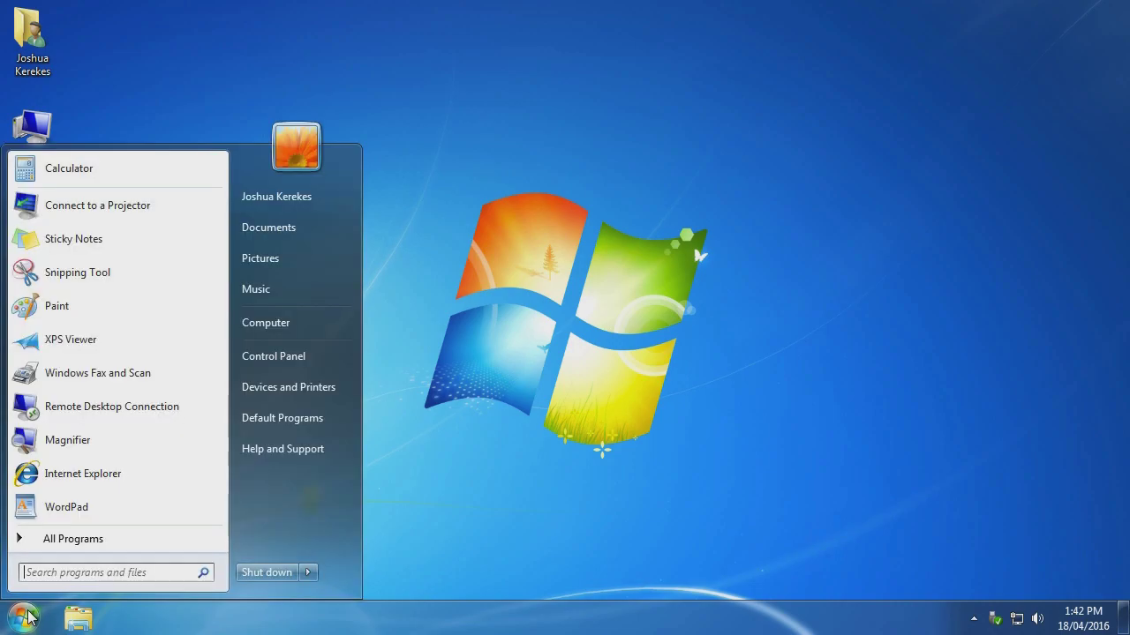
{"action": "left_click", "coordinate": [331, 387]}
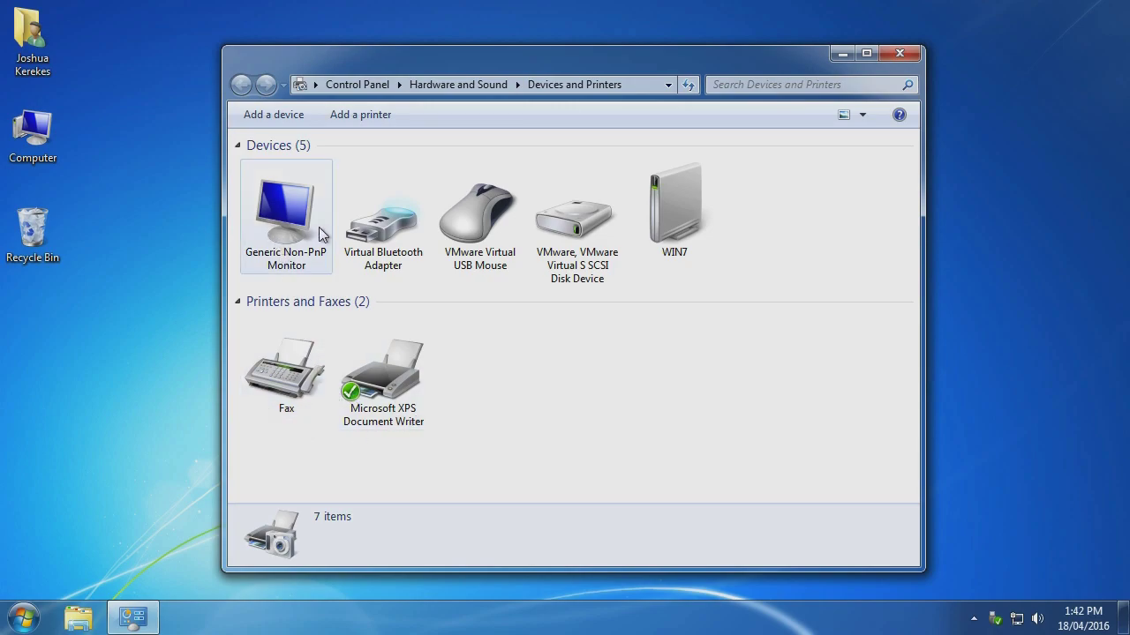
{"action": "left_click", "coordinate": [900, 54]}
- Point out the Shut down options in the Start menu, briefly show All Programs, and close the menu
{"action": "left_click", "coordinate": [22, 617]}
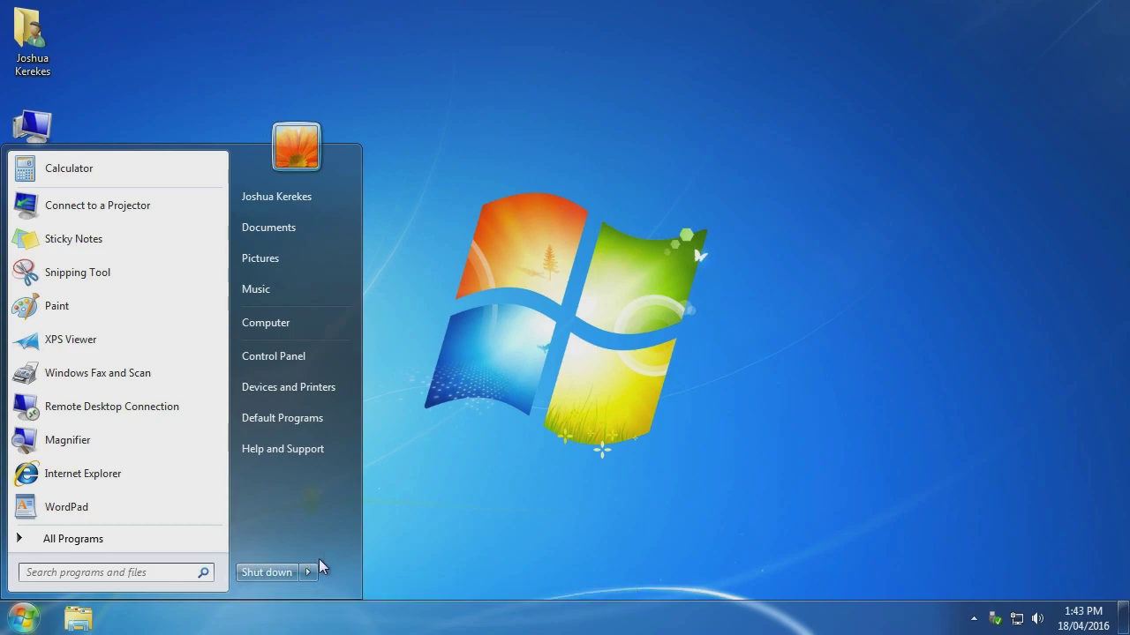
{"action": "mouse_move", "coordinate": [307, 574]}
{"action": "left_click", "coordinate": [196, 539]}
{"action": "left_click", "coordinate": [196, 539]}
{"action": "left_click", "coordinate": [557, 295]}
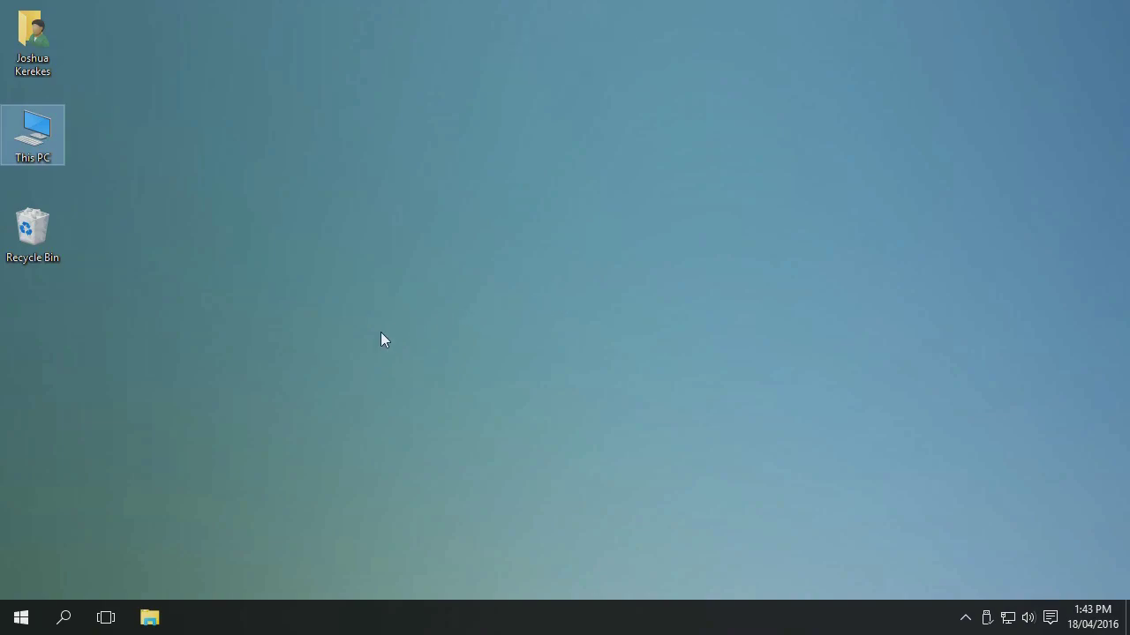
- Show the additional Shut down options in the Windows 7 Start menu and the user account options in the Windows 10 Start menu
{"action": "left_click", "coordinate": [22, 623]}
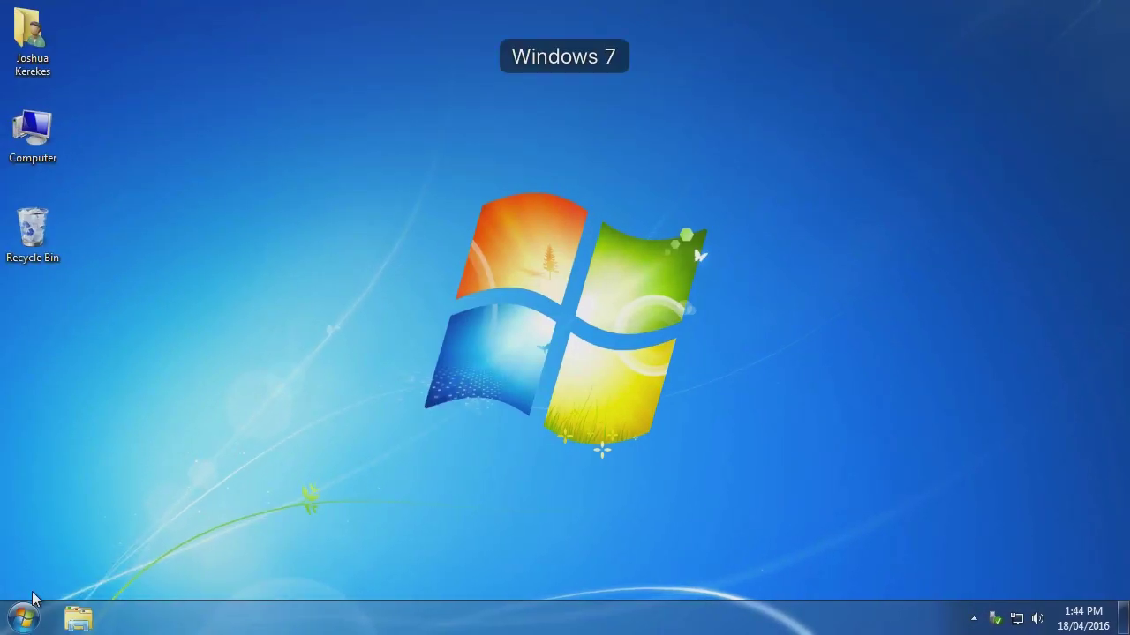
{"action": "left_click", "coordinate": [25, 618]}
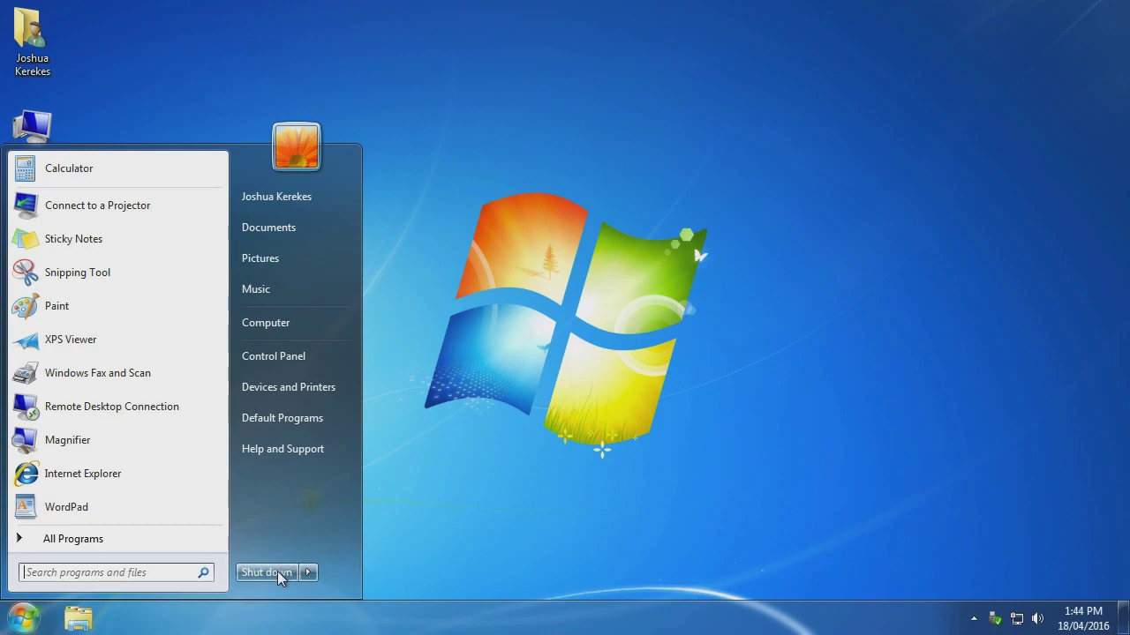
{"action": "mouse_move", "coordinate": [308, 572]}
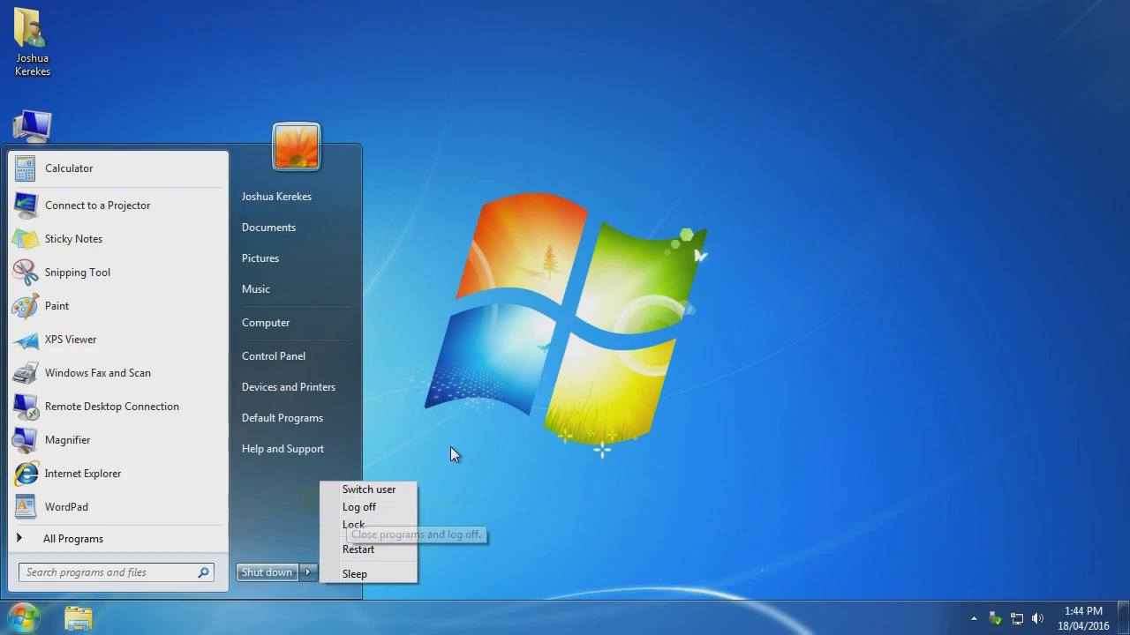
{"action": "left_click", "coordinate": [503, 420]}
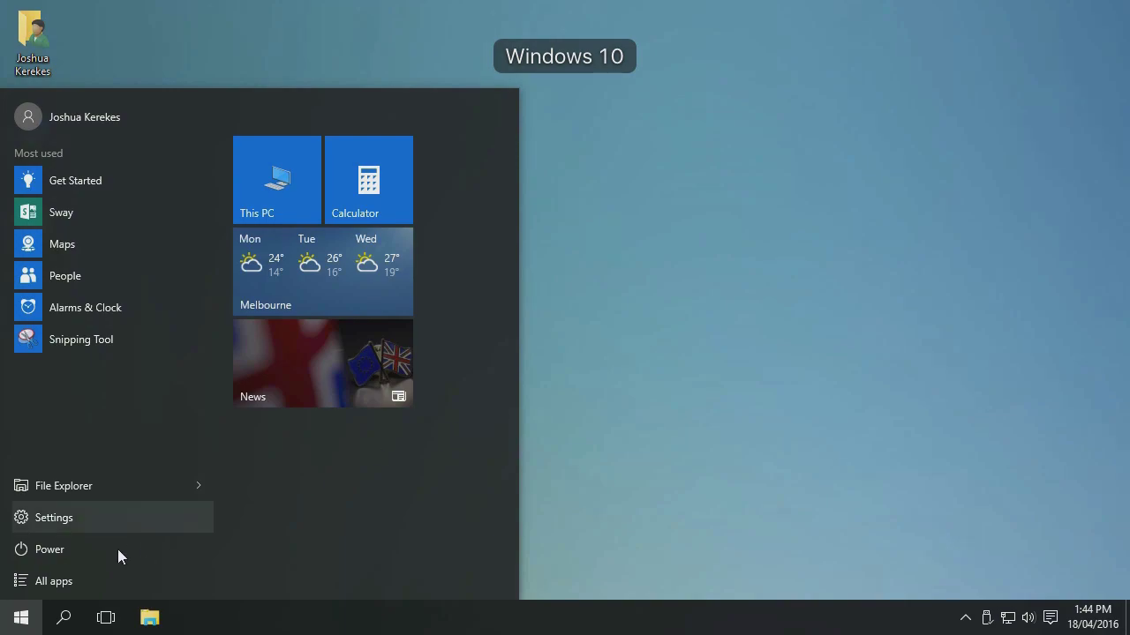
{"action": "left_click", "coordinate": [135, 117]}
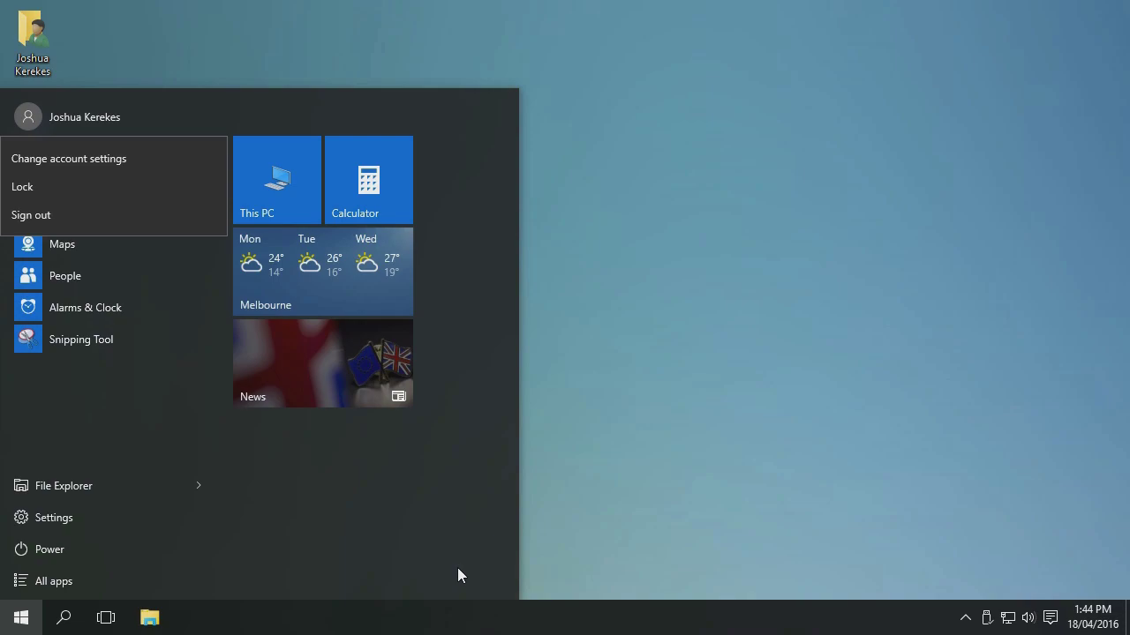
{"action": "left_click", "coordinate": [102, 108]}
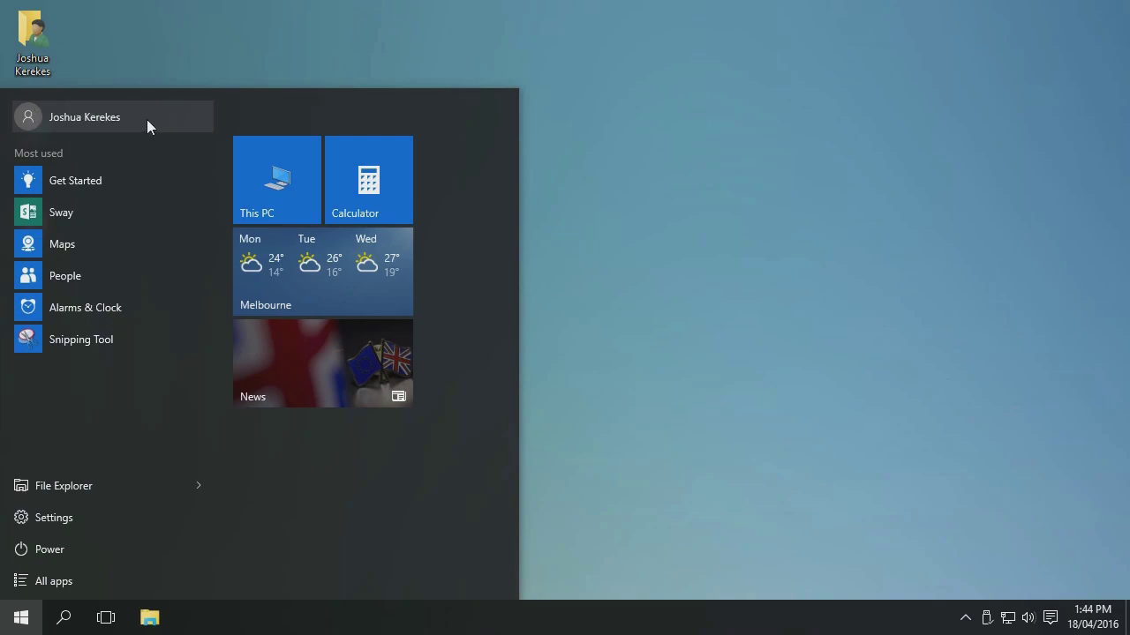
- Show and close the account options in the Windows 10 Start menu, and open the Windows 7 Start menu
{"action": "left_click", "coordinate": [133, 113]}
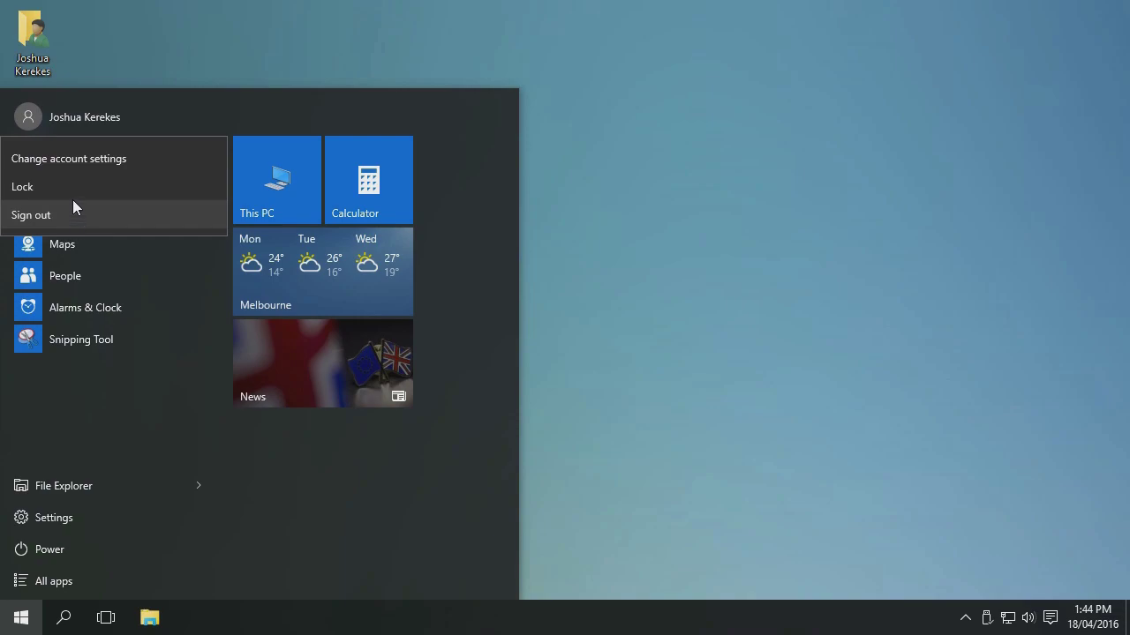
{"action": "left_click", "coordinate": [166, 115]}
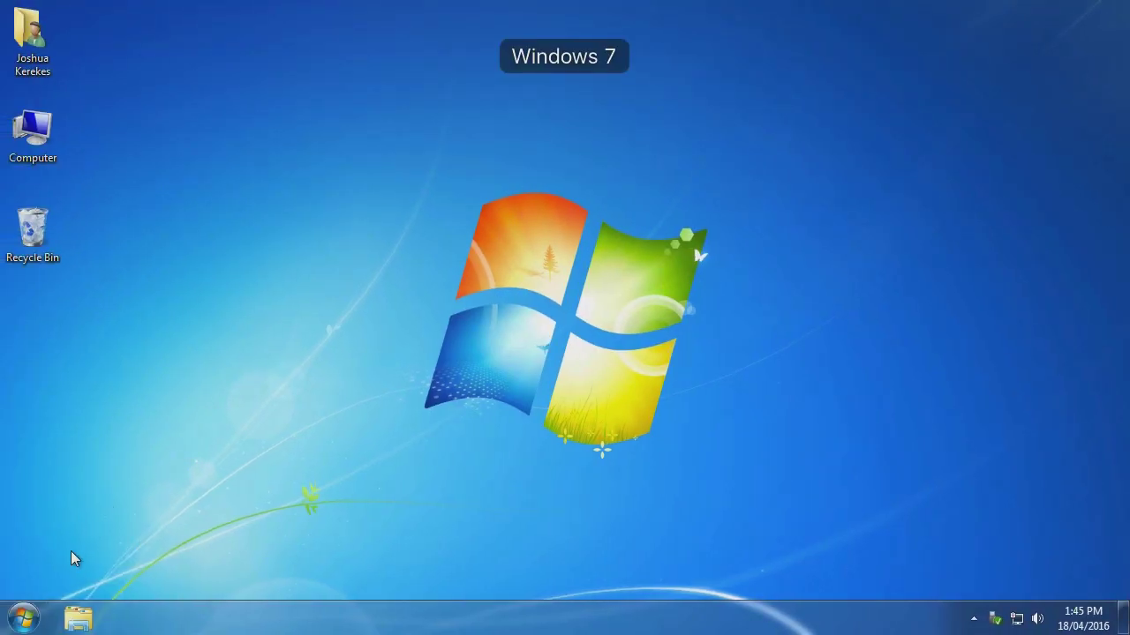
{"action": "left_click", "coordinate": [23, 618]}
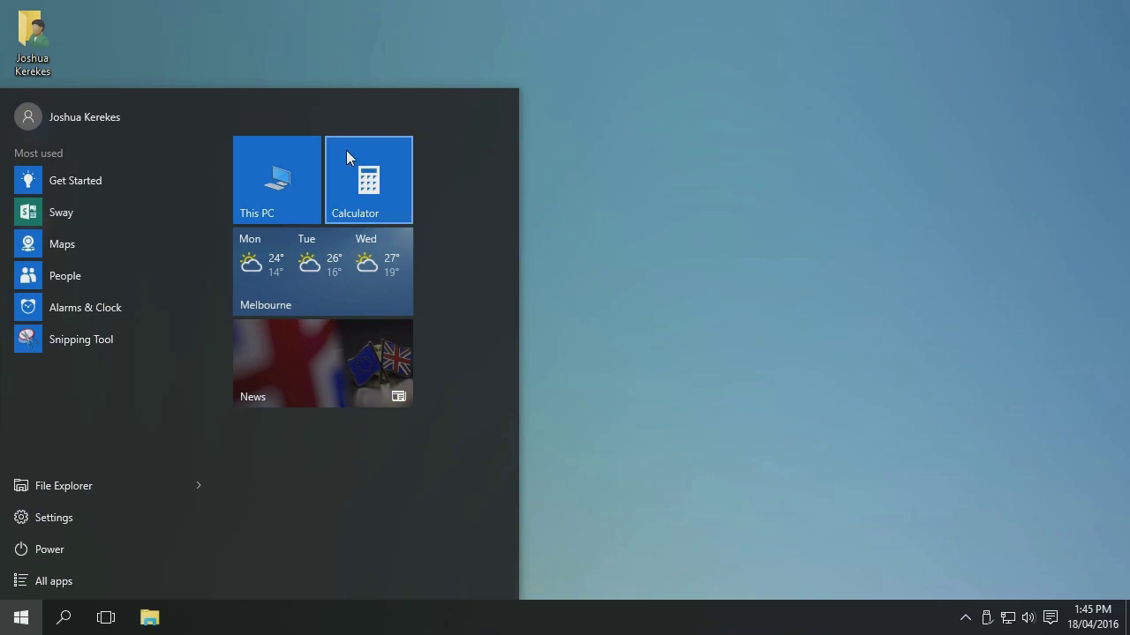
- Launch Calculator from its tile in the Windows 10 Start menu and close its window
{"action": "left_click", "coordinate": [383, 182]}
{"action": "left_click_drag", "start_coordinate": [288, 160], "coordinate": [296, 106]}
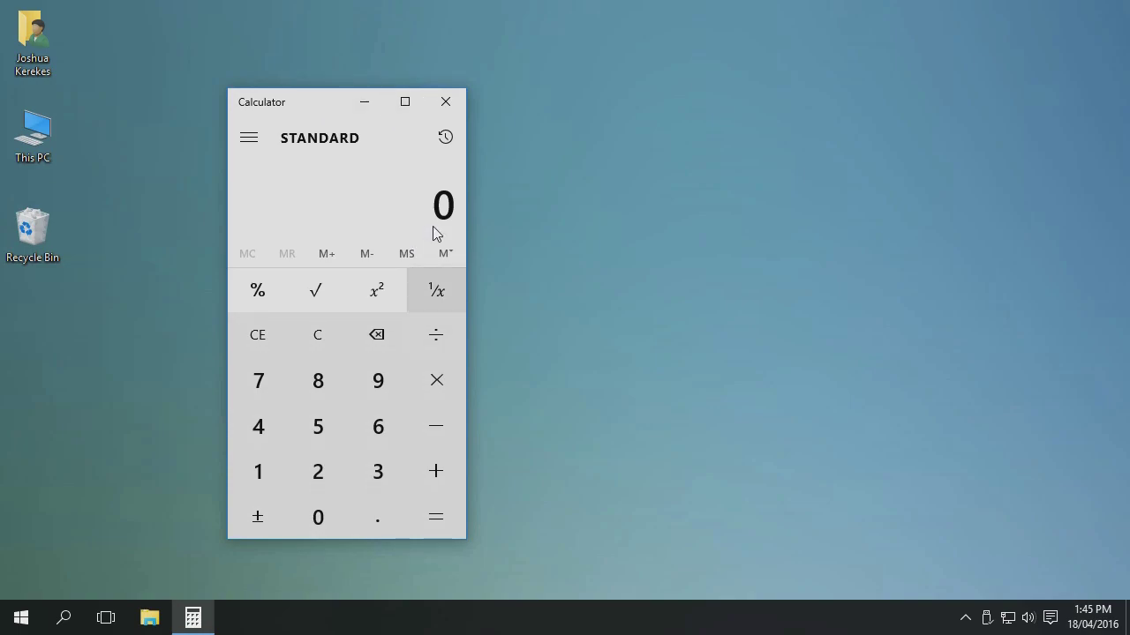
{"action": "left_click", "coordinate": [454, 105]}
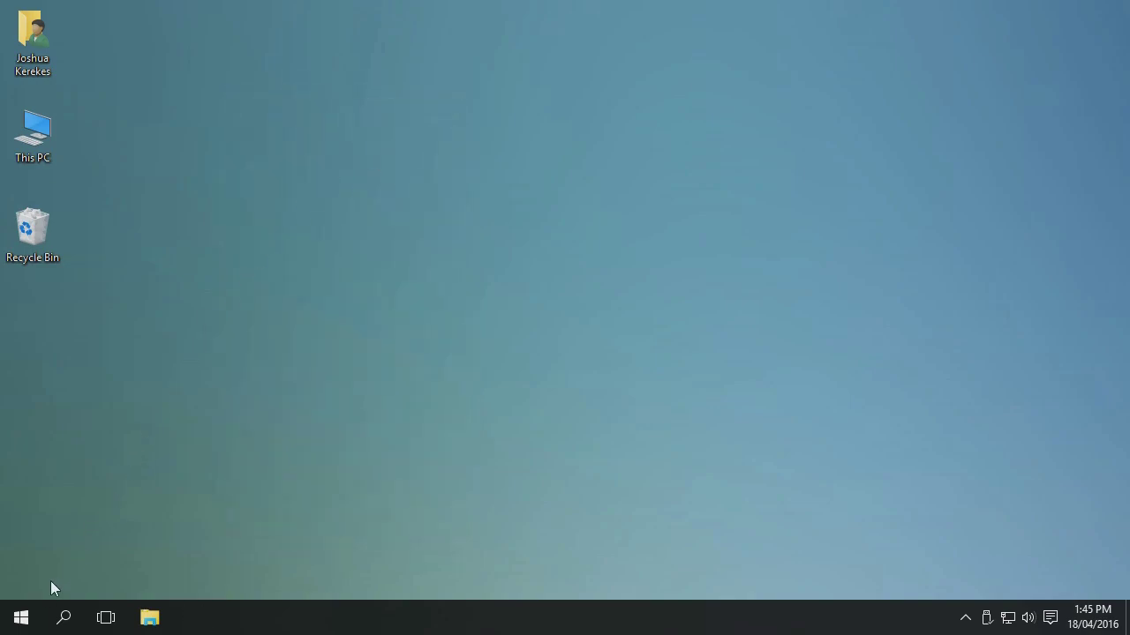
- Unpin Calculator from the Windows 7 Start menu and pin it back from the recent programs
{"action": "left_click", "coordinate": [21, 616]}
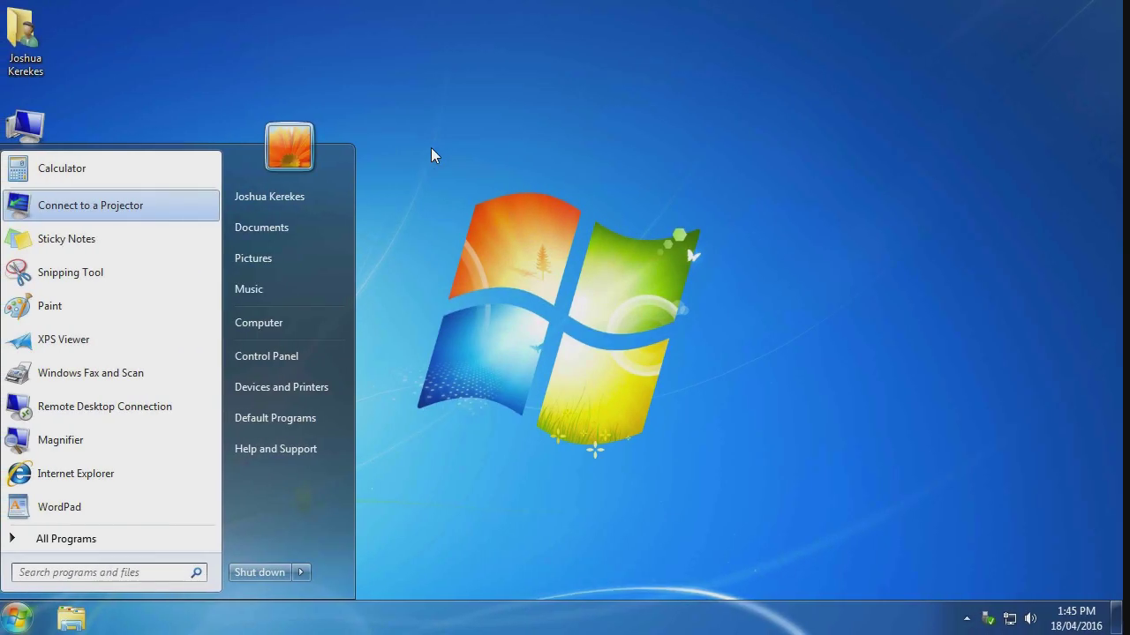
{"action": "right_click", "coordinate": [96, 166]}
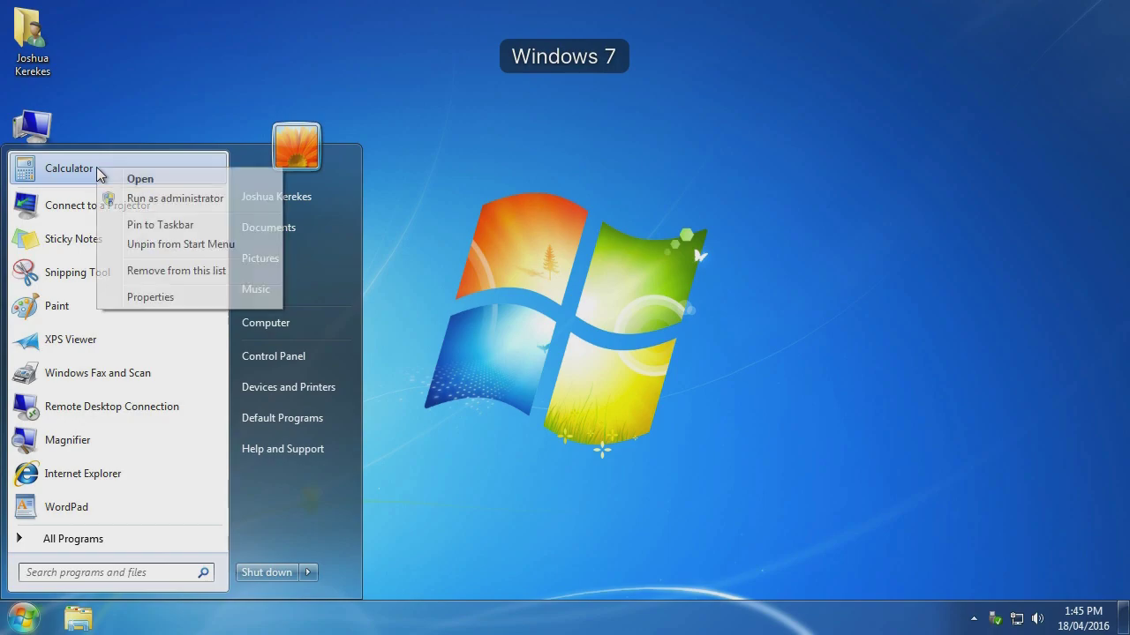
{"action": "left_click", "coordinate": [129, 244]}
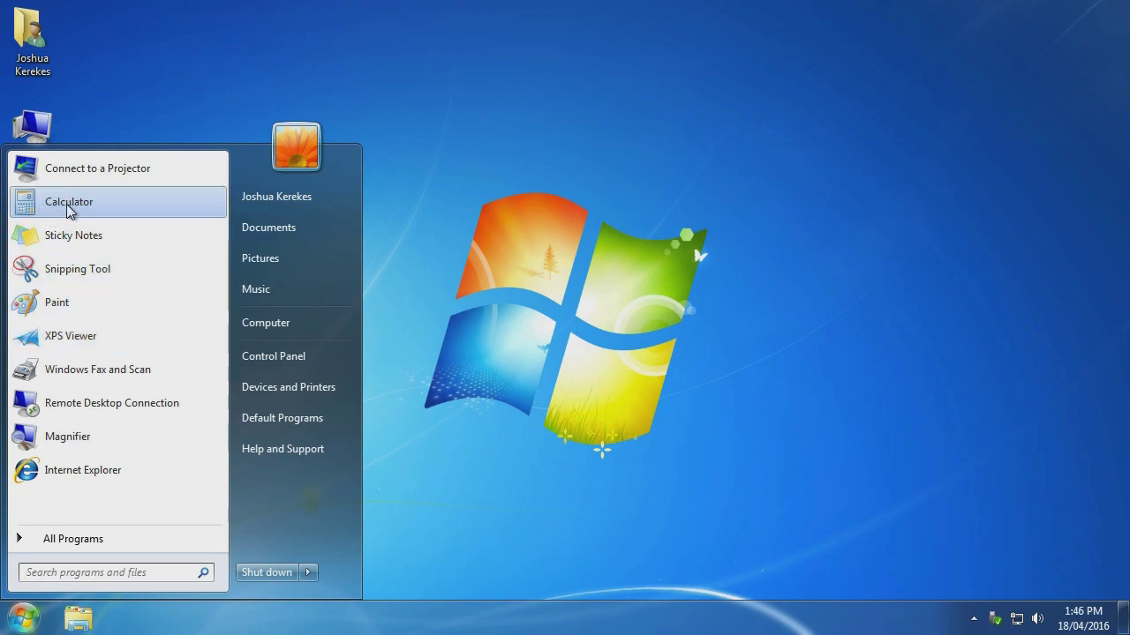
{"action": "right_click", "coordinate": [135, 204]}
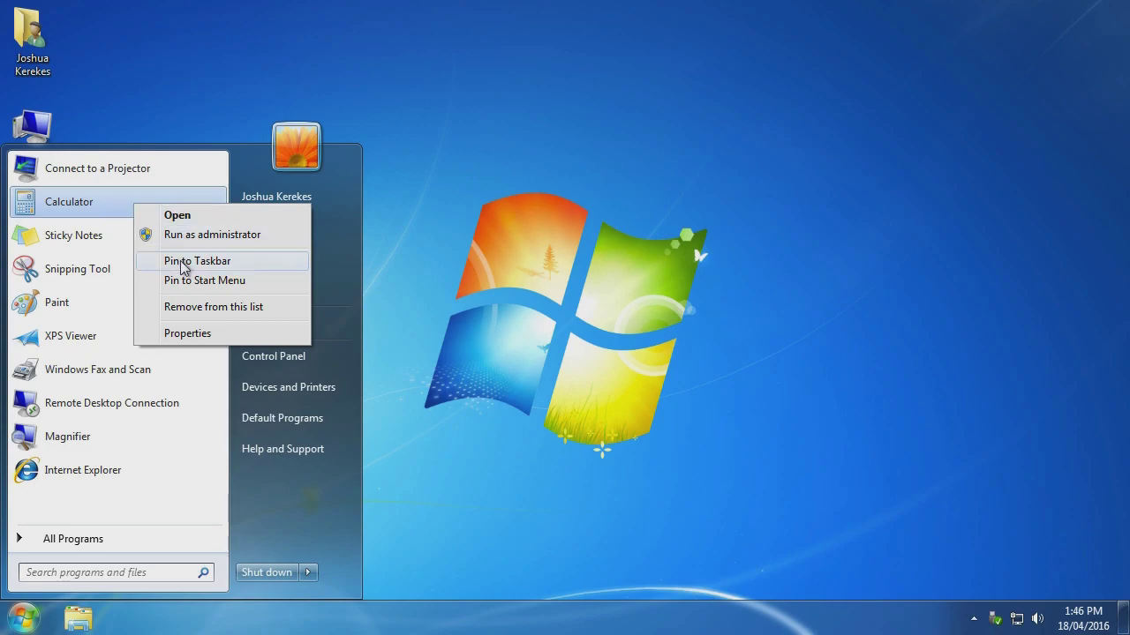
{"action": "left_click", "coordinate": [248, 282]}
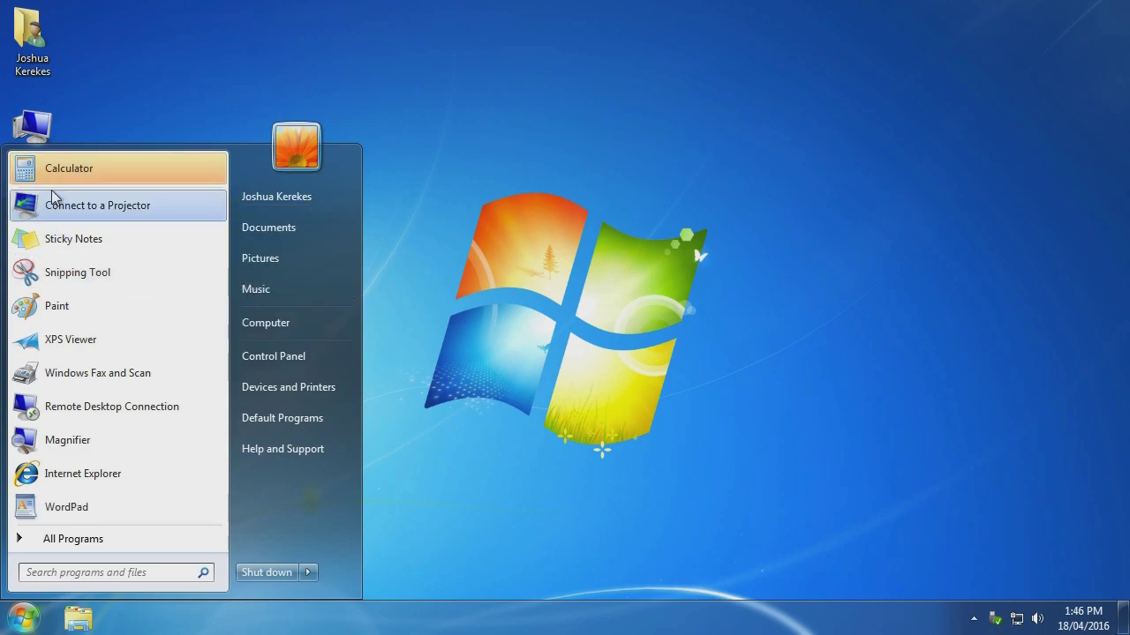
- Show the options for Calculator in the Accessories folder of All Programs, and close the Start menu without changing anything
{"action": "left_click", "coordinate": [44, 542]}
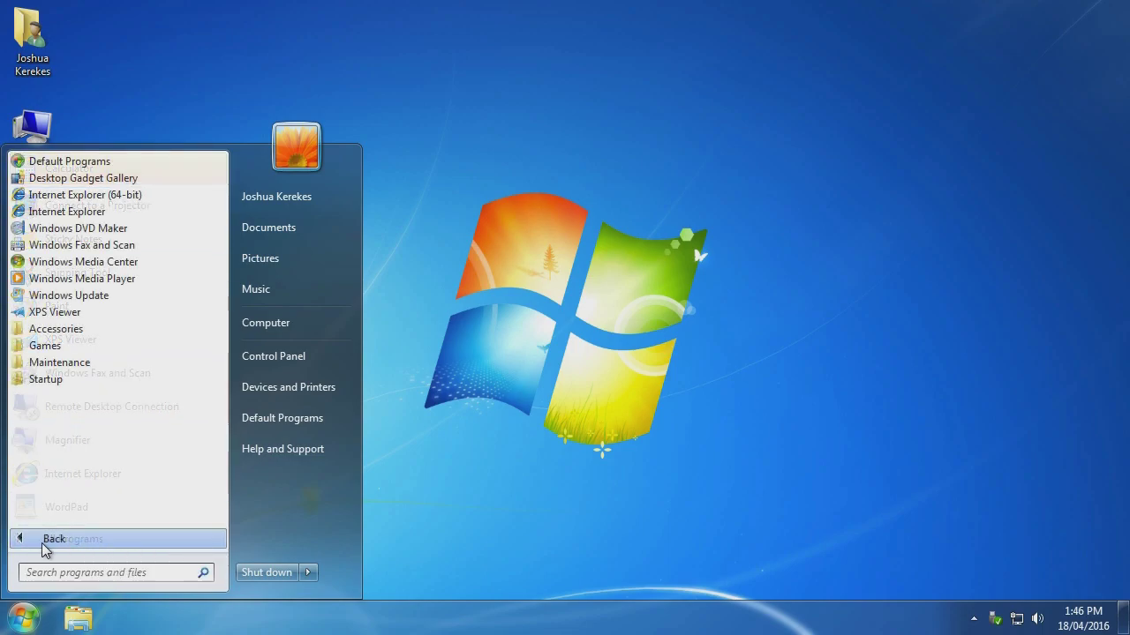
{"action": "left_click", "coordinate": [53, 330]}
{"action": "right_click", "coordinate": [68, 204]}
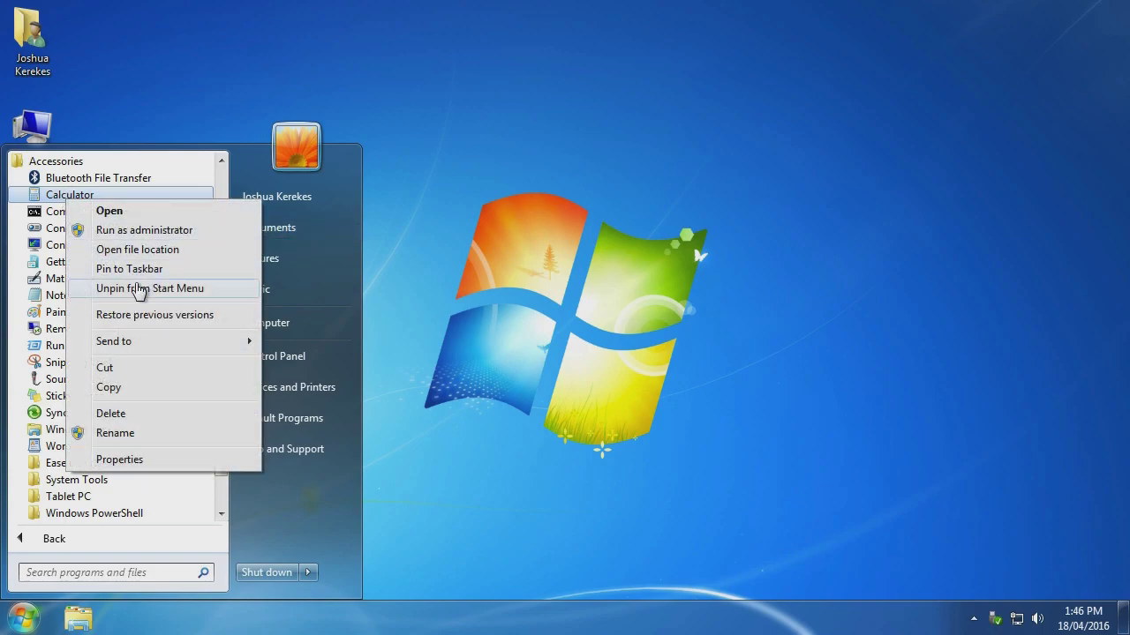
{"action": "left_click", "coordinate": [468, 229]}
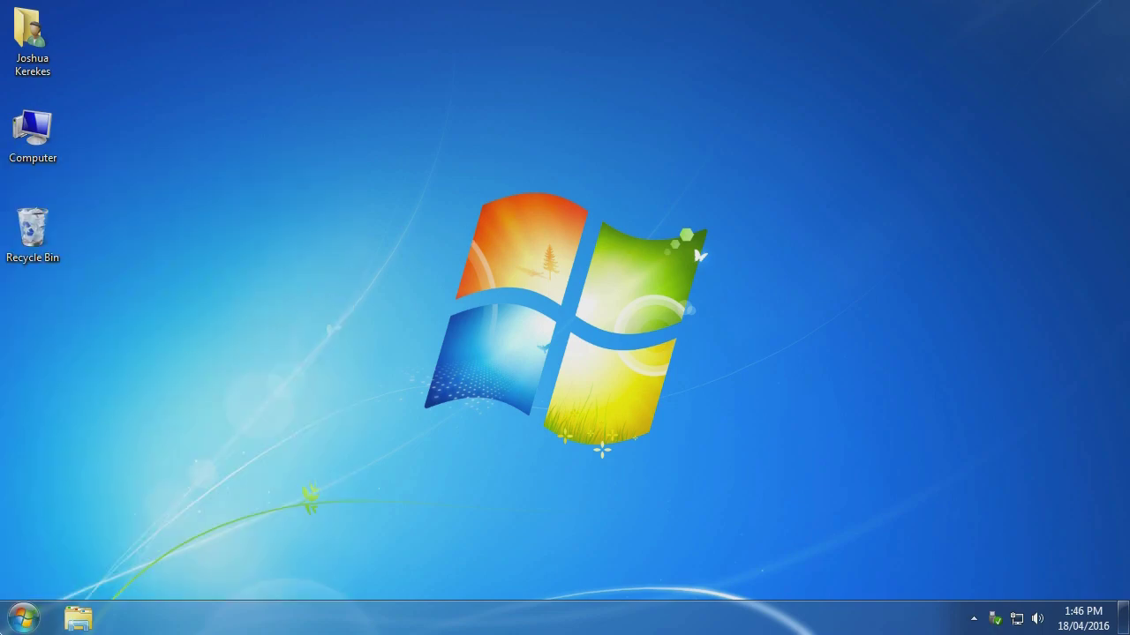
{"action": "key", "text": "super"}
{"action": "left_click", "coordinate": [533, 241]}
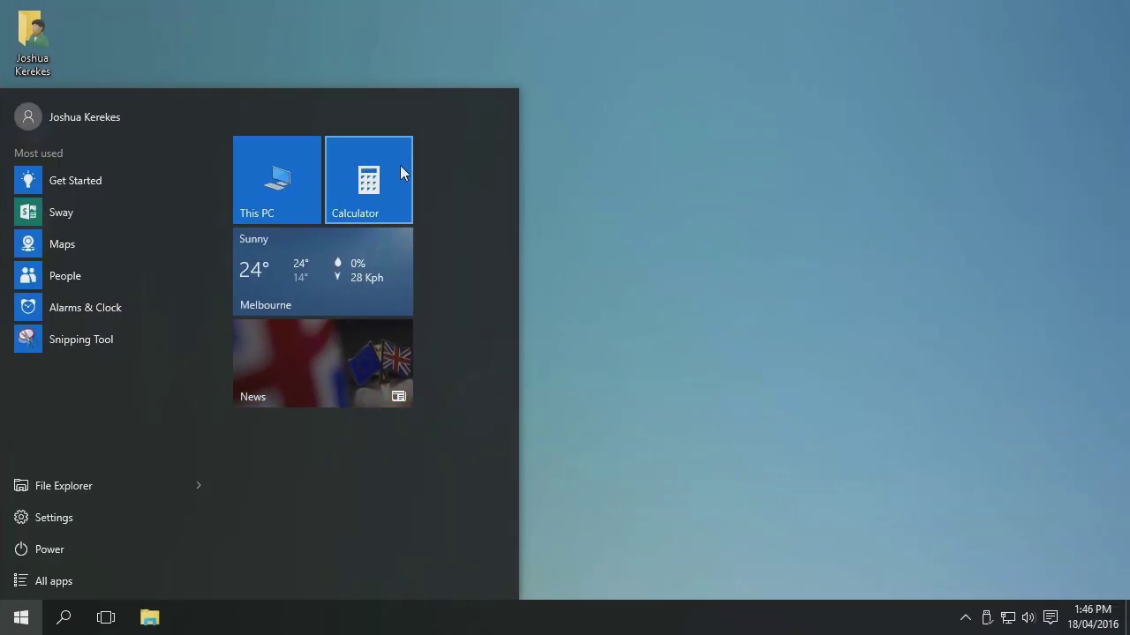
- Show the options of the Calculator tile in the Windows 10 Start menu and dismiss them
{"action": "left_click", "coordinate": [381, 177]}
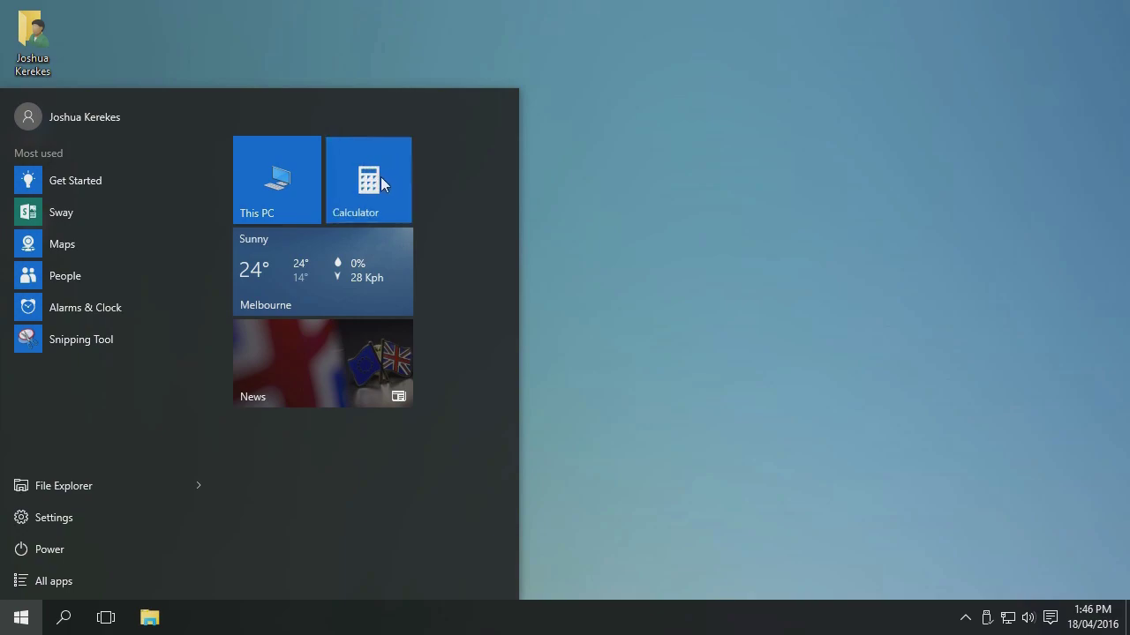
{"action": "right_click", "coordinate": [382, 177]}
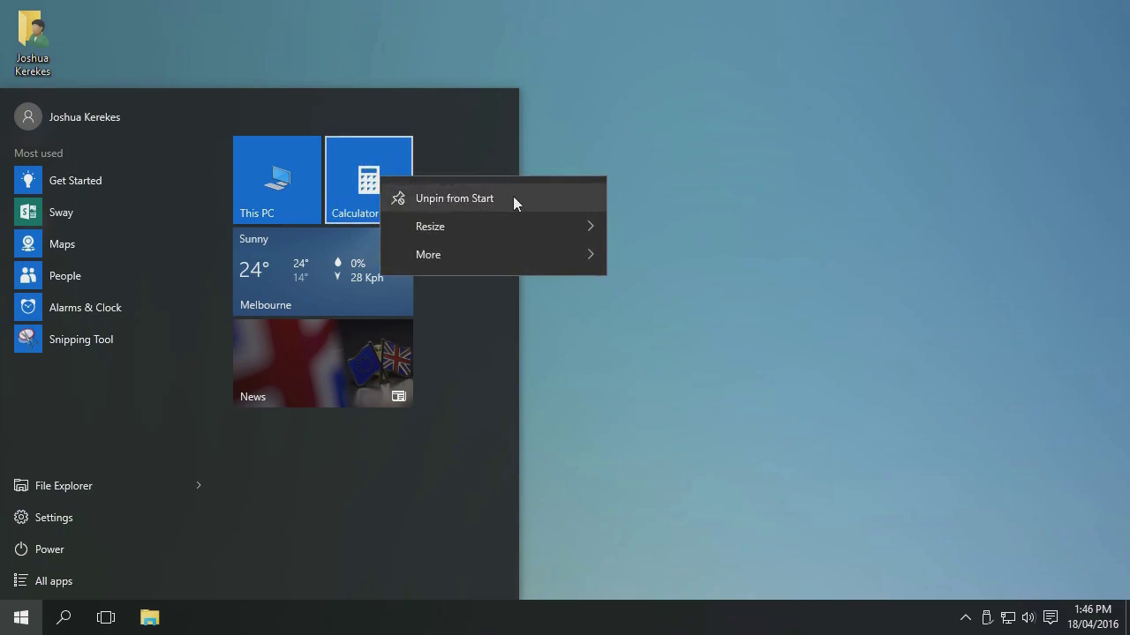
{"action": "left_click", "coordinate": [426, 441]}
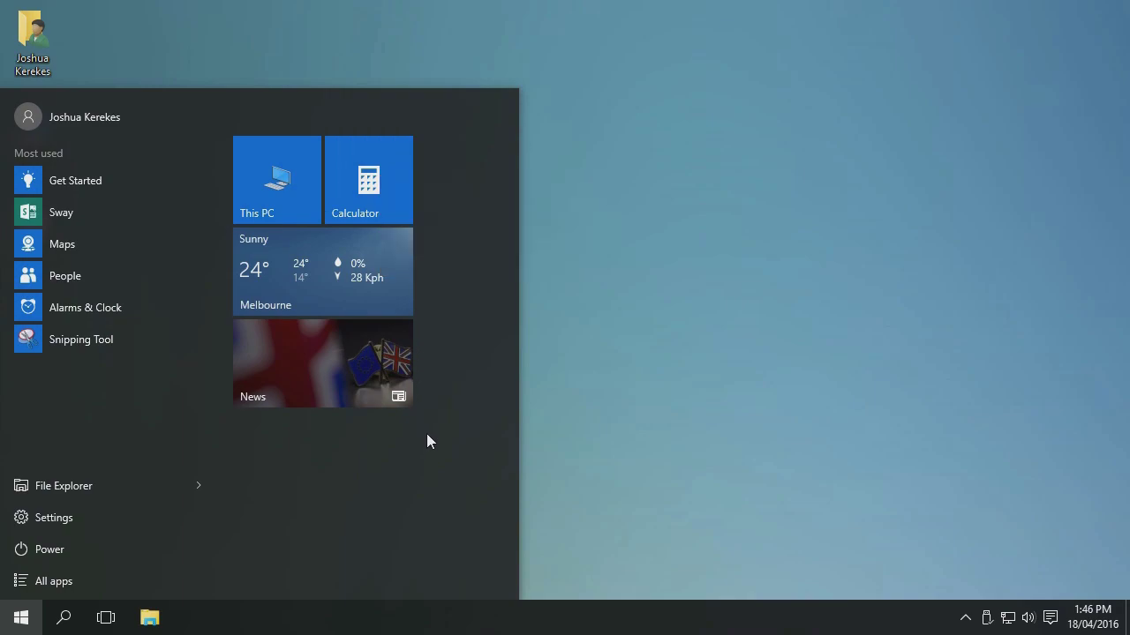
- Pin Snipping Tool from the most used apps to Start and move its tile into a separate group below News
{"action": "left_click", "coordinate": [83, 339]}
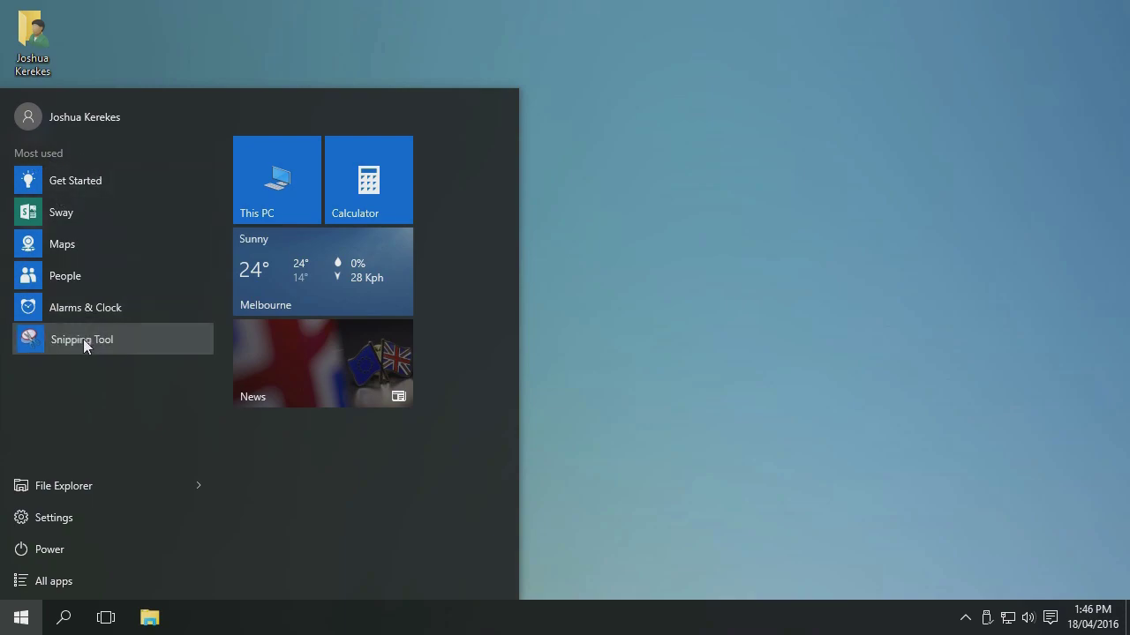
{"action": "right_click", "coordinate": [83, 338]}
{"action": "left_click", "coordinate": [127, 361]}
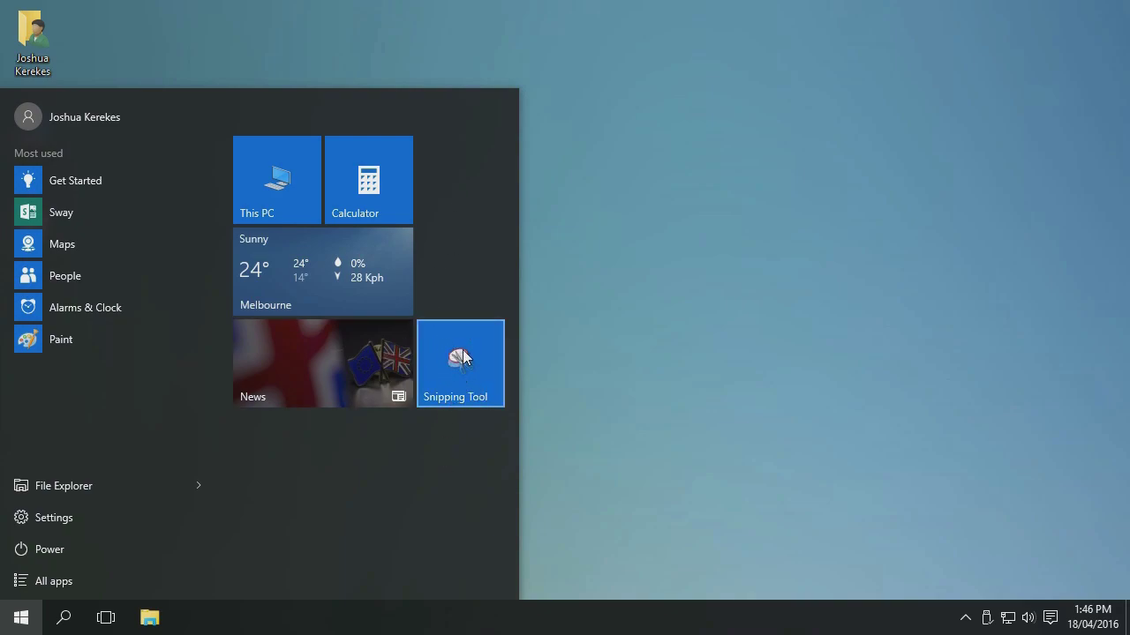
{"action": "left_click_drag", "start_coordinate": [462, 351], "coordinate": [296, 513]}
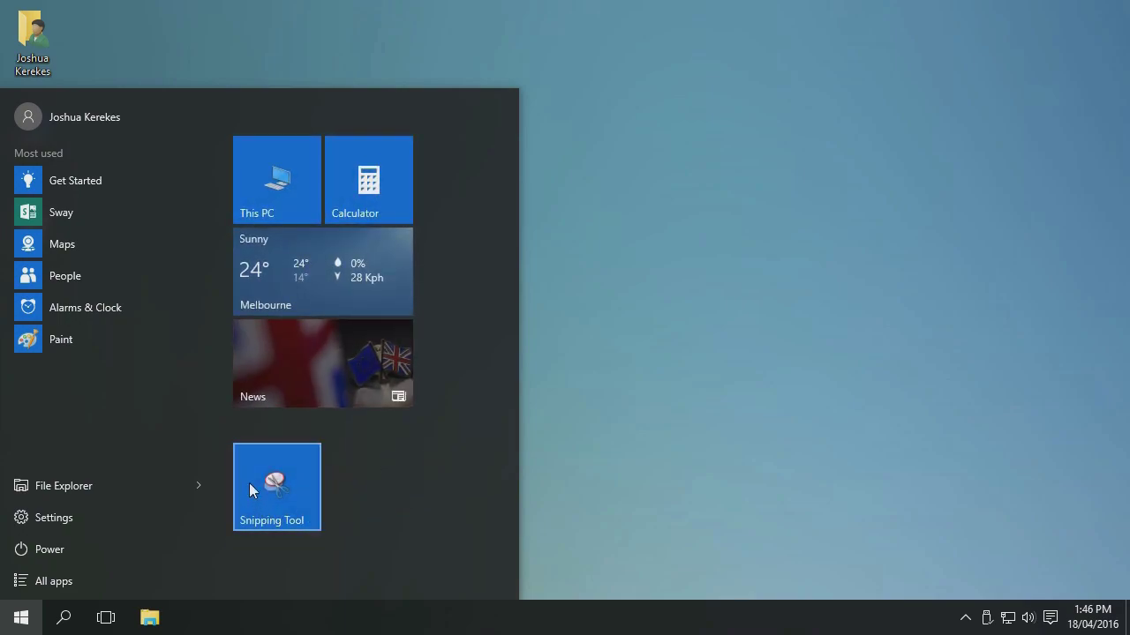
- Unpin the Snipping Tool tile from Start
{"action": "right_click", "coordinate": [270, 475]}
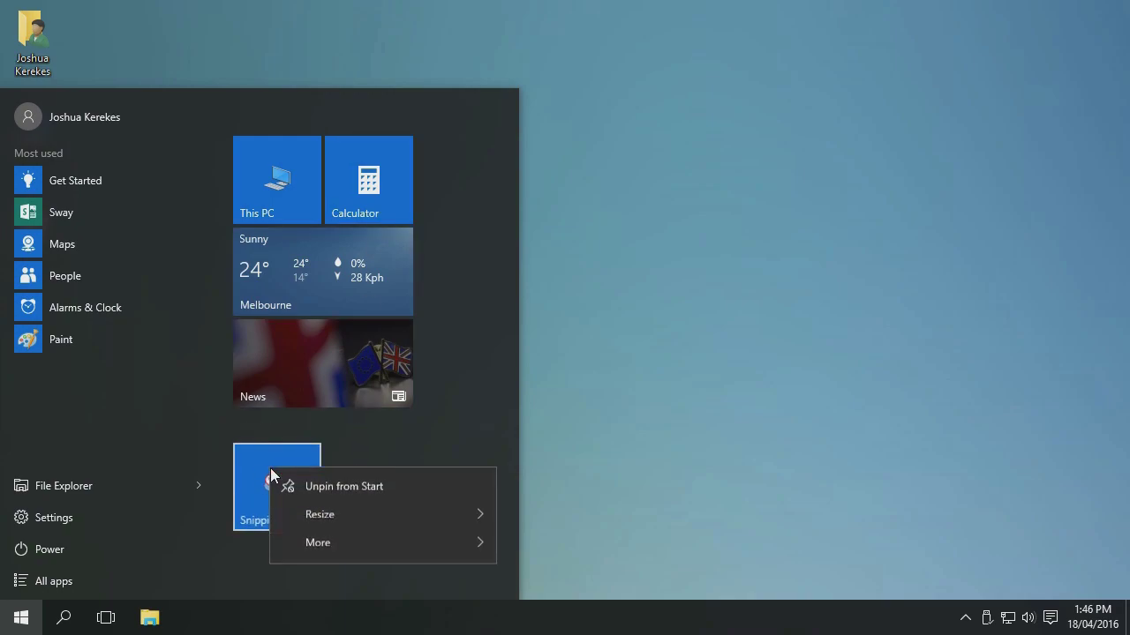
{"action": "left_click", "coordinate": [322, 490]}
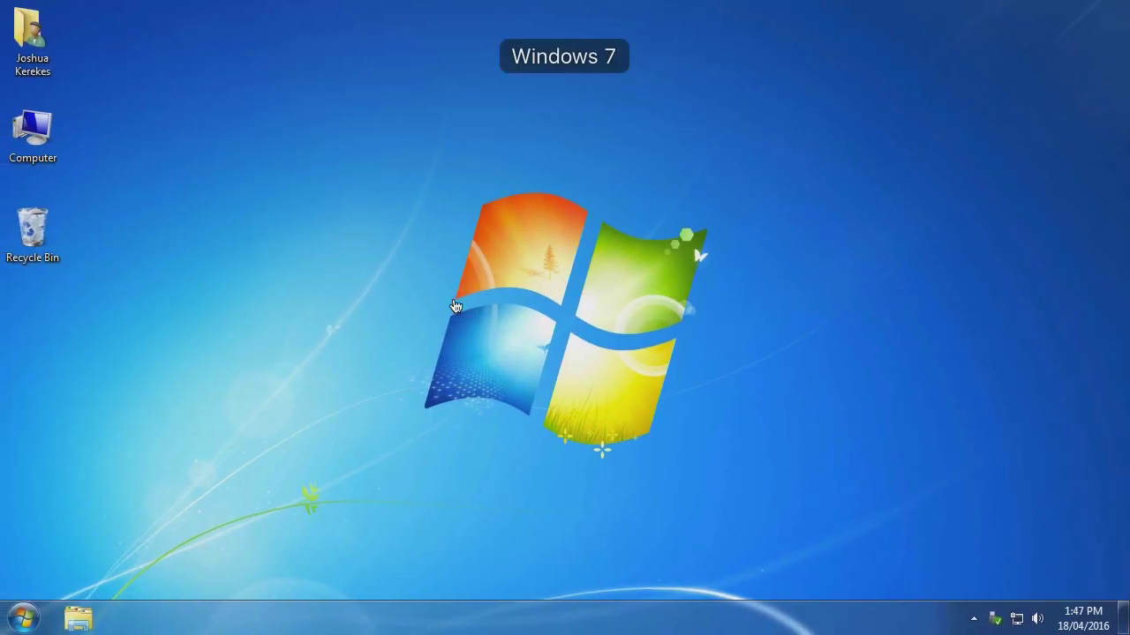
- Show the Windows 7 Start menu, and open File Explorer from the Windows 10 Start menu
{"action": "left_click", "coordinate": [24, 618]}
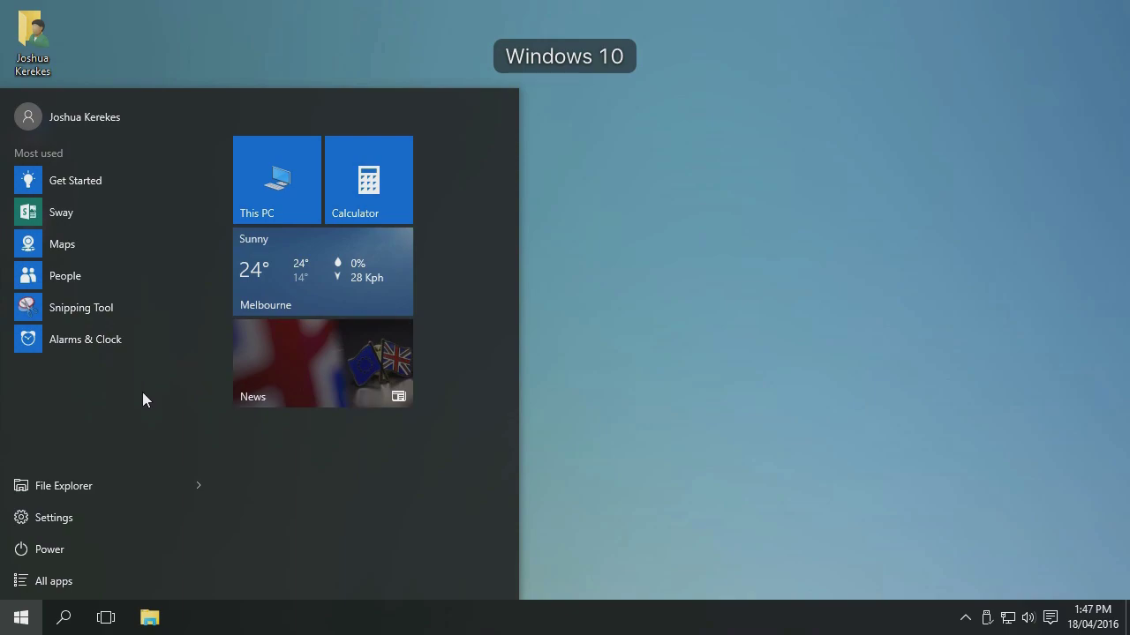
{"action": "left_click", "coordinate": [102, 487]}
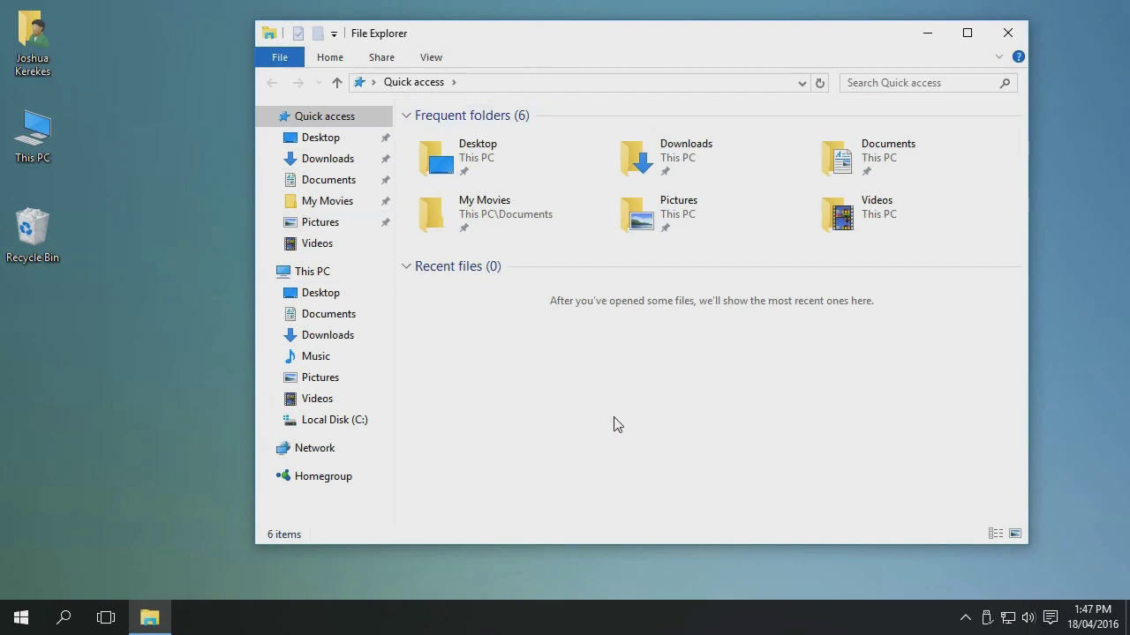
- Close the File Explorer window and pin the Videos folder in File Explorer's folder list in the Start menu
{"action": "left_click", "coordinate": [1006, 33]}
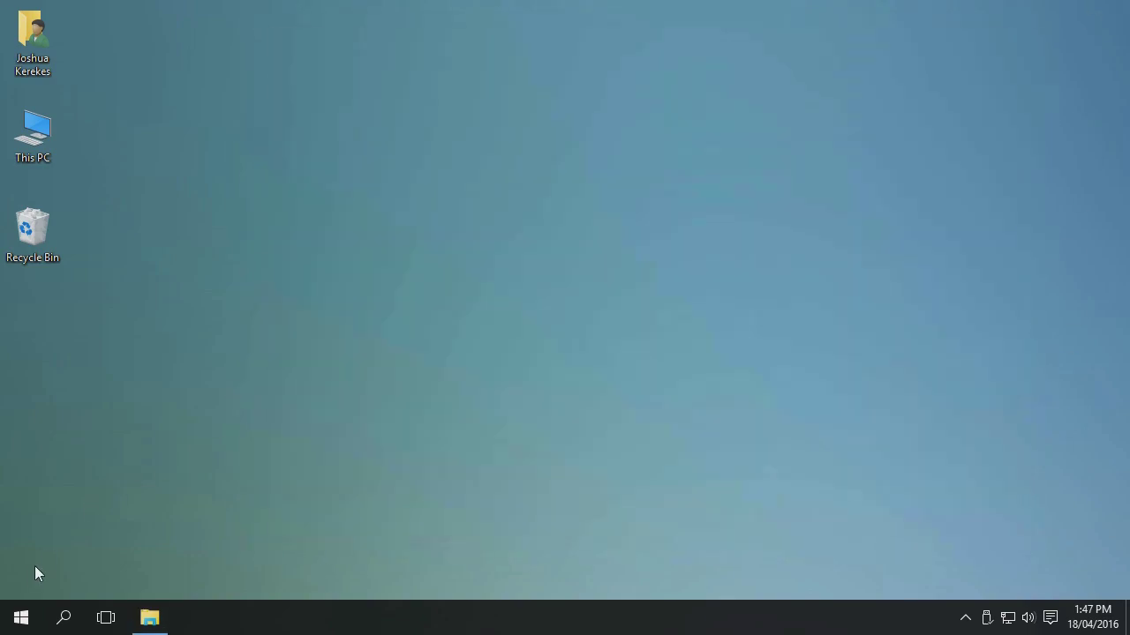
{"action": "left_click", "coordinate": [21, 618]}
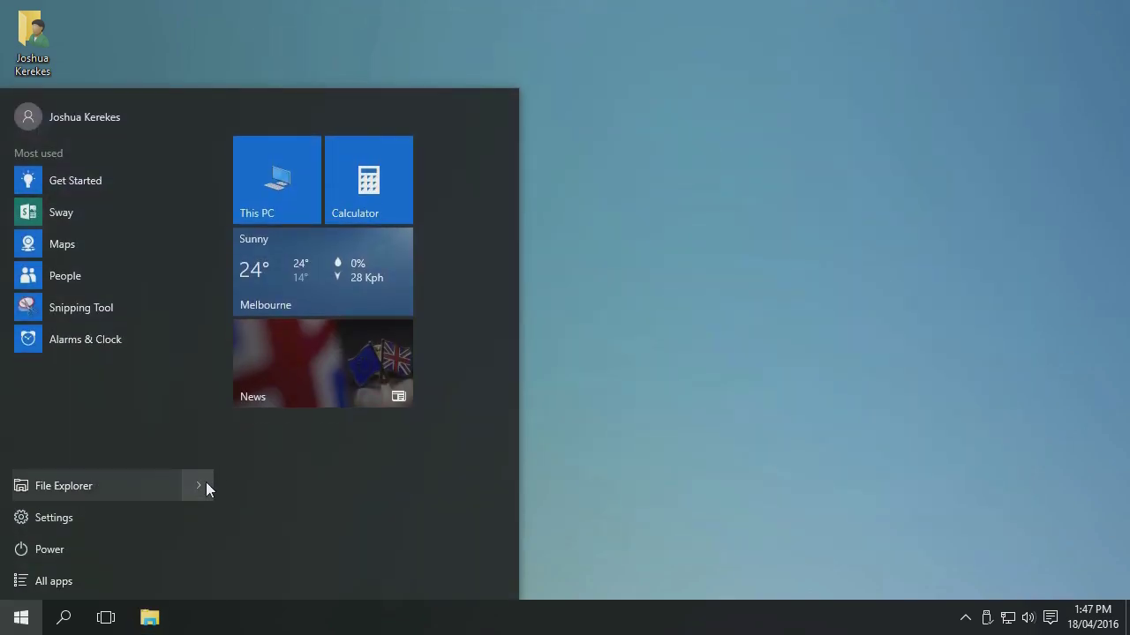
{"action": "mouse_move", "coordinate": [202, 490]}
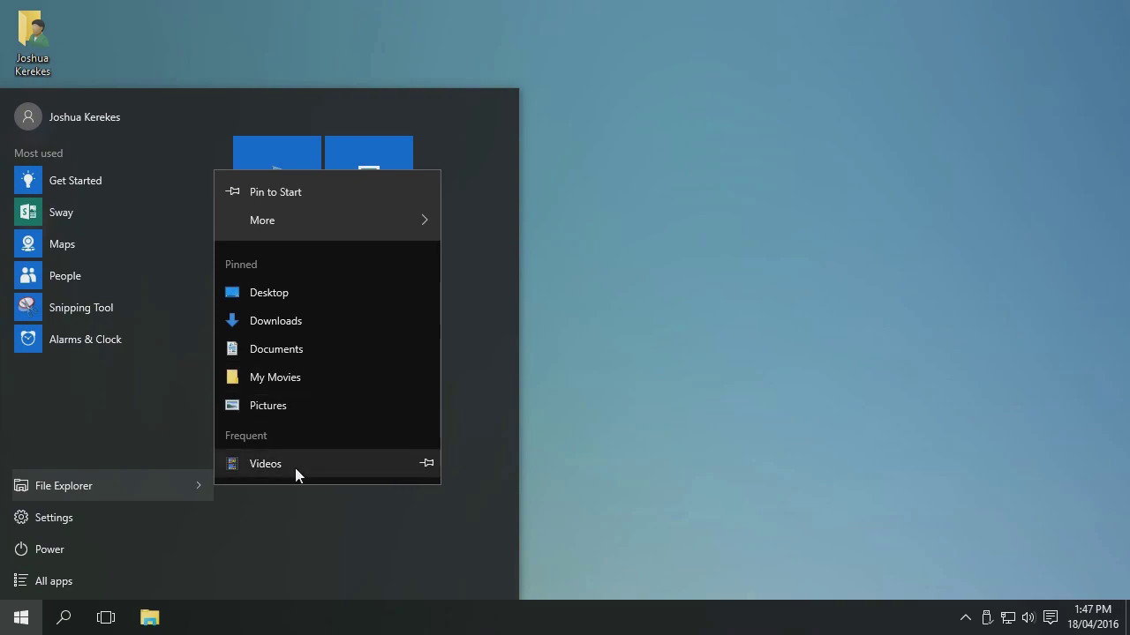
{"action": "left_click", "coordinate": [427, 464]}
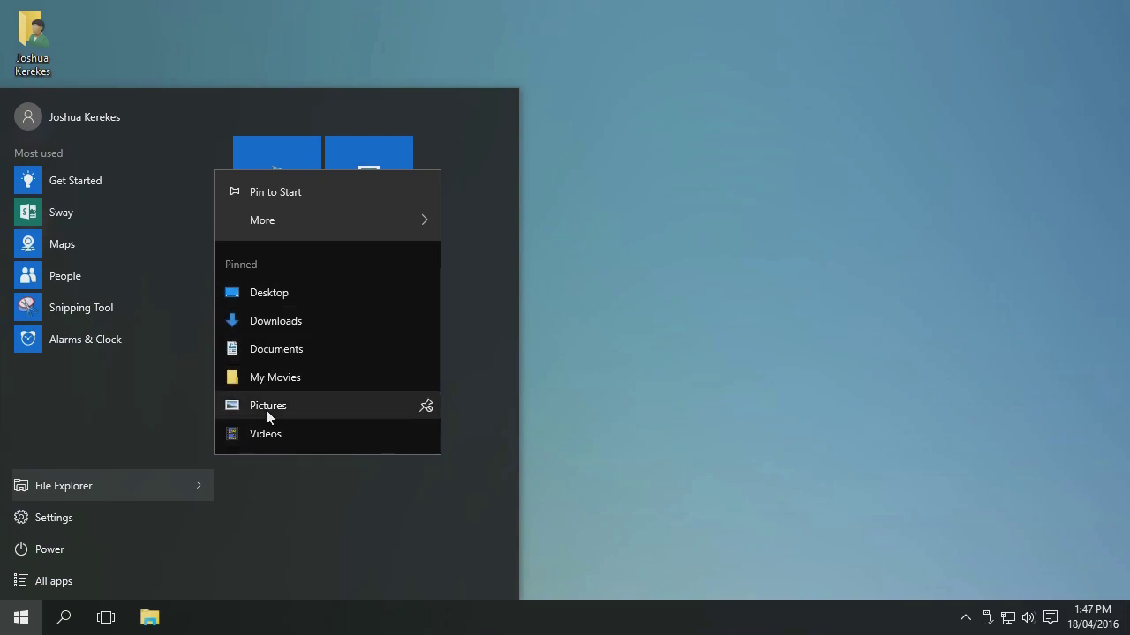
{"action": "left_click", "coordinate": [700, 339]}
- Reopen the Start menu and look at the folder list attached to its File Explorer entry
{"action": "left_click", "coordinate": [37, 618]}
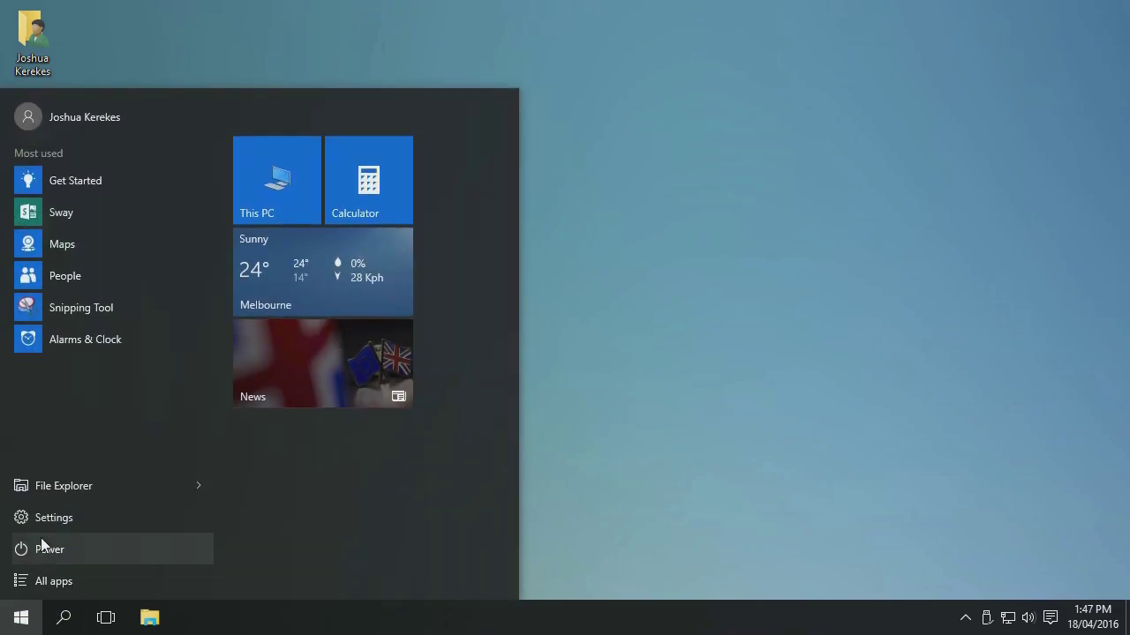
{"action": "left_click", "coordinate": [207, 486]}
{"action": "left_click", "coordinate": [207, 488]}
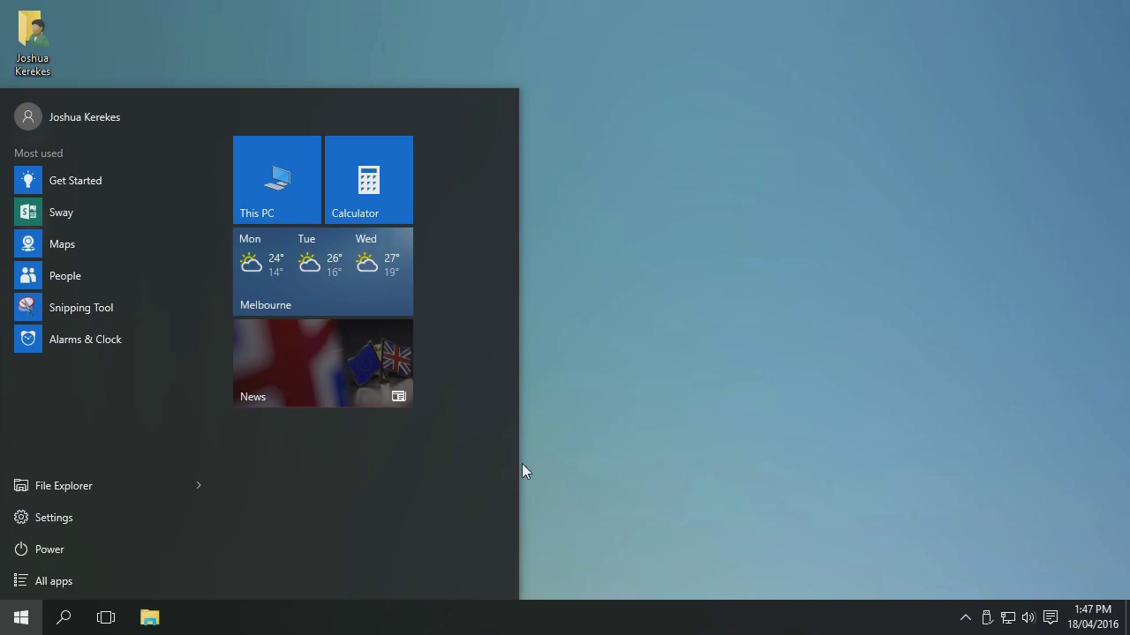
- Open Control Panel on the Windows 7 desktop, and open the Settings window on the Windows 10 desktop, moving it slightly lower
{"action": "key", "text": "ctrl+Left"}
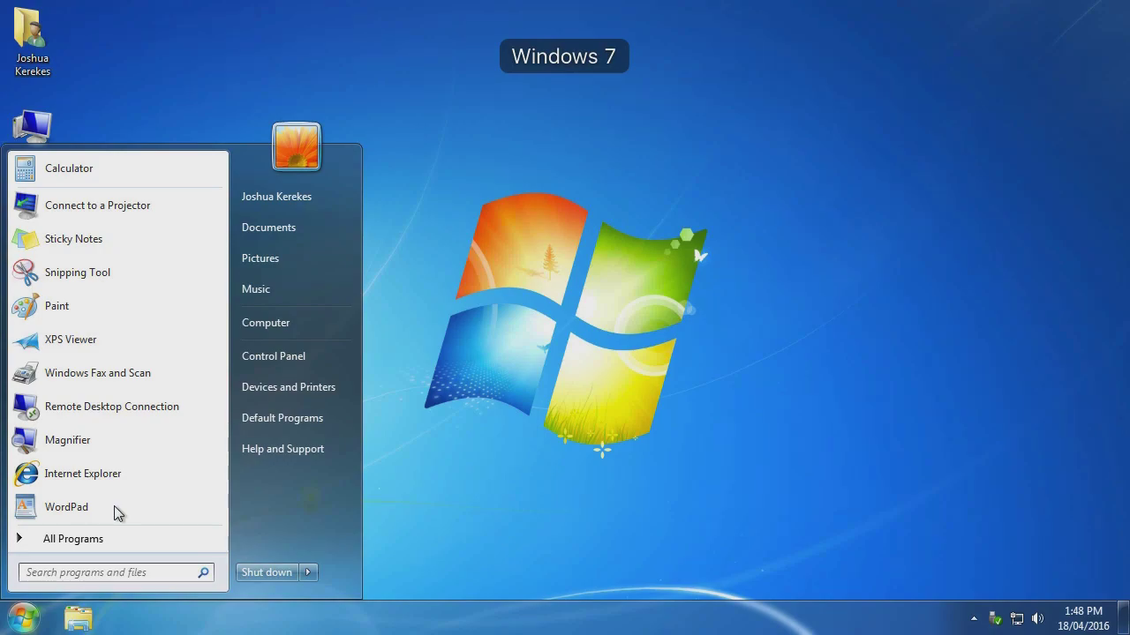
{"action": "left_click", "coordinate": [326, 357]}
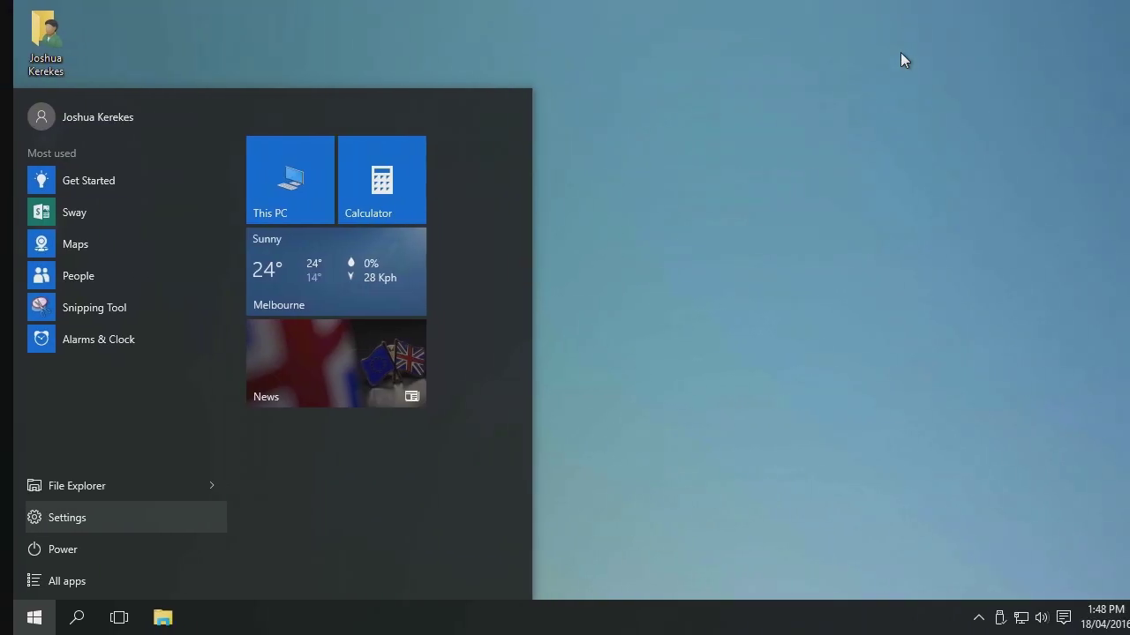
{"action": "left_click", "coordinate": [84, 517]}
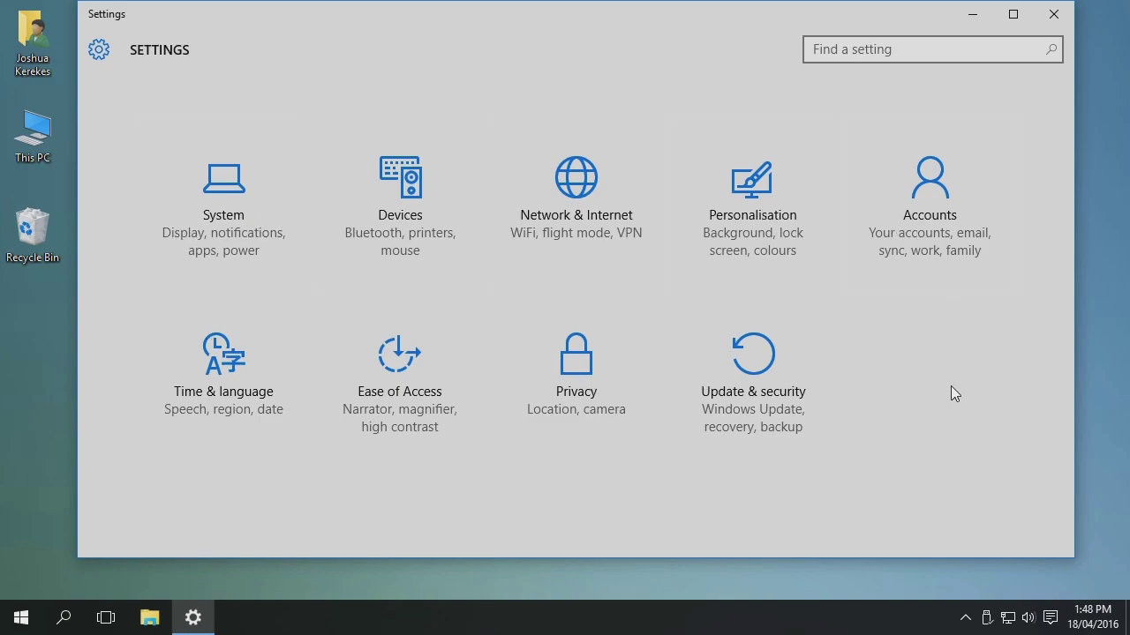
{"action": "left_click_drag", "start_coordinate": [664, 15], "coordinate": [666, 28]}
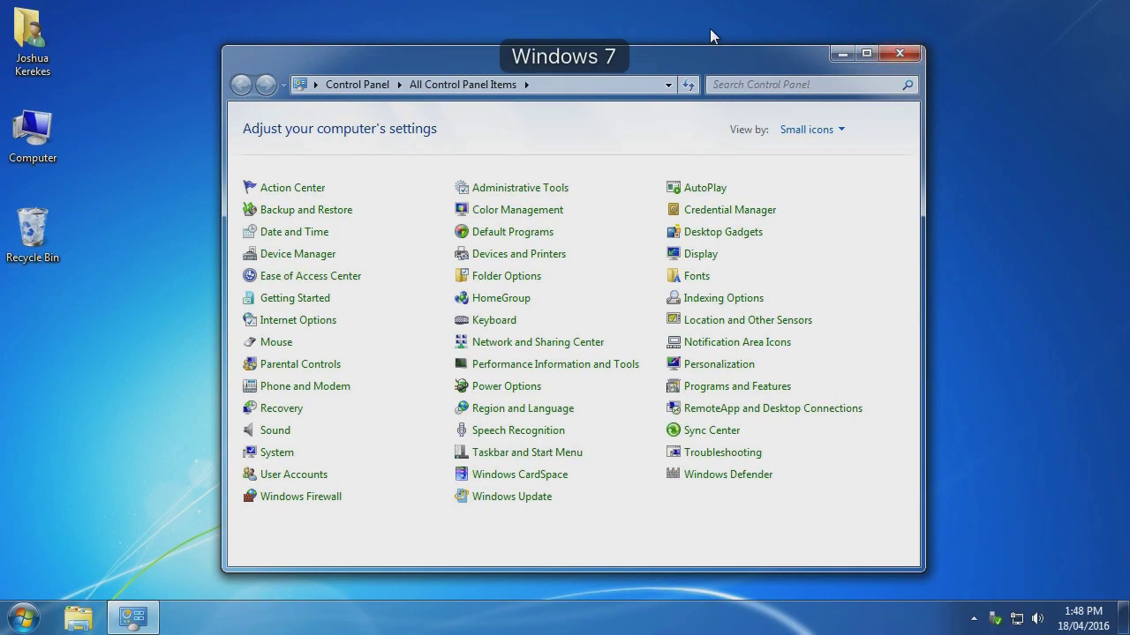
- On the Windows 7 desktop, close Control Panel and open Devices and Printers
{"action": "left_click", "coordinate": [898, 51]}
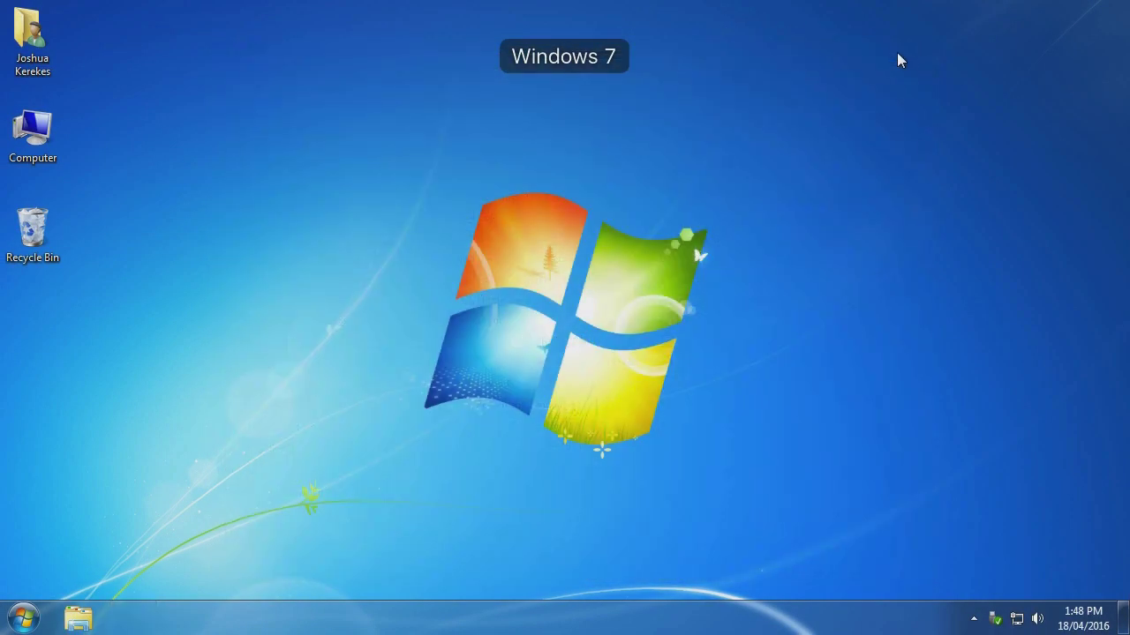
{"action": "left_click", "coordinate": [21, 616]}
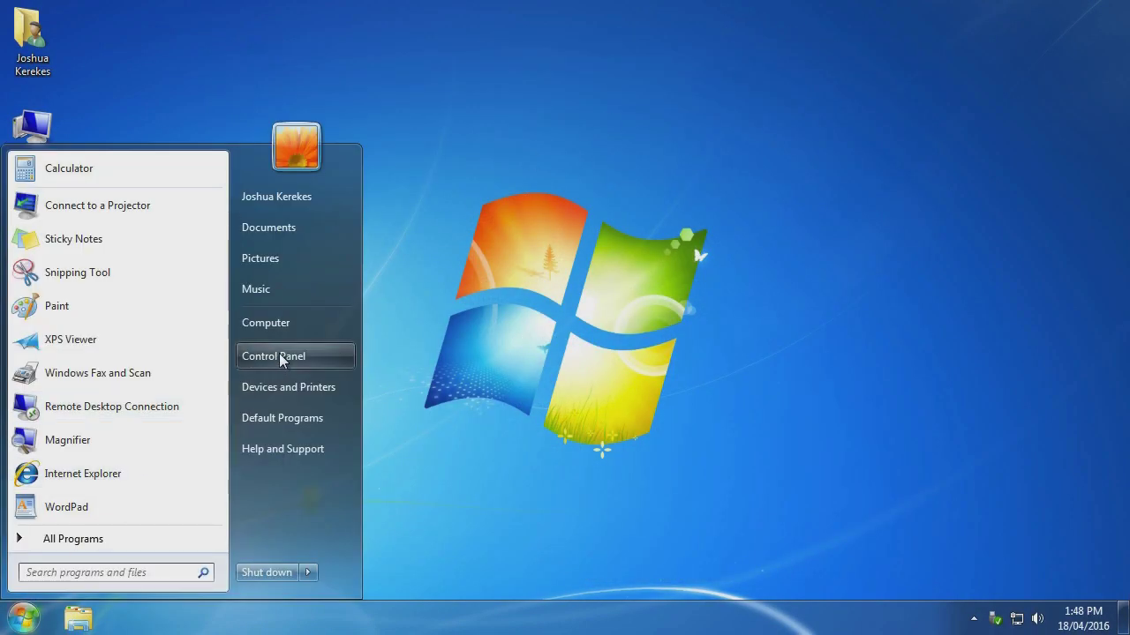
{"action": "left_click", "coordinate": [313, 389]}
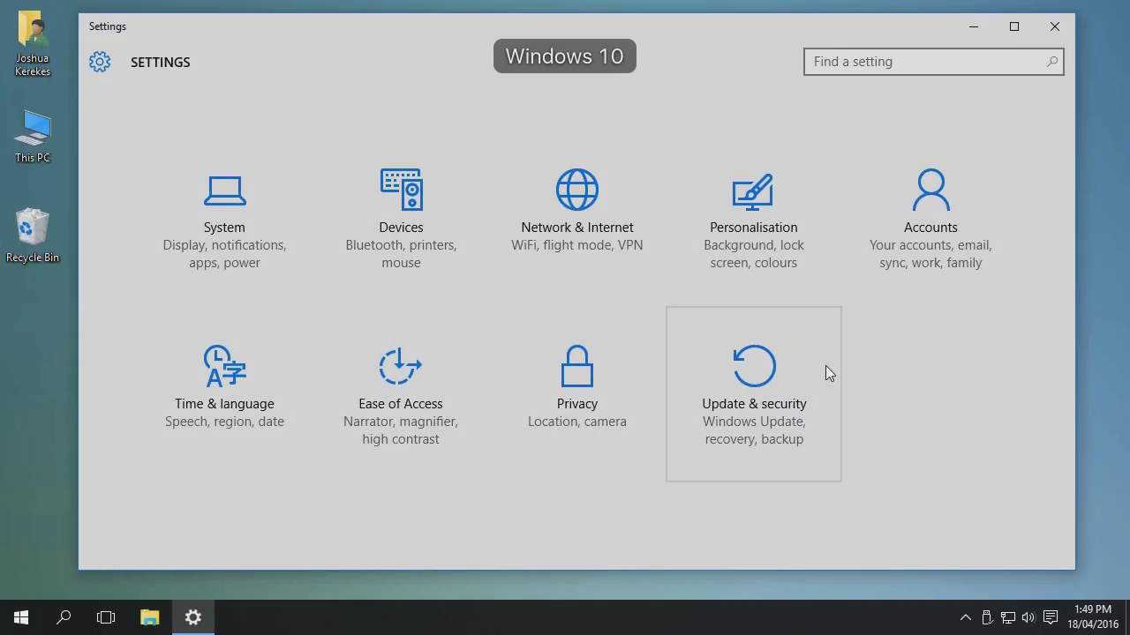
- On the Windows 10 desktop, open the Devices settings and turn off "Let Windows manage my default printer"
{"action": "left_click", "coordinate": [21, 618]}
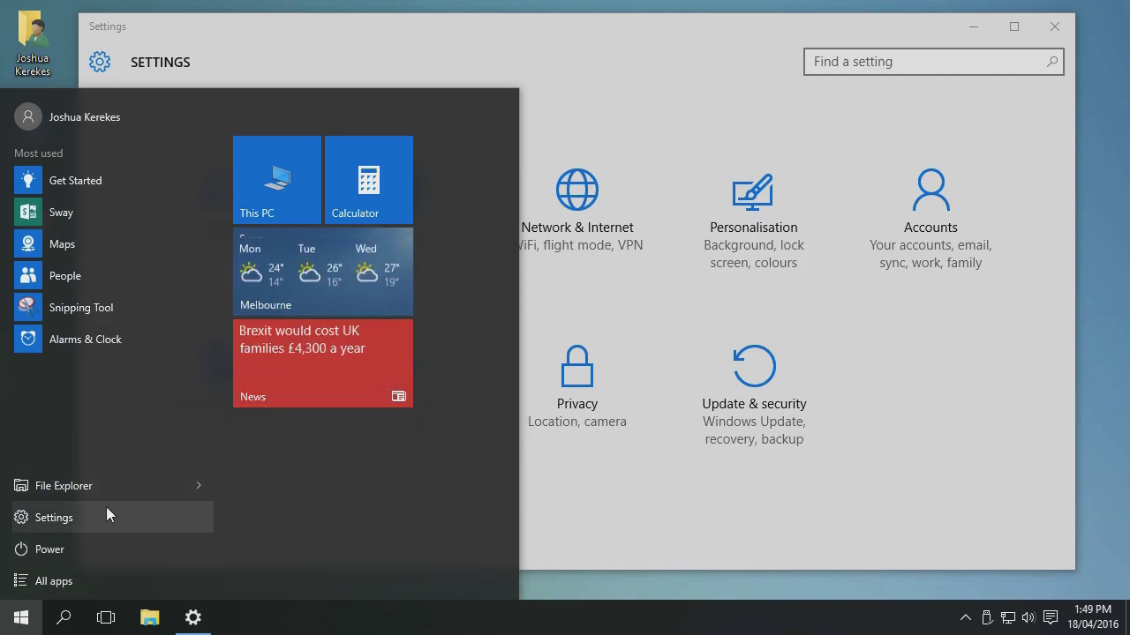
{"action": "left_click", "coordinate": [60, 518]}
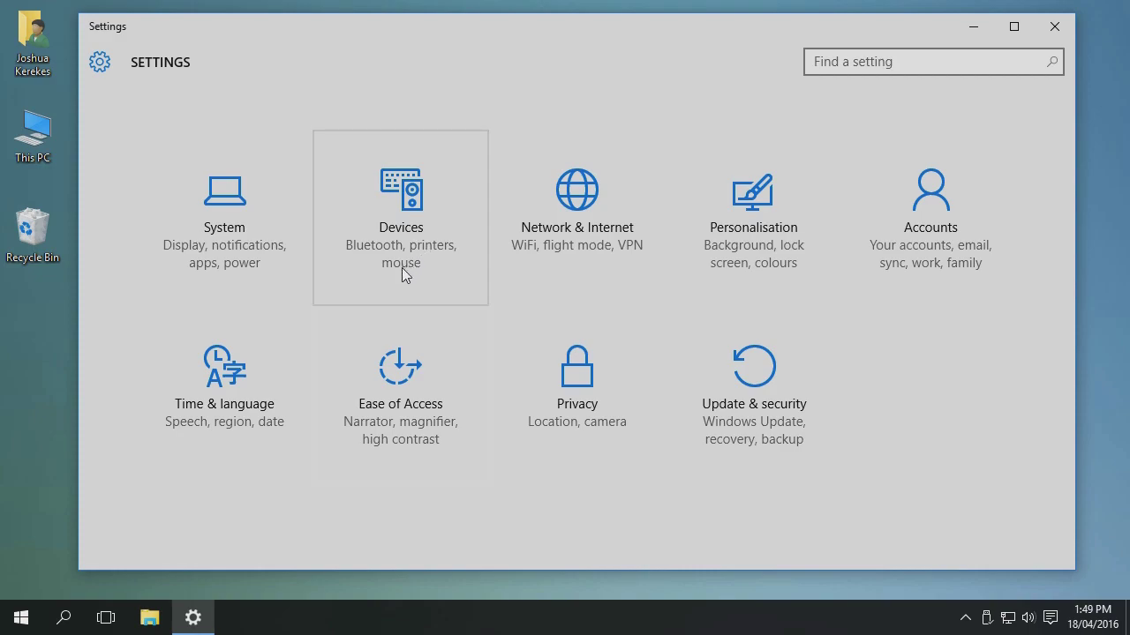
{"action": "left_click", "coordinate": [400, 181]}
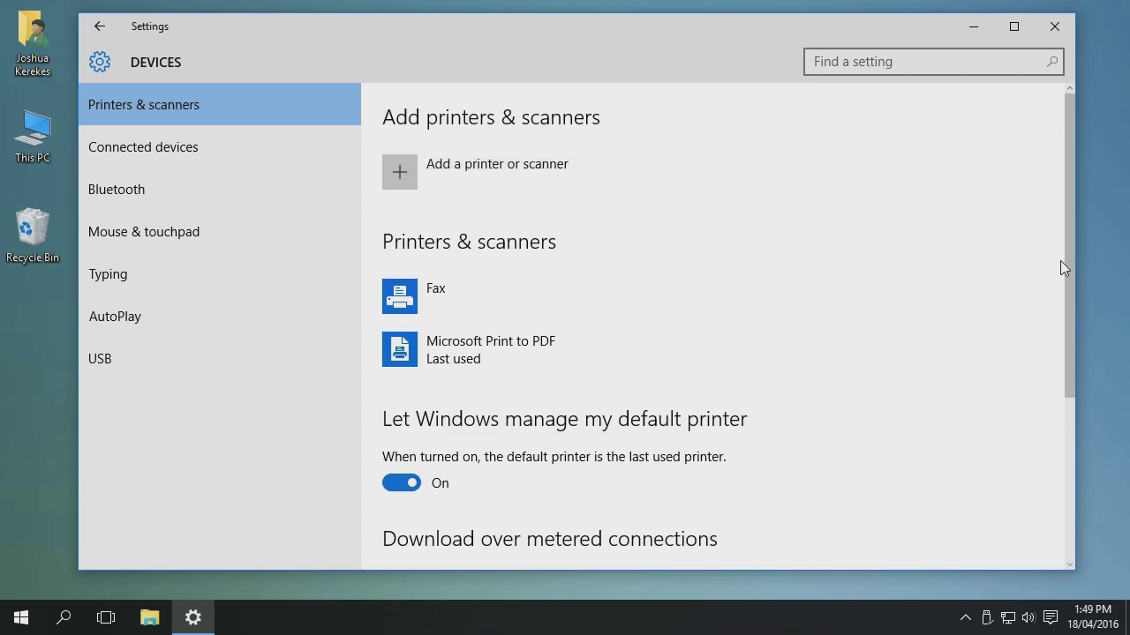
{"action": "scroll", "coordinate": [1068, 274], "scroll_direction": "down", "scroll_amount": 2}
{"action": "left_click_drag", "start_coordinate": [1069, 268], "coordinate": [1077, 305]}
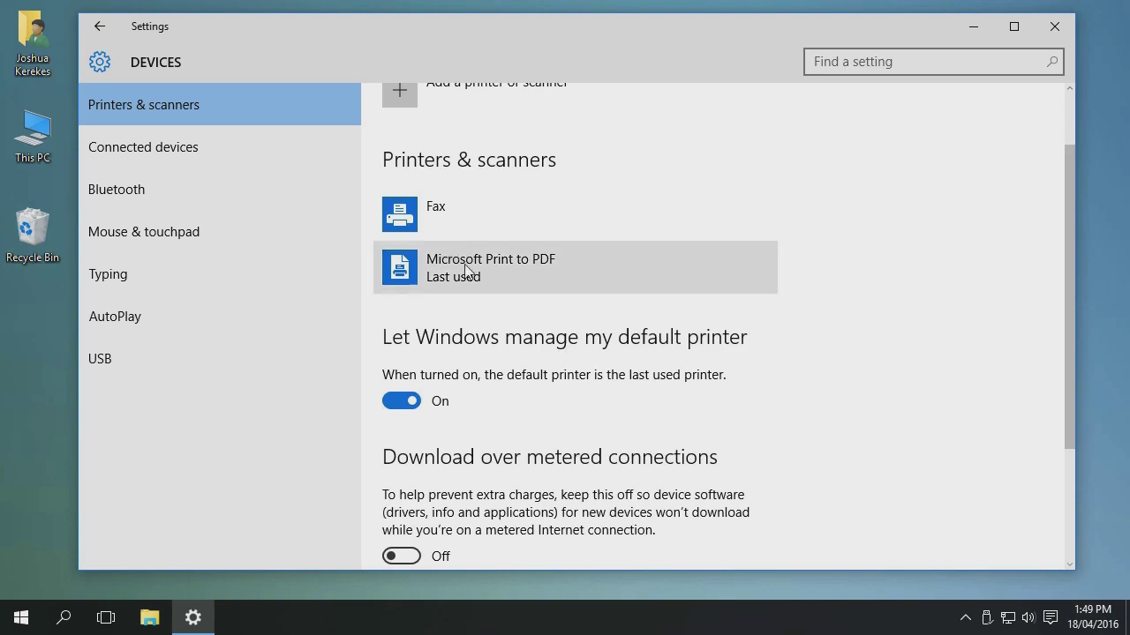
{"action": "left_click", "coordinate": [400, 400]}
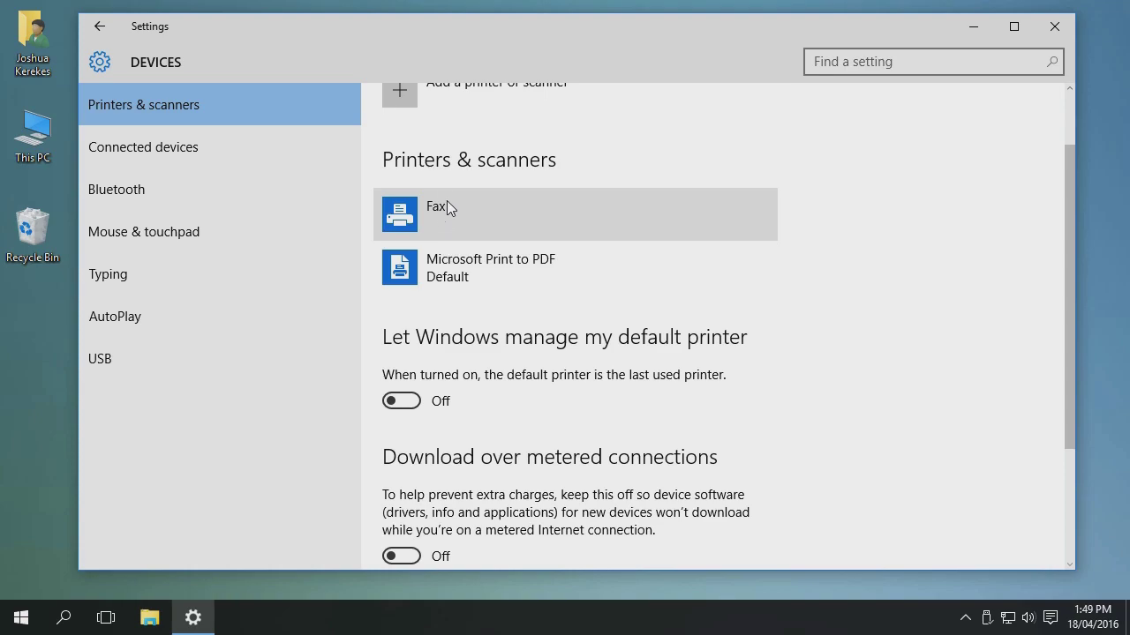
- Set Fax as the default printer in the Printers & scanners settings
{"action": "left_click", "coordinate": [487, 212]}
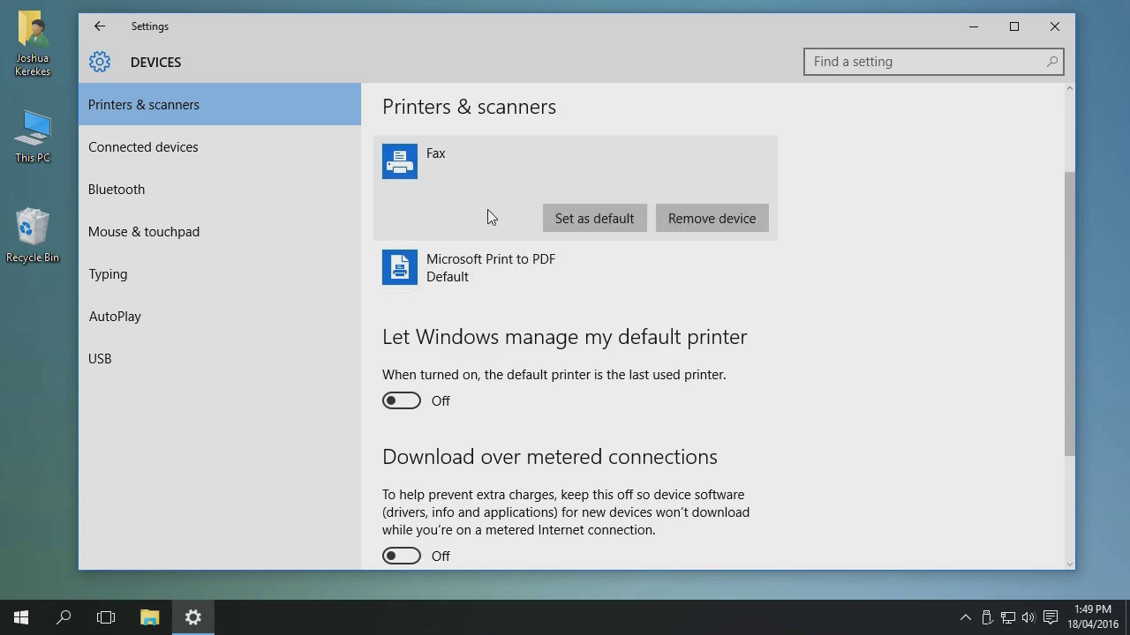
{"action": "left_click", "coordinate": [586, 221]}
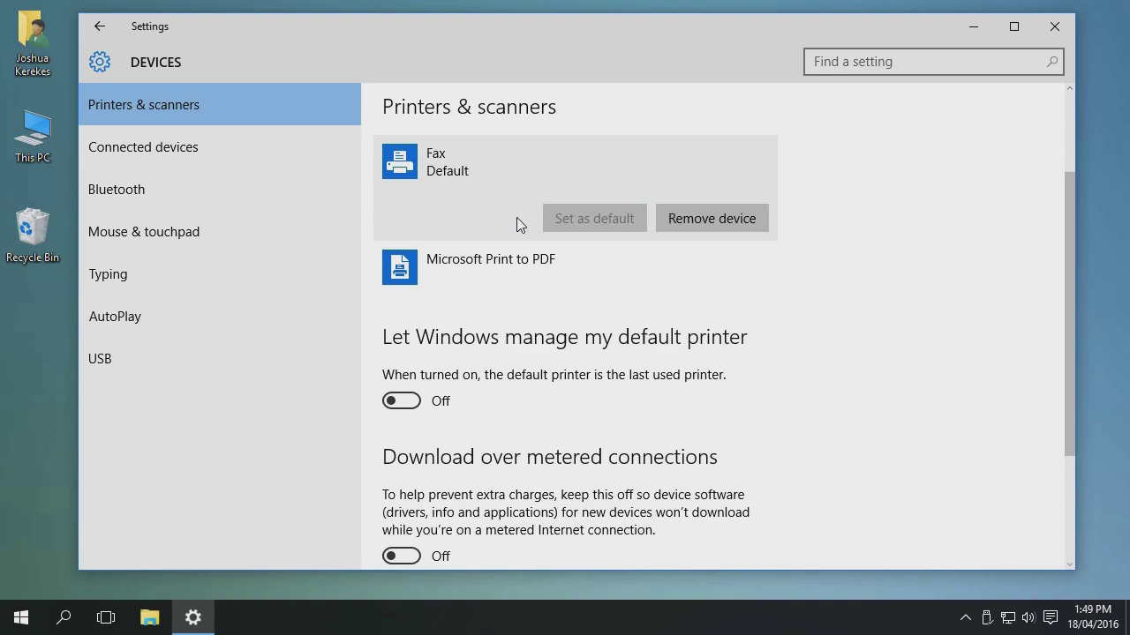
{"action": "scroll", "coordinate": [914, 302], "scroll_direction": "down", "scroll_amount": 2}
{"action": "scroll", "coordinate": [915, 303], "scroll_direction": "up", "scroll_amount": 4}
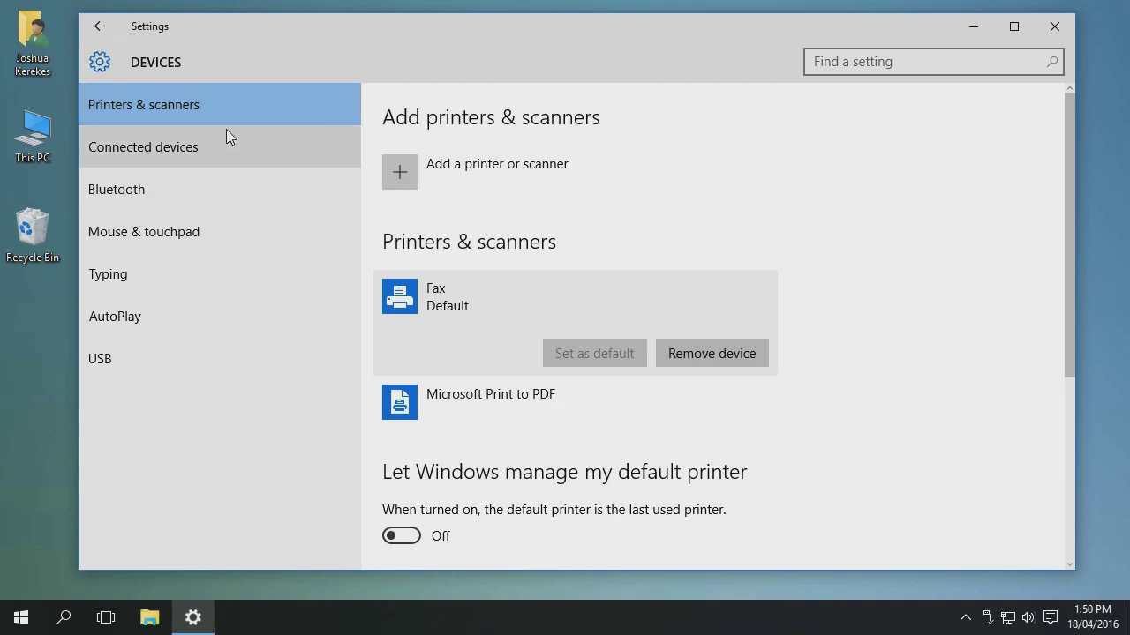
- Look through the Connected devices, Bluetooth, Mouse & touchpad and USB pages, and close the Settings window
{"action": "left_click", "coordinate": [144, 152]}
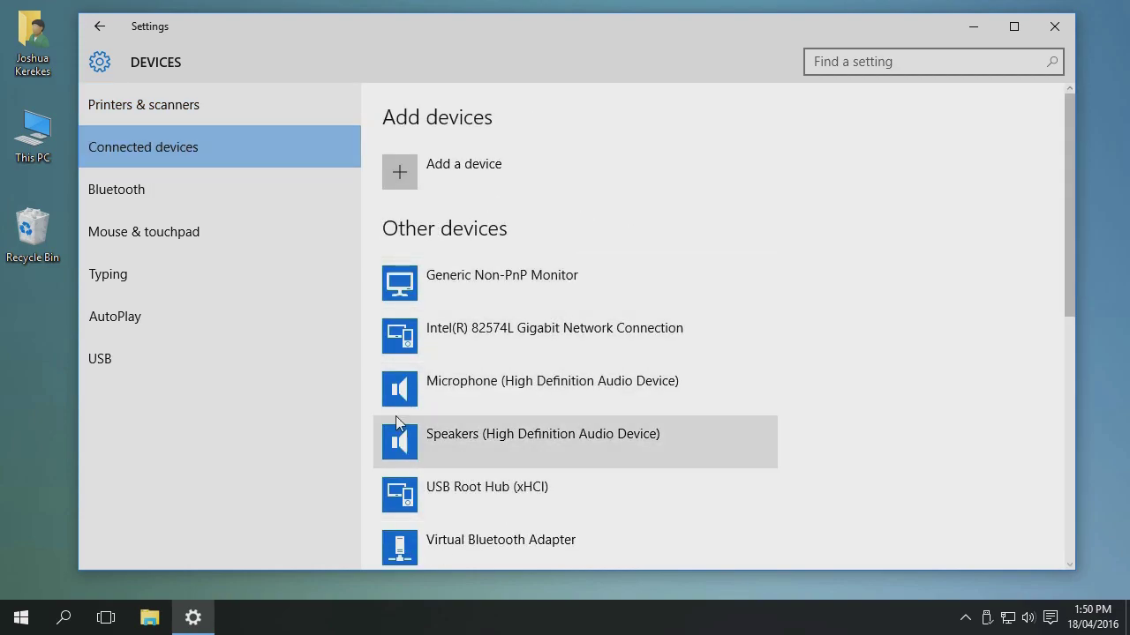
{"action": "left_click", "coordinate": [178, 198]}
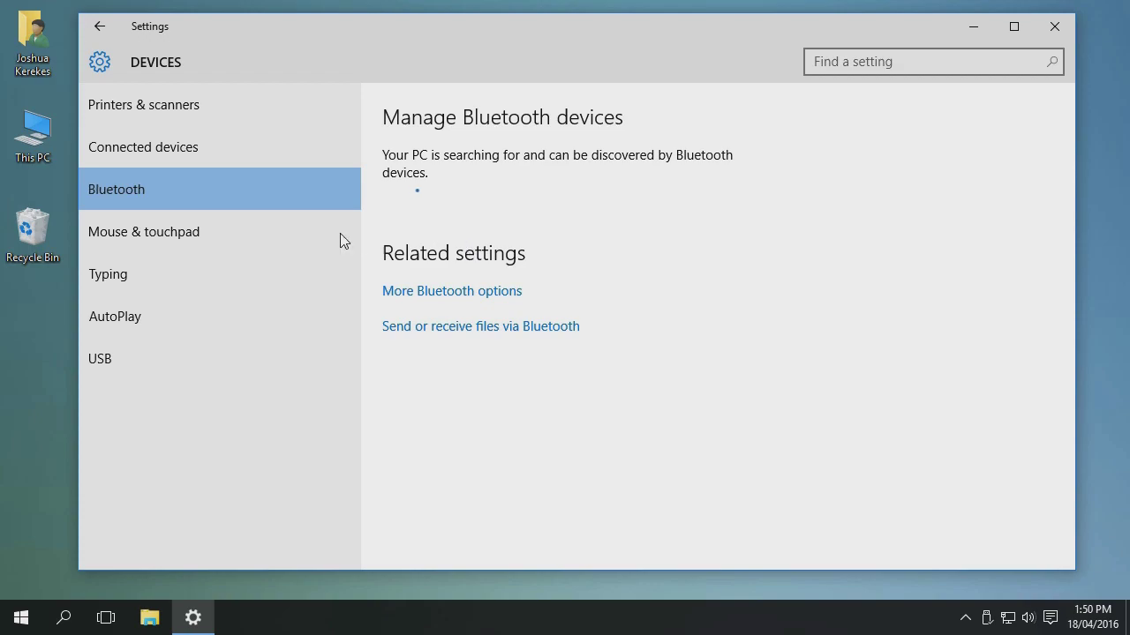
{"action": "left_click", "coordinate": [163, 235]}
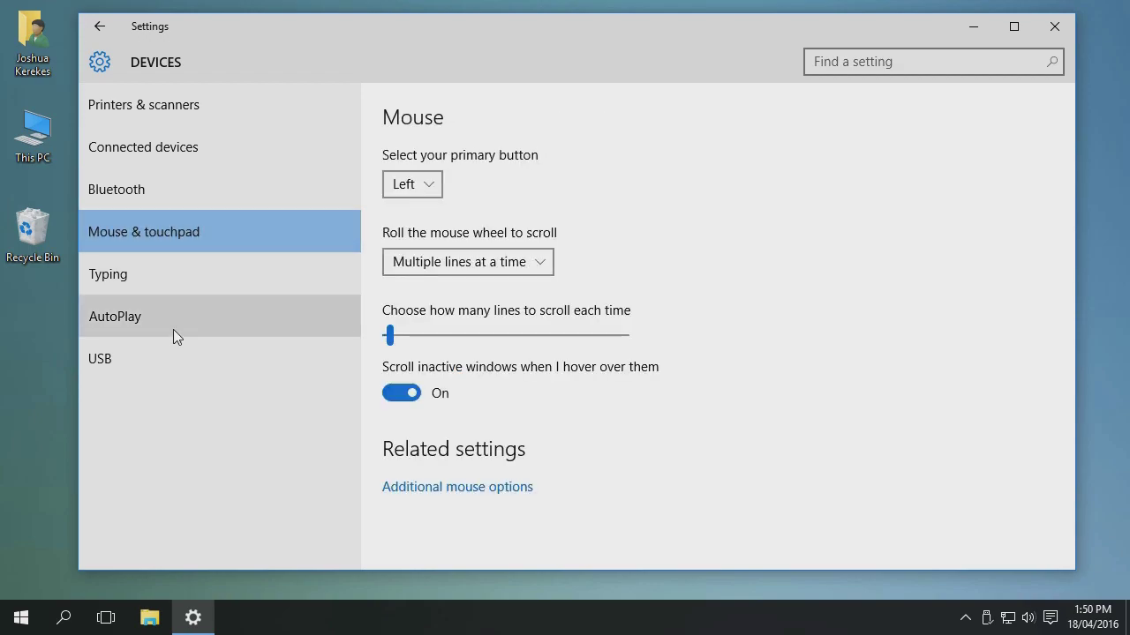
{"action": "left_click", "coordinate": [168, 357]}
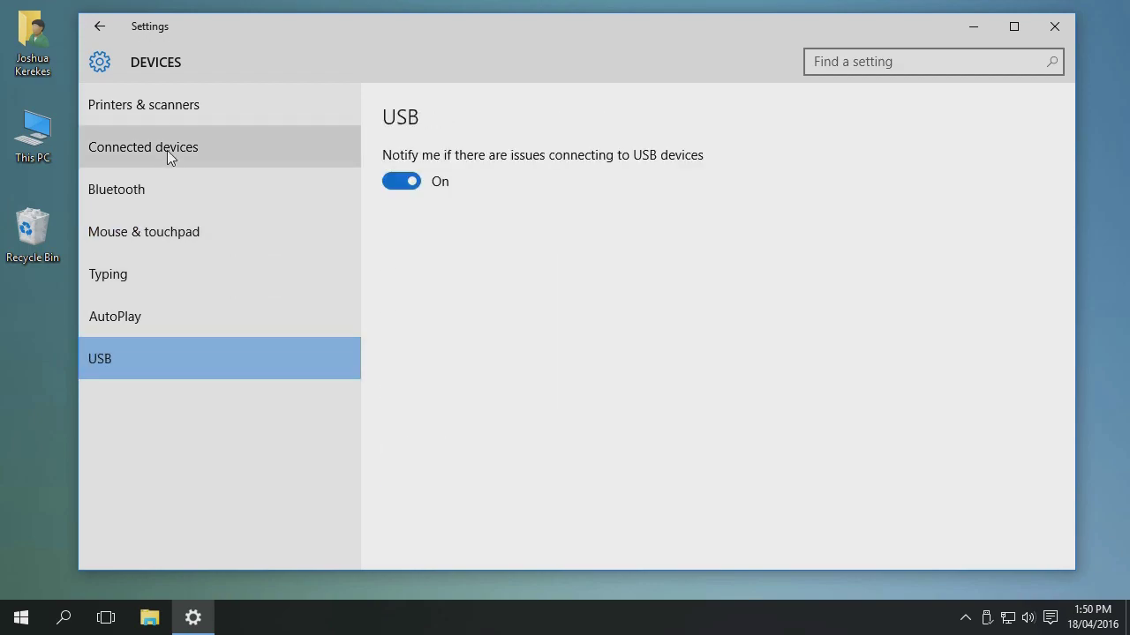
{"action": "left_click", "coordinate": [1059, 35]}
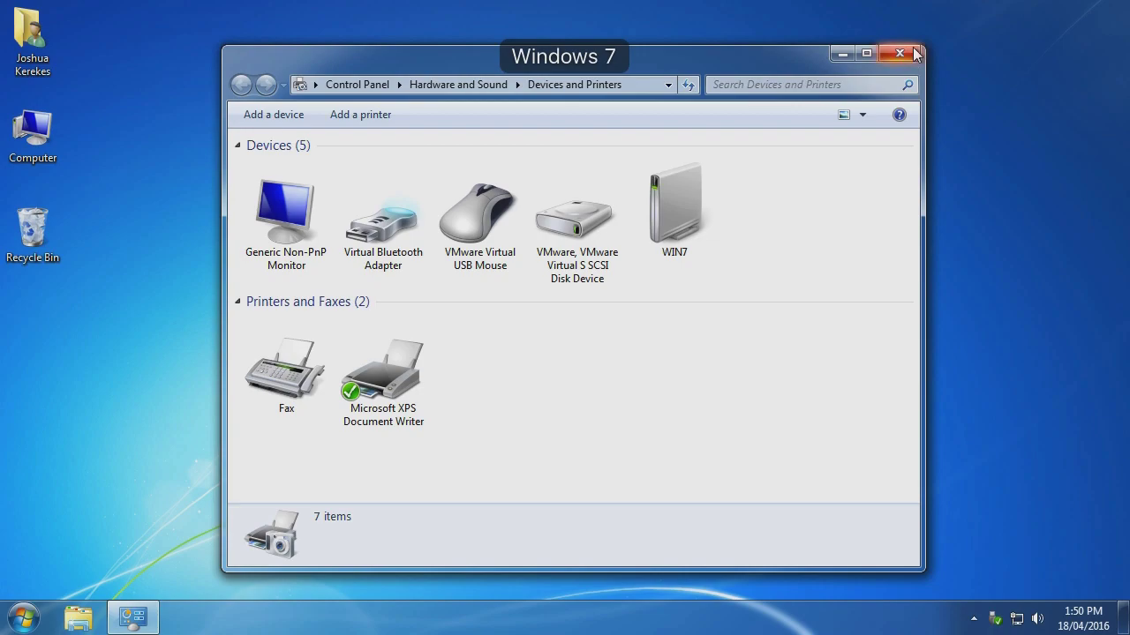
- On the Windows 7 desktop, close the Devices and Printers window and open Control Panel from the Start menu
{"action": "left_click", "coordinate": [899, 54]}
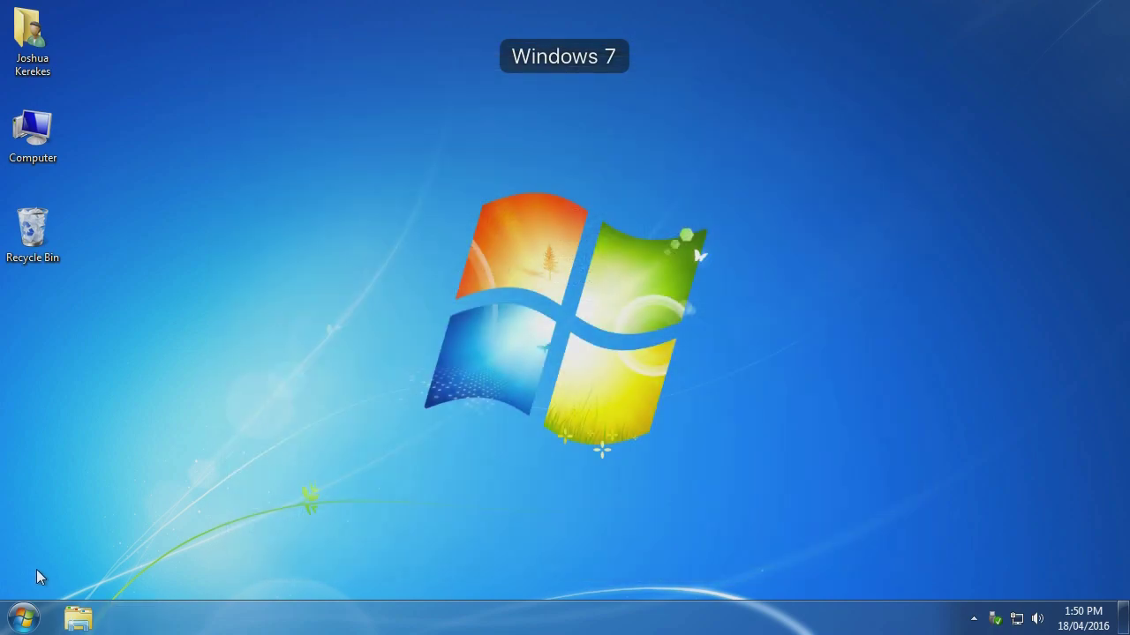
{"action": "left_click", "coordinate": [24, 618]}
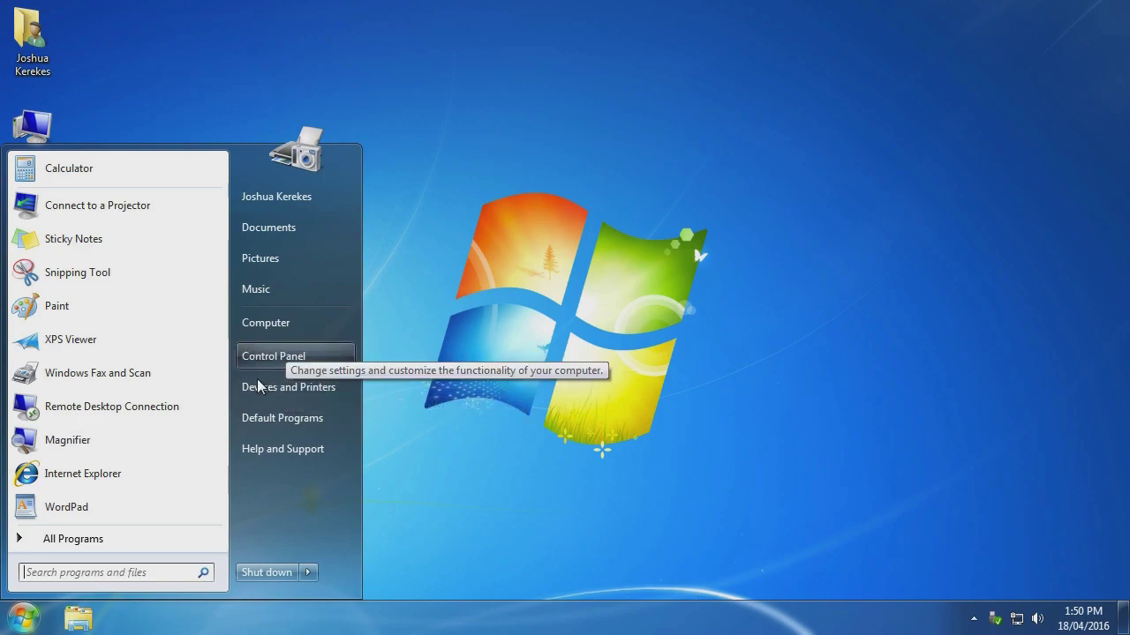
{"action": "left_click", "coordinate": [275, 362]}
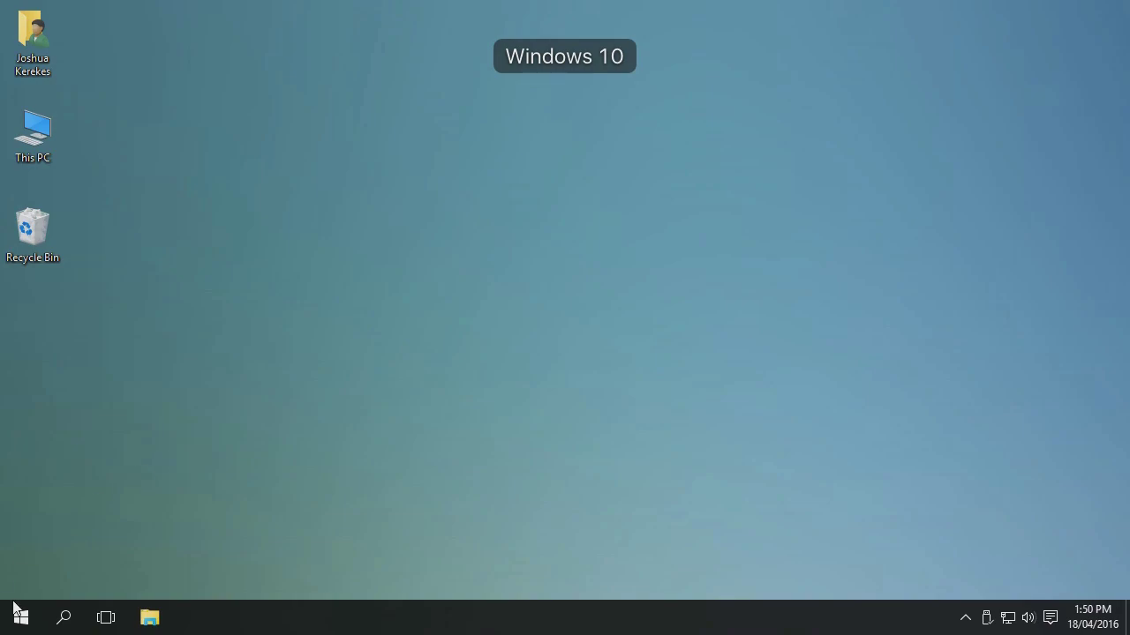
- On the Windows 10 desktop, open the Devices category of Settings for viewing and close the window
{"action": "left_click", "coordinate": [16, 610]}
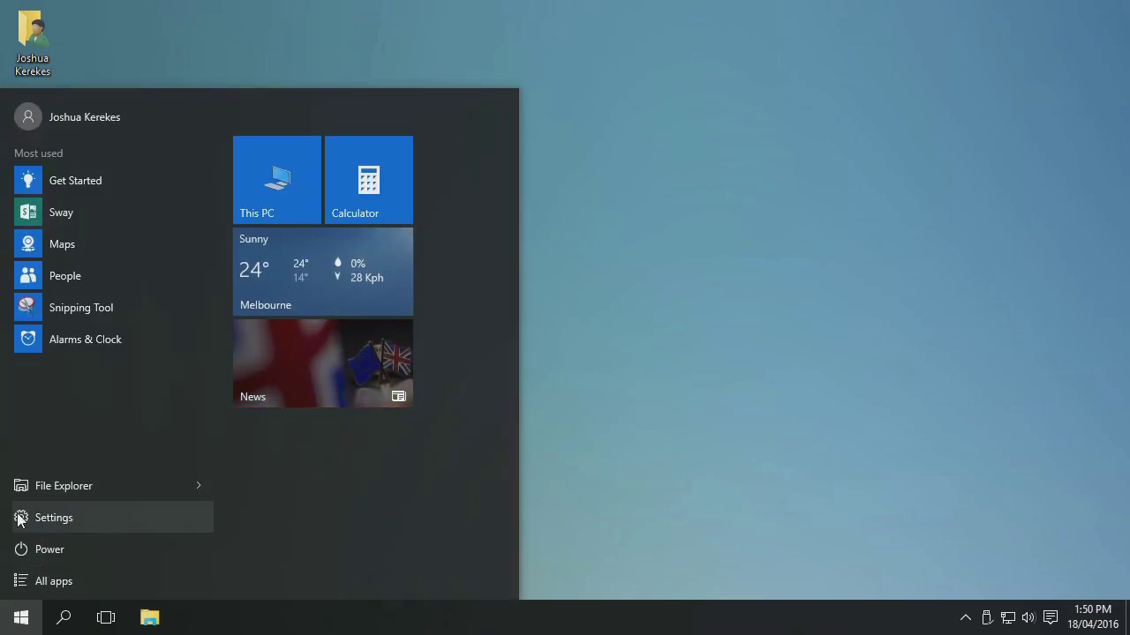
{"action": "left_click", "coordinate": [117, 517]}
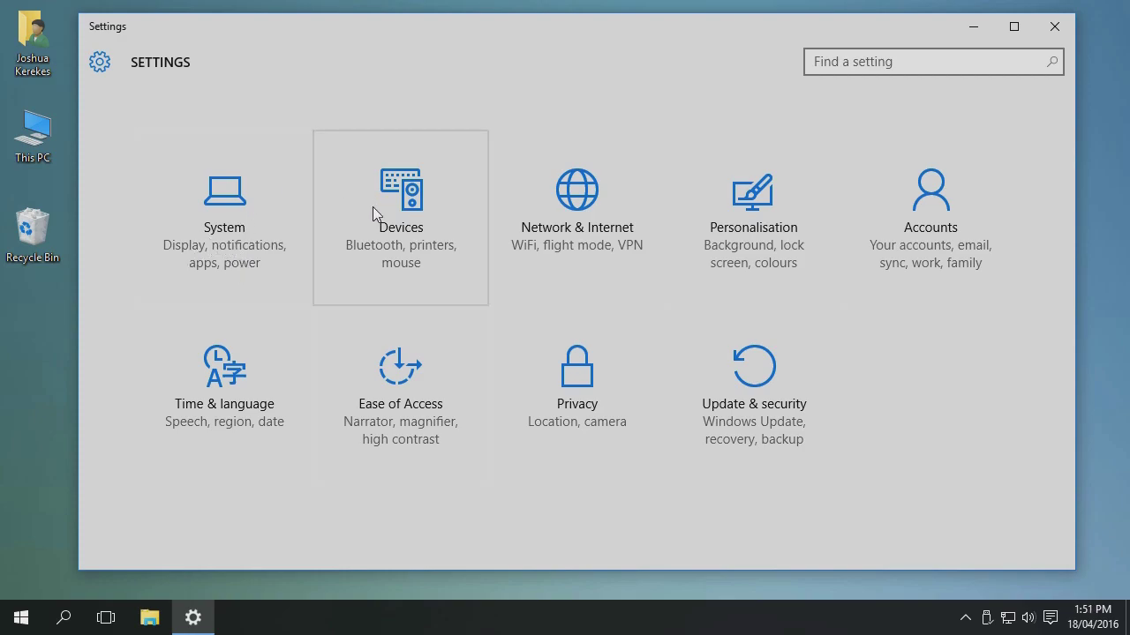
{"action": "left_click", "coordinate": [413, 213]}
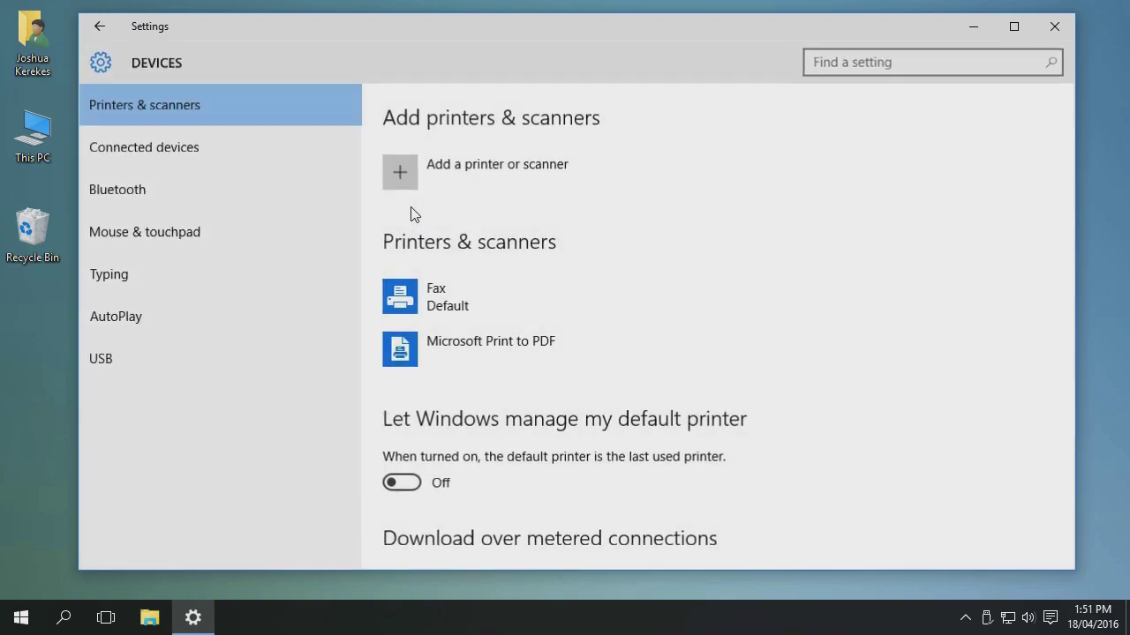
{"action": "left_click", "coordinate": [1052, 28]}
- View the power options offered in the Windows 10 Start menu and dismiss them without choosing one
{"action": "left_click", "coordinate": [22, 618]}
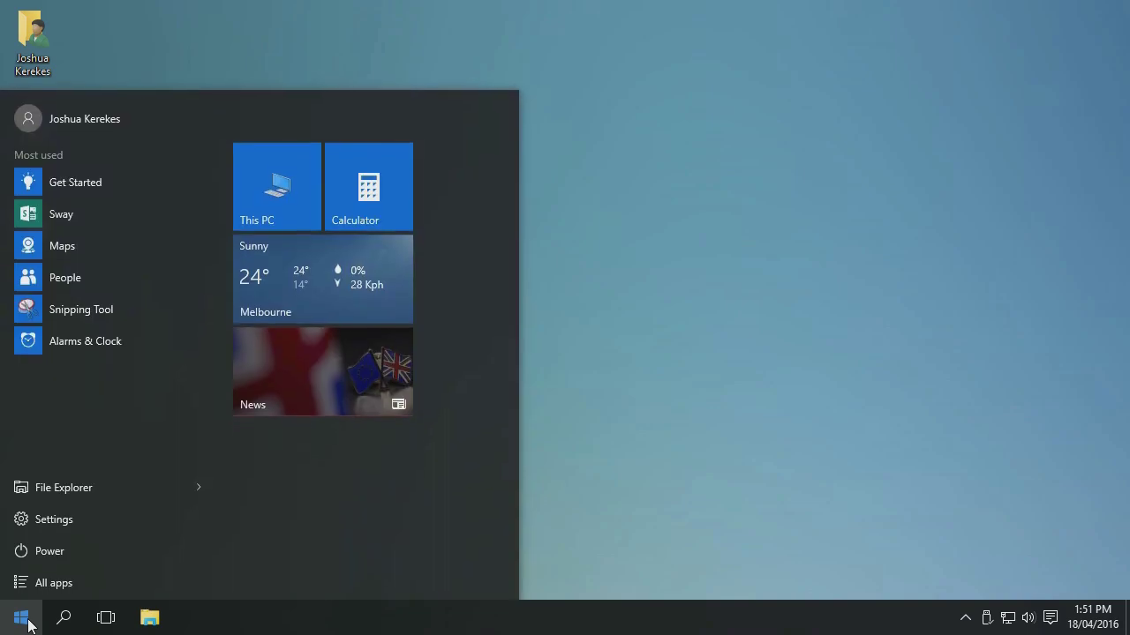
{"action": "left_click", "coordinate": [61, 550]}
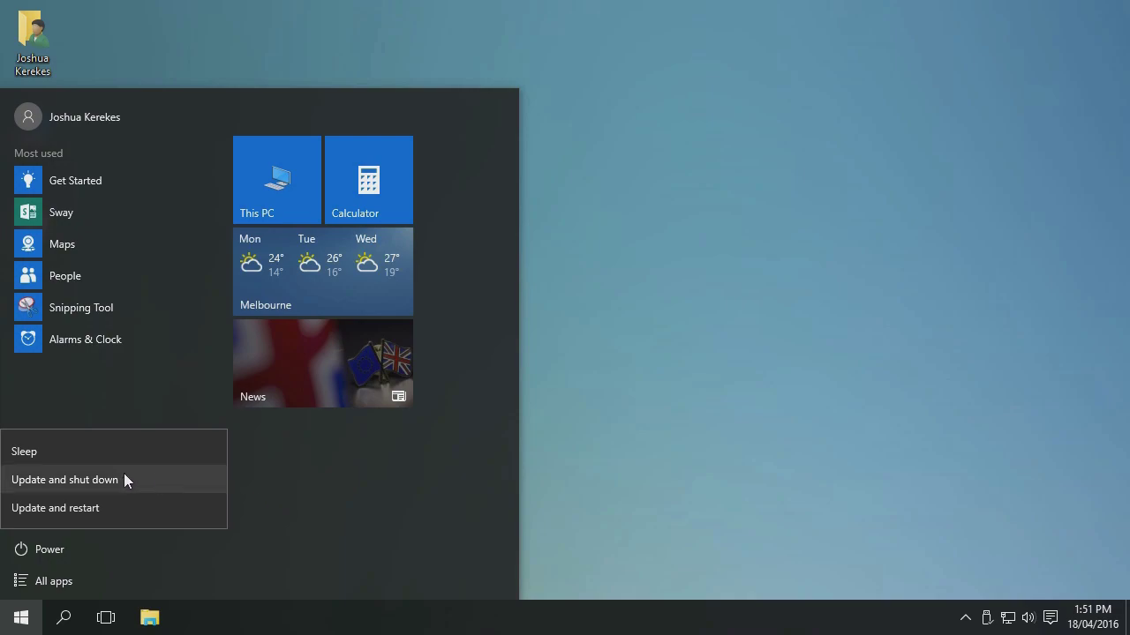
{"action": "left_click", "coordinate": [338, 493]}
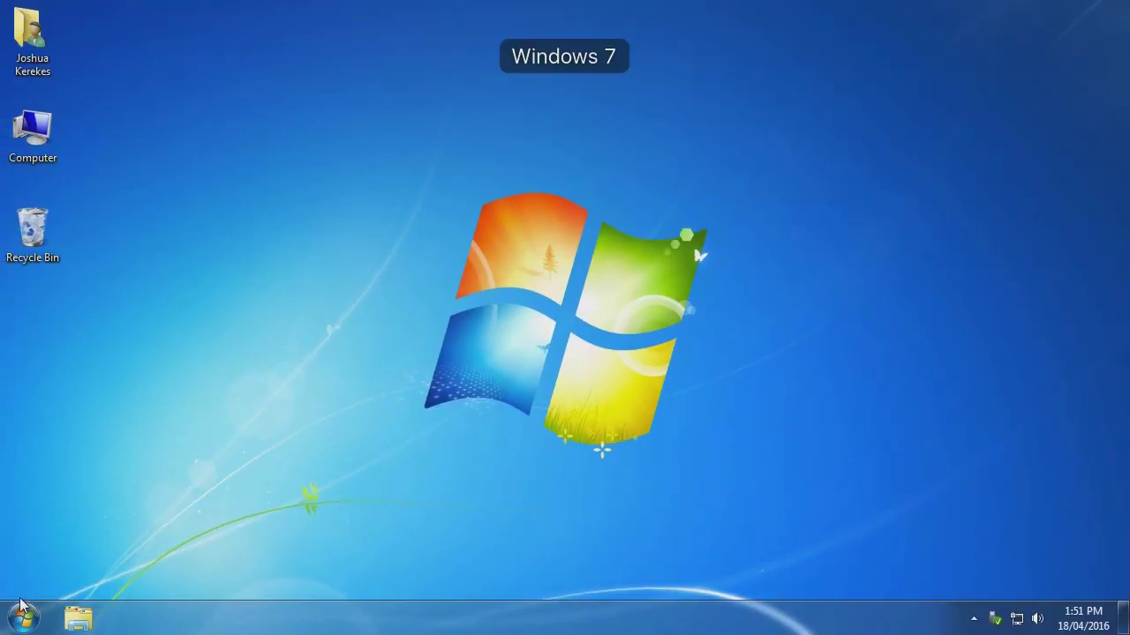
- On the Windows 7 desktop, view the additional shutdown options in the Start menu and dismiss them without choosing one
{"action": "left_click", "coordinate": [23, 617]}
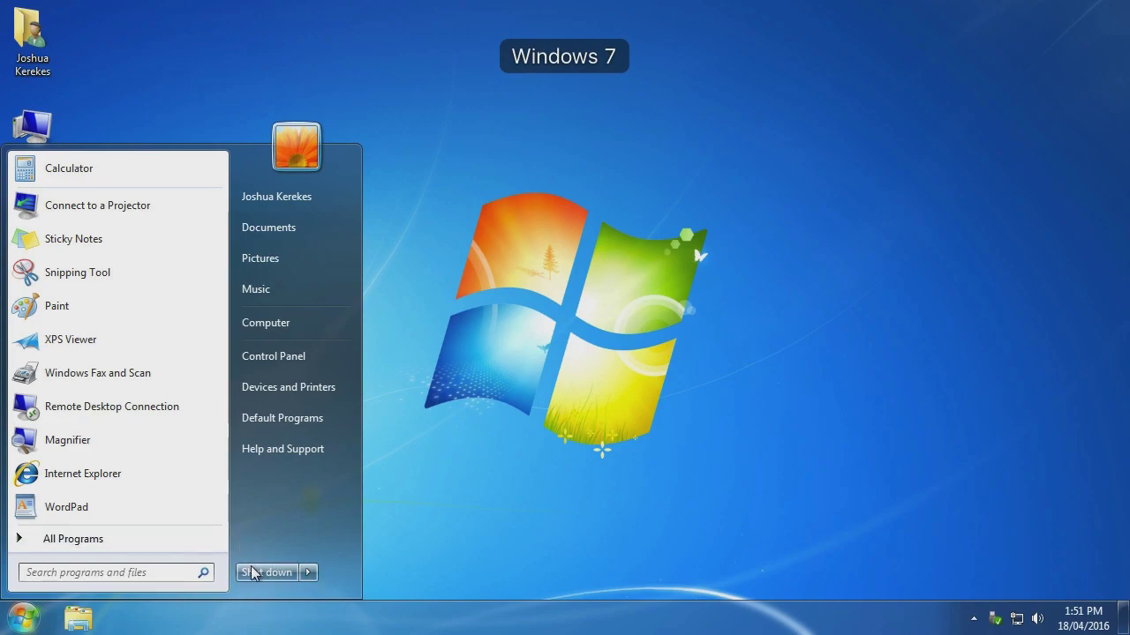
{"action": "left_click", "coordinate": [309, 574]}
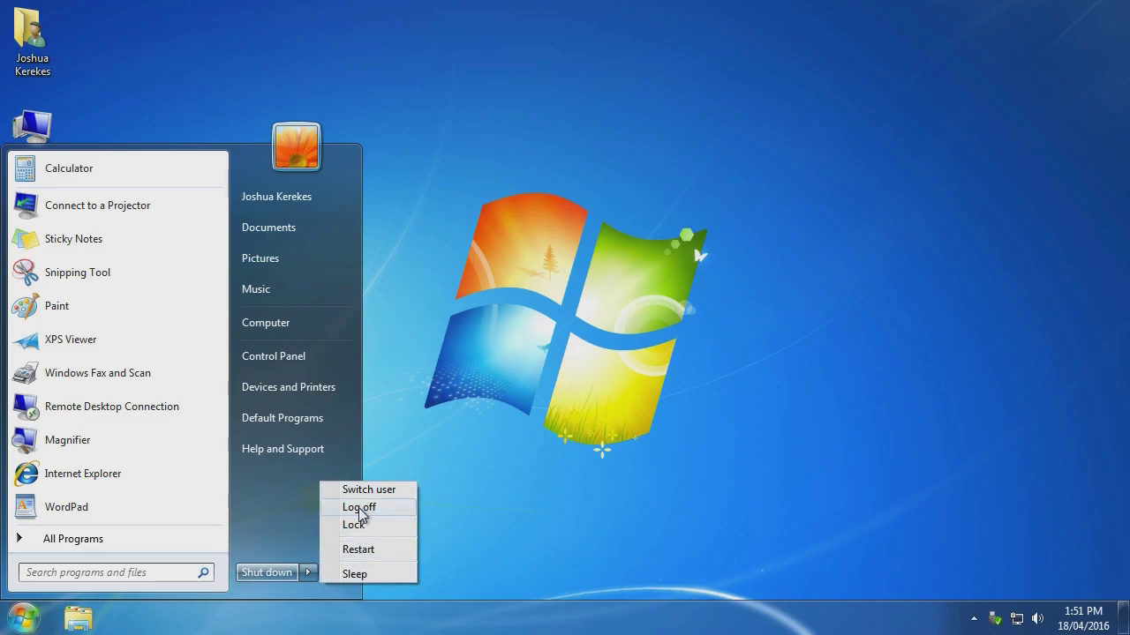
{"action": "left_click", "coordinate": [510, 408]}
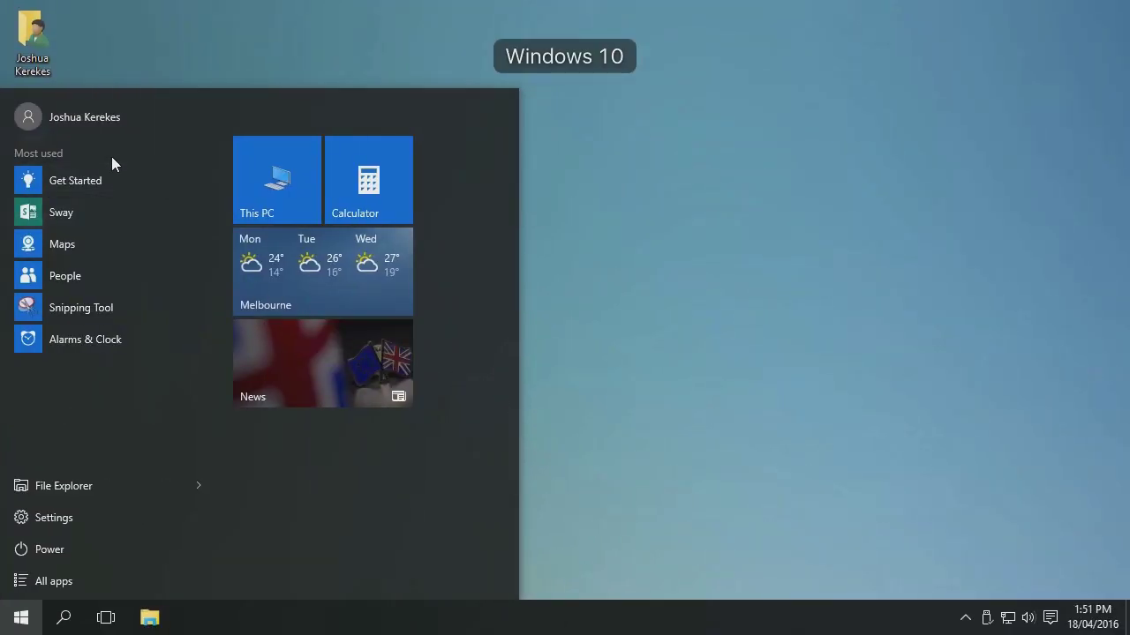
- On the Windows 10 desktop, view the user account options and the power options in the Start menu without choosing any
{"action": "left_click", "coordinate": [117, 122]}
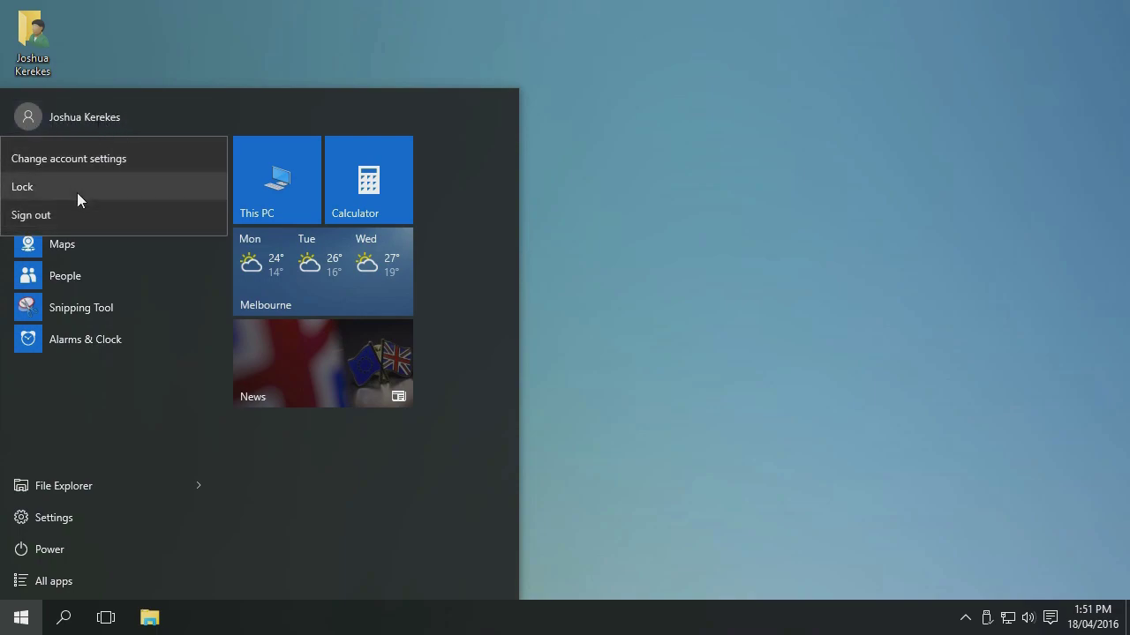
{"action": "left_click", "coordinate": [85, 426]}
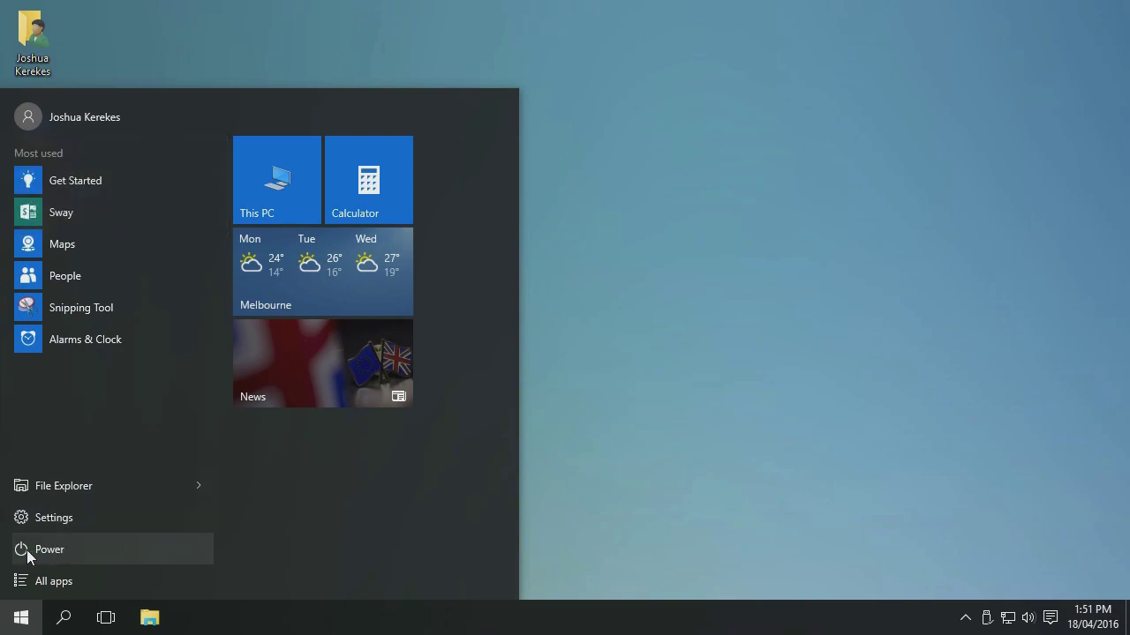
{"action": "left_click", "coordinate": [111, 549]}
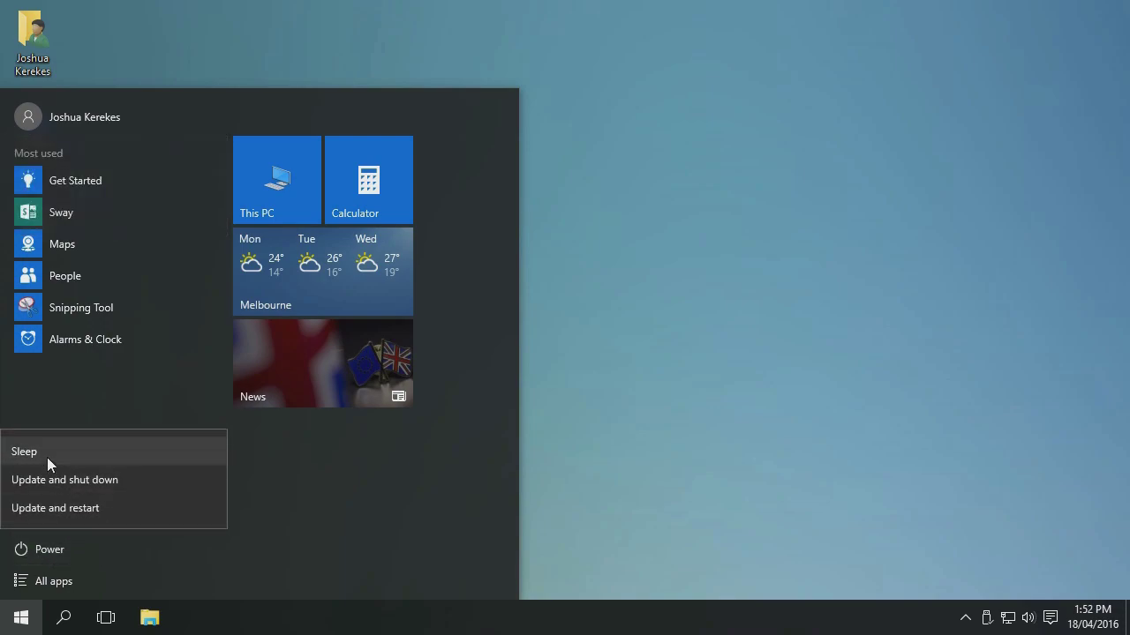
{"action": "left_click", "coordinate": [151, 383]}
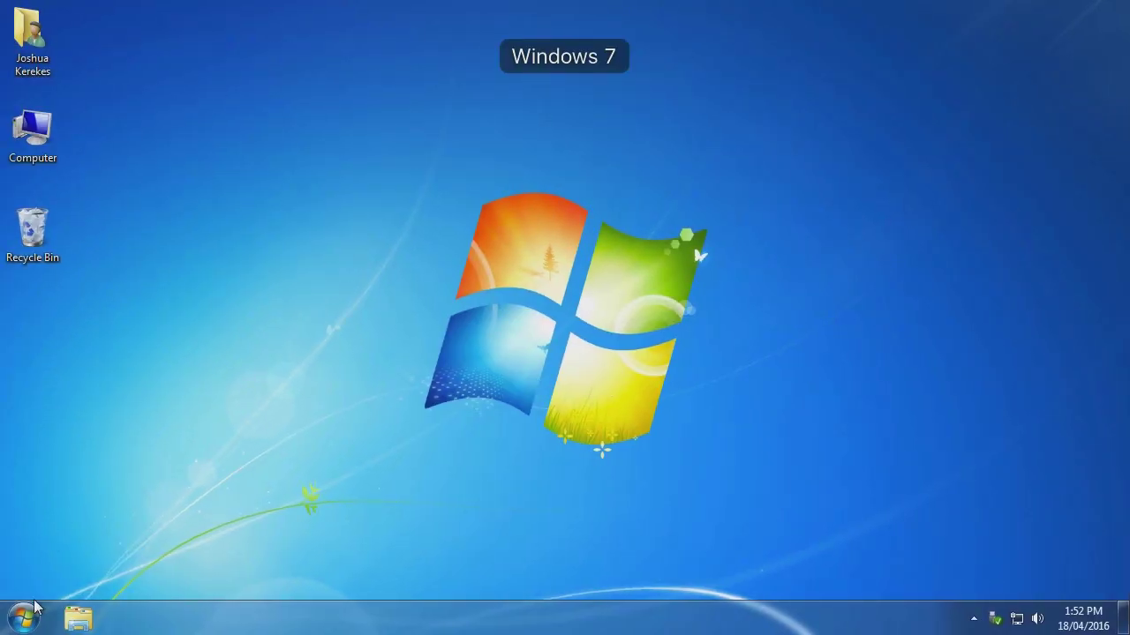
- On the Windows 7 desktop, browse All Programs, launch XPS Viewer and close it, and bring up the program list again
{"action": "left_click", "coordinate": [32, 616]}
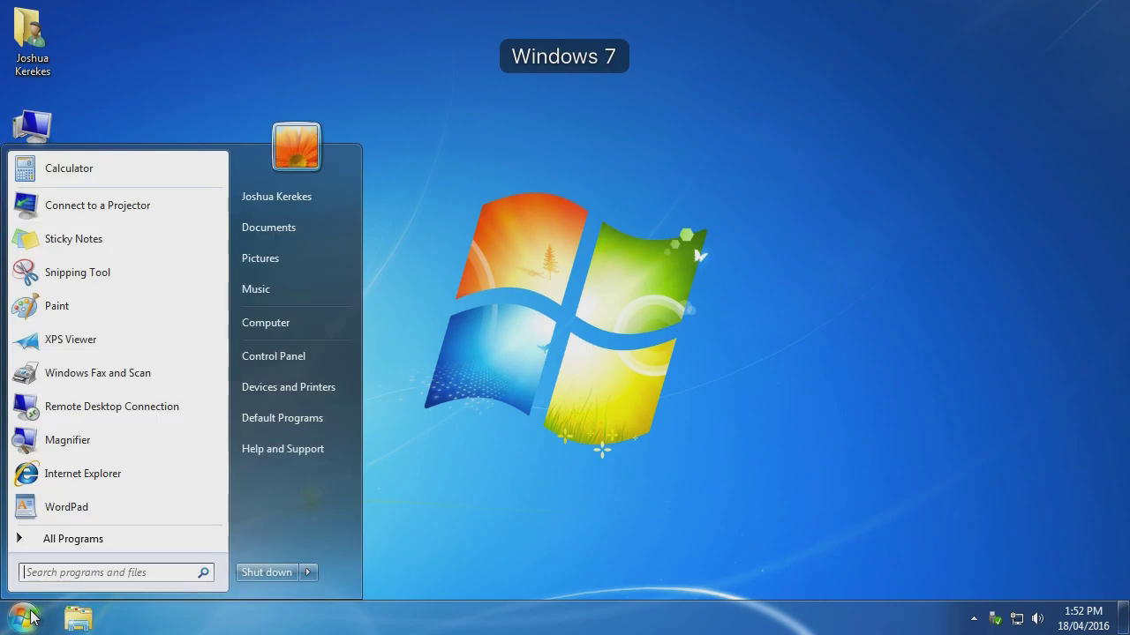
{"action": "left_click", "coordinate": [22, 544]}
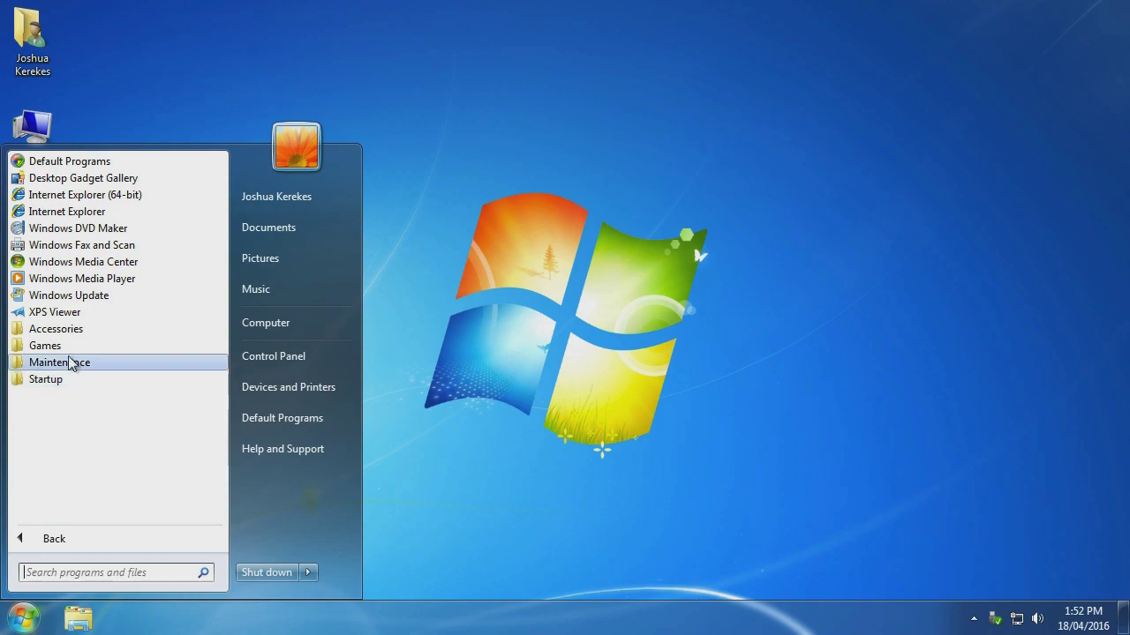
{"action": "left_click", "coordinate": [71, 330]}
{"action": "left_click", "coordinate": [70, 161]}
{"action": "left_click", "coordinate": [64, 319]}
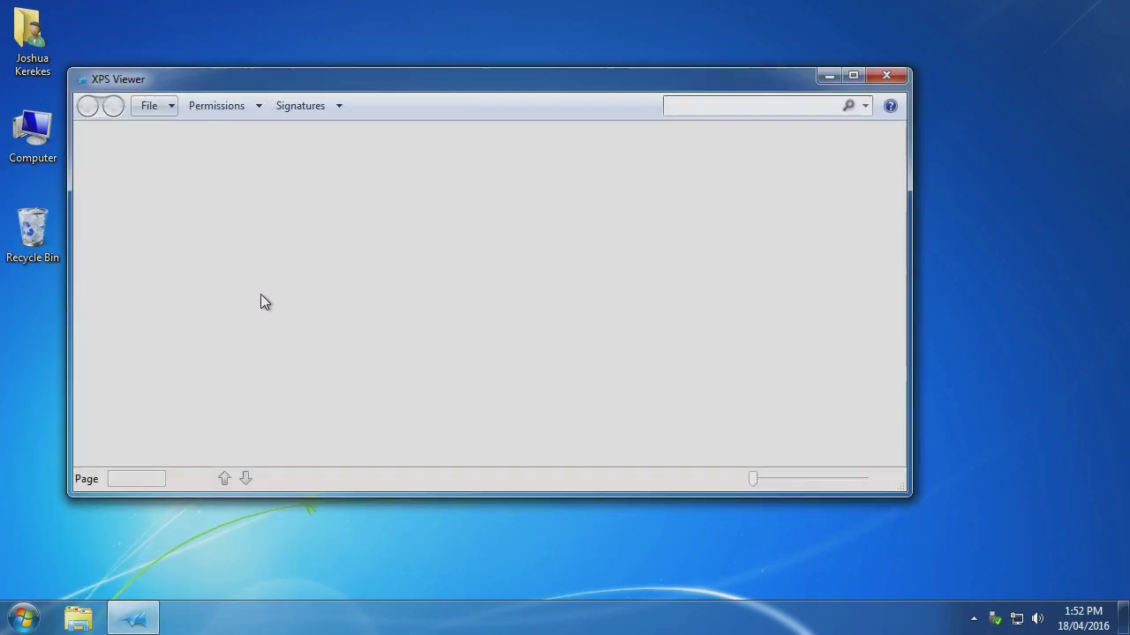
{"action": "left_click", "coordinate": [888, 77]}
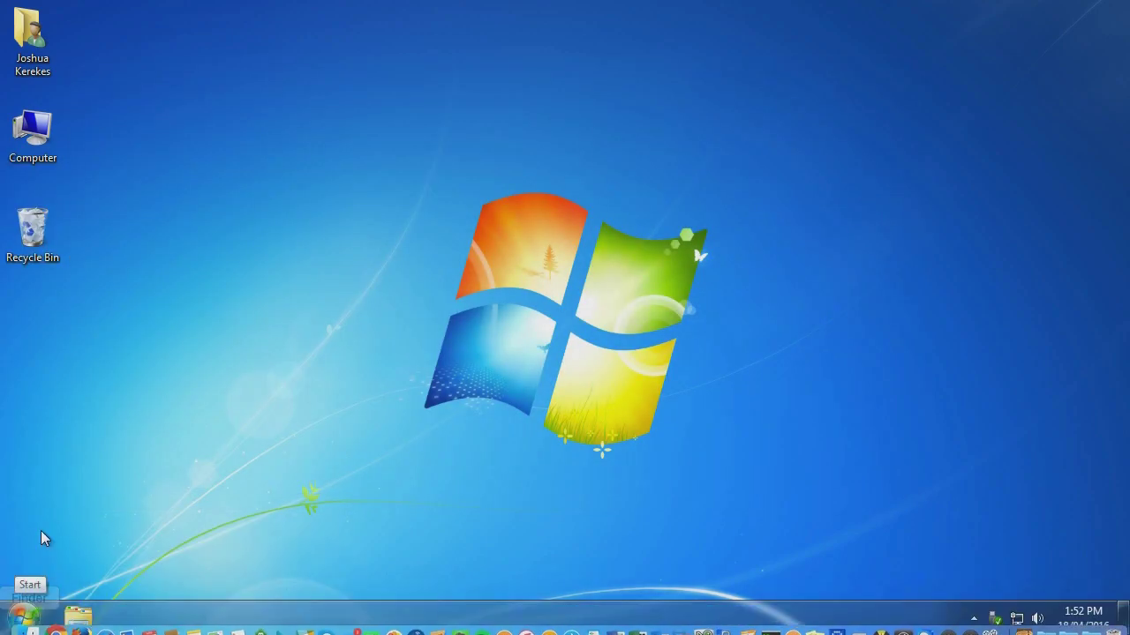
{"action": "left_click", "coordinate": [22, 620]}
{"action": "left_click", "coordinate": [69, 539]}
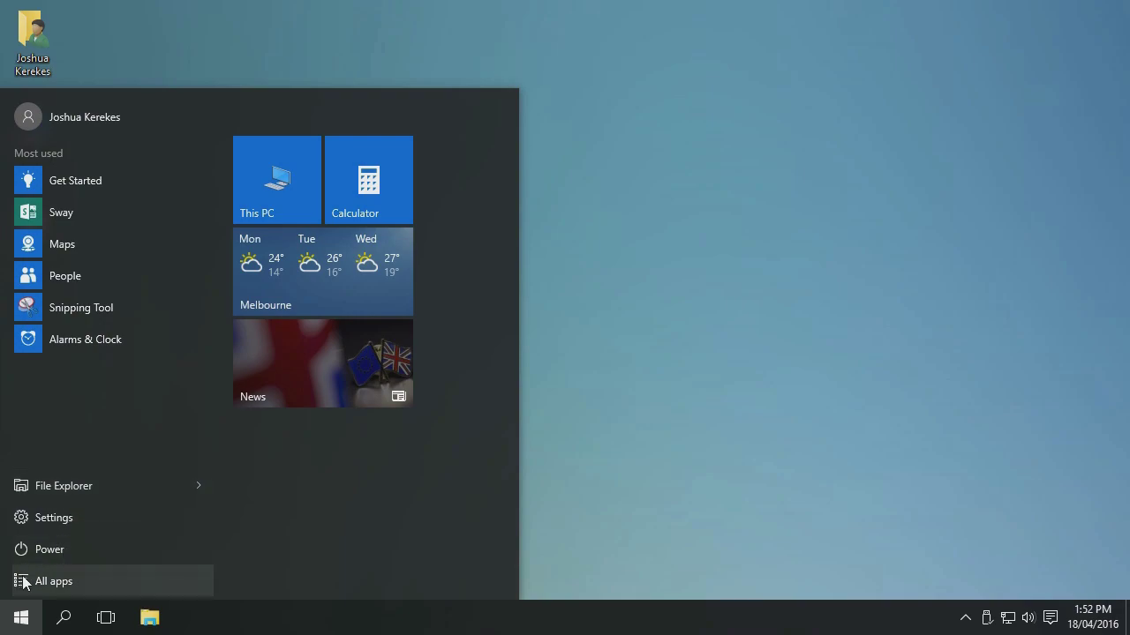
- On the Windows 10 desktop, look through the Windows Accessories folder in the All apps list and collapse it
{"action": "left_click", "coordinate": [146, 578]}
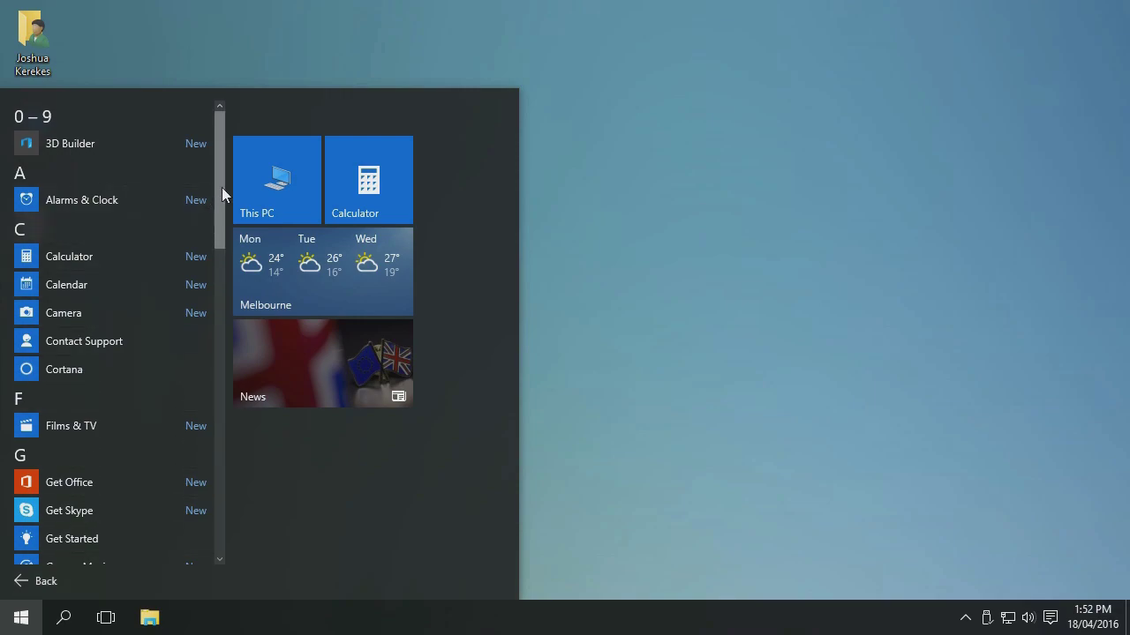
{"action": "left_click_drag", "start_coordinate": [221, 187], "coordinate": [191, 506]}
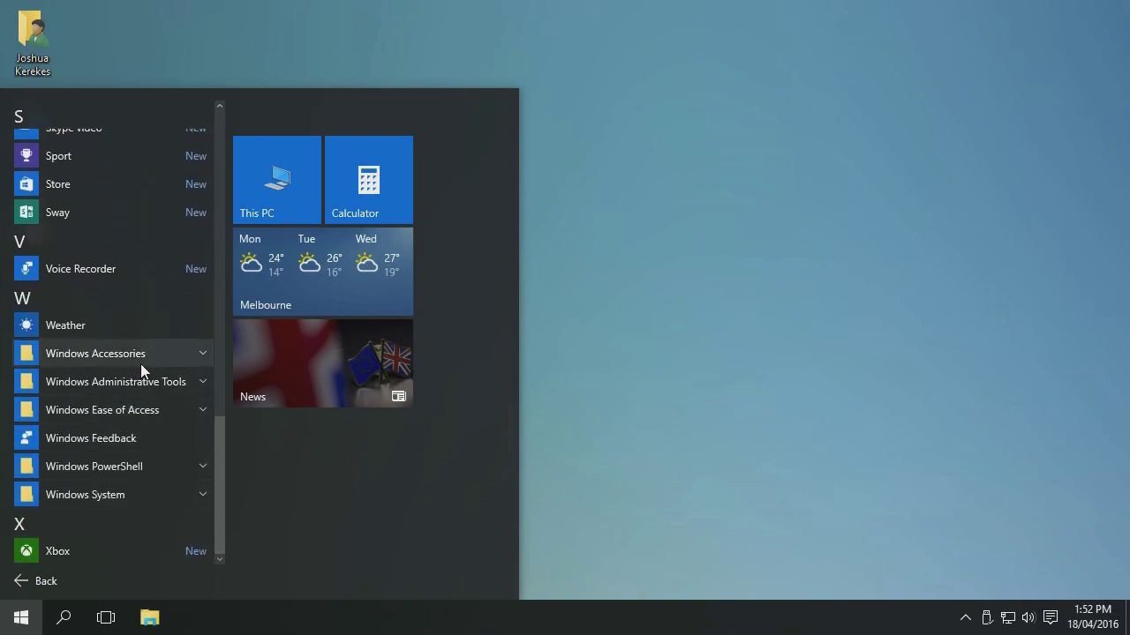
{"action": "left_click", "coordinate": [203, 353]}
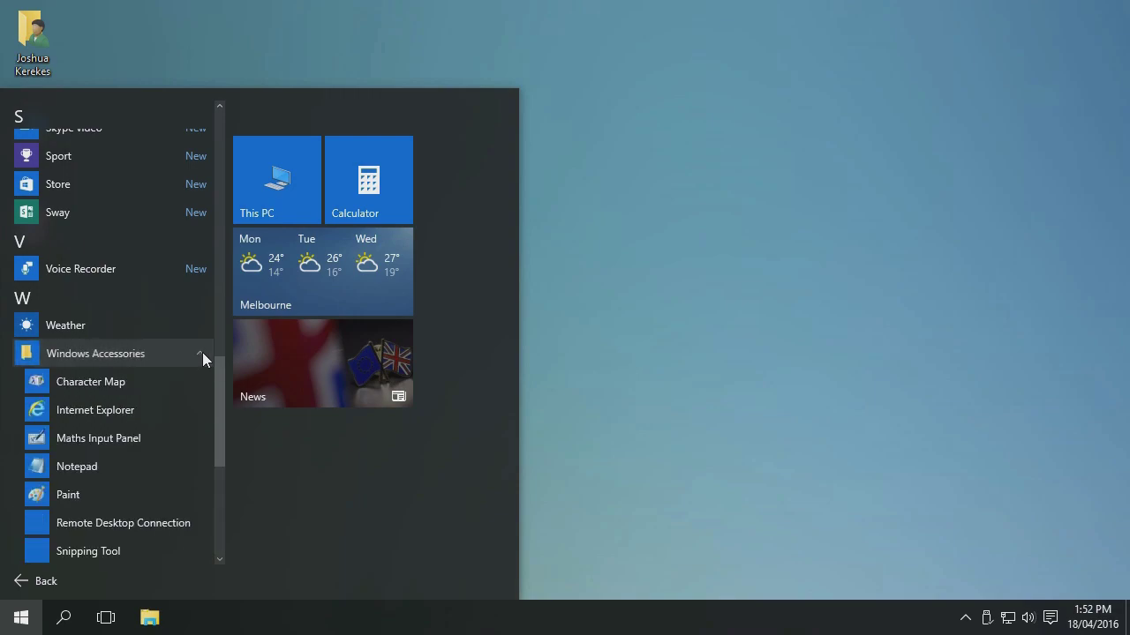
{"action": "scroll", "coordinate": [141, 376], "scroll_direction": "down", "scroll_amount": 2}
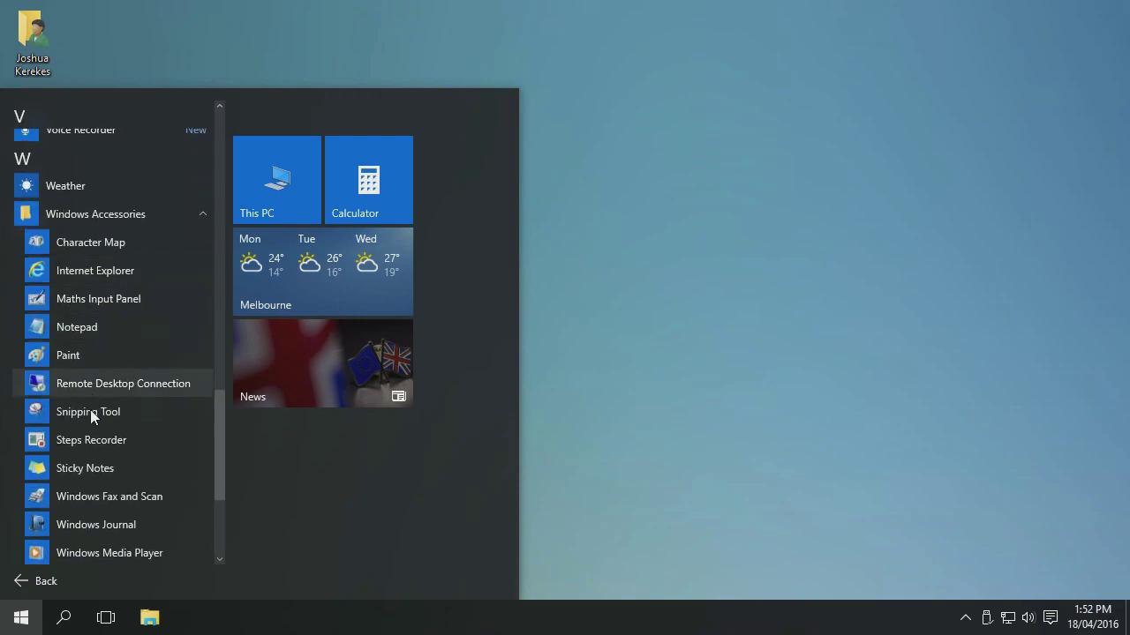
{"action": "left_click", "coordinate": [203, 213]}
- Look through the alphabetical All apps list from its beginning to the S entries and return to the main Start menu
{"action": "scroll", "coordinate": [202, 291], "scroll_direction": "up", "scroll_amount": 2}
{"action": "scroll", "coordinate": [202, 291], "scroll_direction": "up", "scroll_amount": 12}
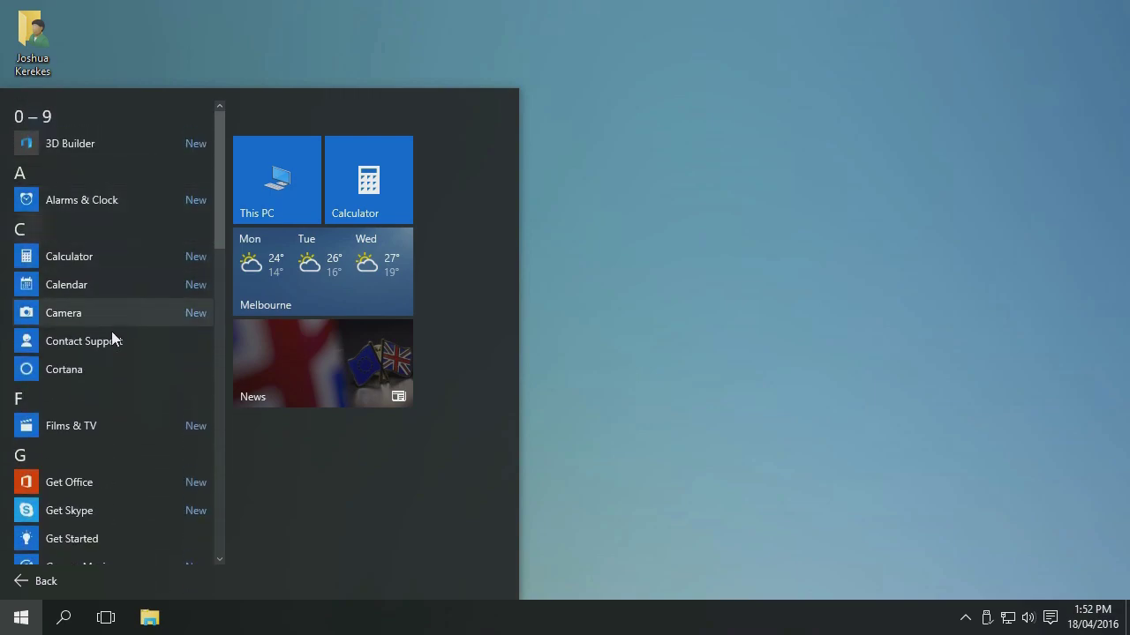
{"action": "scroll", "coordinate": [71, 323], "scroll_direction": "down", "scroll_amount": 2}
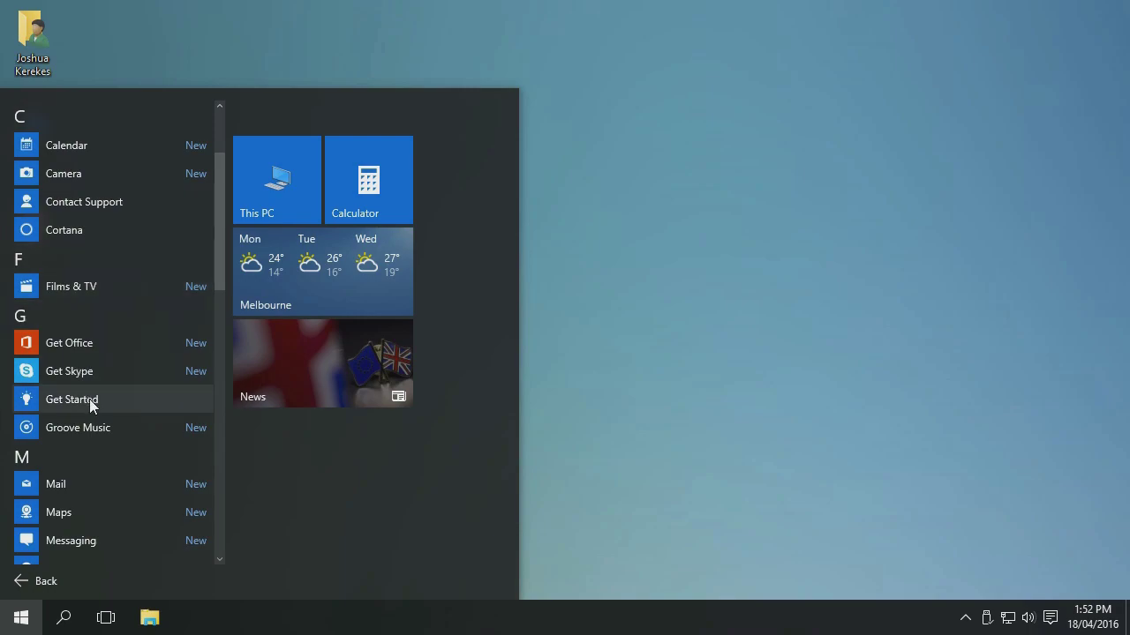
{"action": "scroll", "coordinate": [89, 399], "scroll_direction": "down", "scroll_amount": 3}
{"action": "scroll", "coordinate": [89, 399], "scroll_direction": "down", "scroll_amount": 1}
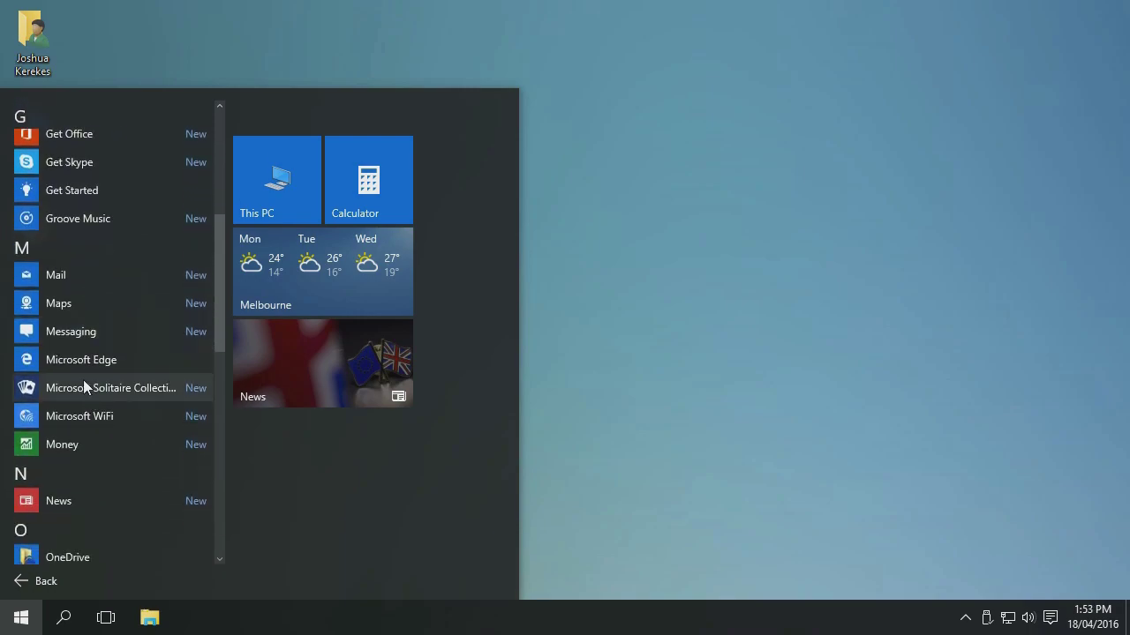
{"action": "scroll", "coordinate": [83, 383], "scroll_direction": "down", "scroll_amount": 1}
{"action": "scroll", "coordinate": [78, 374], "scroll_direction": "down", "scroll_amount": 2}
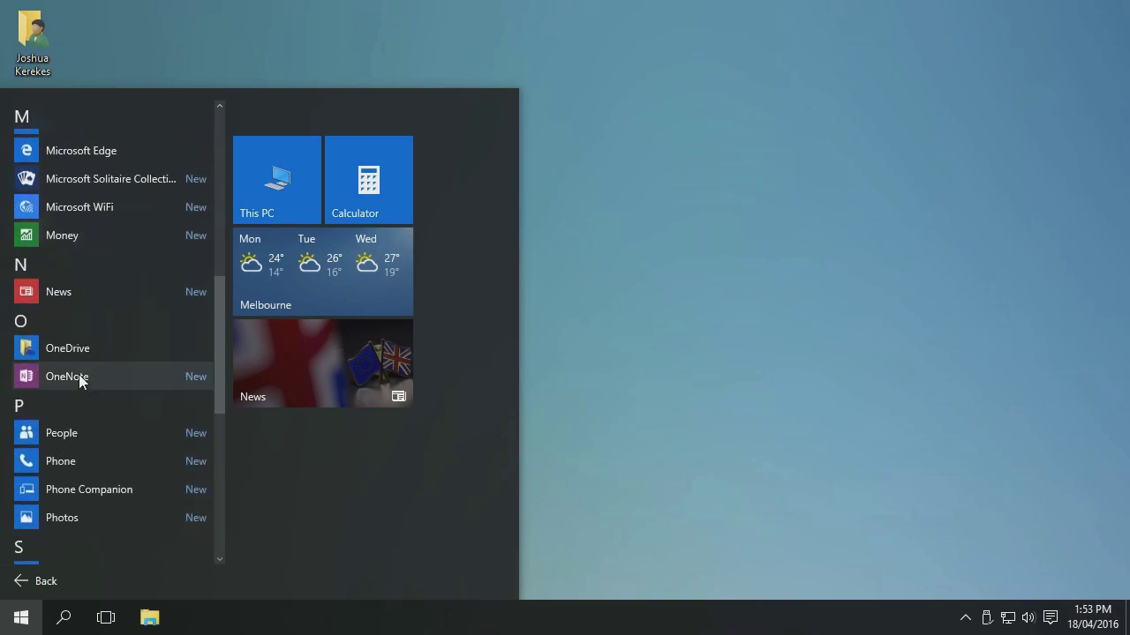
{"action": "scroll", "coordinate": [91, 346], "scroll_direction": "down", "scroll_amount": 1}
{"action": "scroll", "coordinate": [92, 341], "scroll_direction": "down", "scroll_amount": 1}
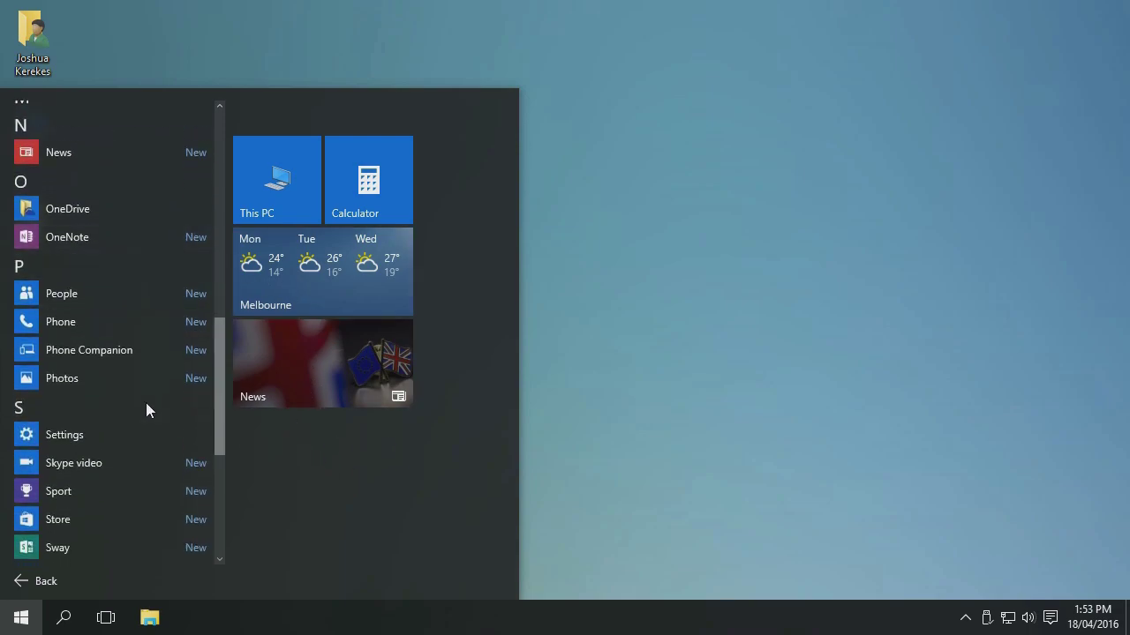
{"action": "left_click", "coordinate": [44, 581]}
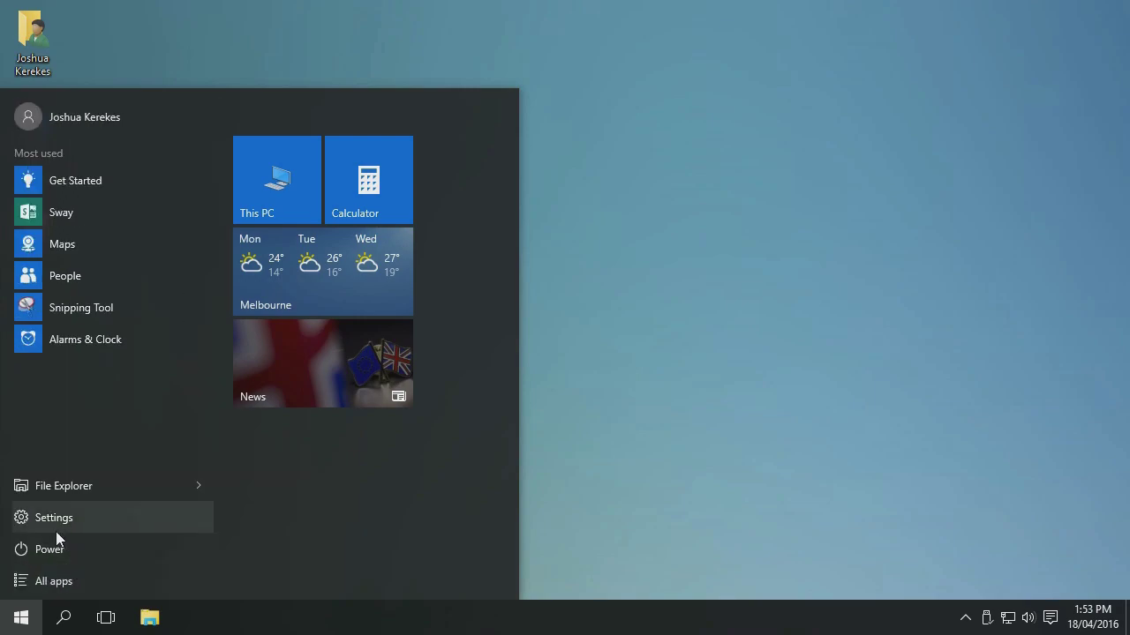
- Pin OneNote from the All apps list to Start and return to the main Start menu
{"action": "left_click", "coordinate": [40, 580]}
{"action": "scroll", "coordinate": [97, 362], "scroll_direction": "down", "scroll_amount": 5}
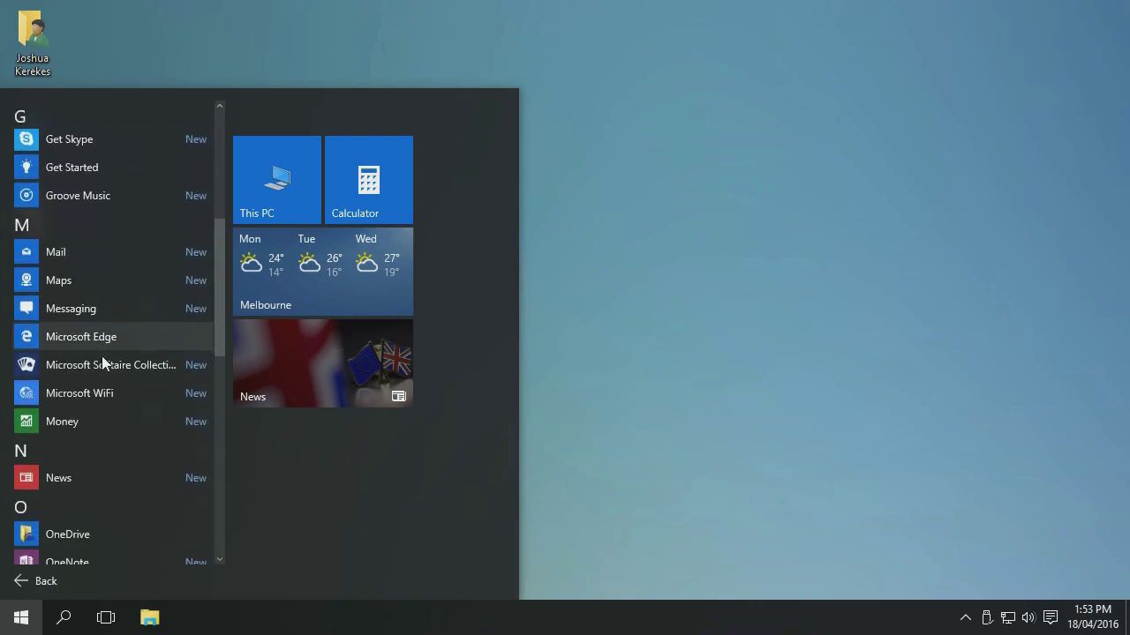
{"action": "scroll", "coordinate": [101, 355], "scroll_direction": "down", "scroll_amount": 3}
{"action": "right_click", "coordinate": [83, 305]}
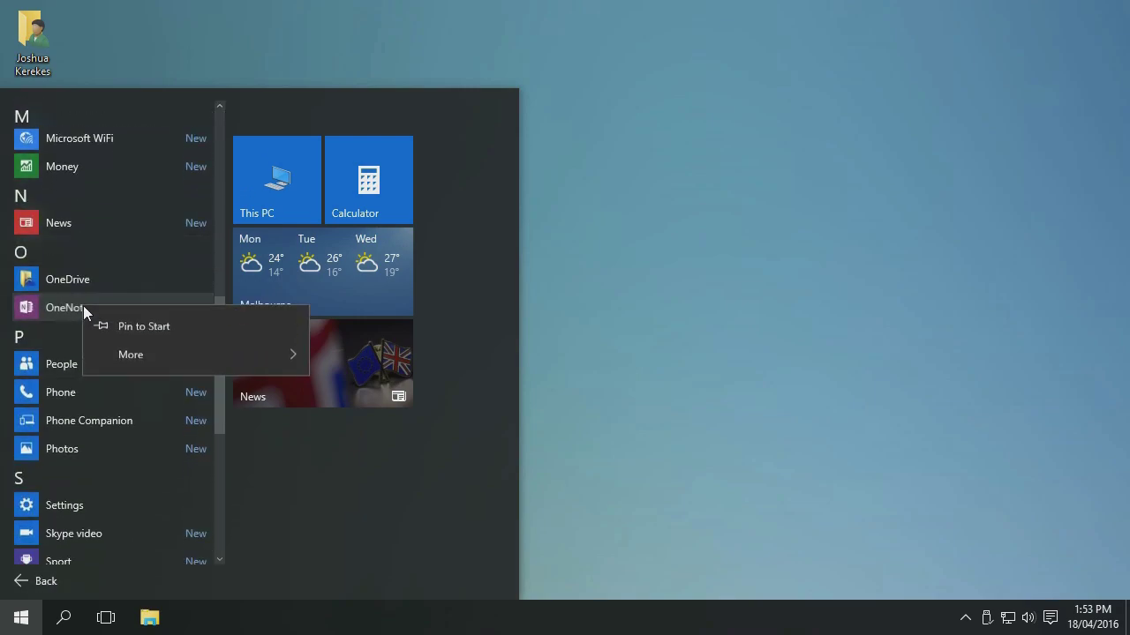
{"action": "left_click", "coordinate": [124, 326]}
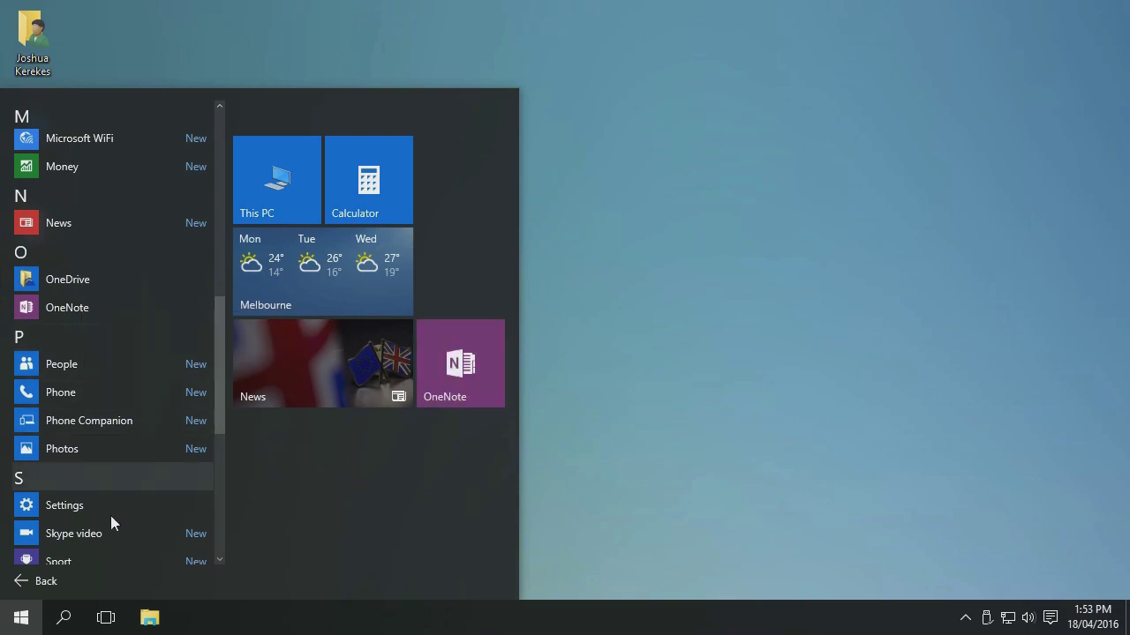
{"action": "left_click", "coordinate": [24, 581]}
- Move the OneNote tile to a separate group below the News tile, and launch OneNote from it and close the app
{"action": "left_click_drag", "start_coordinate": [435, 388], "coordinate": [270, 493]}
{"action": "left_click", "coordinate": [274, 494]}
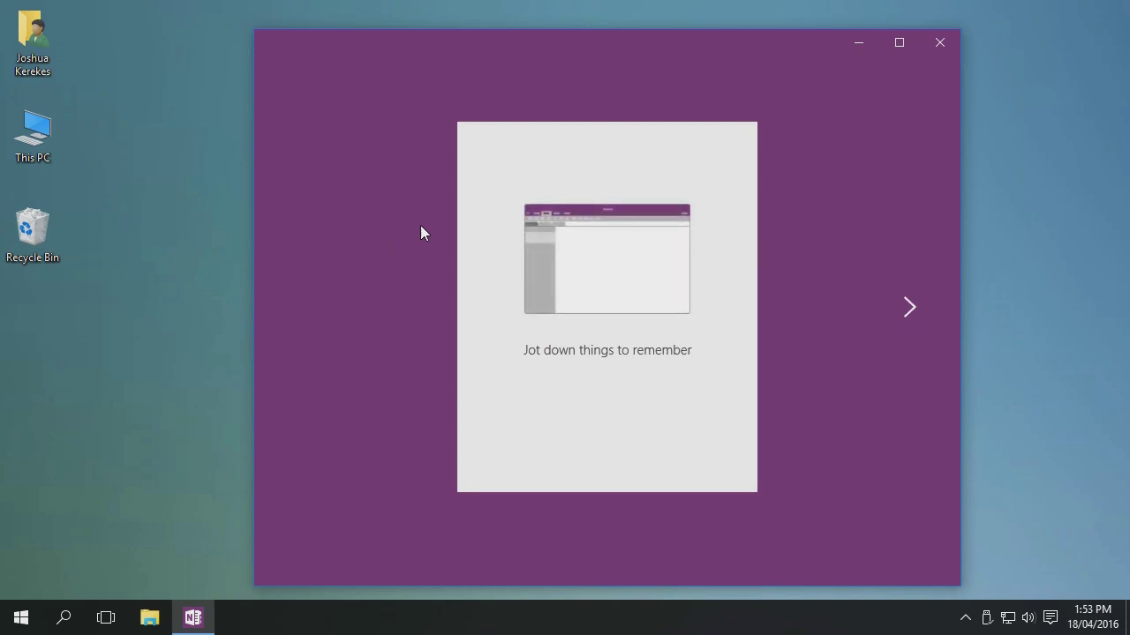
{"action": "left_click", "coordinate": [939, 42]}
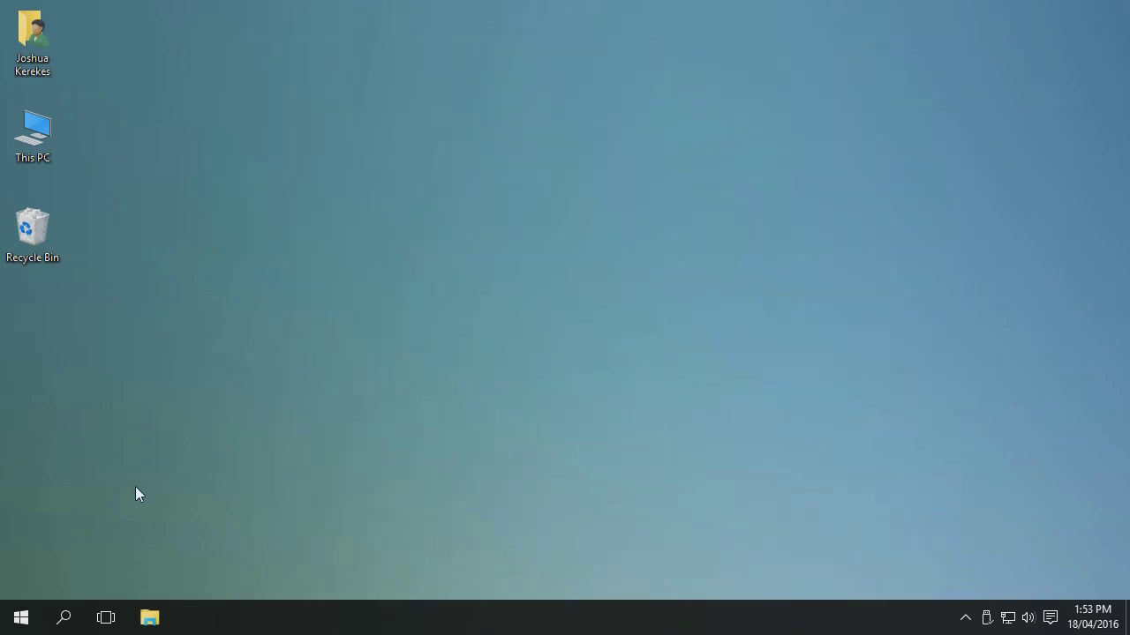
- Unpin the OneNote tile from the Start menu
{"action": "left_click", "coordinate": [19, 616]}
{"action": "right_click", "coordinate": [271, 475]}
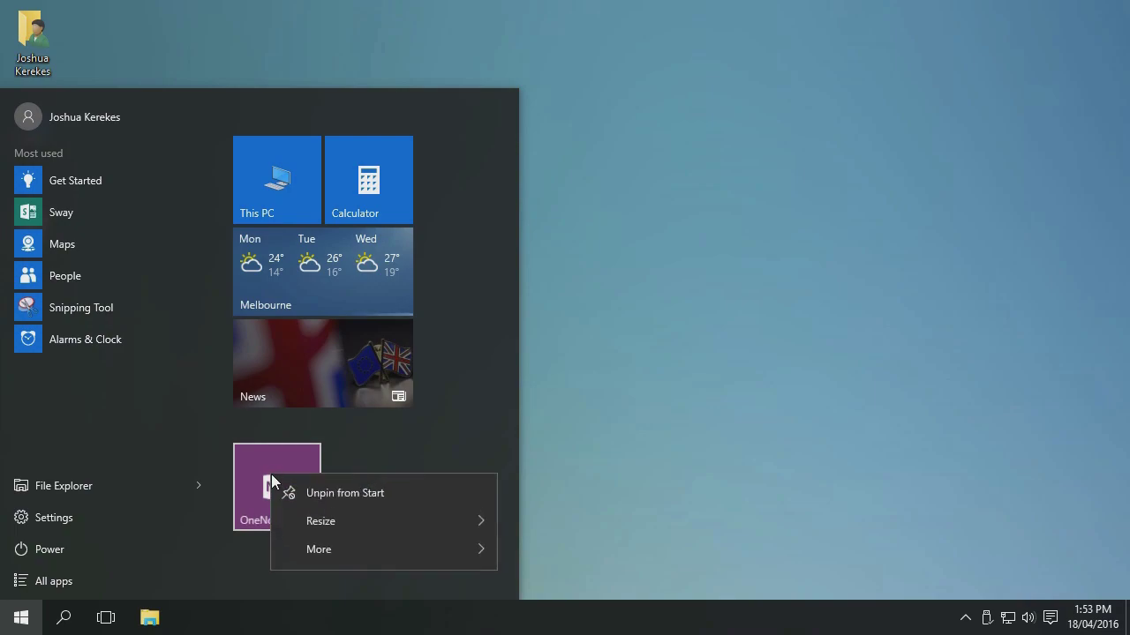
{"action": "left_click", "coordinate": [310, 498]}
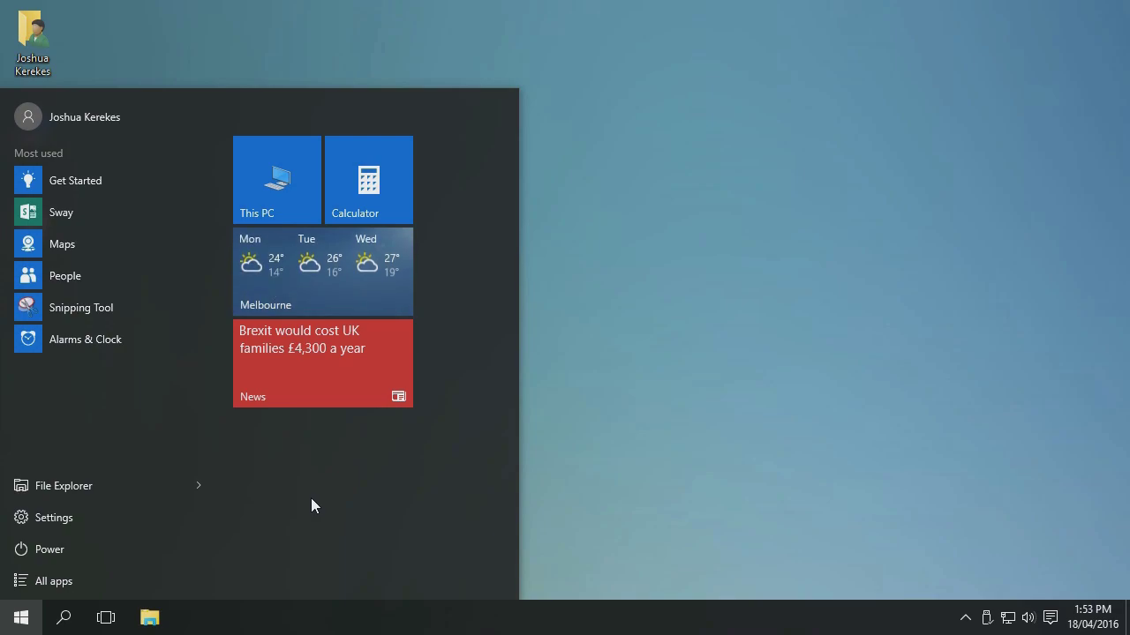
- Close and reopen the Windows 10 Start menu, and open the taskbar search
{"action": "left_click", "coordinate": [15, 622]}
{"action": "left_click", "coordinate": [21, 616]}
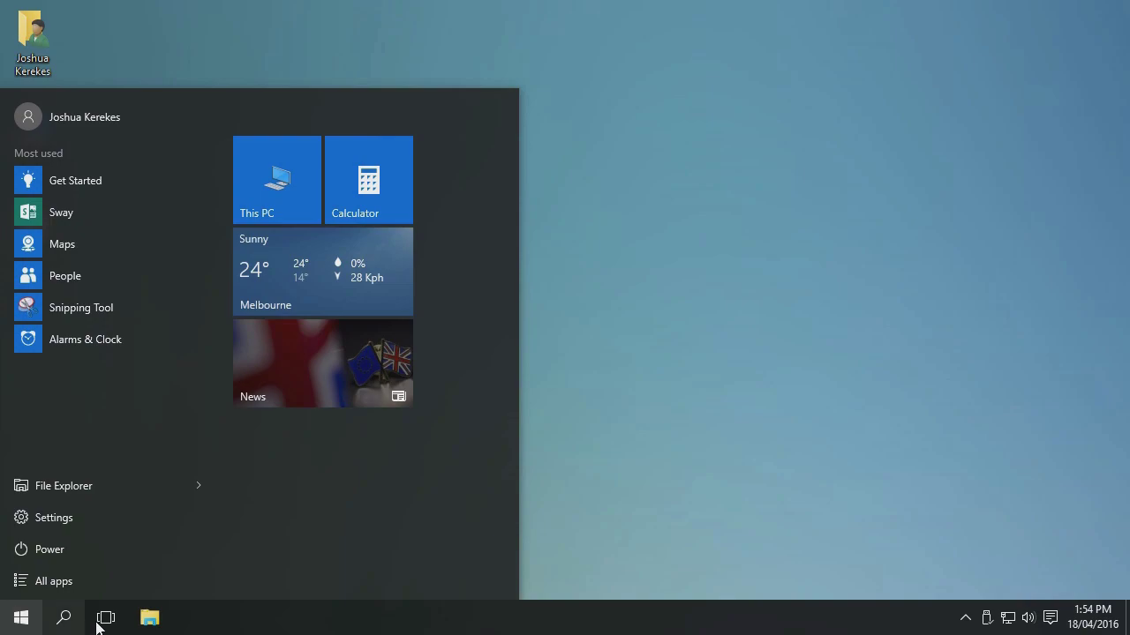
{"action": "left_click", "coordinate": [64, 622]}
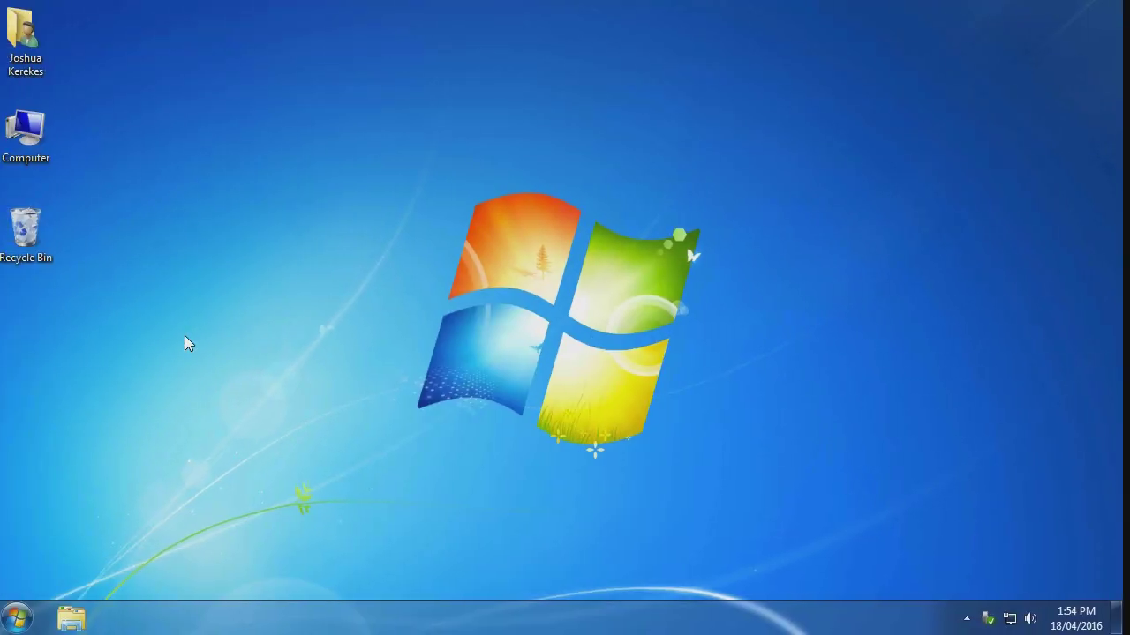
- On the Windows 7 desktop, search the Start menu for "paint", clear the query and search for "test"
{"action": "left_click", "coordinate": [23, 617]}
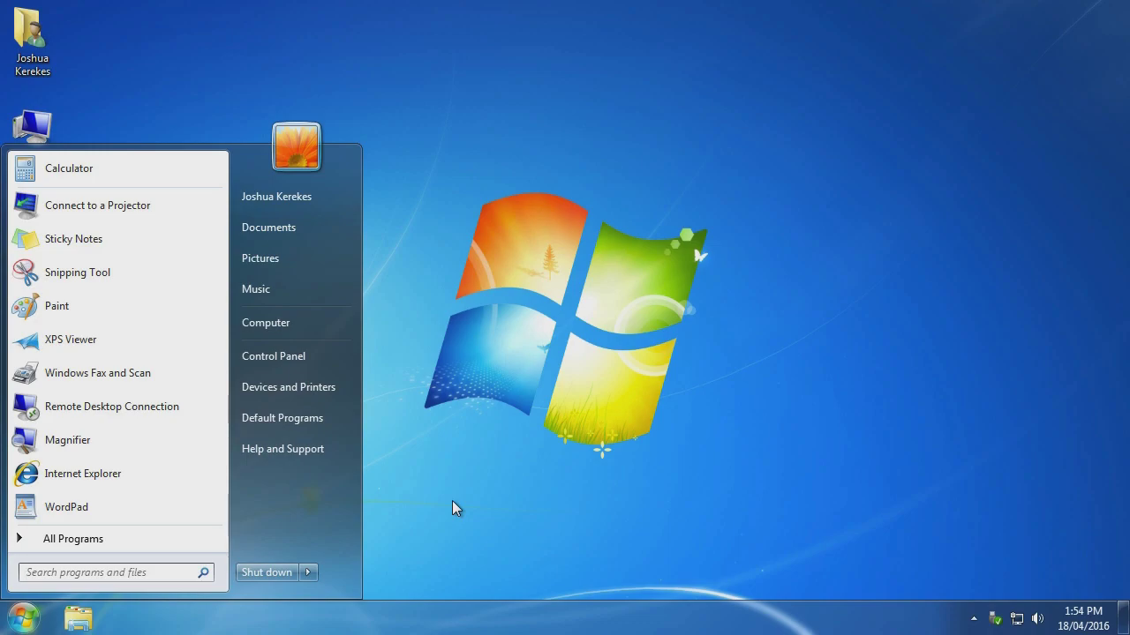
{"action": "type", "text": "paint"}
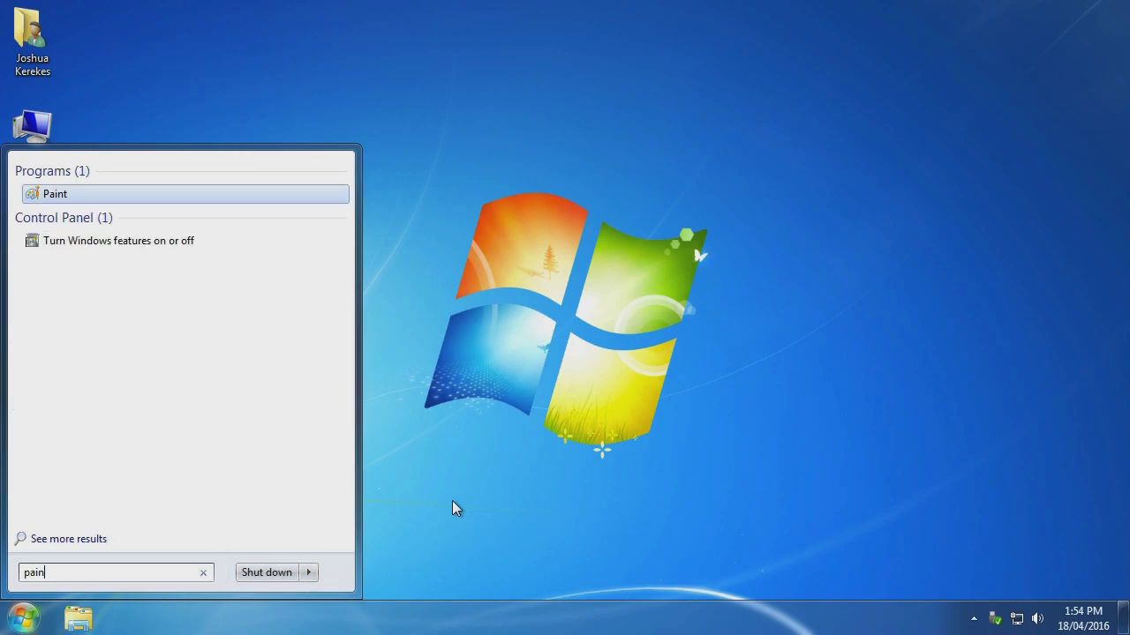
{"action": "key", "text": "BackSpace"}
{"action": "key", "text": "BackSpace"}
{"action": "key", "text": "BackSpace"}
{"action": "key", "text": "BackSpace"}
{"action": "key", "text": "BackSpace"}
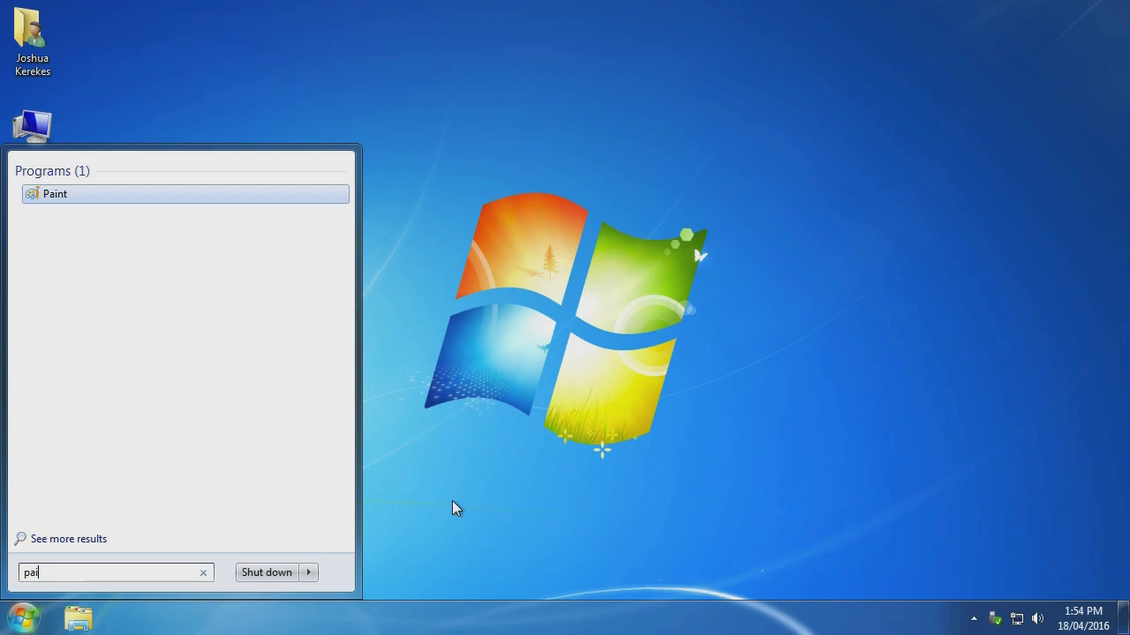
{"action": "type", "text": "test"}
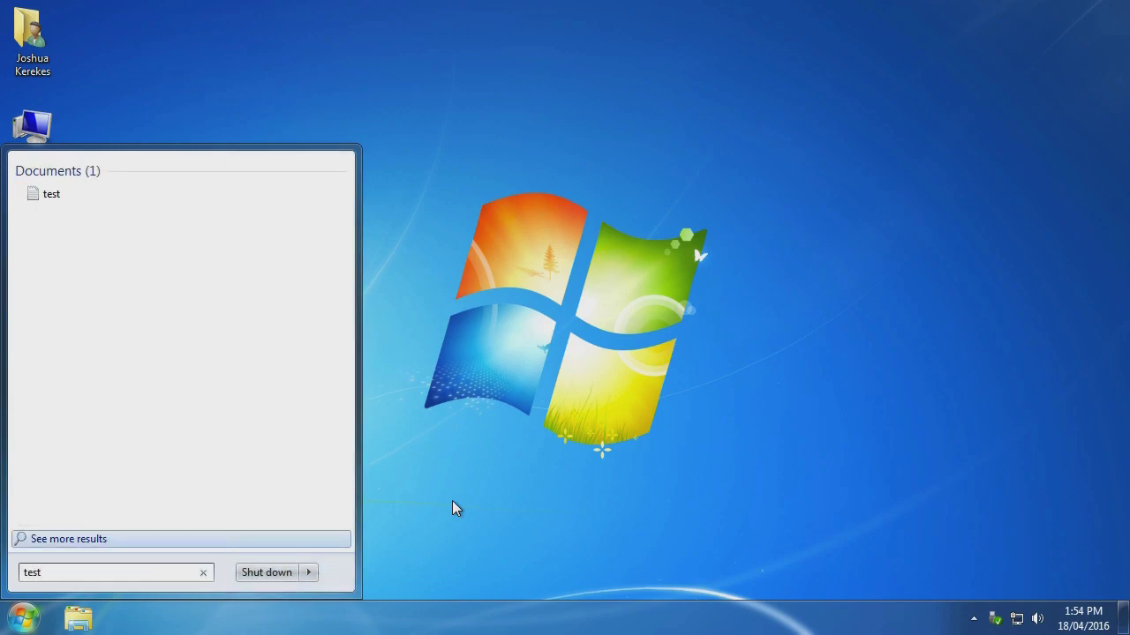
- In the Windows 7 Start menu, replace the query with "paint", clear it, and search for "printer"
{"action": "key", "text": "BackSpace"}
{"action": "key", "text": "BackSpace"}
{"action": "key", "text": "BackSpace"}
{"action": "key", "text": "BackSpace"}
{"action": "type", "text": "paint"}
{"action": "key", "text": "BackSpace"}
{"action": "key", "text": "BackSpace"}
{"action": "key", "text": "BackSpace"}
{"action": "key", "text": "BackSpace"}
{"action": "key", "text": "BackSpace"}
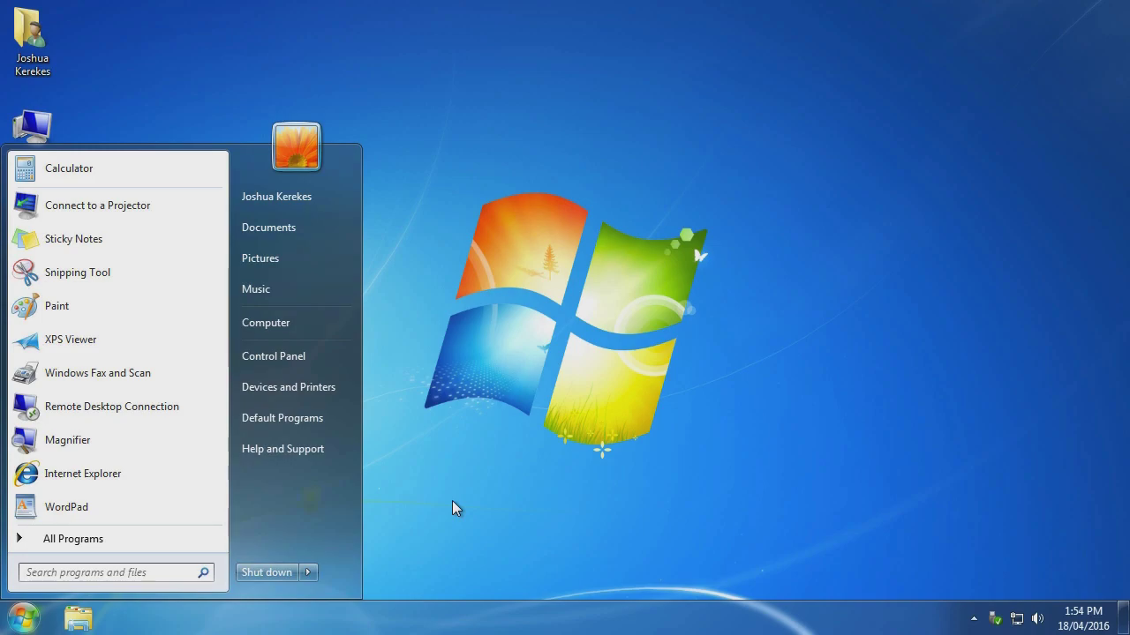
{"action": "type", "text": "printer"}
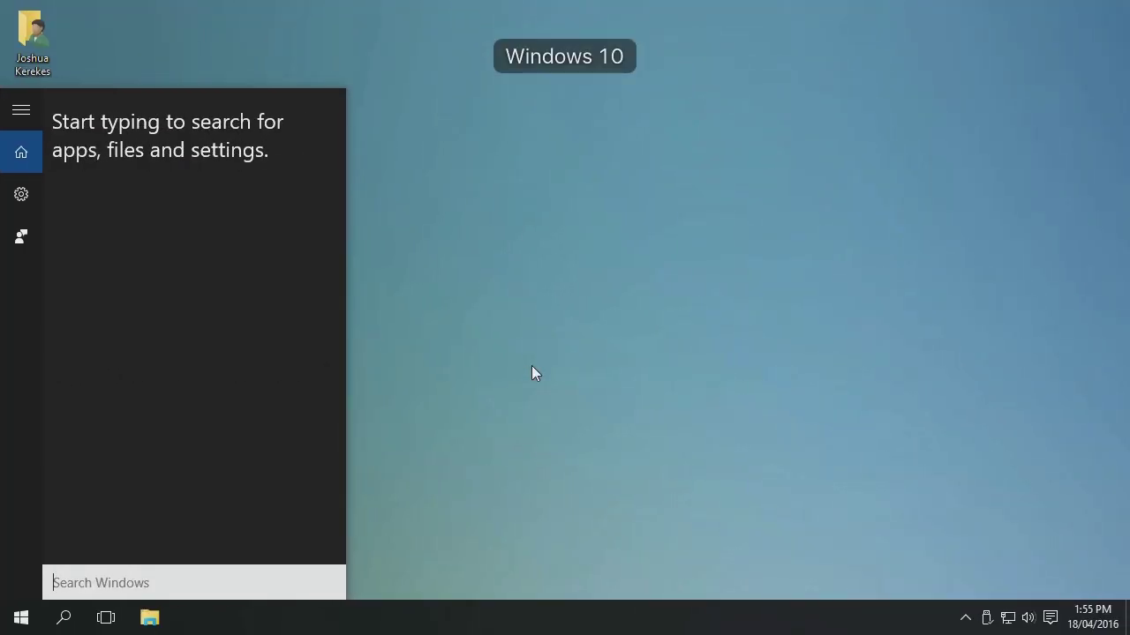
- On the Windows 10 desktop, reopen the taskbar search, look up "paint" and "test", and close the search
{"action": "key", "text": "Escape"}
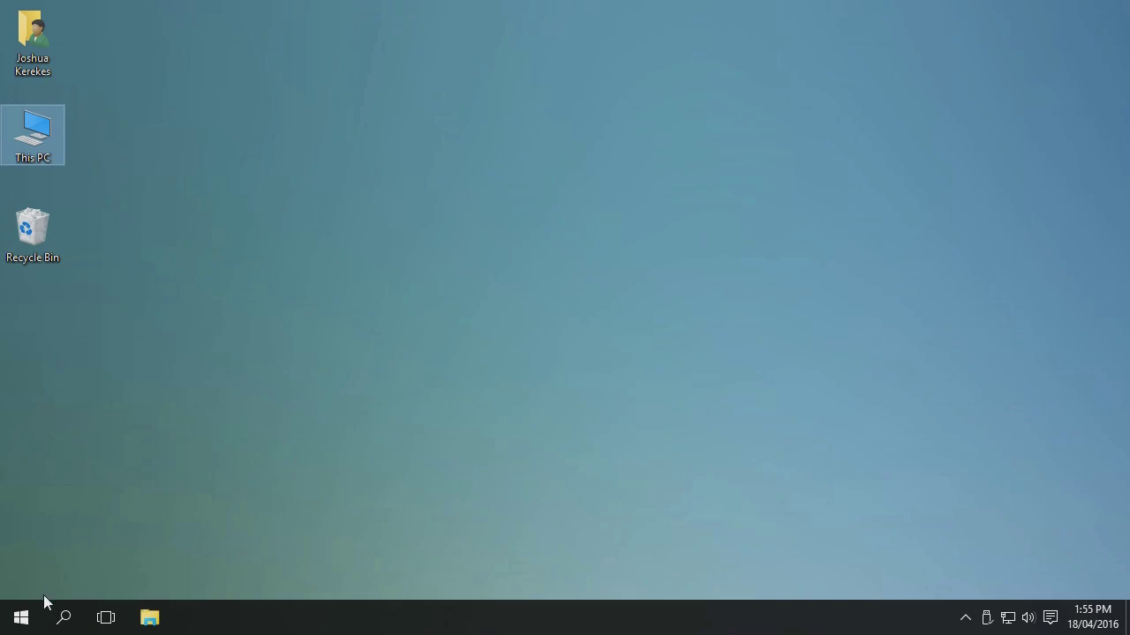
{"action": "left_click", "coordinate": [73, 611]}
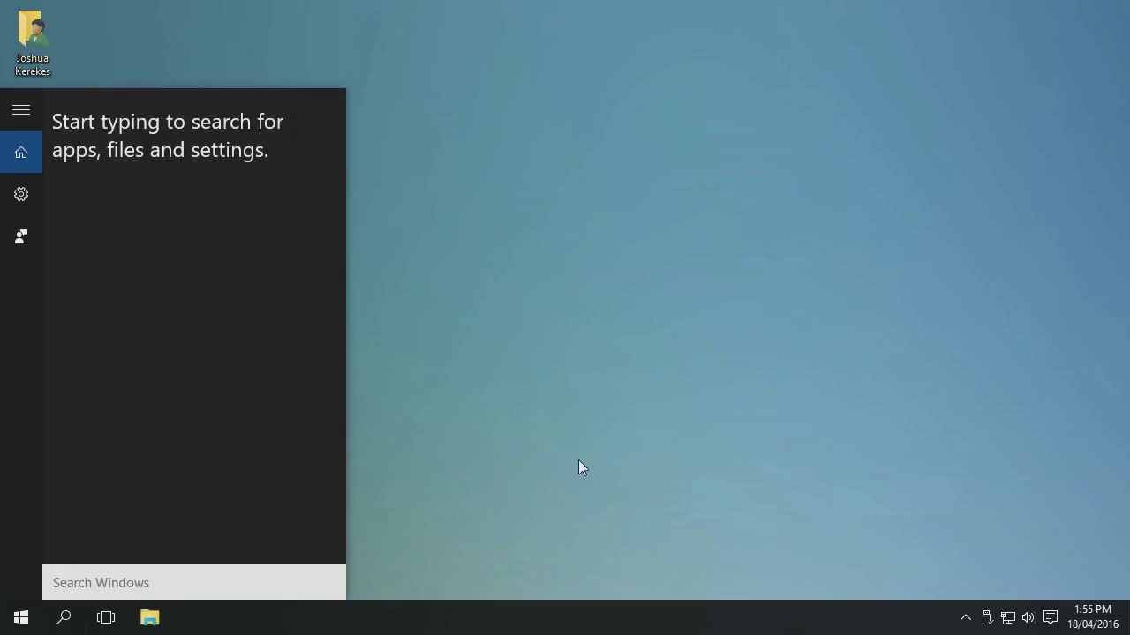
{"action": "type", "text": "paint"}
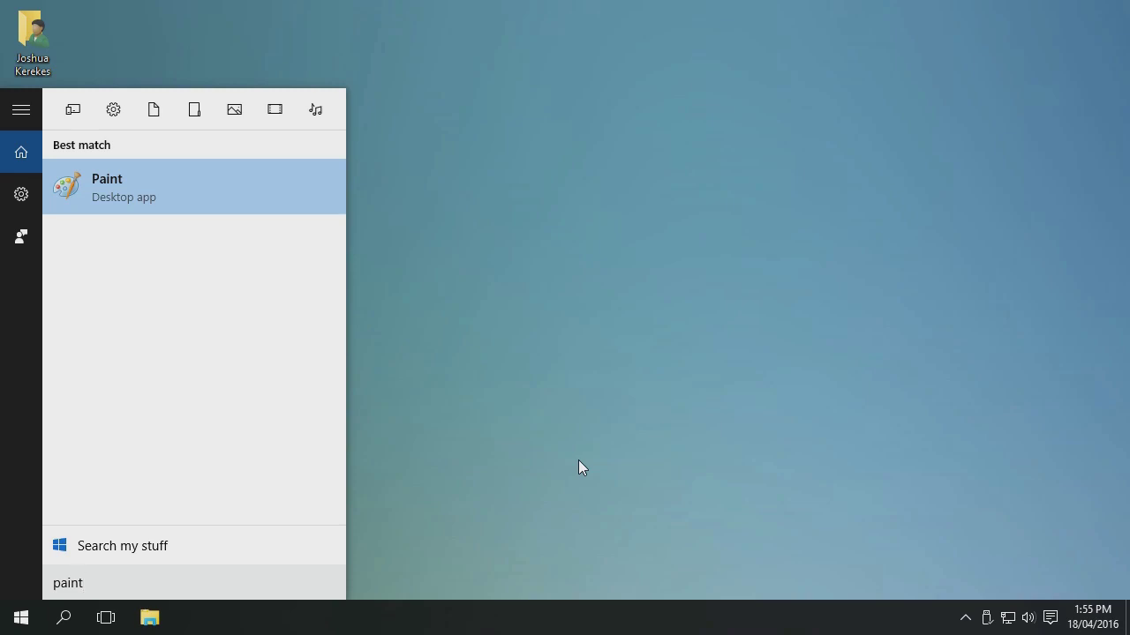
{"action": "key", "text": "BackSpace"}
{"action": "key", "text": "BackSpace"}
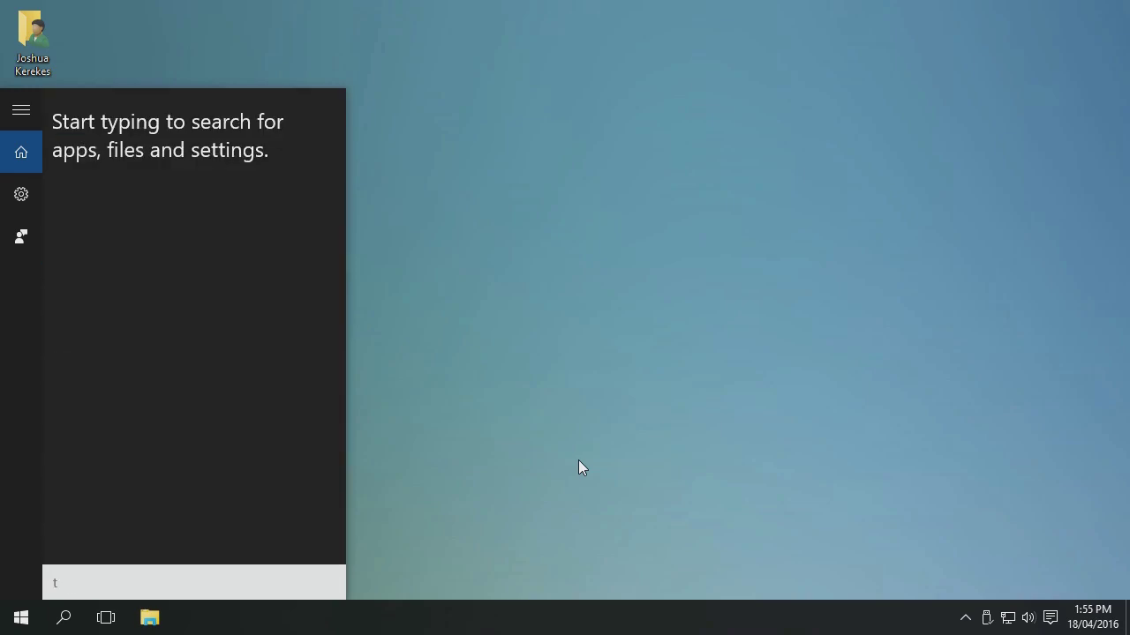
{"action": "type", "text": "test"}
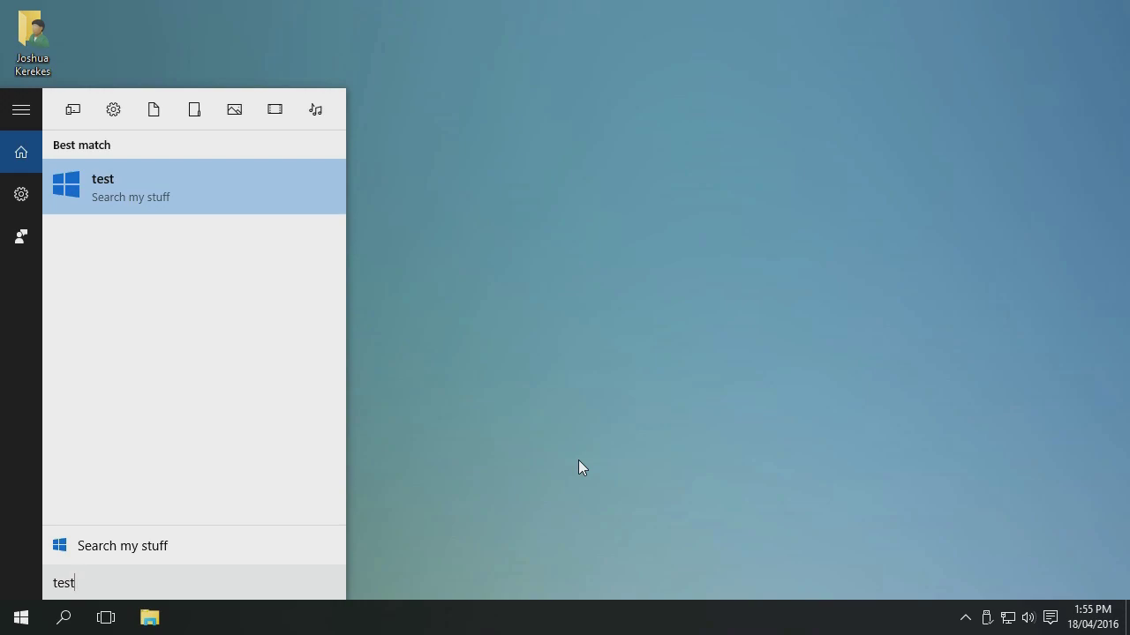
{"action": "key", "text": "BackSpace"}
{"action": "key", "text": "BackSpace"}
{"action": "key", "text": "BackSpace"}
{"action": "left_click", "coordinate": [596, 330]}
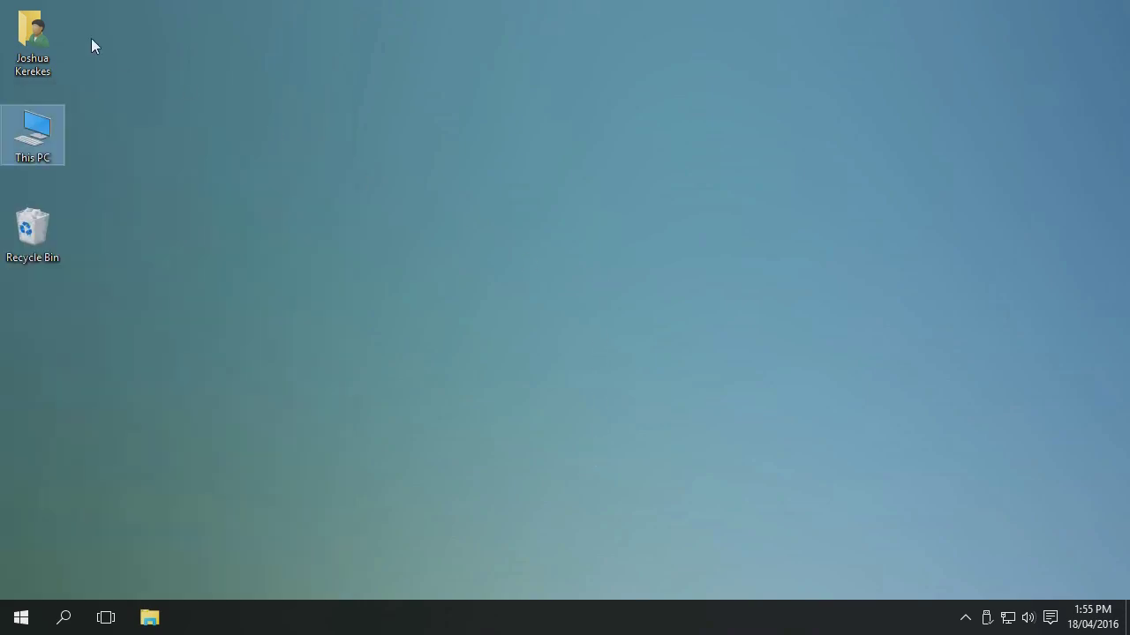
- Create a text document named test in the user's Documents folder and close the File Explorer window
{"action": "key", "text": "Return"}
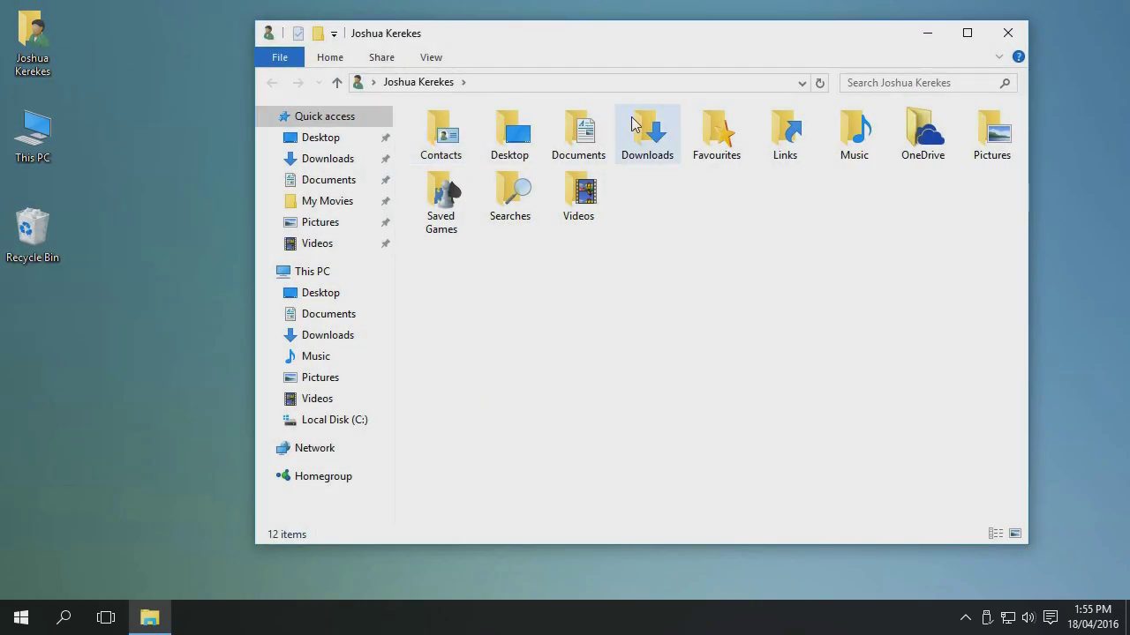
{"action": "double_click", "coordinate": [580, 124]}
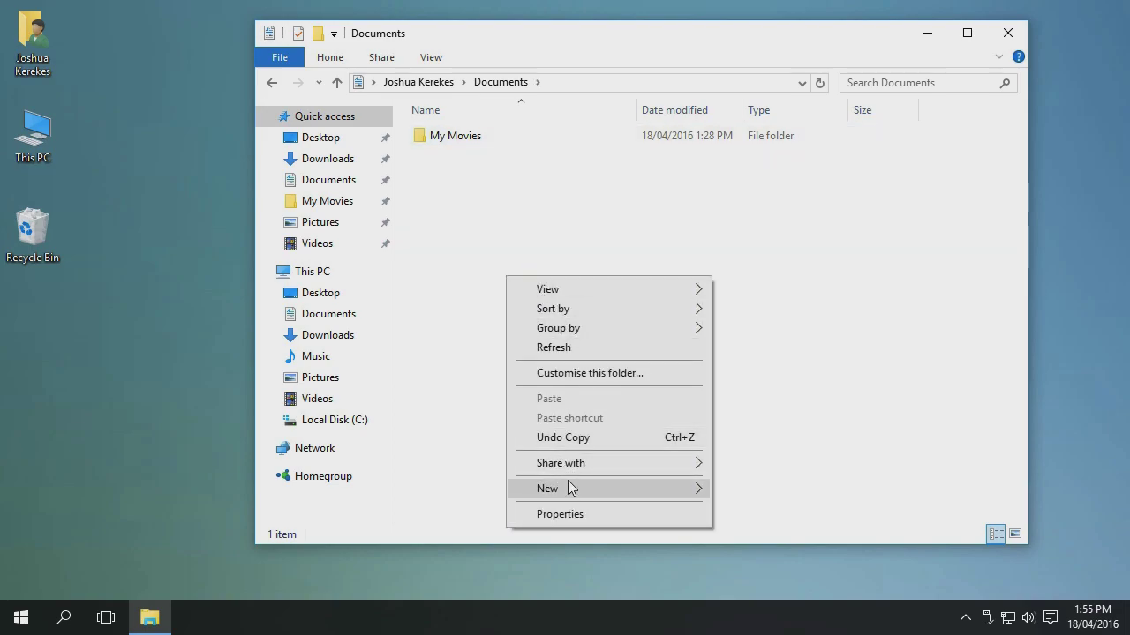
{"action": "mouse_move", "coordinate": [569, 487]}
{"action": "left_click", "coordinate": [786, 467]}
{"action": "type", "text": "test"}
{"action": "key", "text": "Return"}
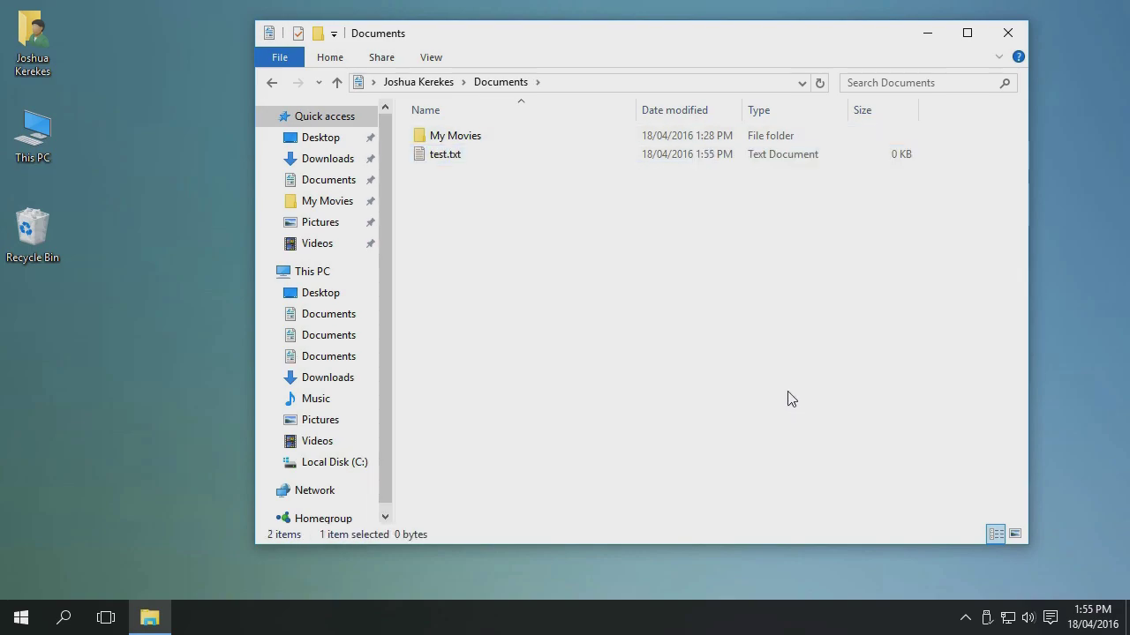
{"action": "left_click", "coordinate": [1008, 33]}
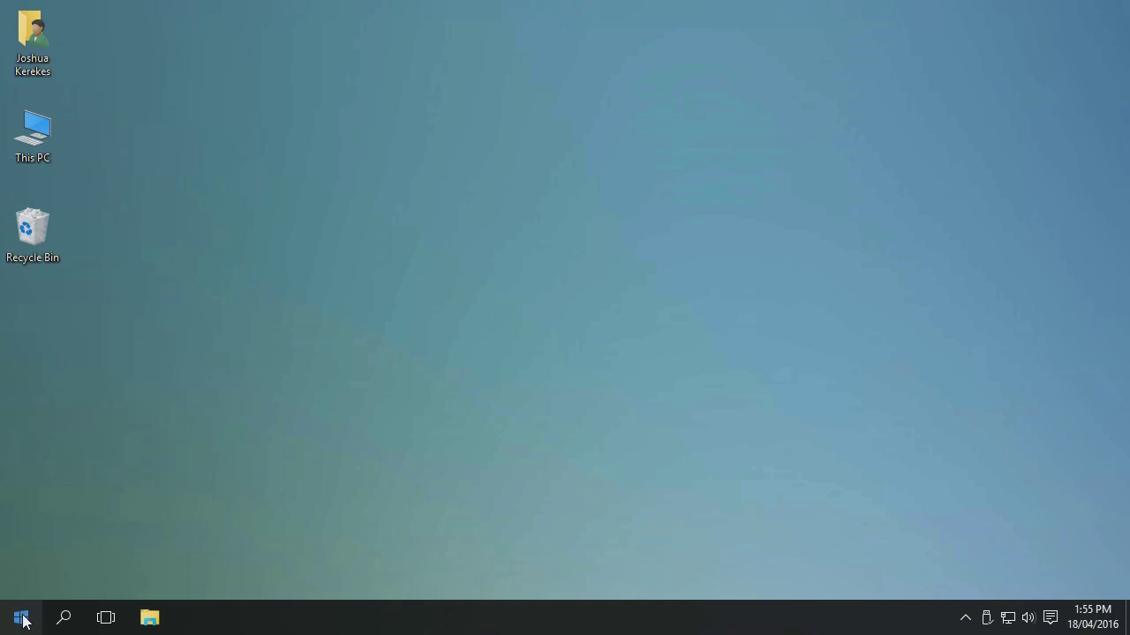
- Use the taskbar search to look up "test" and "printer", clearing the query in between, and close the search
{"action": "left_click", "coordinate": [64, 617]}
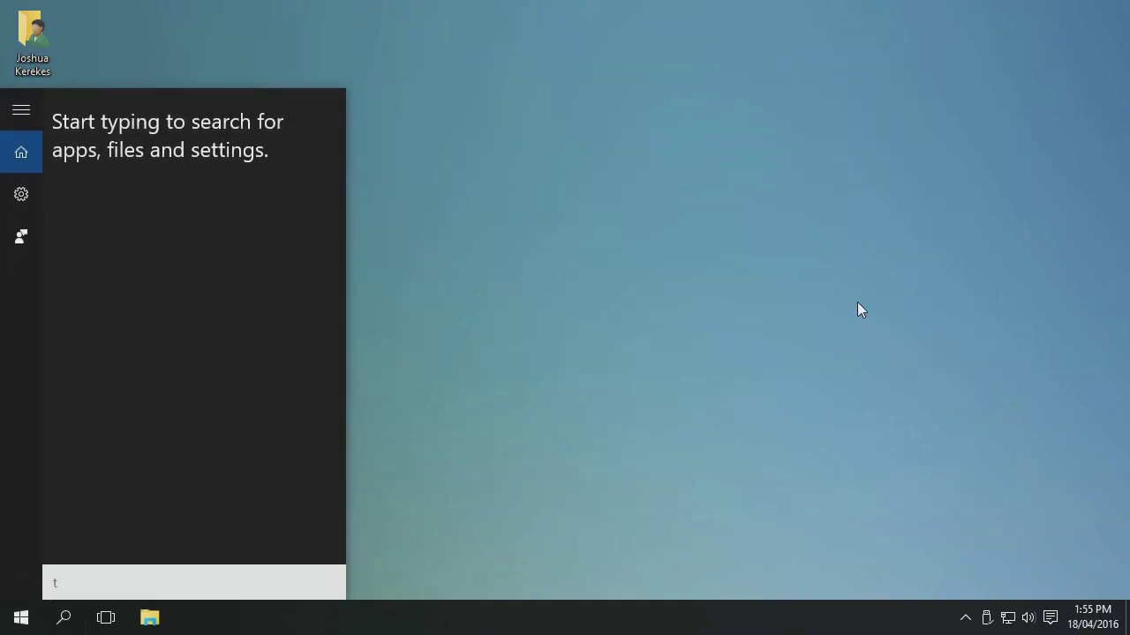
{"action": "type", "text": "test"}
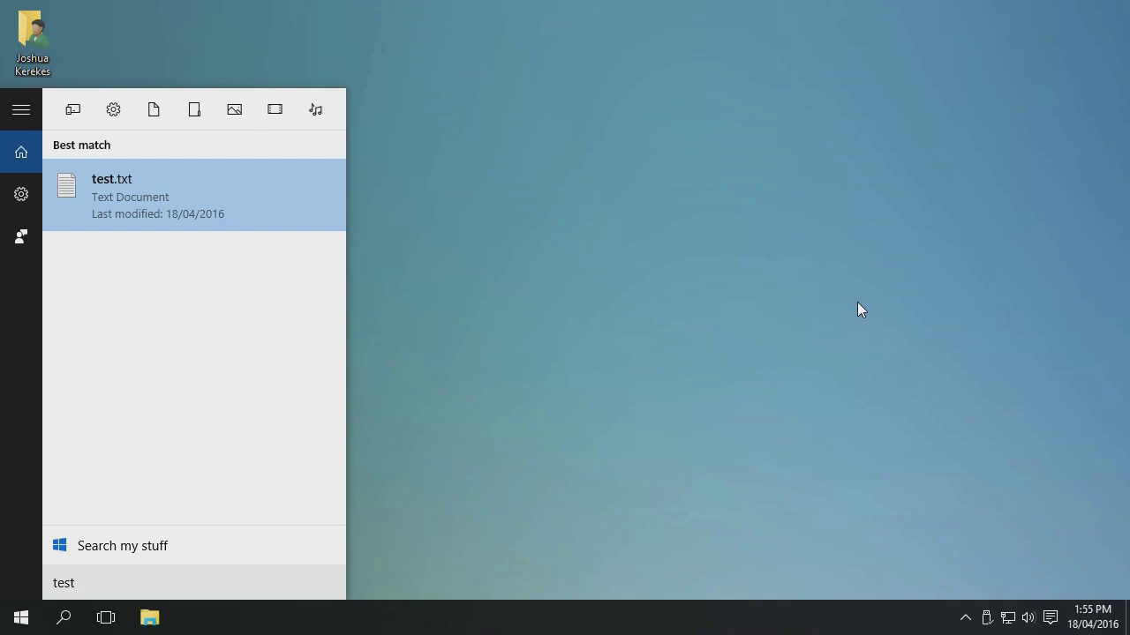
{"action": "key", "text": "BackSpace"}
{"action": "key", "text": "BackSpace"}
{"action": "key", "text": "BackSpace"}
{"action": "key", "text": "BackSpace"}
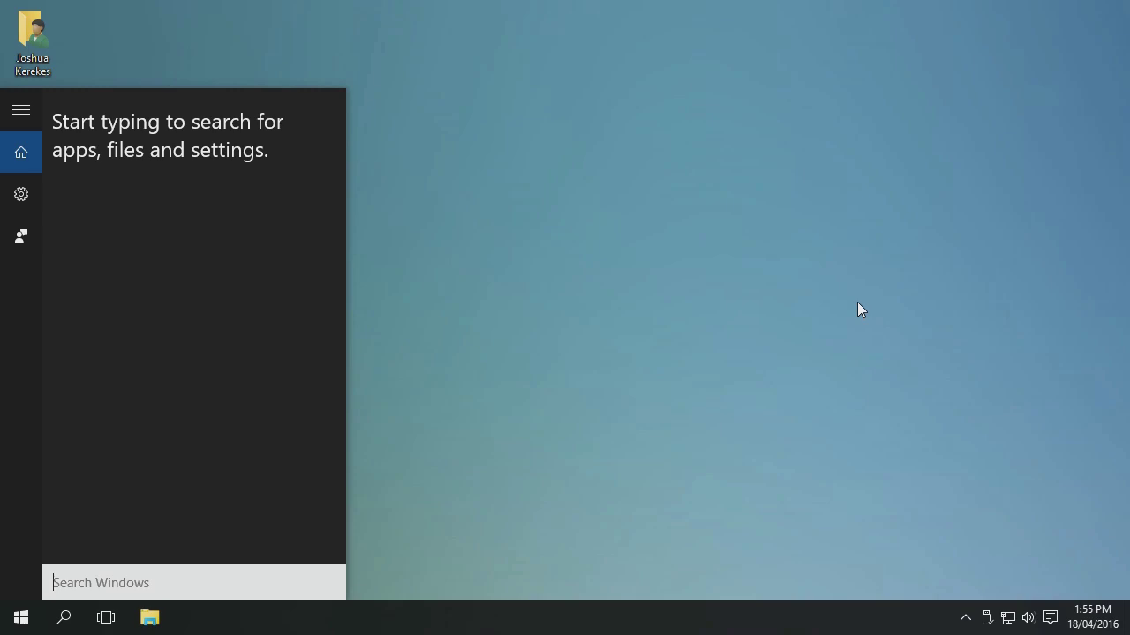
{"action": "type", "text": "printer"}
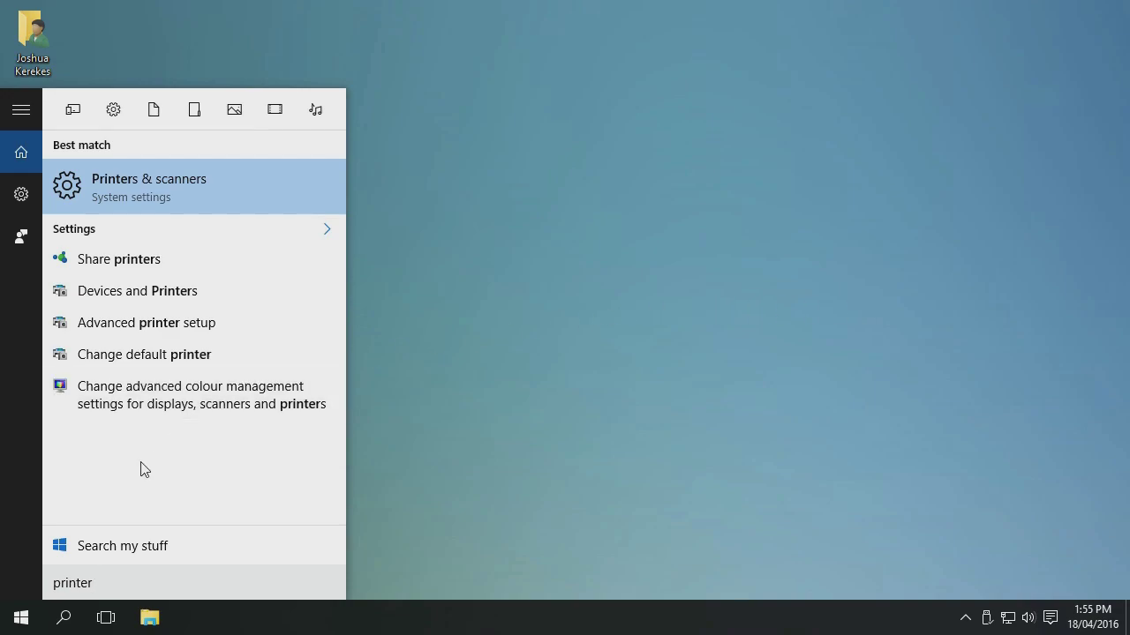
{"action": "left_click", "coordinate": [497, 478]}
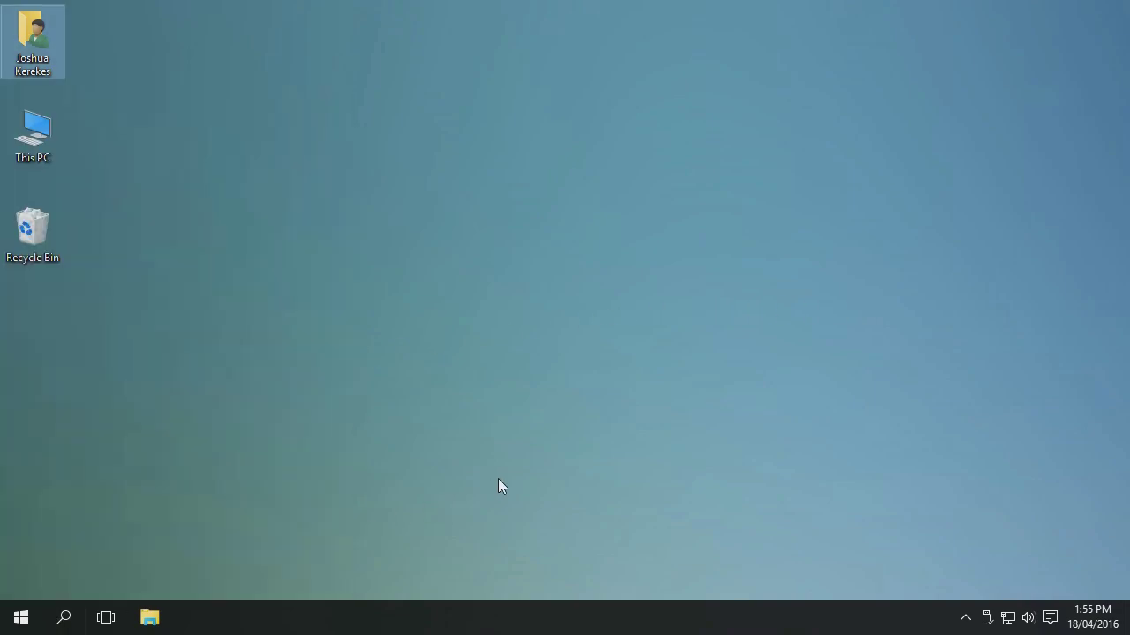
- Open the Start menu's All apps list, start a search from it with arbitrary text, and clear the query
{"action": "left_click", "coordinate": [19, 619]}
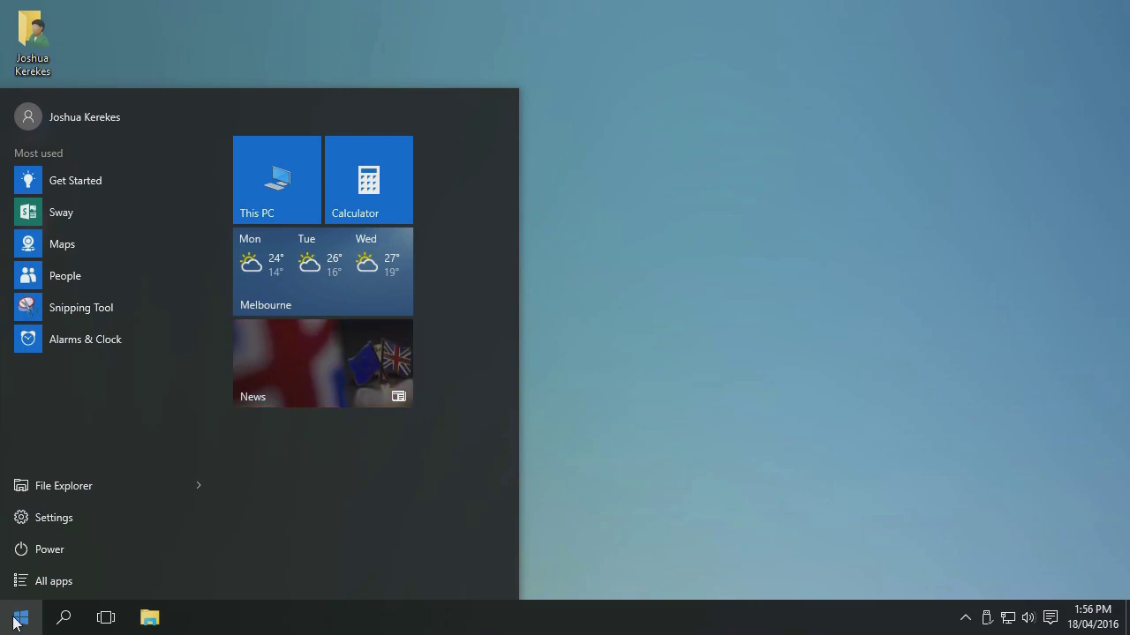
{"action": "left_click", "coordinate": [67, 582]}
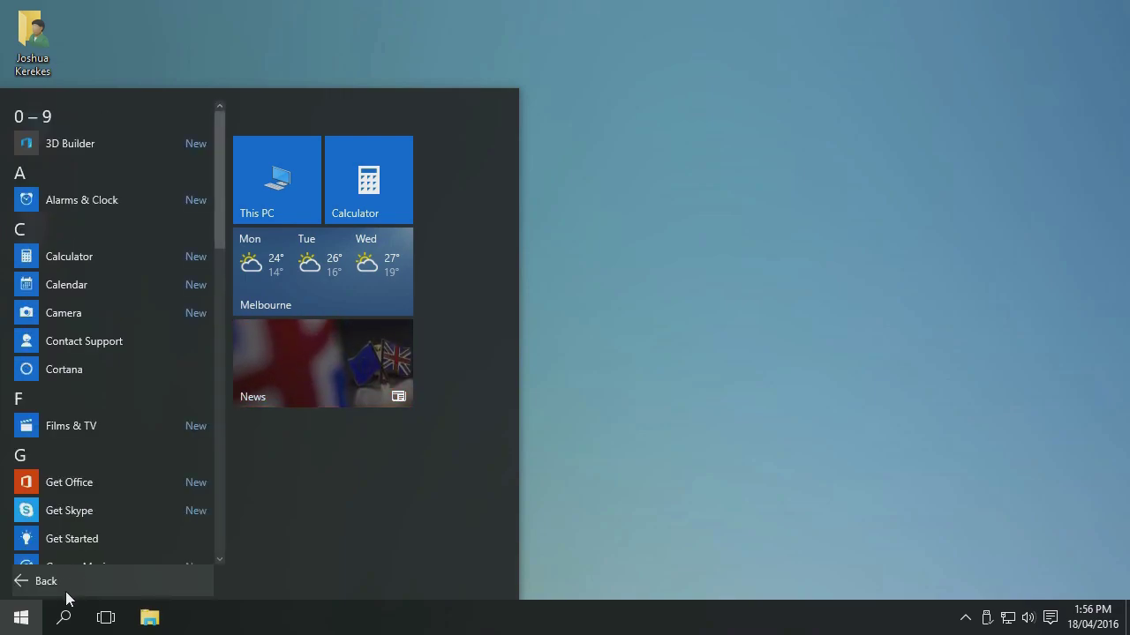
{"action": "type", "text": "dsfml"}
{"action": "key", "text": "BackSpace"}
{"action": "key", "text": "BackSpace"}
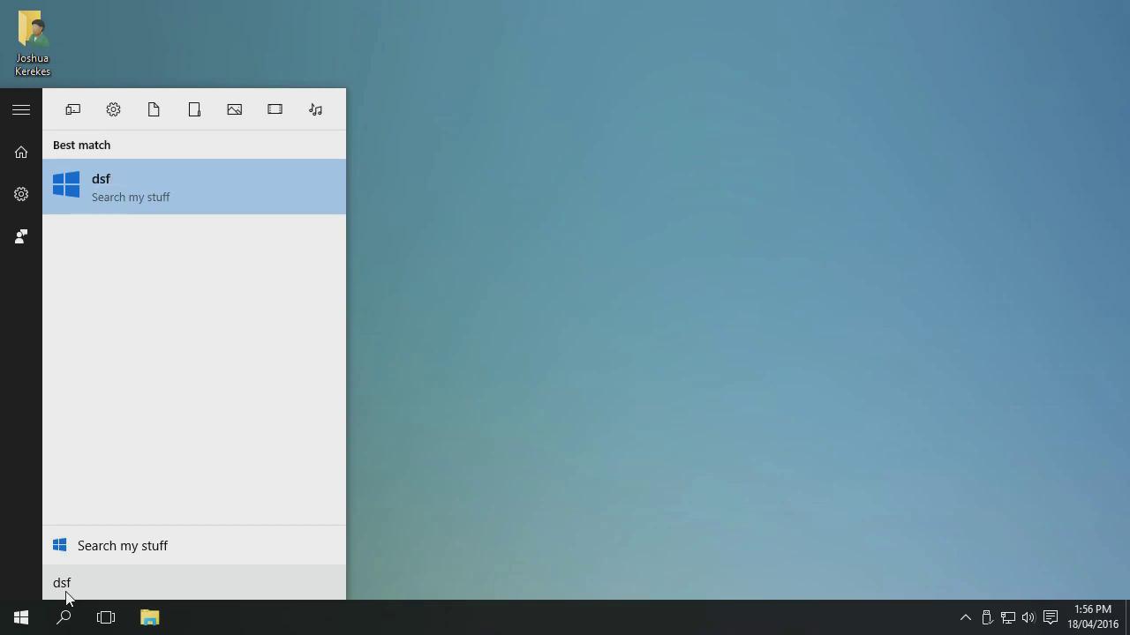
{"action": "key", "text": "BackSpace"}
{"action": "key", "text": "BackSpace"}
{"action": "key", "text": "BackSpace"}
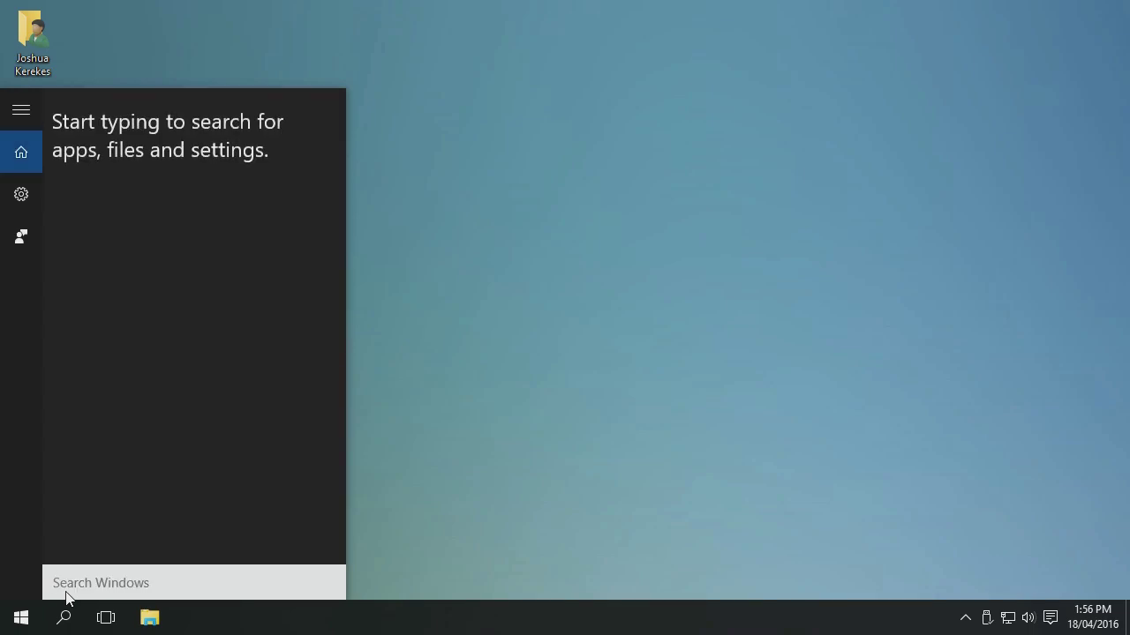
- Search for "test" in the open search pane, clear the query and close the pane
{"action": "type", "text": "test"}
{"action": "key", "text": "BackSpace"}
{"action": "key", "text": "BackSpace"}
{"action": "key", "text": "BackSpace"}
{"action": "key", "text": "BackSpace"}
{"action": "left_click", "coordinate": [311, 461]}
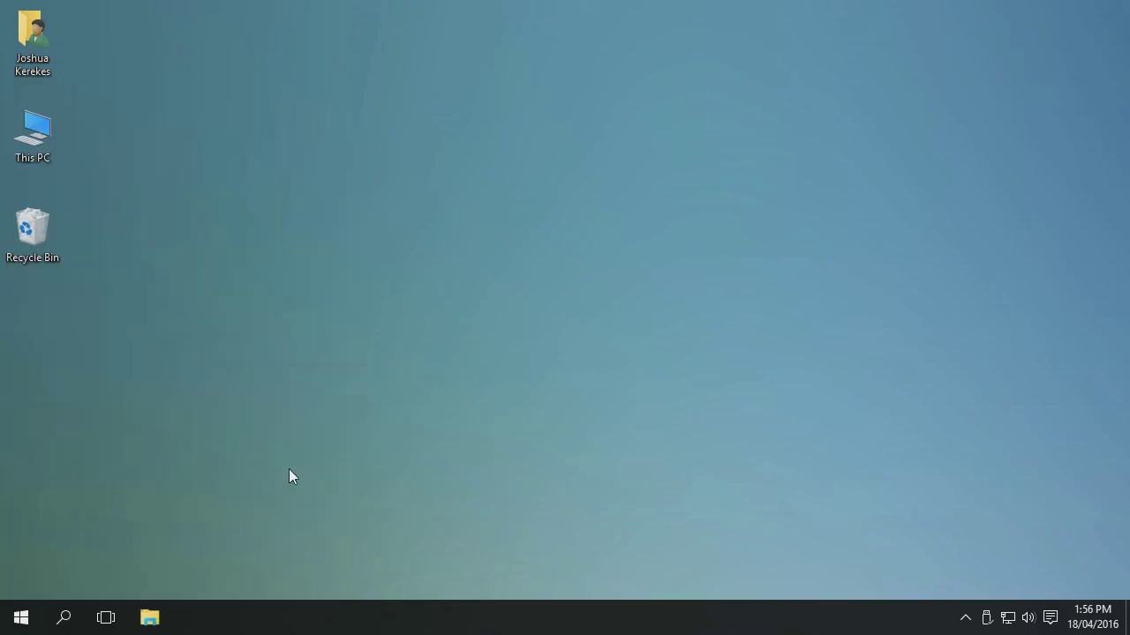
- Search for "paint" directly from the open Start menu, clear the query and close the search
{"action": "left_click", "coordinate": [21, 616]}
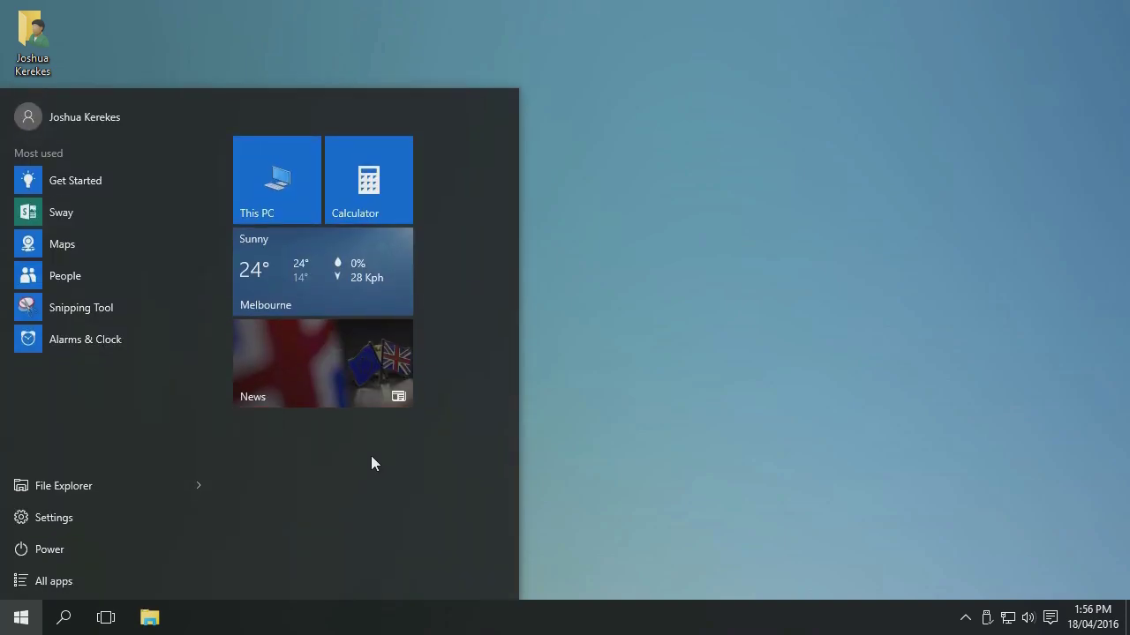
{"action": "type", "text": "paint"}
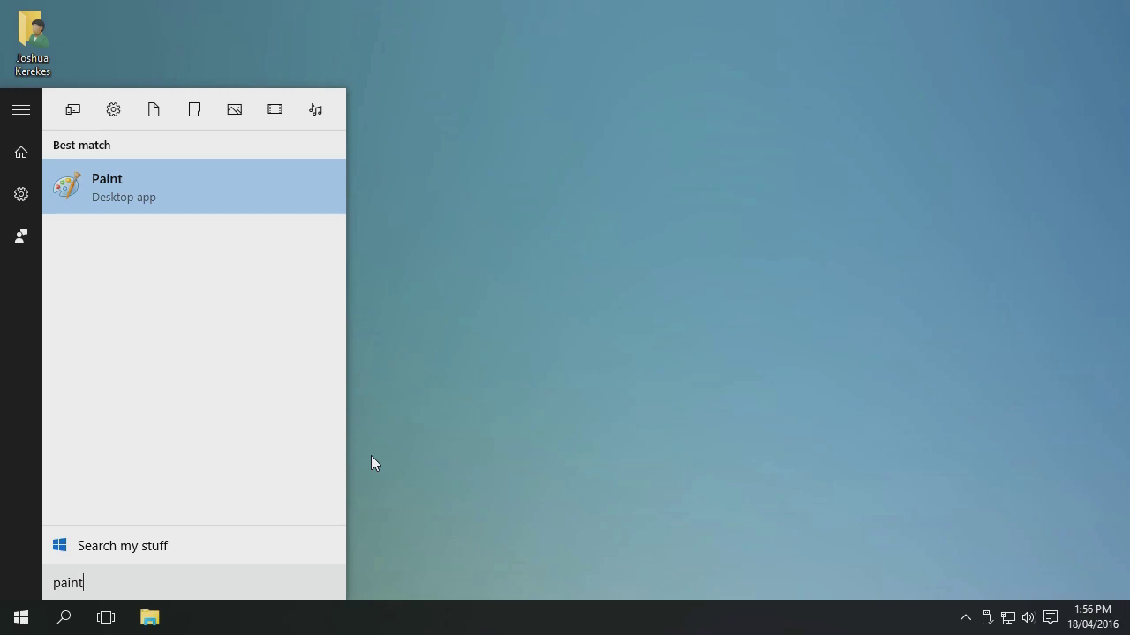
{"action": "key", "text": "BackSpace"}
{"action": "key", "text": "BackSpace"}
{"action": "key", "text": "BackSpace"}
{"action": "key", "text": "BackSpace"}
{"action": "key", "text": "BackSpace"}
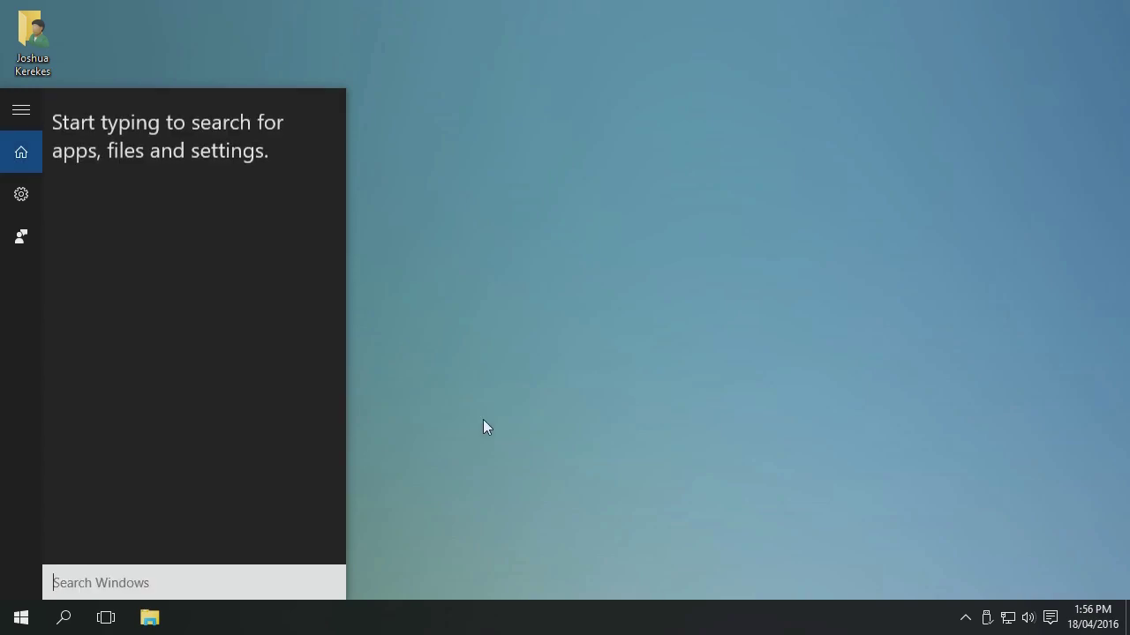
{"action": "left_click", "coordinate": [481, 429]}
- Look up "test" through the taskbar search and close the results
{"action": "left_click", "coordinate": [63, 616]}
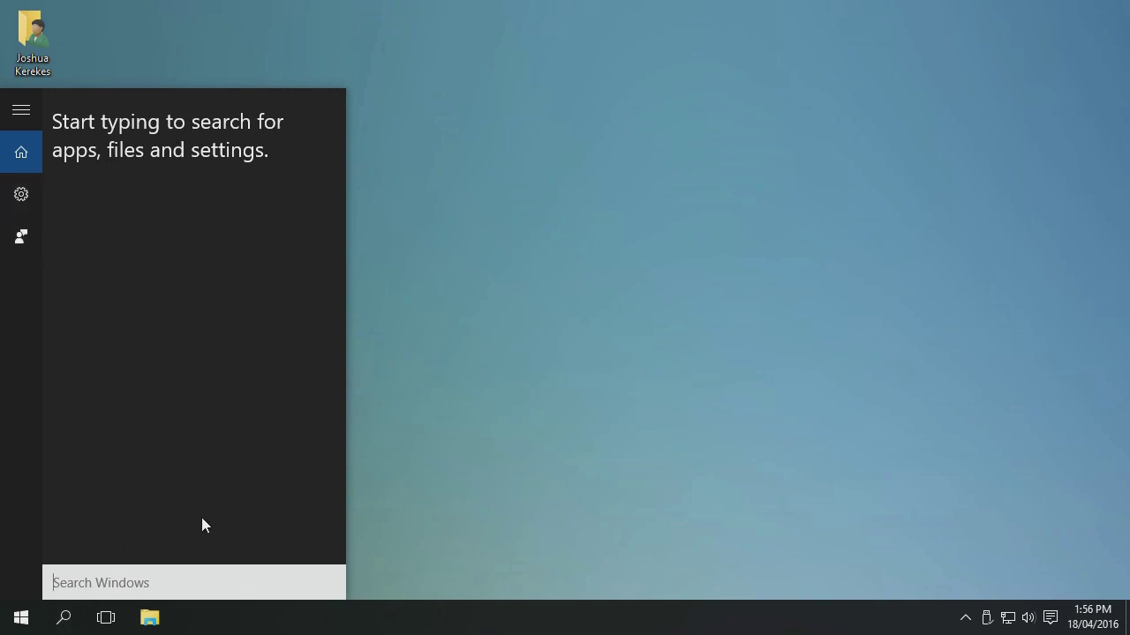
{"action": "type", "text": "test"}
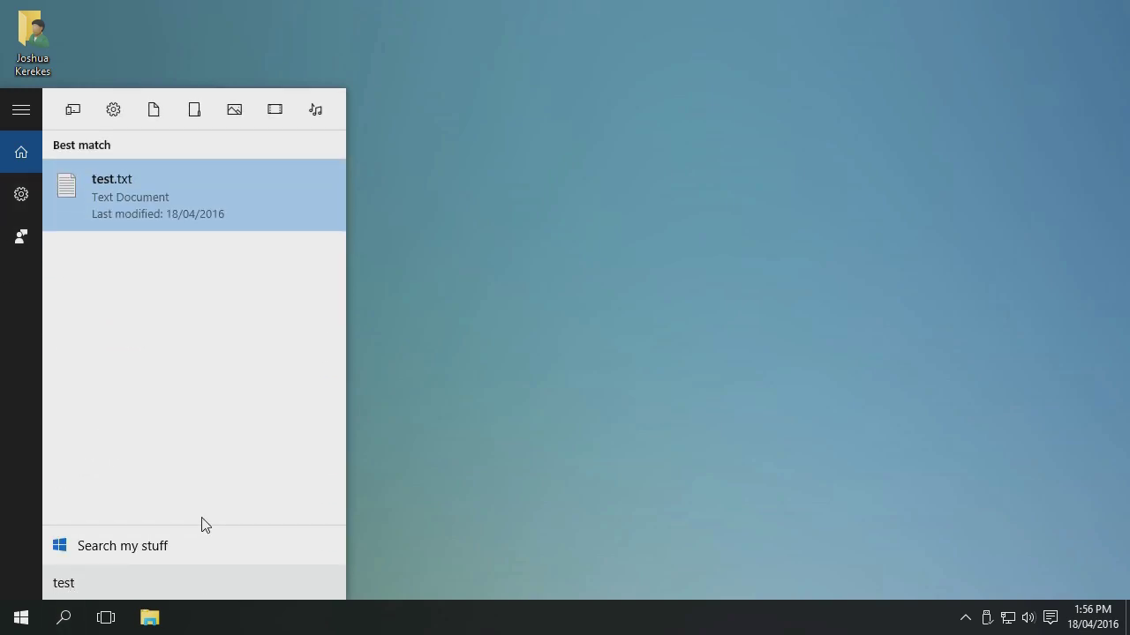
{"action": "left_click", "coordinate": [638, 436]}
- Search for "test" directly from the Start menu, dismiss the results, and open and close the taskbar search for comparison
{"action": "left_click", "coordinate": [21, 618]}
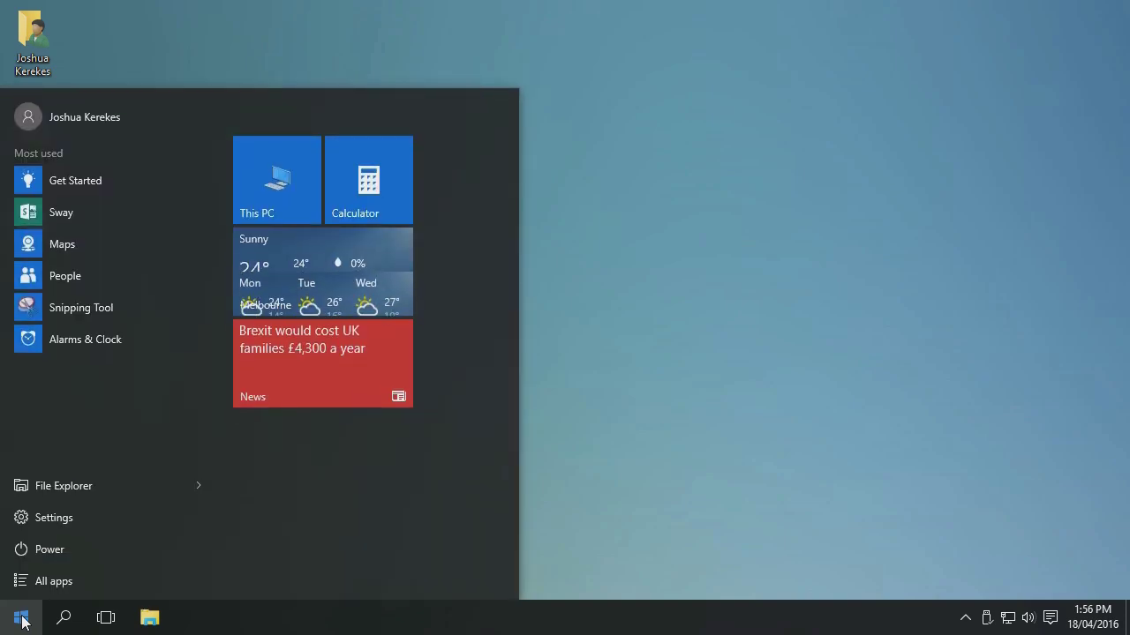
{"action": "type", "text": "test"}
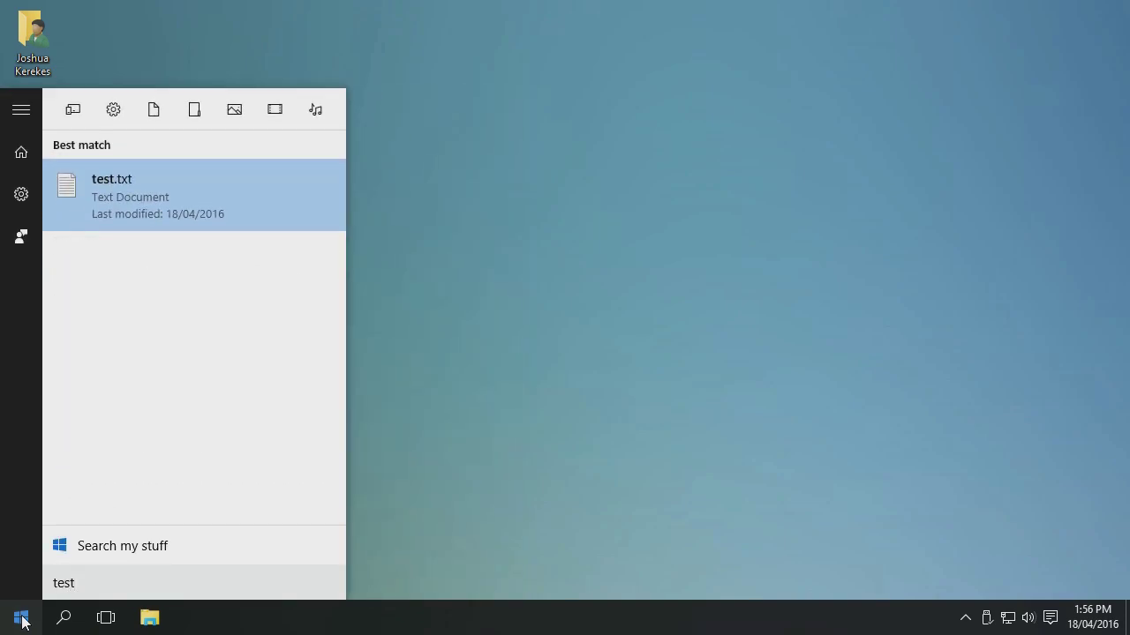
{"action": "left_click", "coordinate": [411, 476]}
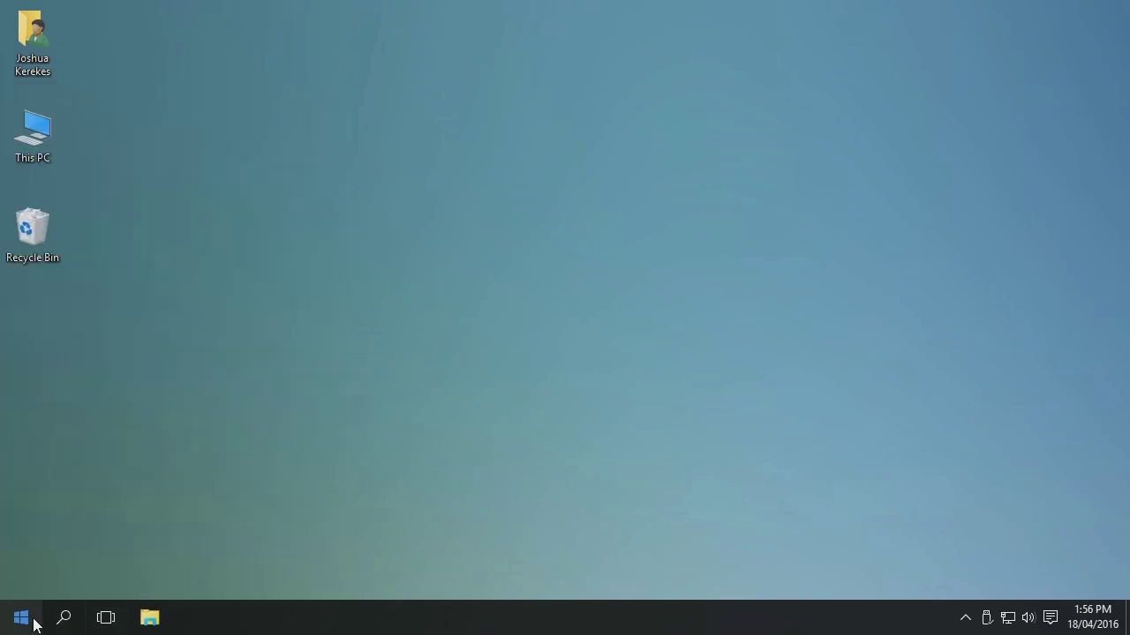
{"action": "left_click", "coordinate": [64, 621]}
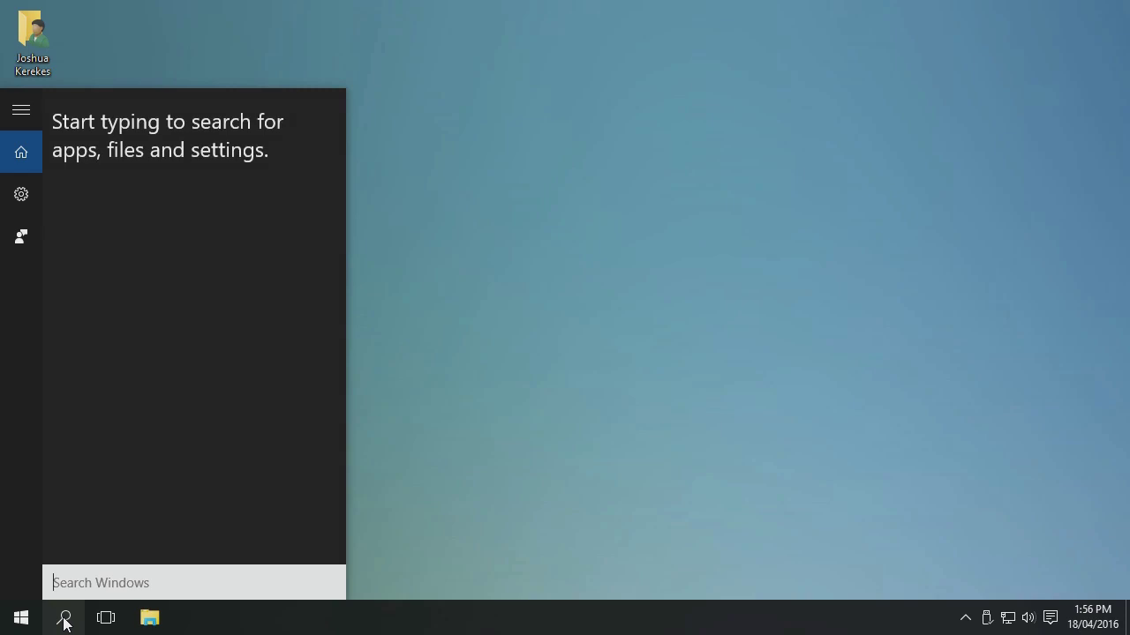
{"action": "left_click", "coordinate": [65, 621]}
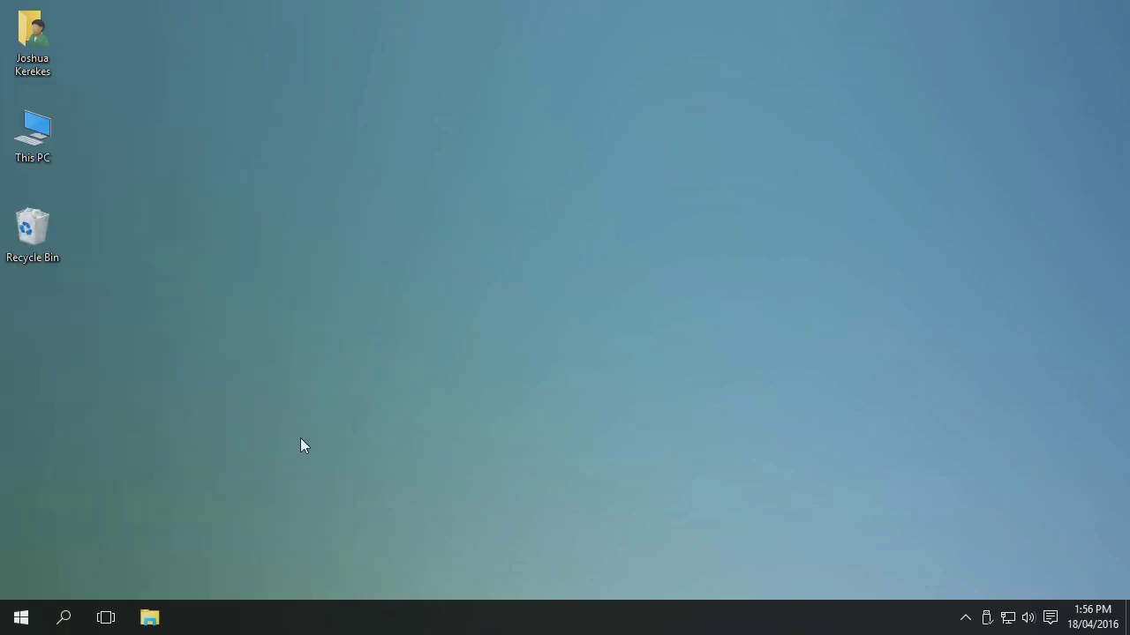
- Search for "paint" from the Start menu and launch Paint from the results
{"action": "left_click", "coordinate": [23, 618]}
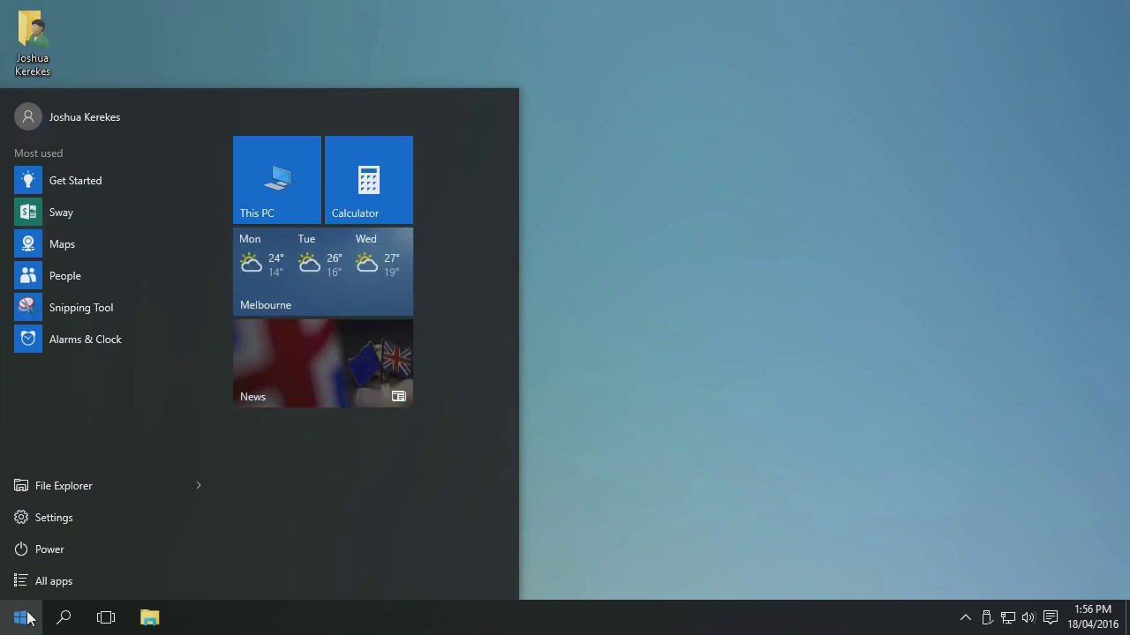
{"action": "type", "text": "paint"}
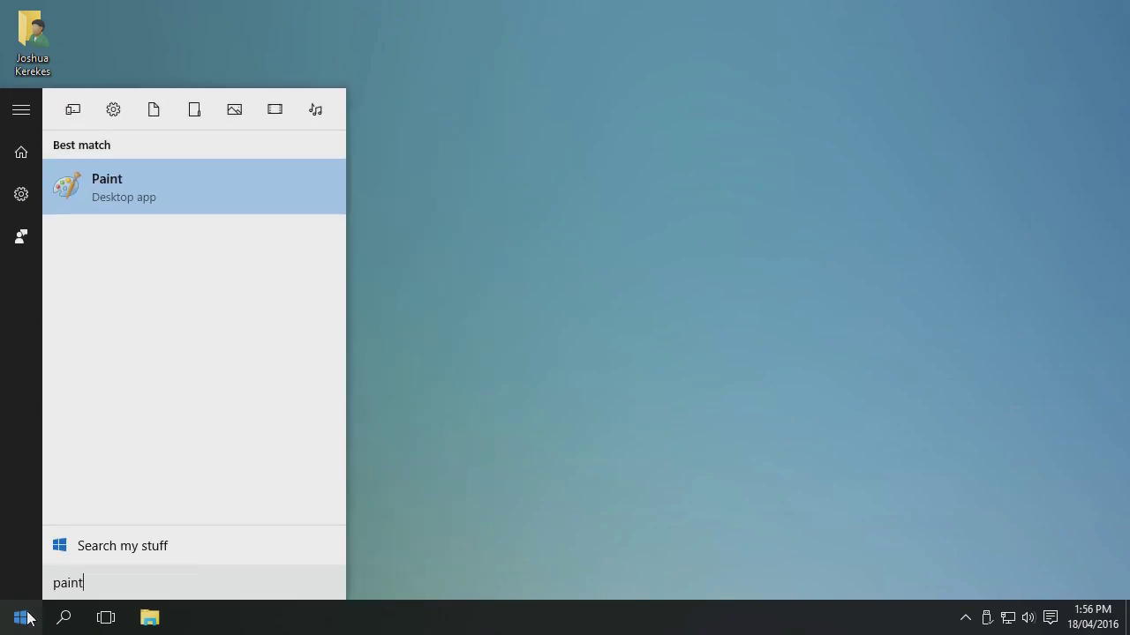
{"action": "key", "text": "Return"}
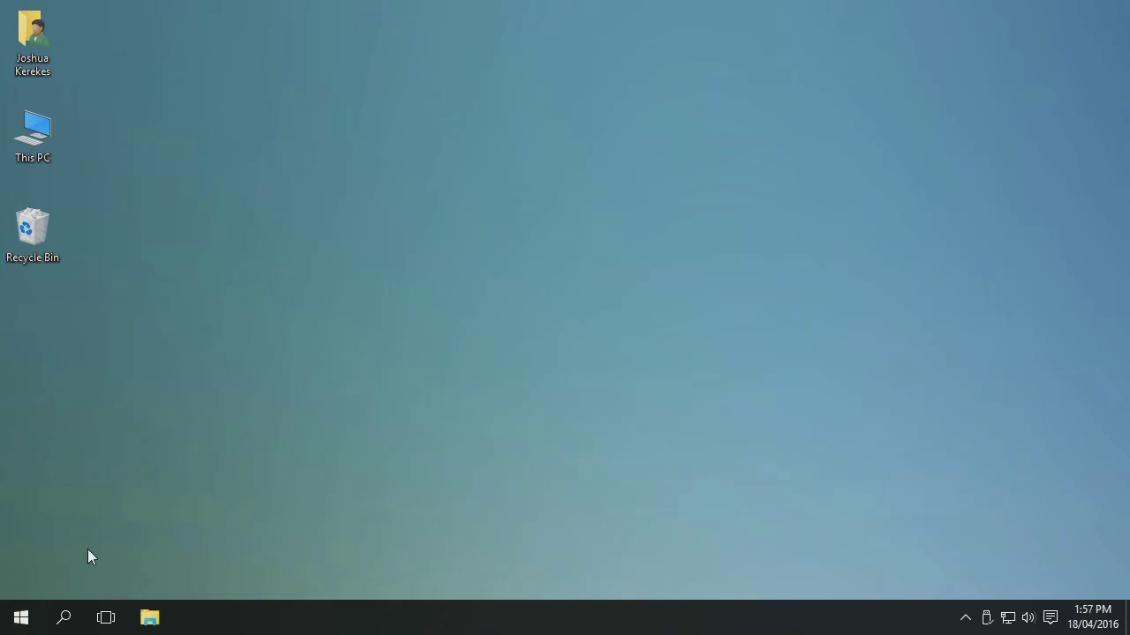
- Open the Start menu, view the account options under the user name, and dismiss them
{"action": "left_click", "coordinate": [18, 621]}
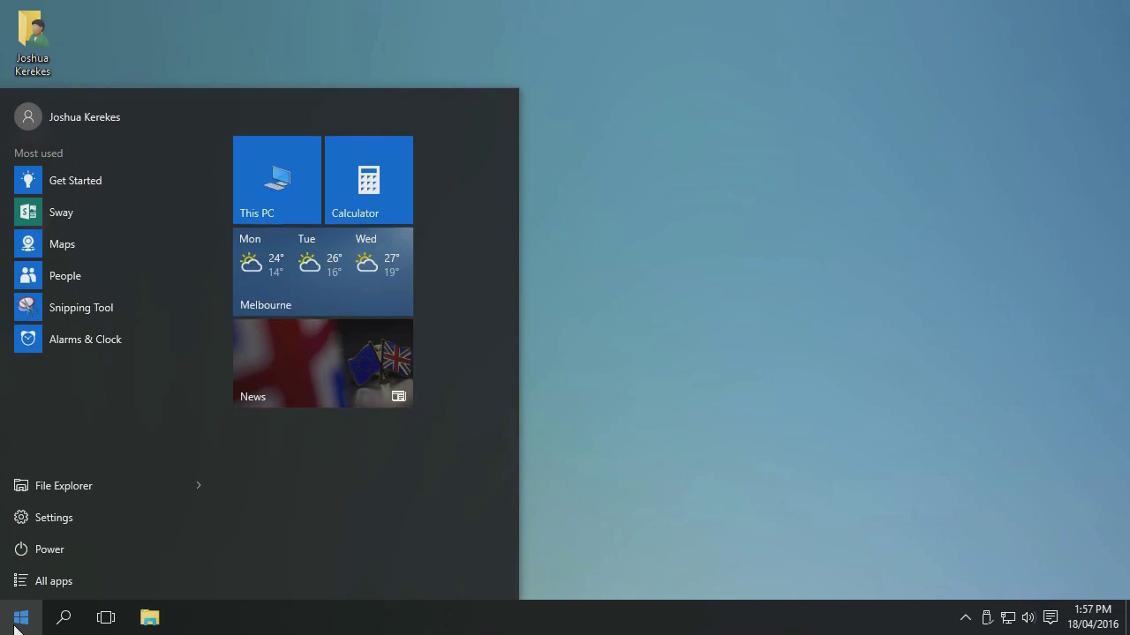
{"action": "left_click", "coordinate": [118, 115]}
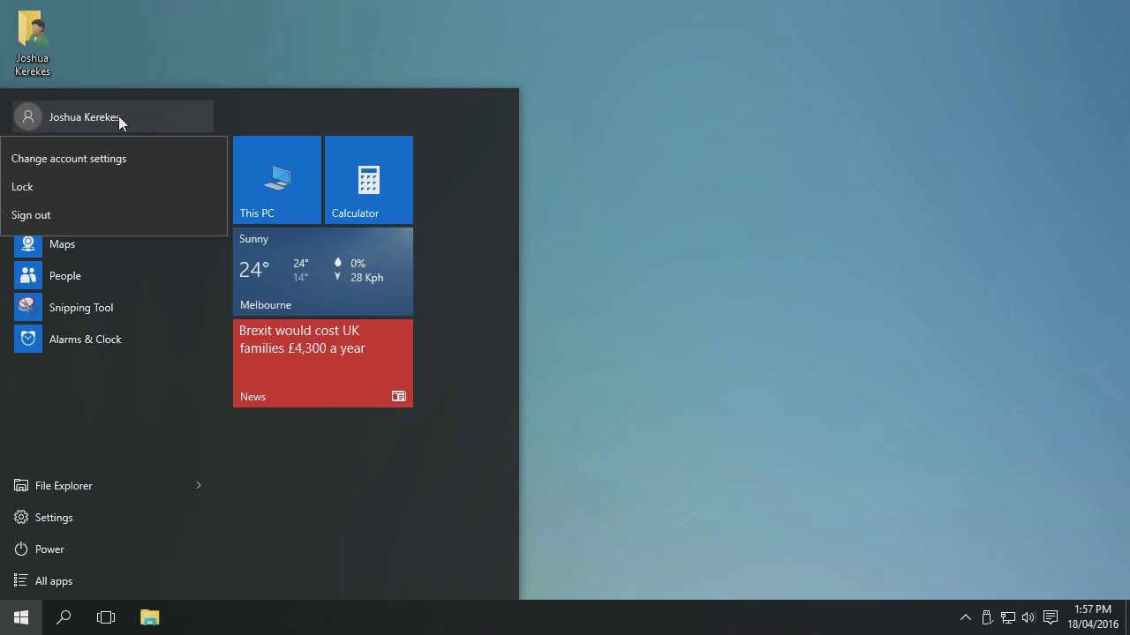
{"action": "left_click", "coordinate": [118, 116]}
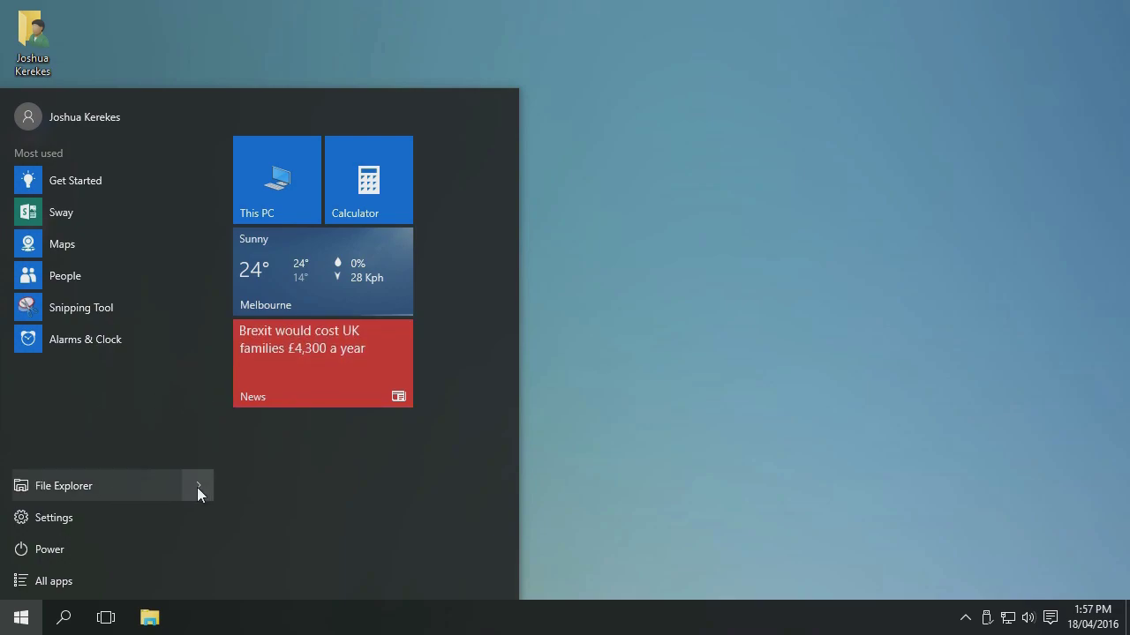
{"action": "mouse_move", "coordinate": [199, 488]}
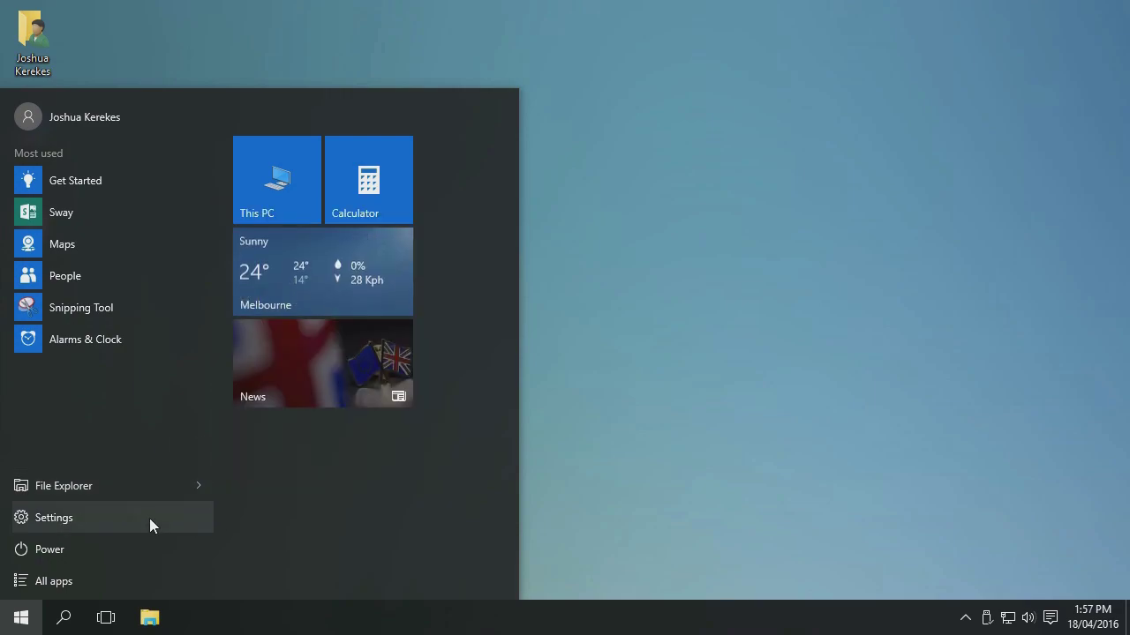
- View the power options in the Start menu, dismiss them, and display the list of all apps
{"action": "left_click", "coordinate": [146, 549]}
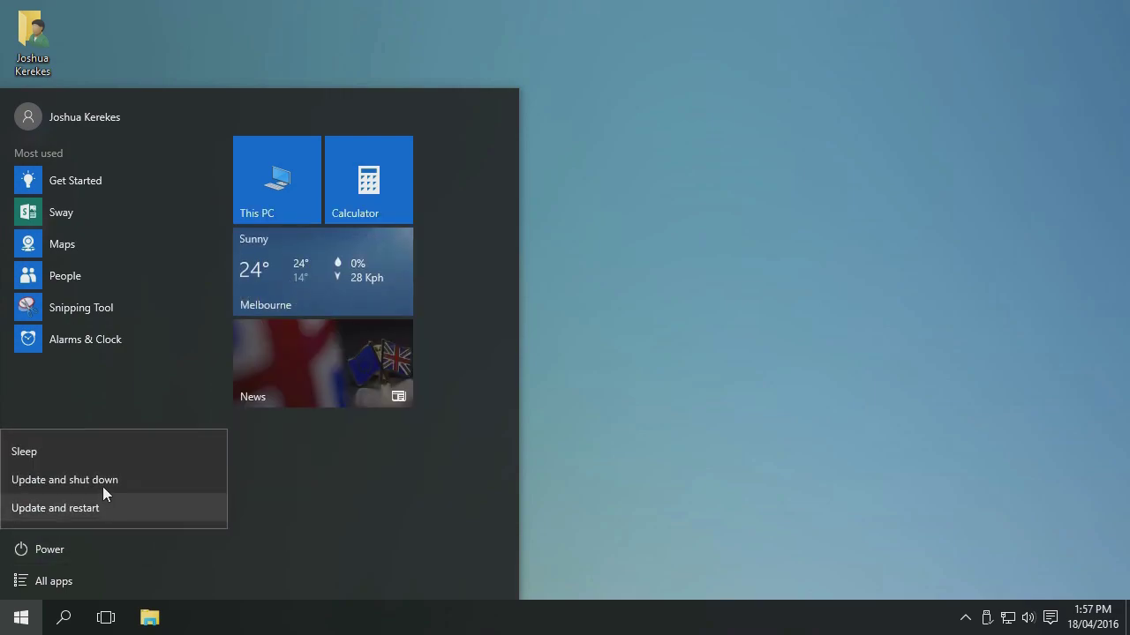
{"action": "left_click", "coordinate": [350, 484]}
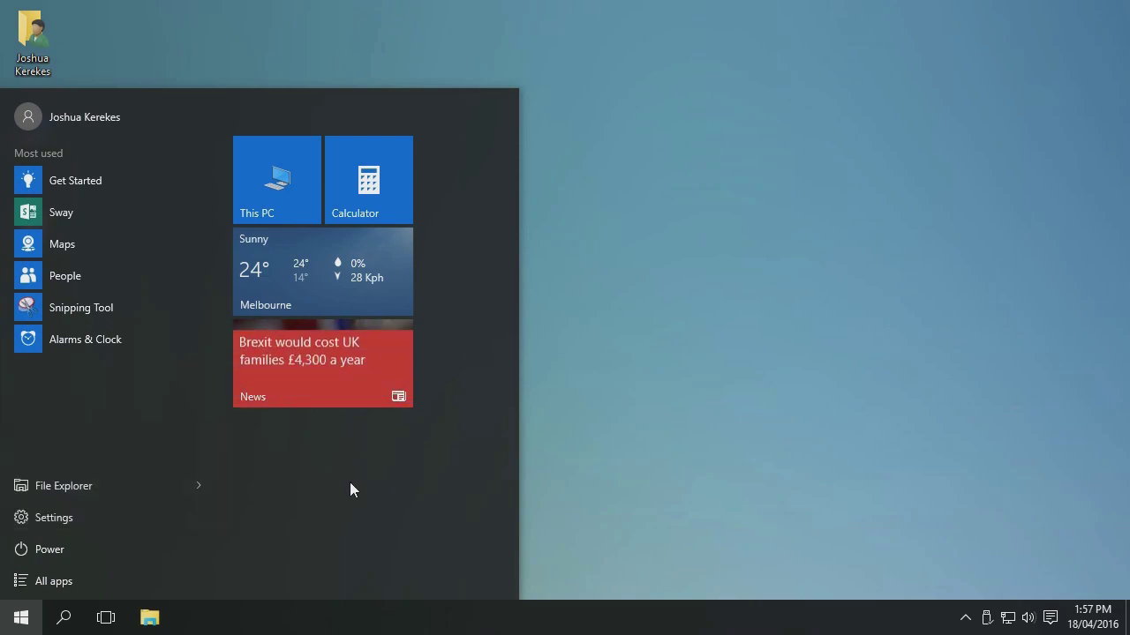
{"action": "left_click", "coordinate": [91, 578]}
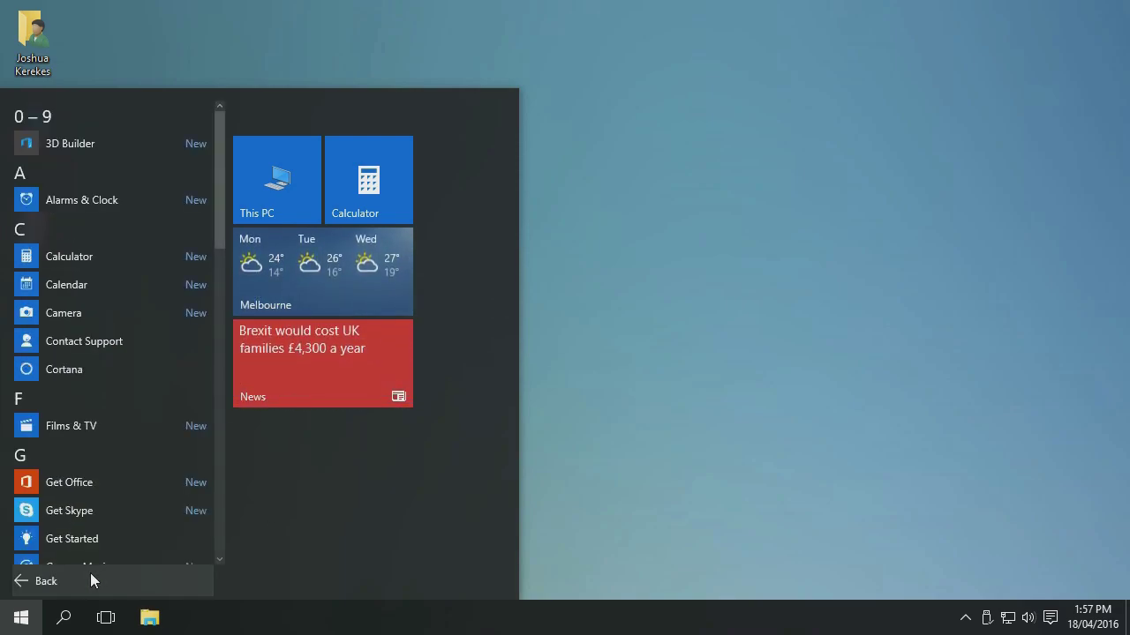
- Open the separate taskbar search for comparison and close it without entering a query
{"action": "left_click", "coordinate": [66, 617]}
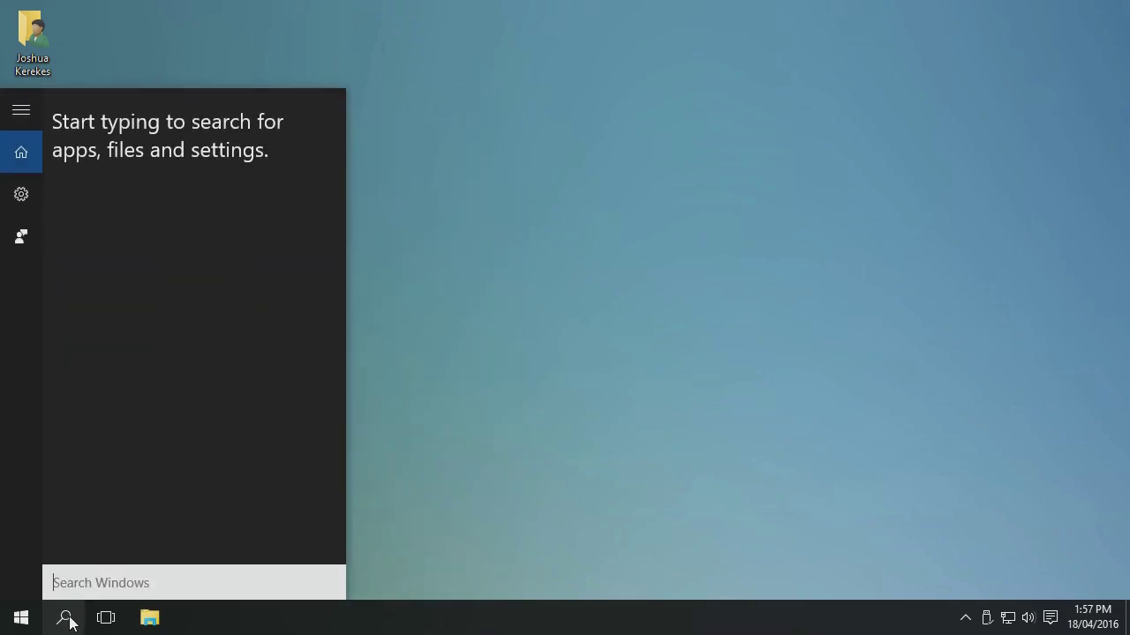
{"action": "left_click", "coordinate": [523, 383]}
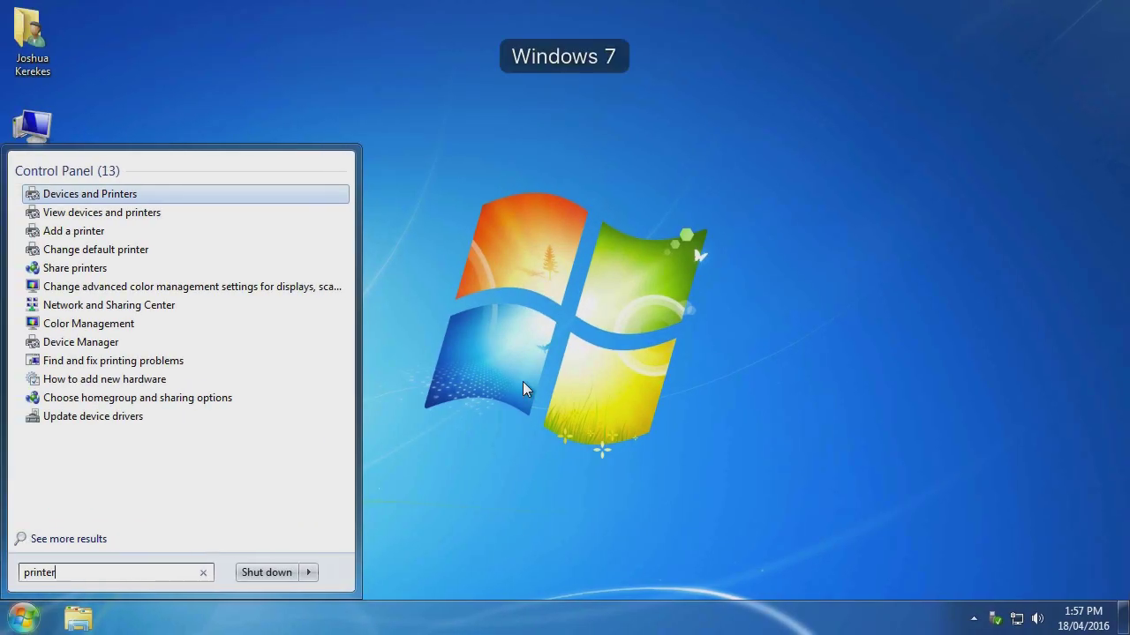
{"action": "left_click", "coordinate": [523, 383]}
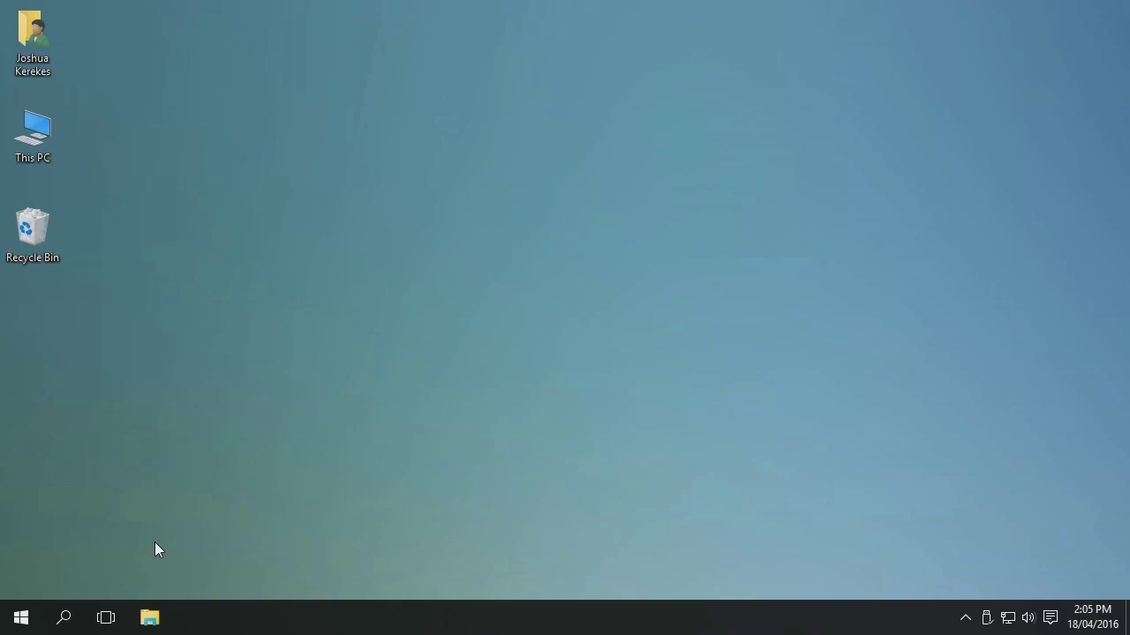
- Open This PC from the desktop and move its window aside, clear of the desktop icons
{"action": "double_click", "coordinate": [35, 133]}
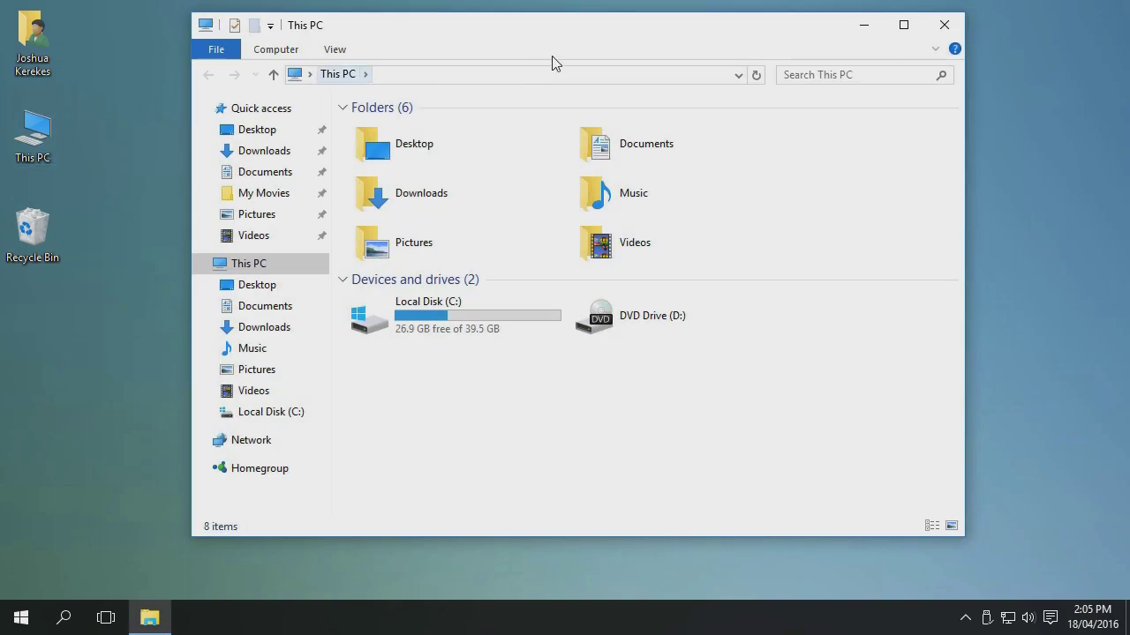
{"action": "left_click_drag", "start_coordinate": [518, 28], "coordinate": [594, 30]}
{"action": "left_click", "coordinate": [117, 446]}
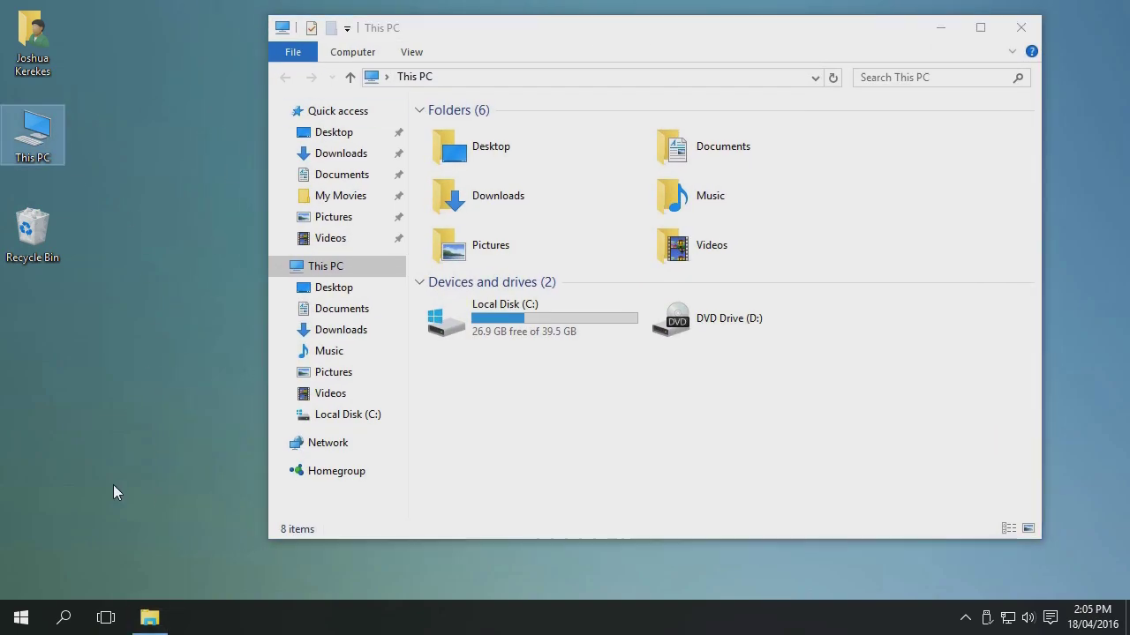
- Launch Paint by searching for "pain" and Internet Explorer by searching for "intern" through the taskbar search
{"action": "left_click", "coordinate": [62, 617]}
{"action": "type", "text": "pain"}
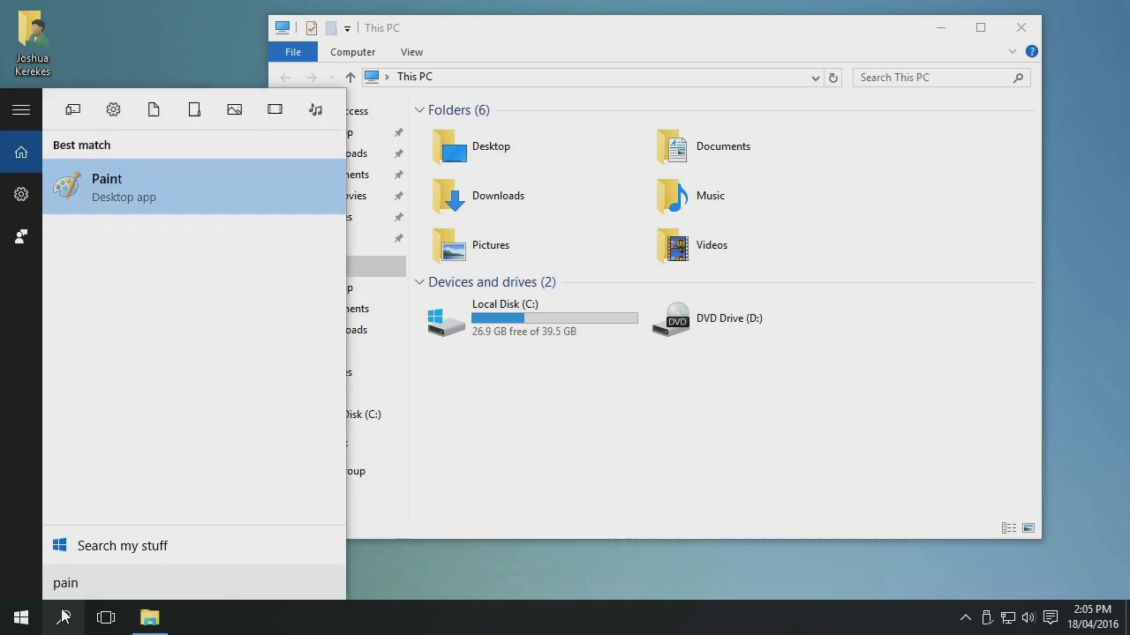
{"action": "key", "text": "Return"}
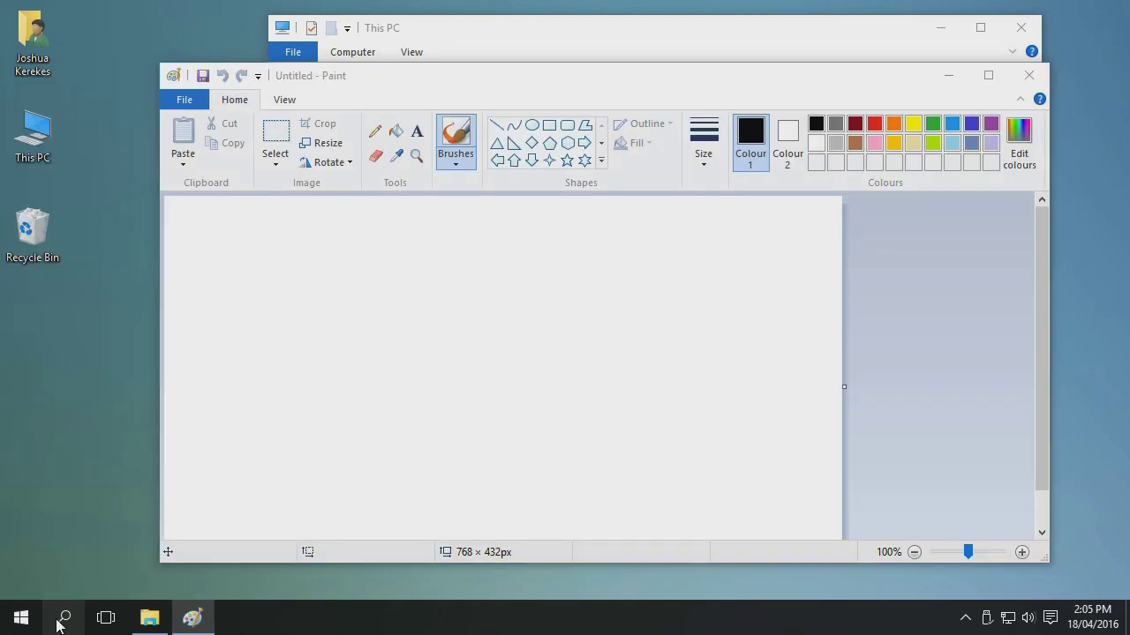
{"action": "left_click", "coordinate": [60, 619]}
{"action": "type", "text": "intern"}
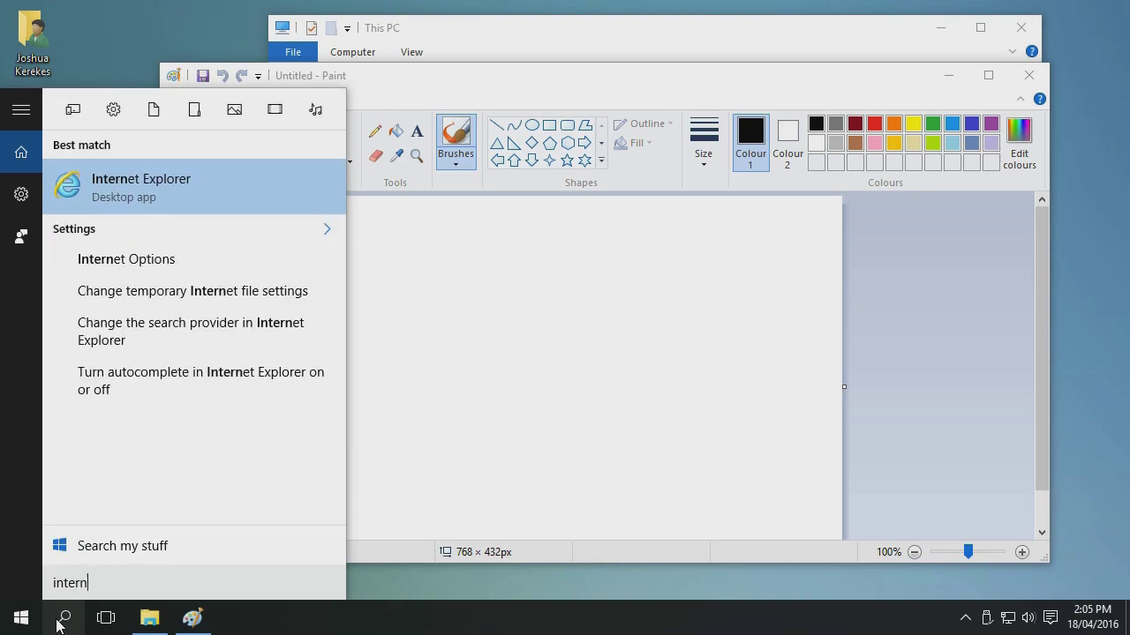
{"action": "key", "text": "Return"}
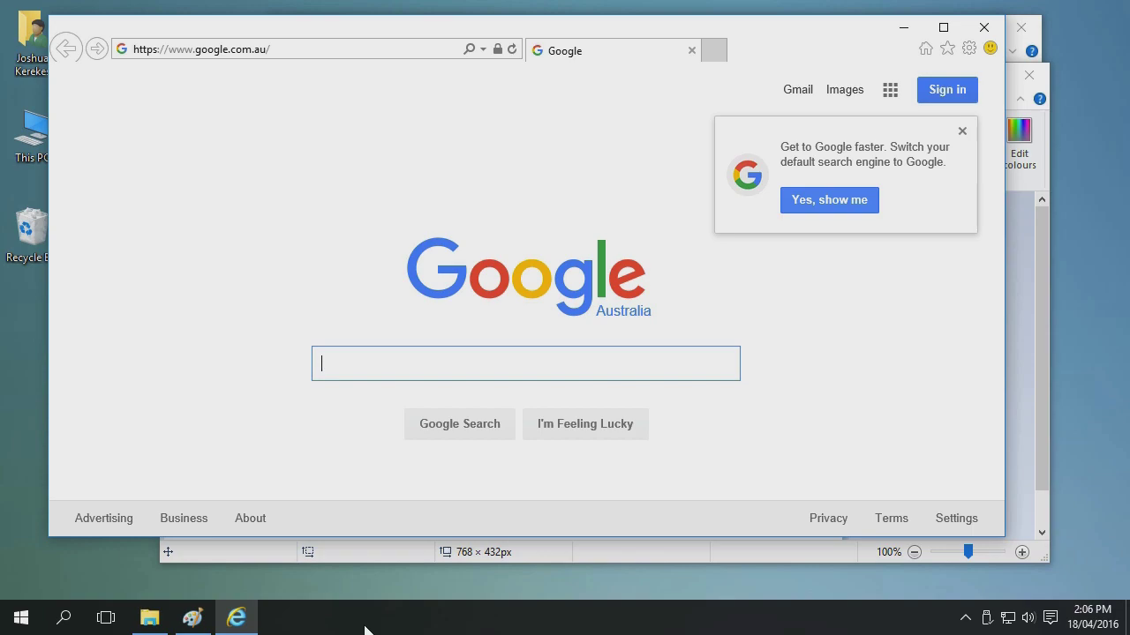
- Switch to the Paint window through Task View and draw a freehand black squiggle on the canvas
{"action": "left_click", "coordinate": [106, 620]}
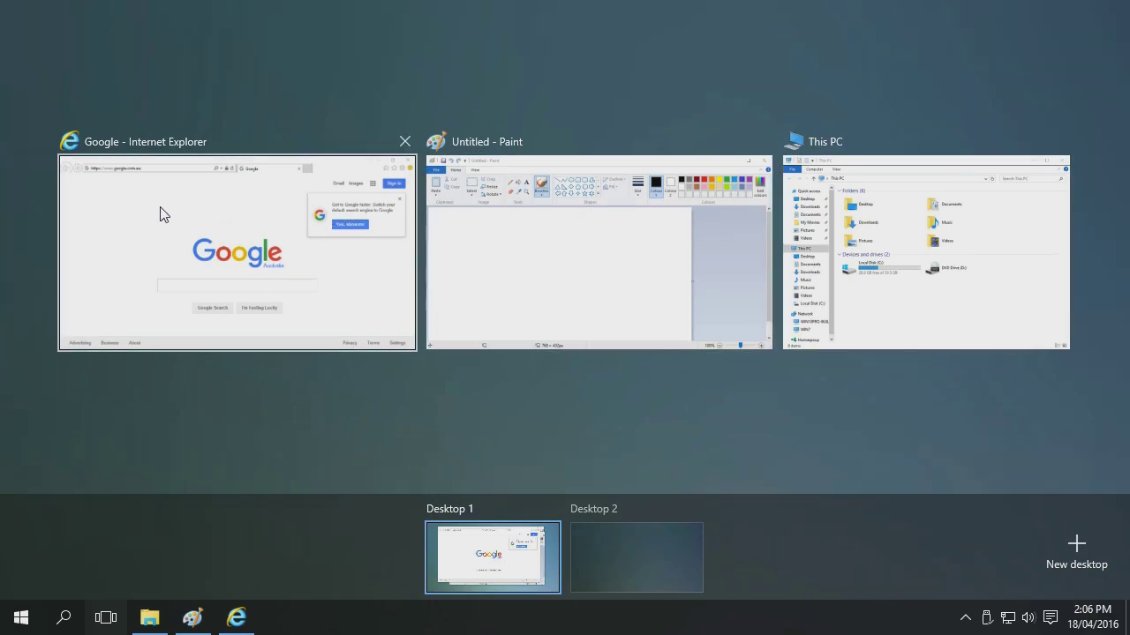
{"action": "left_click", "coordinate": [621, 253]}
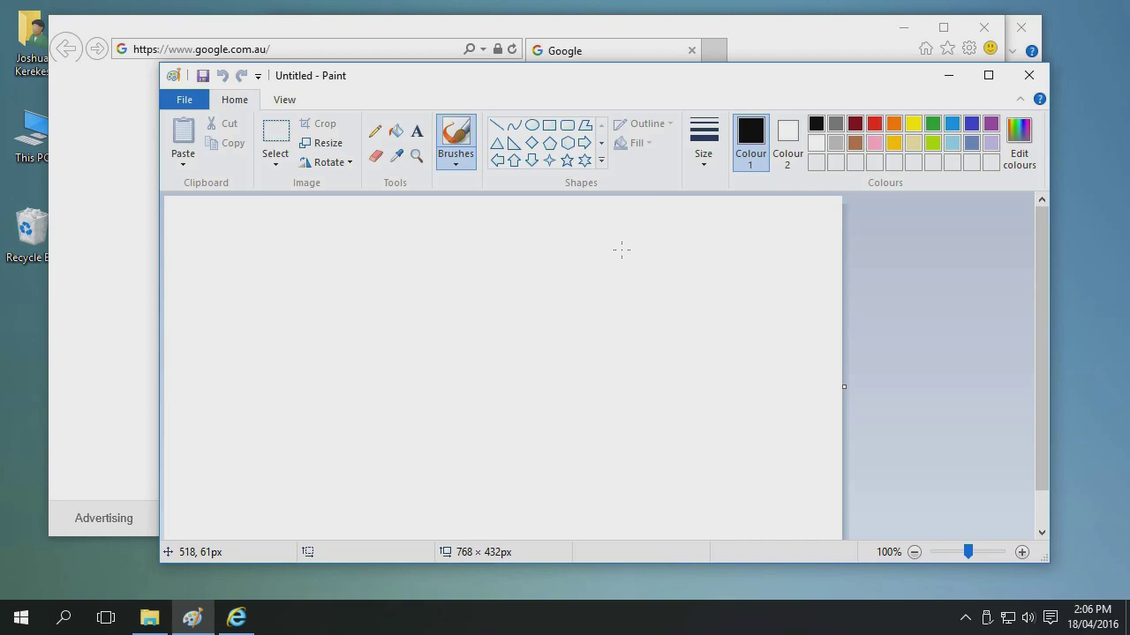
{"action": "mouse_move", "coordinate": [446, 260]}
{"action": "left_mouse_down"}
{"action": "mouse_move", "coordinate": [450, 300]}
{"action": "mouse_move", "coordinate": [438, 319]}
{"action": "left_mouse_up"}
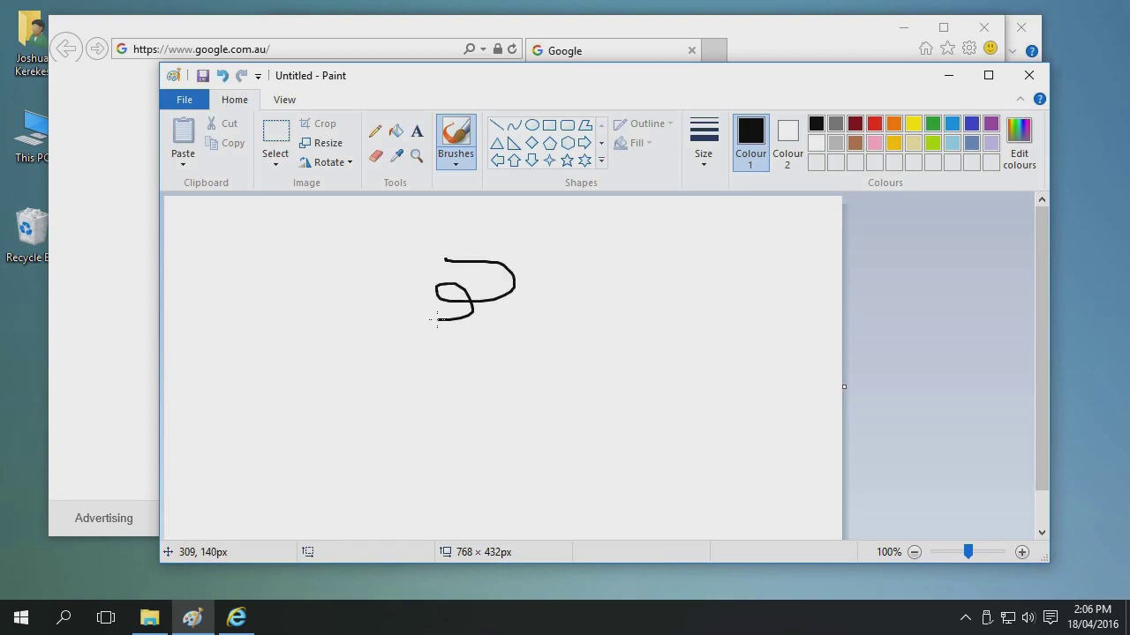
- Close the Paint window from Task View and discard the unsaved drawing
{"action": "left_click", "coordinate": [106, 617]}
{"action": "mouse_move", "coordinate": [333, 187]}
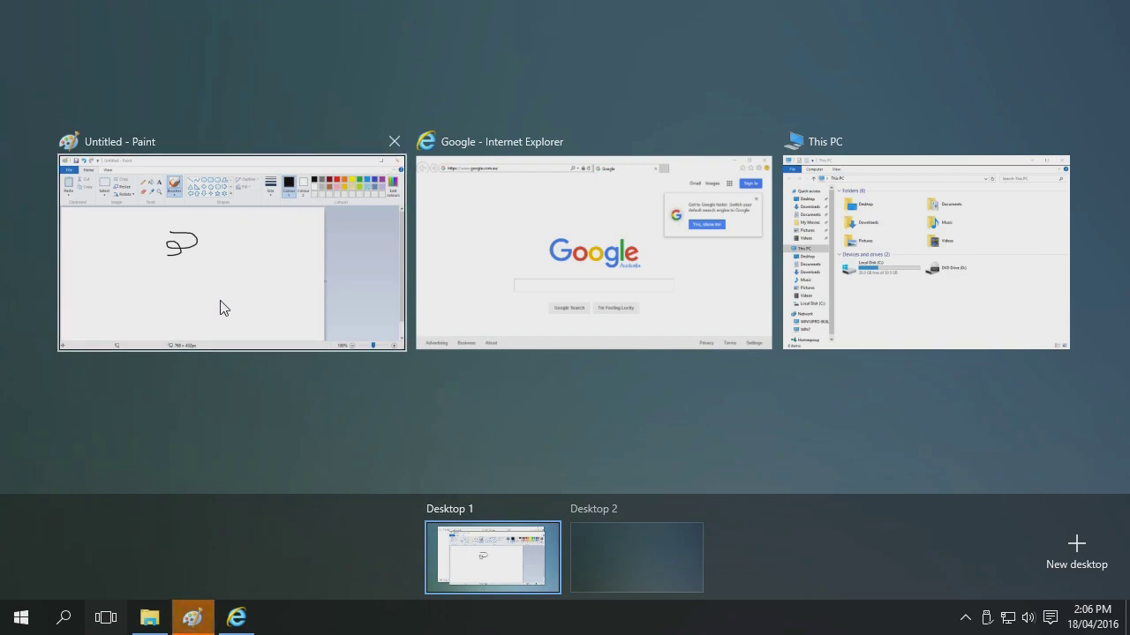
{"action": "left_click", "coordinate": [192, 620]}
{"action": "left_click", "coordinate": [633, 325]}
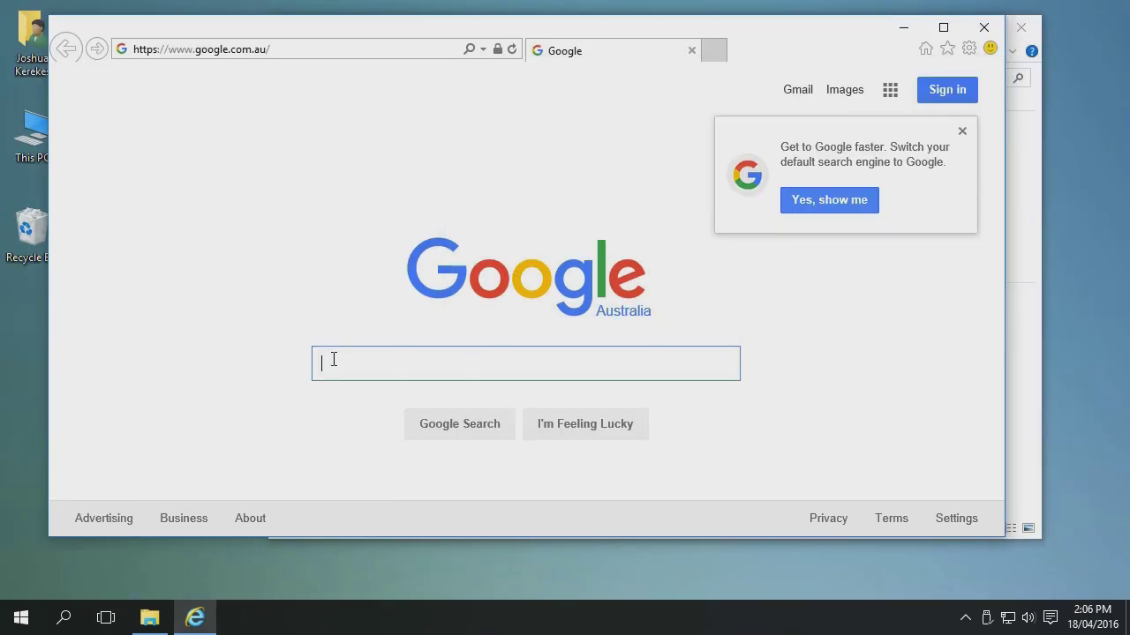
- Close the Internet Explorer and This PC windows from Task View and return to the desktop
{"action": "left_click", "coordinate": [106, 618]}
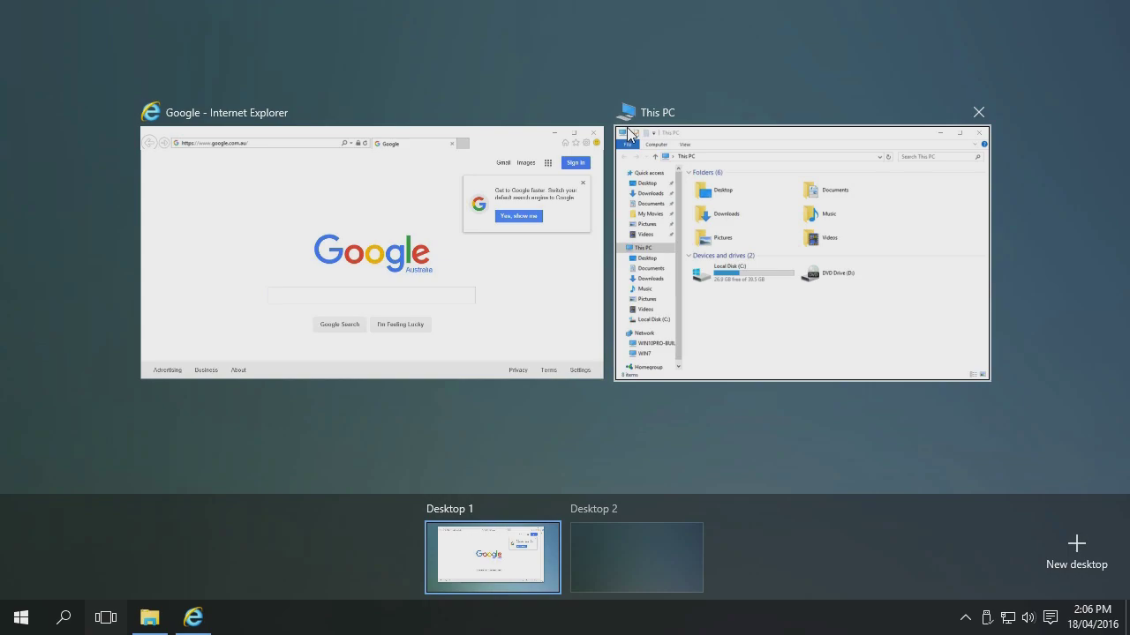
{"action": "left_click", "coordinate": [593, 112]}
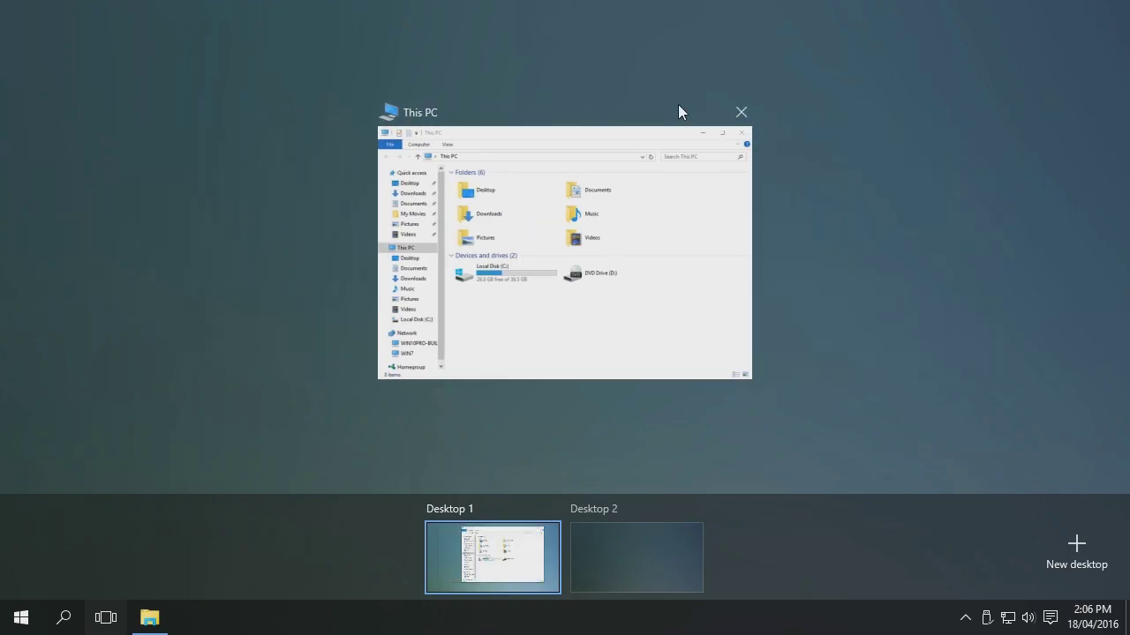
{"action": "left_click", "coordinate": [740, 112]}
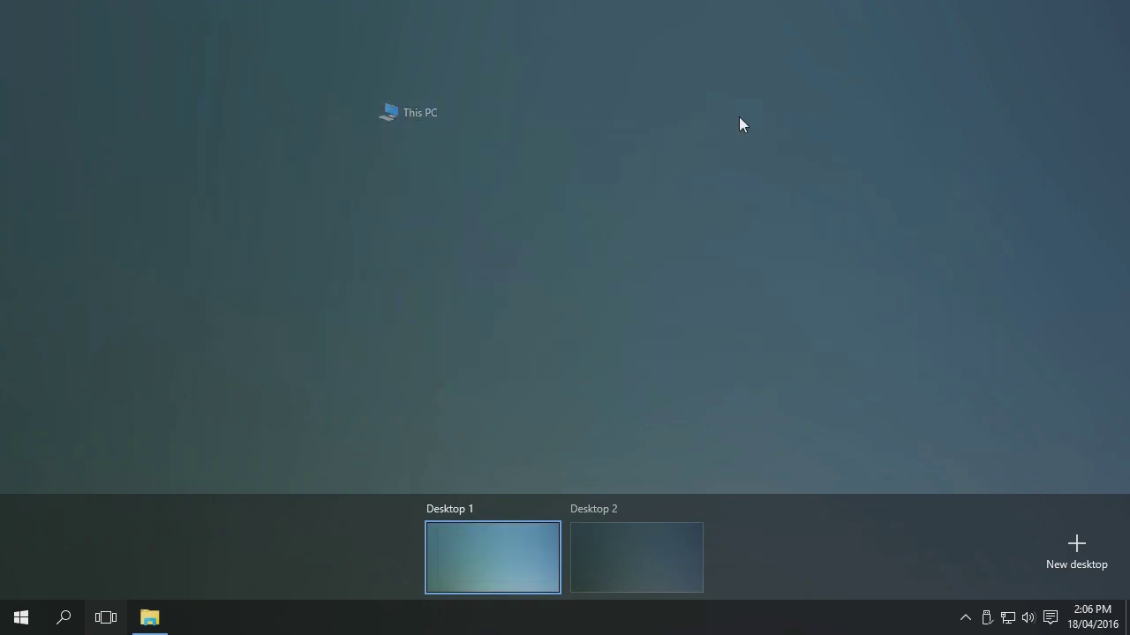
{"action": "left_click", "coordinate": [420, 289]}
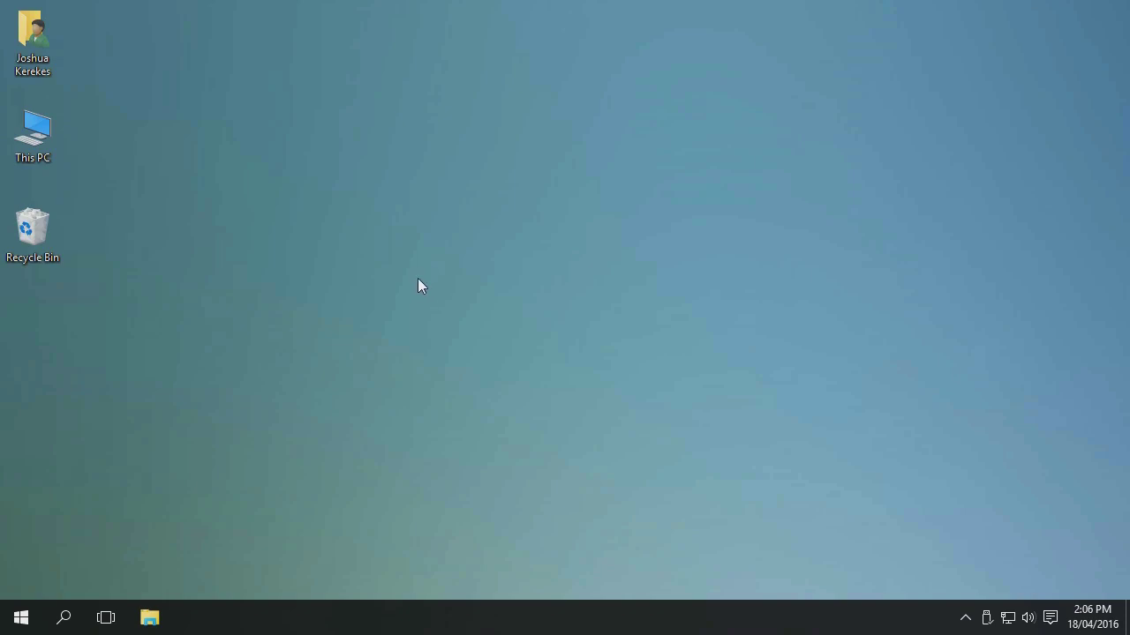
- Remove the virtual desktop Desktop 2 in Task View and return to the desktop
{"action": "left_click", "coordinate": [117, 614]}
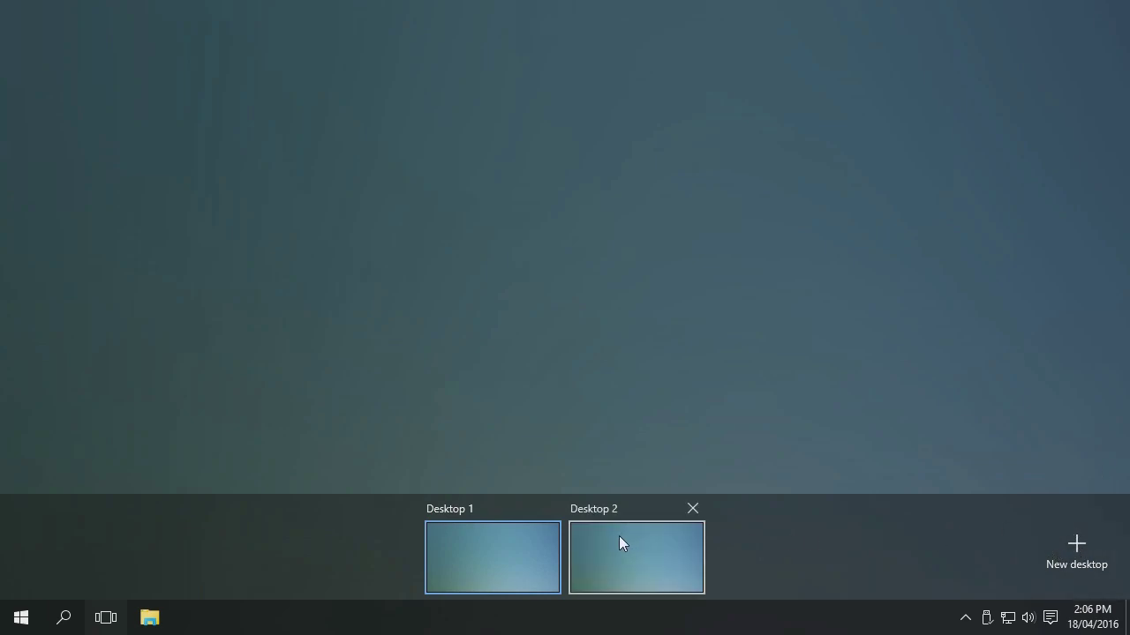
{"action": "left_click", "coordinate": [691, 510]}
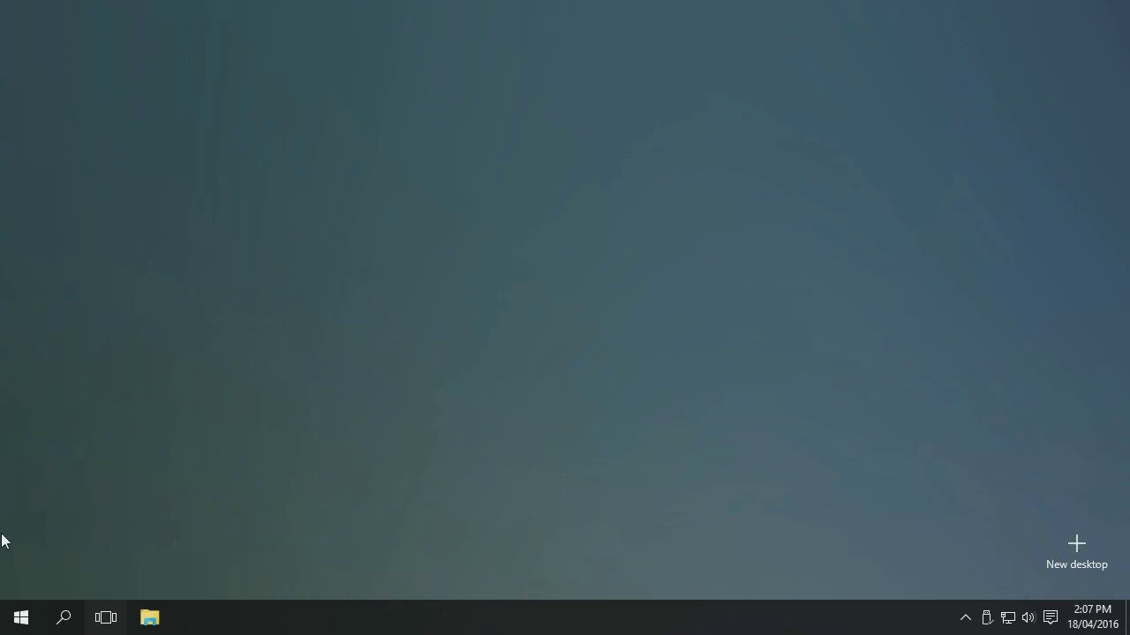
{"action": "left_click", "coordinate": [236, 481]}
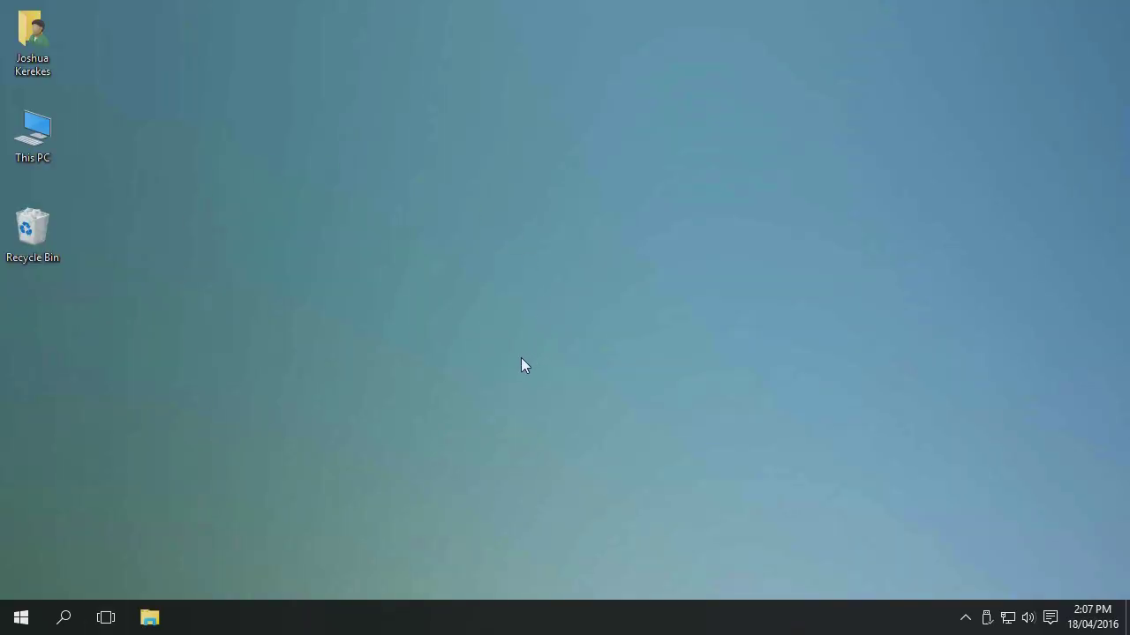
- Launch Internet Explorer by searching for "inter" and Paint by searching for "paint" through the taskbar search
{"action": "left_click", "coordinate": [56, 624]}
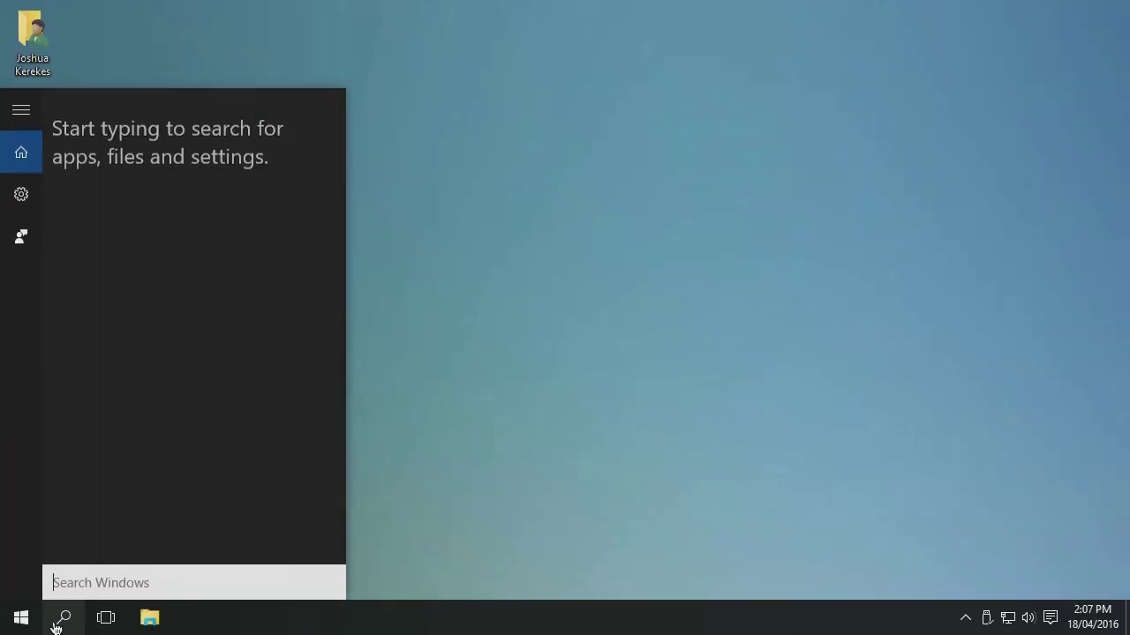
{"action": "type", "text": "inter"}
{"action": "key", "text": "Return"}
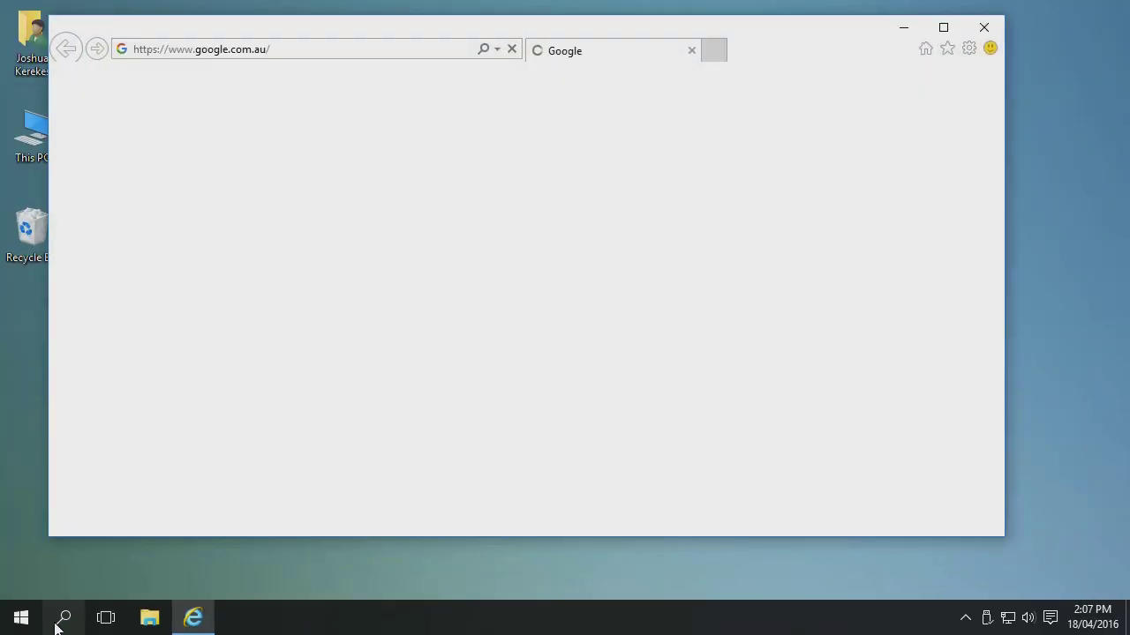
{"action": "left_click", "coordinate": [56, 625]}
{"action": "type", "text": "paint"}
{"action": "key", "text": "Return"}
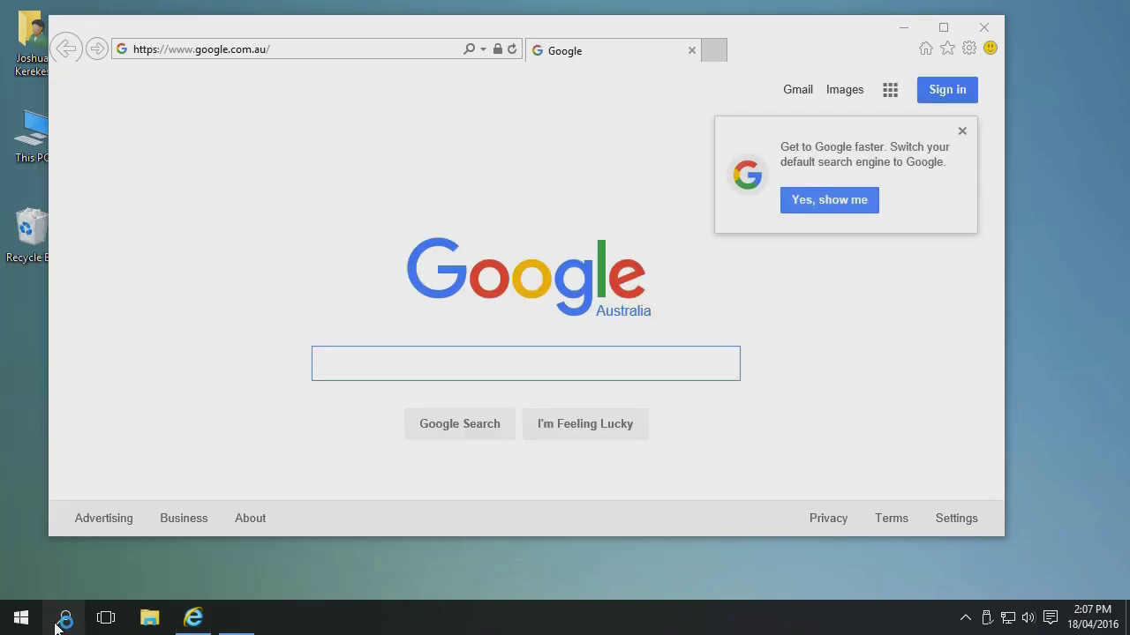
- Search for "calc" from the taskbar and launch Calculator
{"action": "left_click", "coordinate": [56, 625]}
{"action": "type", "text": "calc"}
{"action": "key", "text": "Return"}
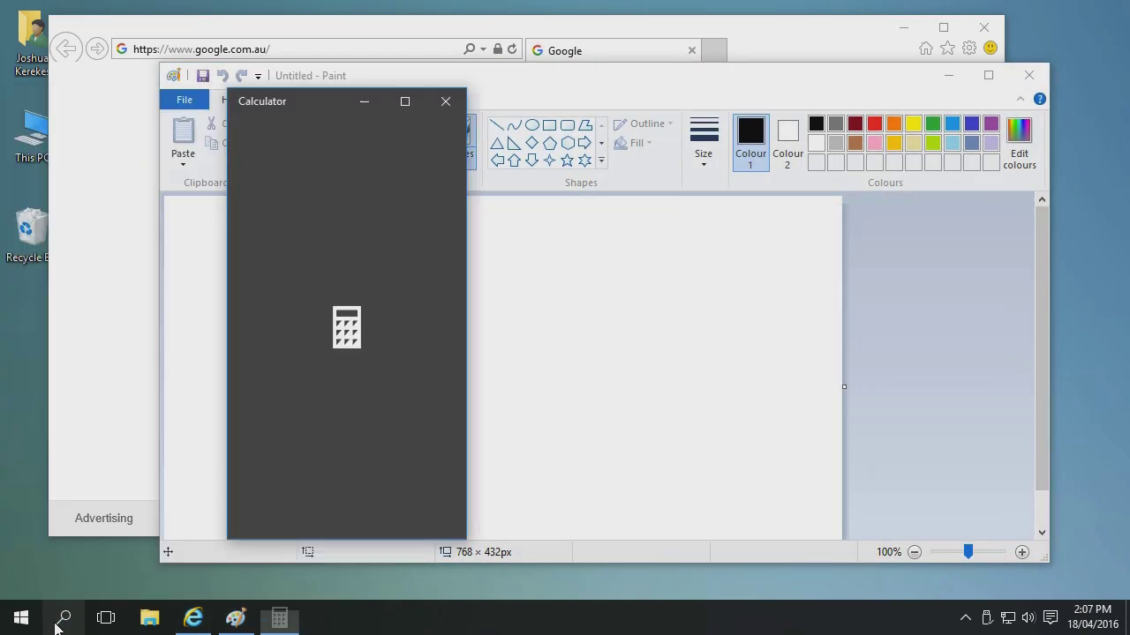
- Open and dismiss the taskbar search, and open the Start menu over the running apps
{"action": "left_click", "coordinate": [56, 624]}
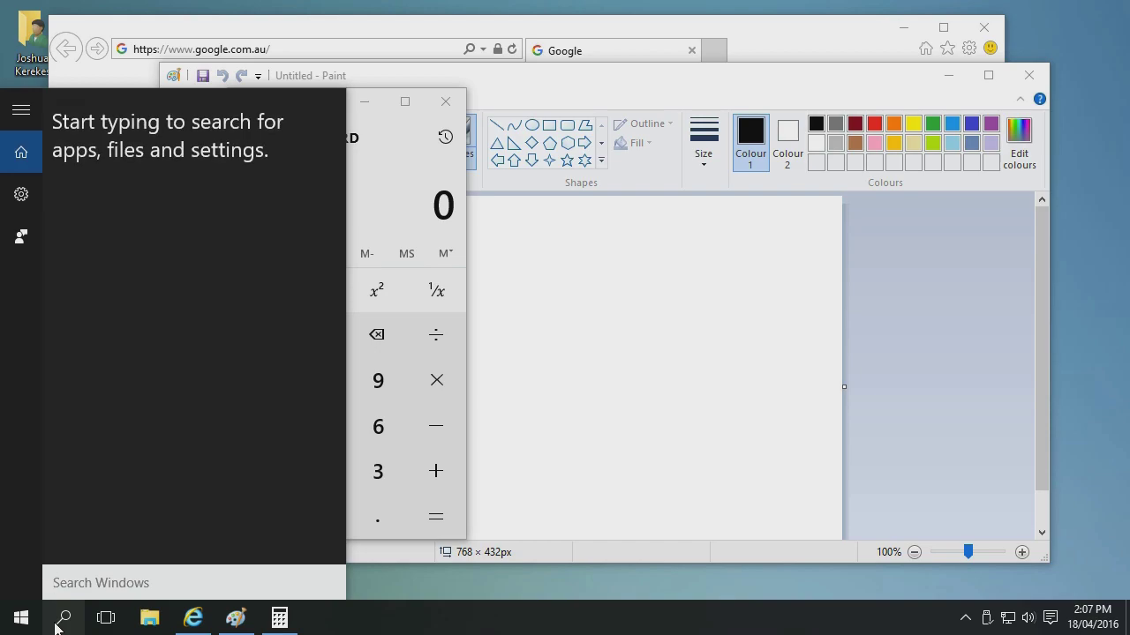
{"action": "left_click", "coordinate": [18, 610]}
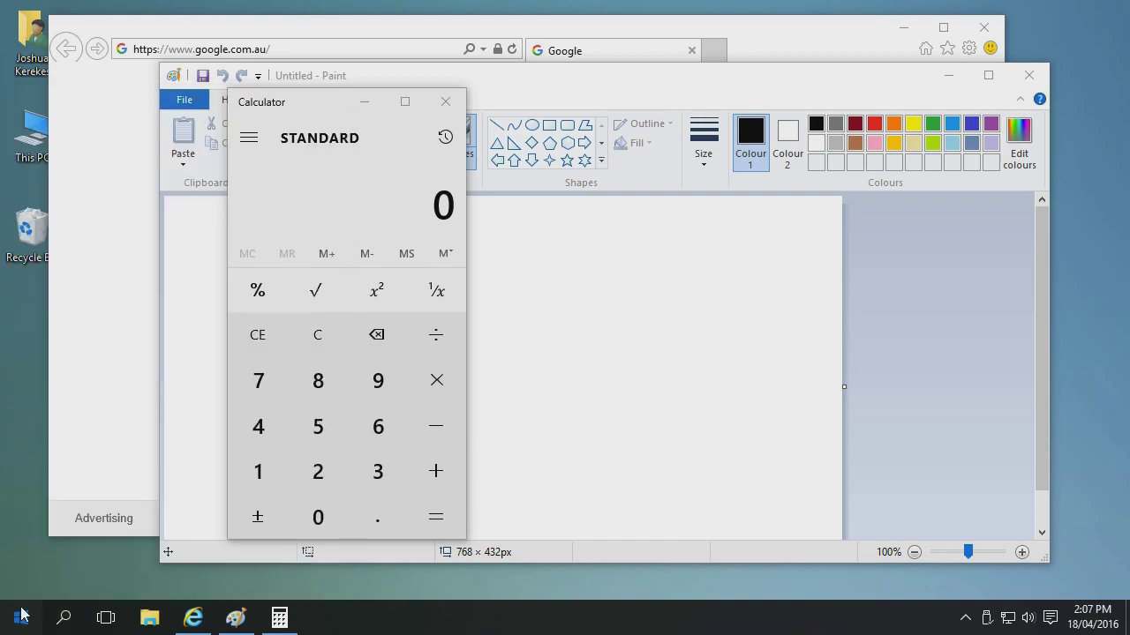
{"action": "left_click", "coordinate": [27, 607]}
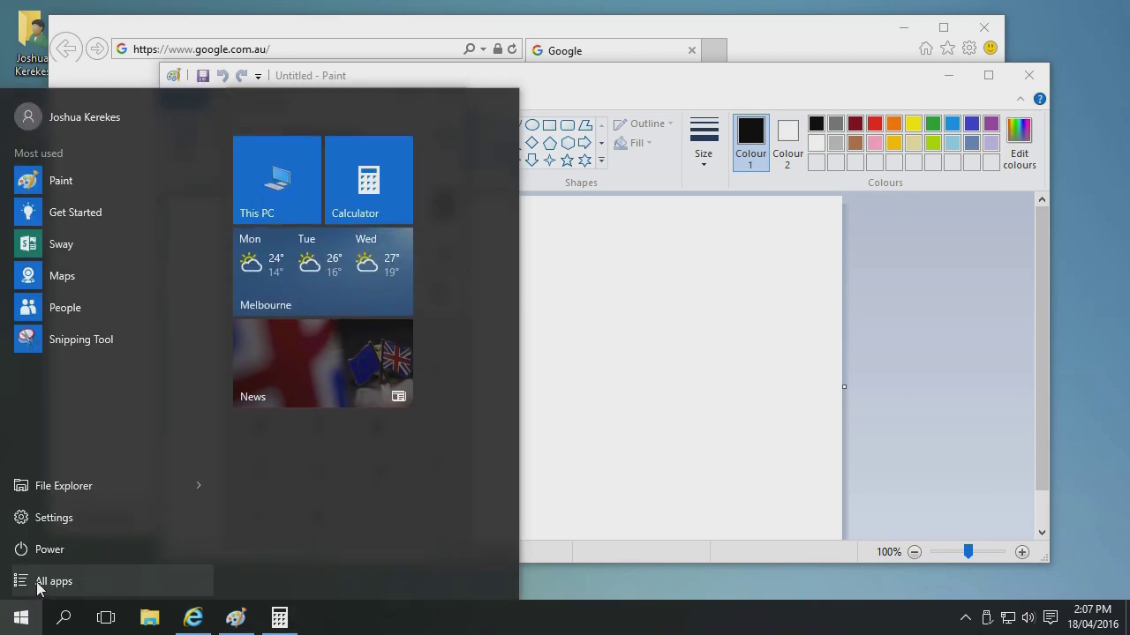
- Launch the Money app from the Start menu's full alphabetical app list
{"action": "left_click", "coordinate": [33, 582]}
{"action": "scroll", "coordinate": [110, 407], "scroll_direction": "down", "scroll_amount": 8}
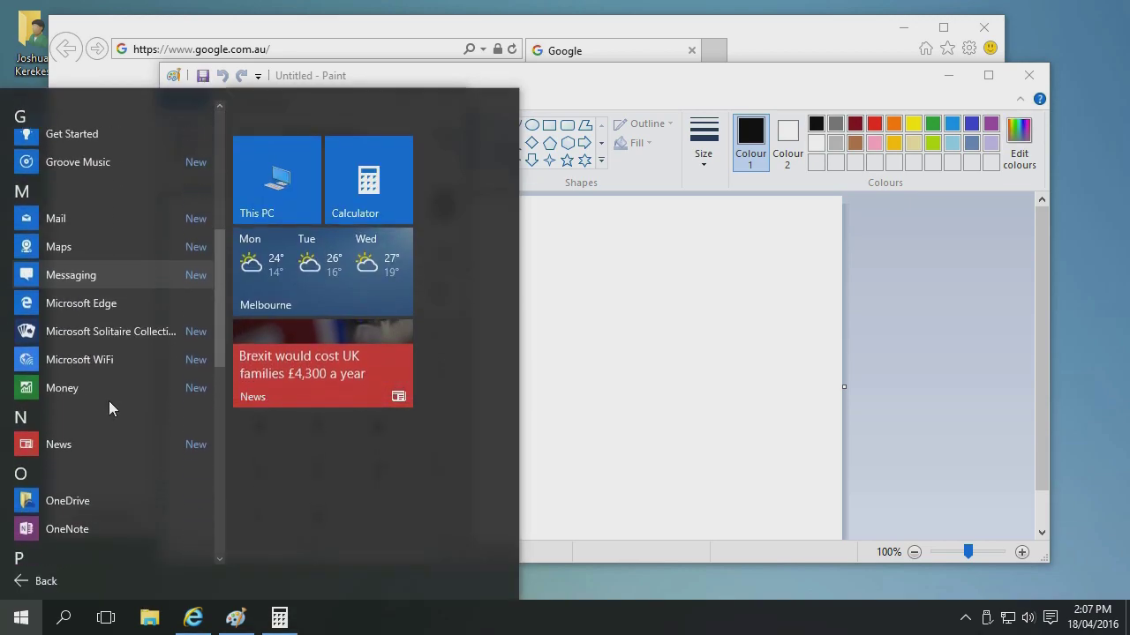
{"action": "scroll", "coordinate": [109, 401], "scroll_direction": "down", "scroll_amount": 3}
{"action": "left_click", "coordinate": [93, 238]}
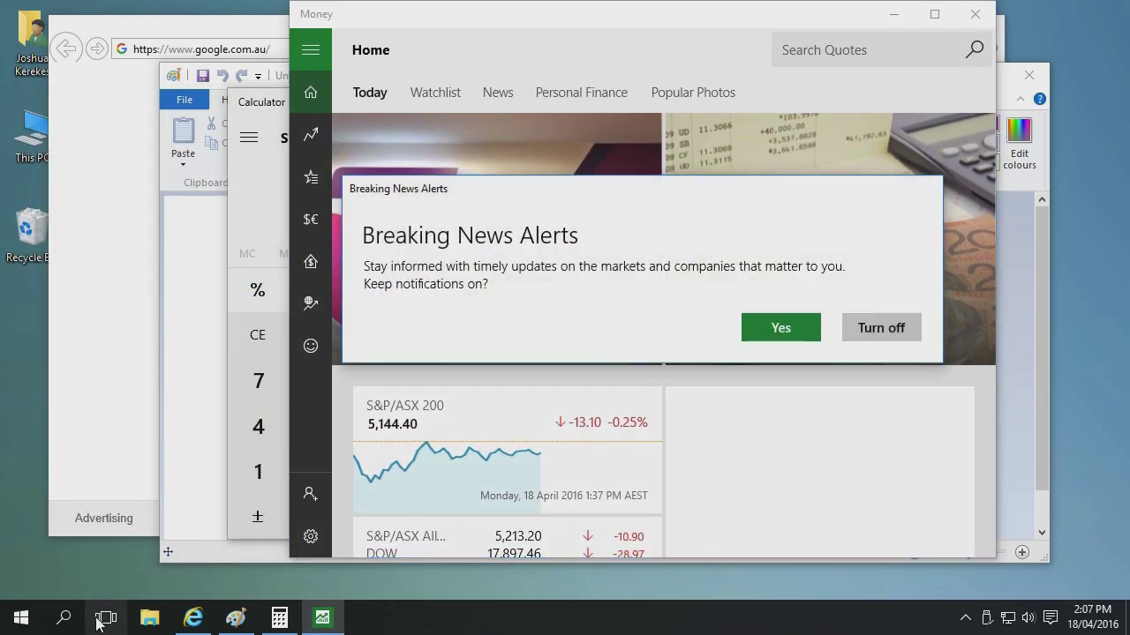
- Create a second virtual desktop in Task View, show the empty Desktop 2, and switch back to Desktop 1
{"action": "left_click", "coordinate": [105, 617]}
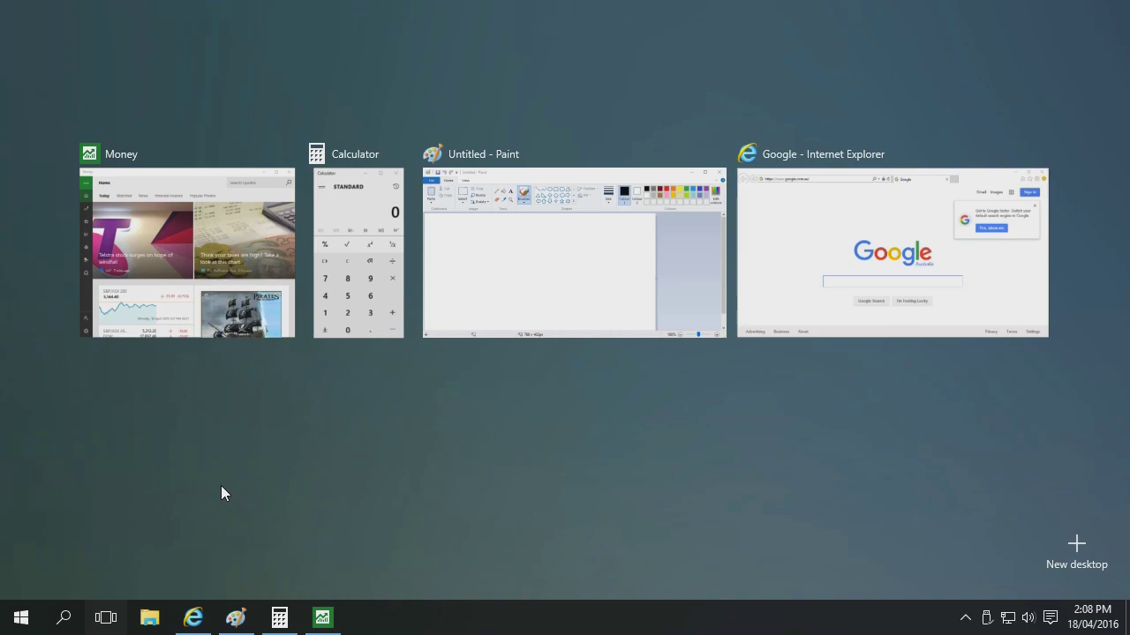
{"action": "left_click", "coordinate": [1062, 532]}
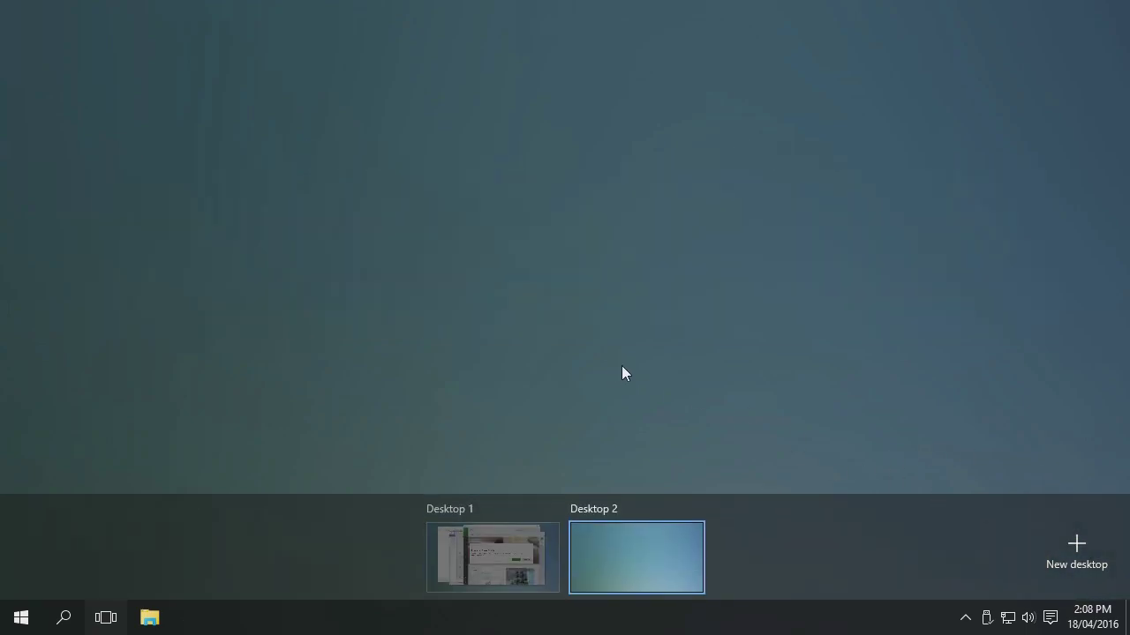
{"action": "left_click", "coordinate": [665, 416]}
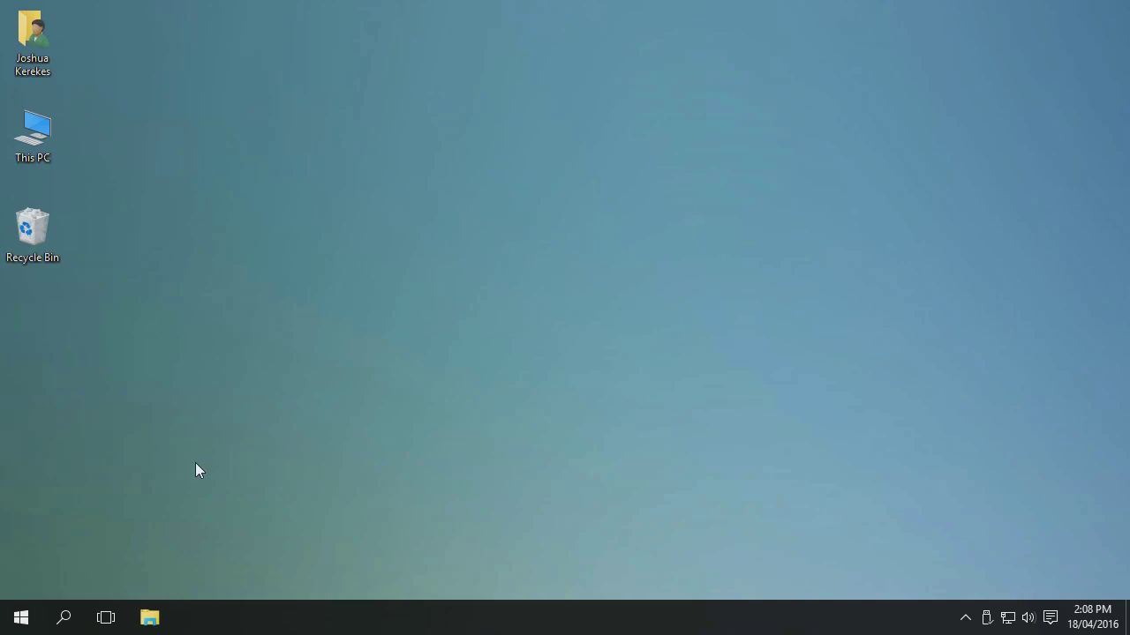
{"action": "left_click", "coordinate": [103, 620]}
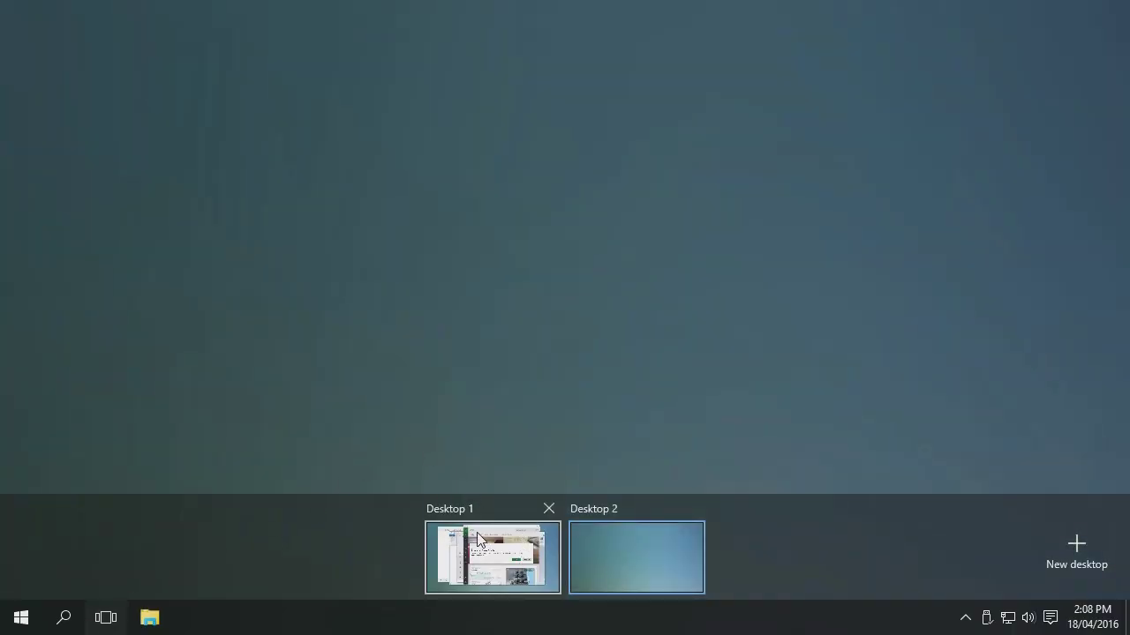
{"action": "left_click", "coordinate": [514, 543]}
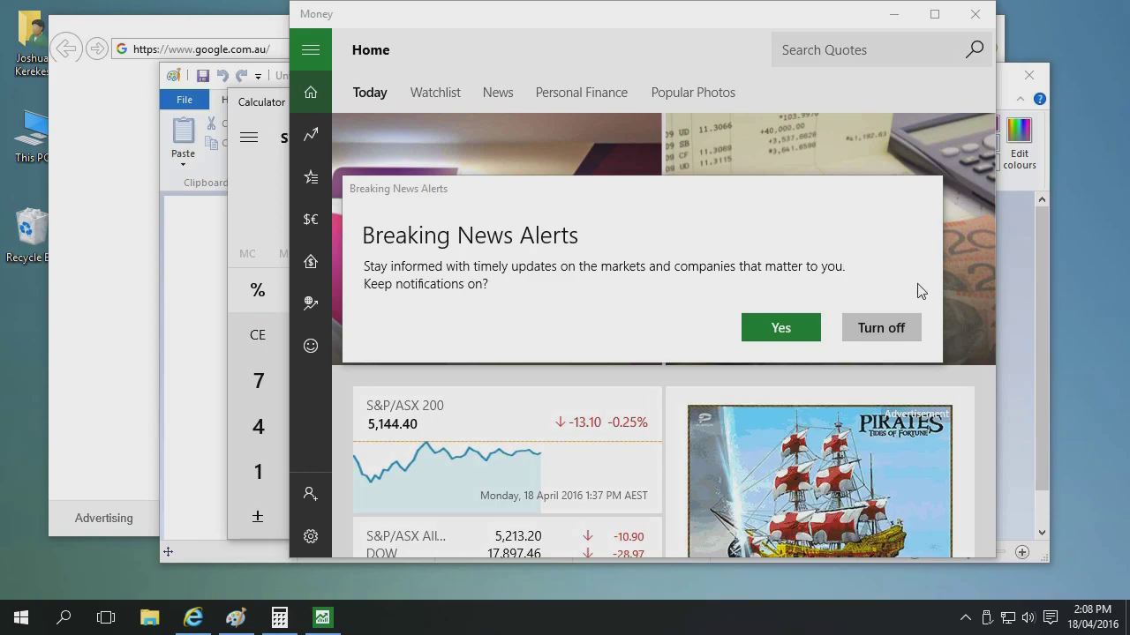
- Move the Paint and Calculator windows from Desktop 1 to Desktop 2 in Task View, and return to Internet Explorer on Desktop 1
{"action": "left_click", "coordinate": [106, 618]}
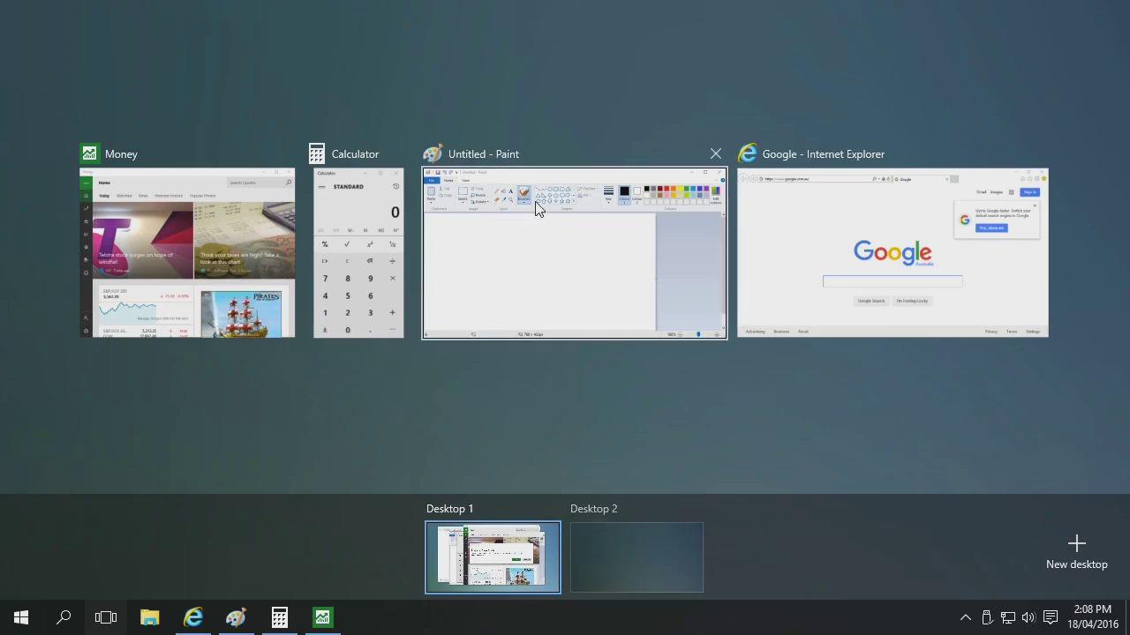
{"action": "left_click_drag", "start_coordinate": [508, 202], "coordinate": [509, 203]}
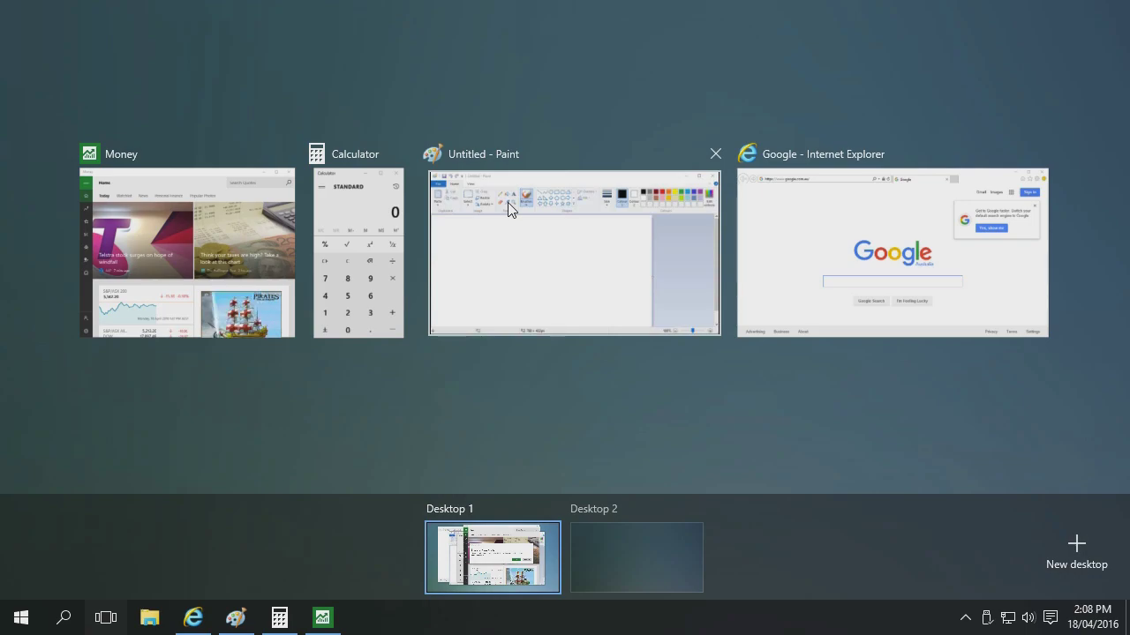
{"action": "left_click_drag", "start_coordinate": [508, 203], "coordinate": [608, 552]}
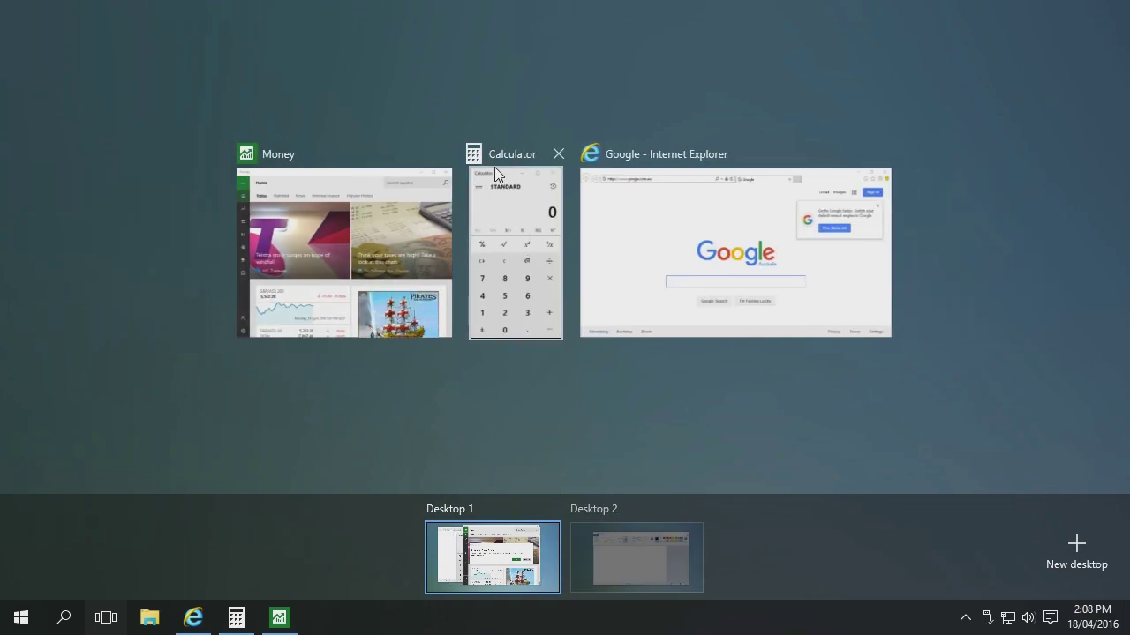
{"action": "left_click_drag", "start_coordinate": [505, 186], "coordinate": [593, 543]}
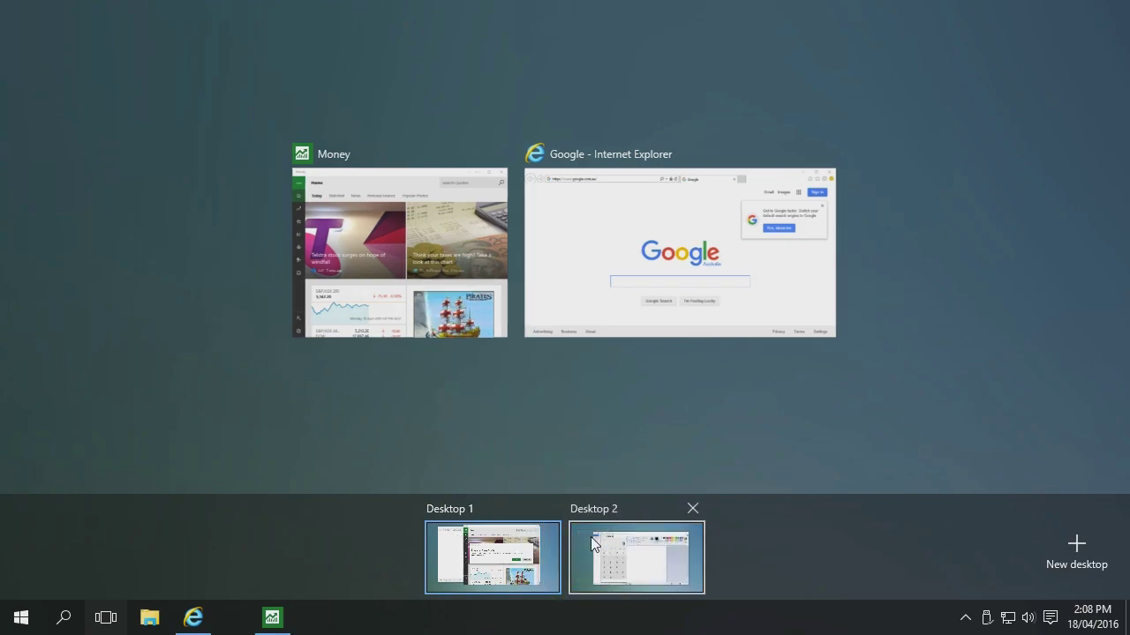
{"action": "left_click", "coordinate": [459, 556]}
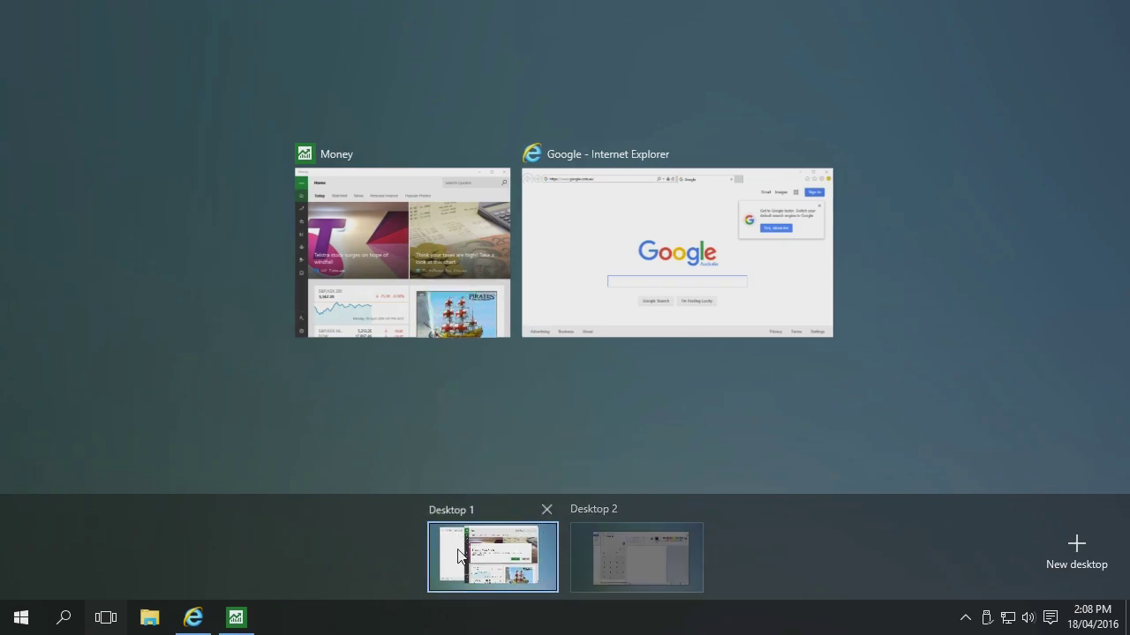
{"action": "left_click", "coordinate": [207, 128]}
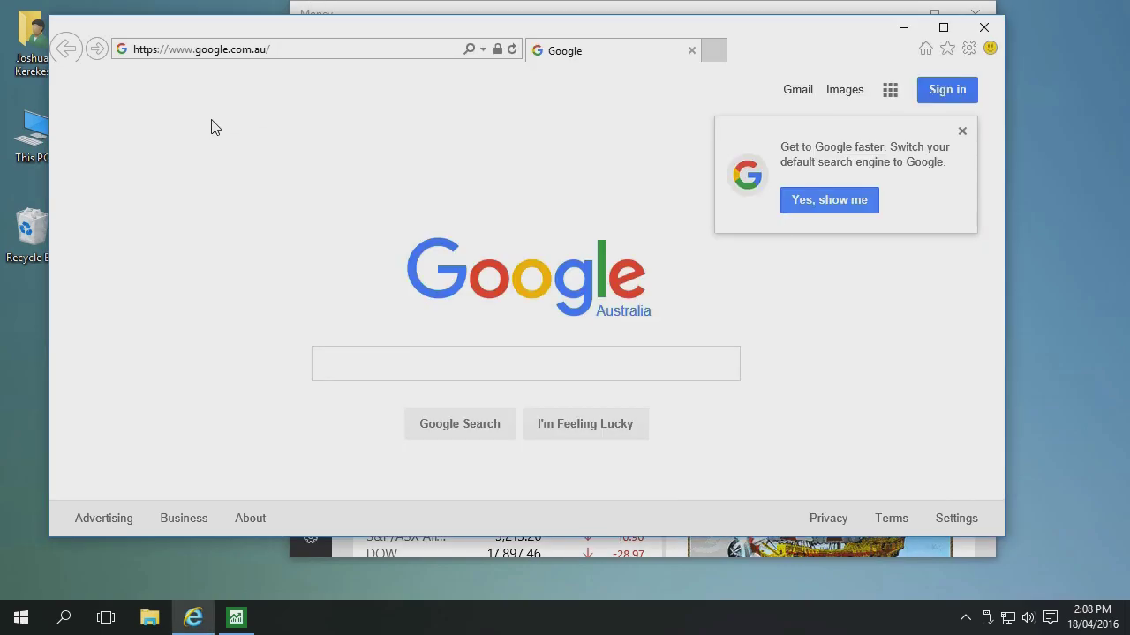
- Switch to Desktop 2 to view its windows, and go back to Desktop 1 through Task View
{"action": "left_click", "coordinate": [112, 620]}
{"action": "left_click", "coordinate": [621, 545]}
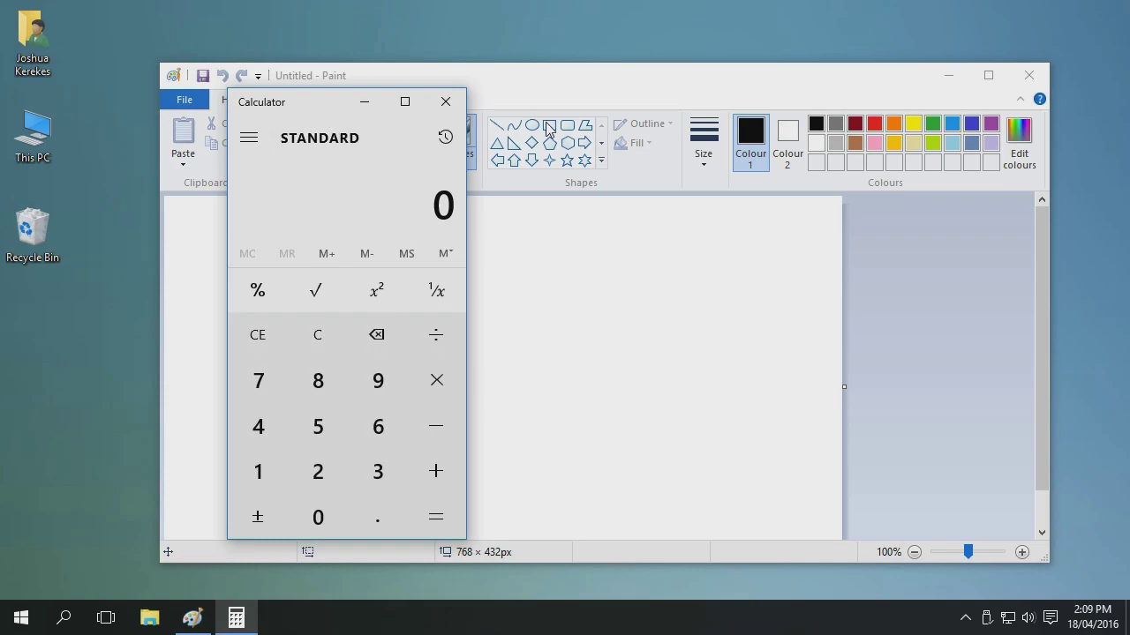
{"action": "left_click", "coordinate": [106, 618]}
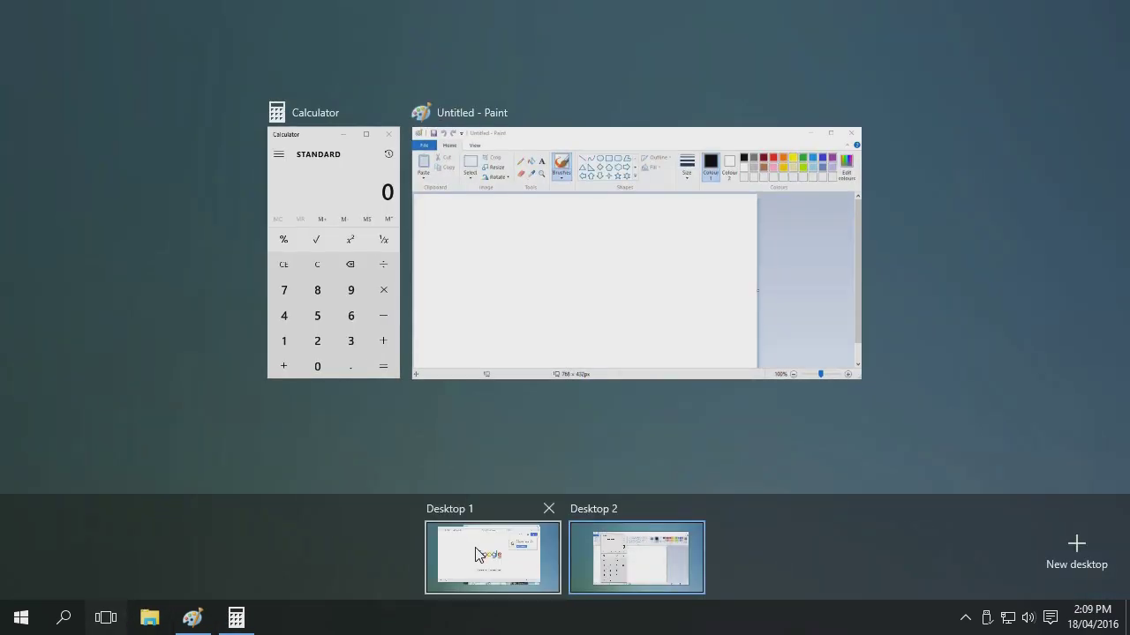
{"action": "left_click", "coordinate": [479, 554]}
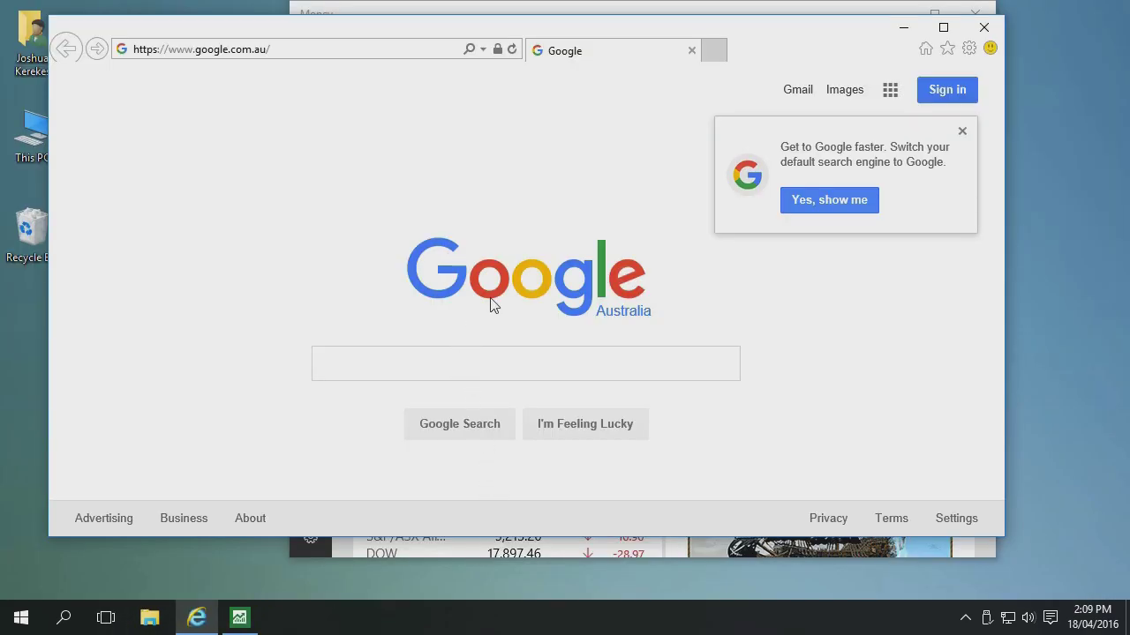
- Add a long series of empty virtual desktops, past Desktop 12, in Task View
{"action": "left_click", "coordinate": [106, 617]}
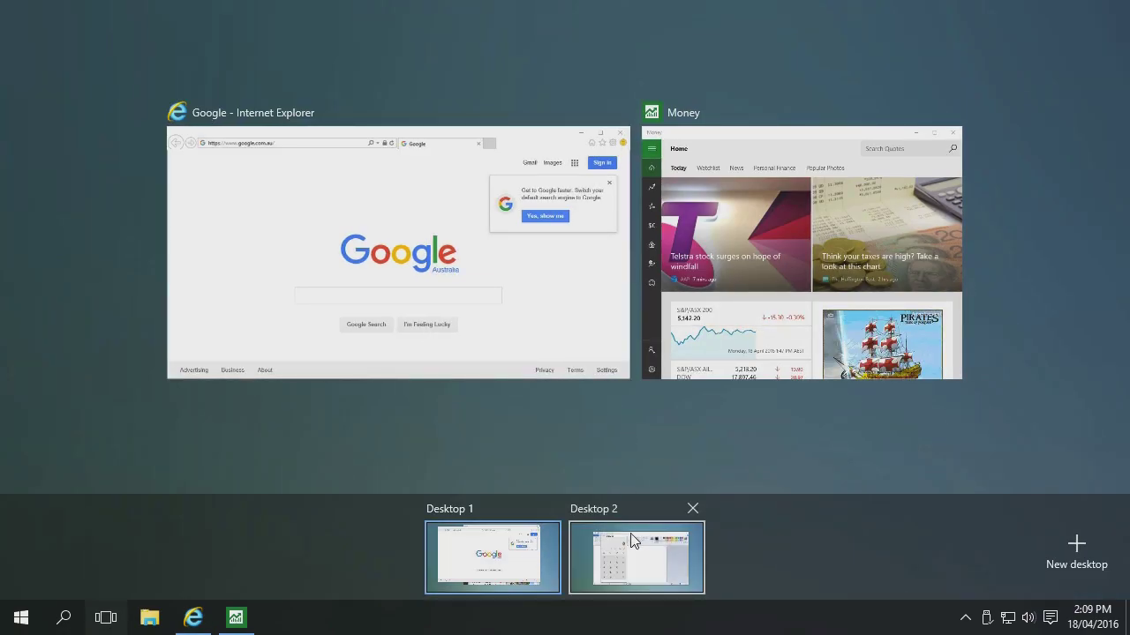
{"action": "left_click", "coordinate": [1099, 570]}
{"action": "left_click", "coordinate": [1097, 566]}
{"action": "left_click", "coordinate": [1097, 566]}
{"action": "left_click", "coordinate": [1094, 565]}
{"action": "left_click", "coordinate": [1094, 565]}
{"action": "left_click", "coordinate": [1094, 565]}
{"action": "left_click", "coordinate": [1095, 565]}
{"action": "left_click", "coordinate": [1095, 565]}
{"action": "left_click", "coordinate": [1094, 565]}
{"action": "left_click", "coordinate": [1094, 565]}
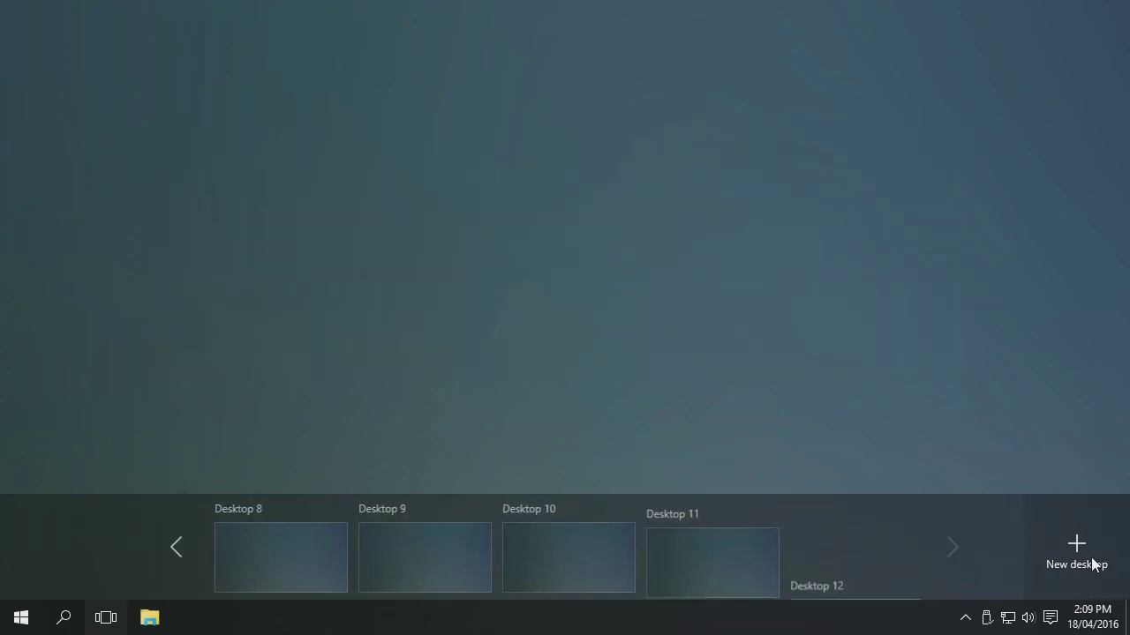
{"action": "left_click", "coordinate": [1094, 565]}
{"action": "left_click", "coordinate": [1094, 565]}
{"action": "left_click", "coordinate": [1094, 565]}
- Remove the empty virtual desktops from Desktop 3 onwards and Desktop 2 in Task View, and return to the remaining desktop
{"action": "left_click", "coordinate": [181, 549]}
{"action": "left_click", "coordinate": [183, 547]}
{"action": "left_click", "coordinate": [183, 546]}
{"action": "left_click", "coordinate": [183, 546]}
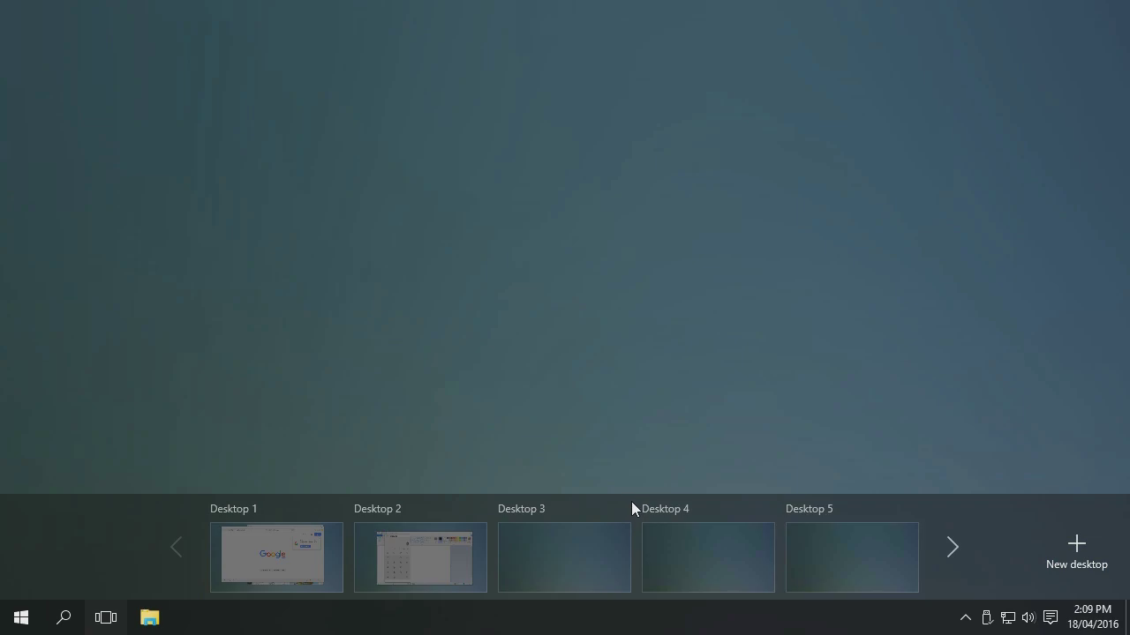
{"action": "mouse_move", "coordinate": [620, 509]}
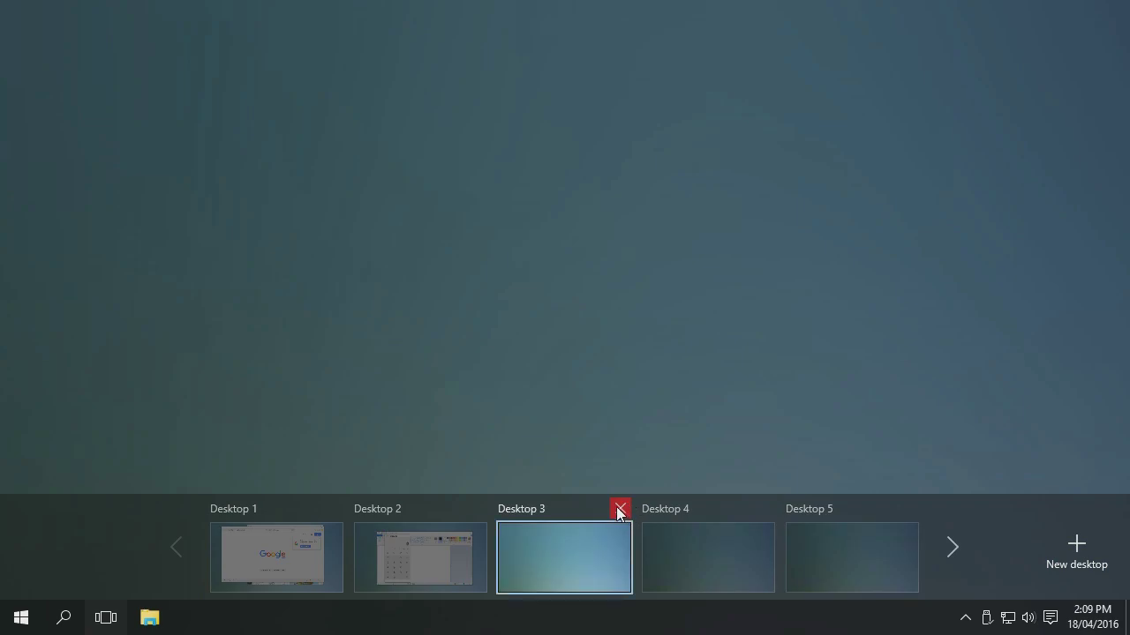
{"action": "left_click", "coordinate": [620, 510]}
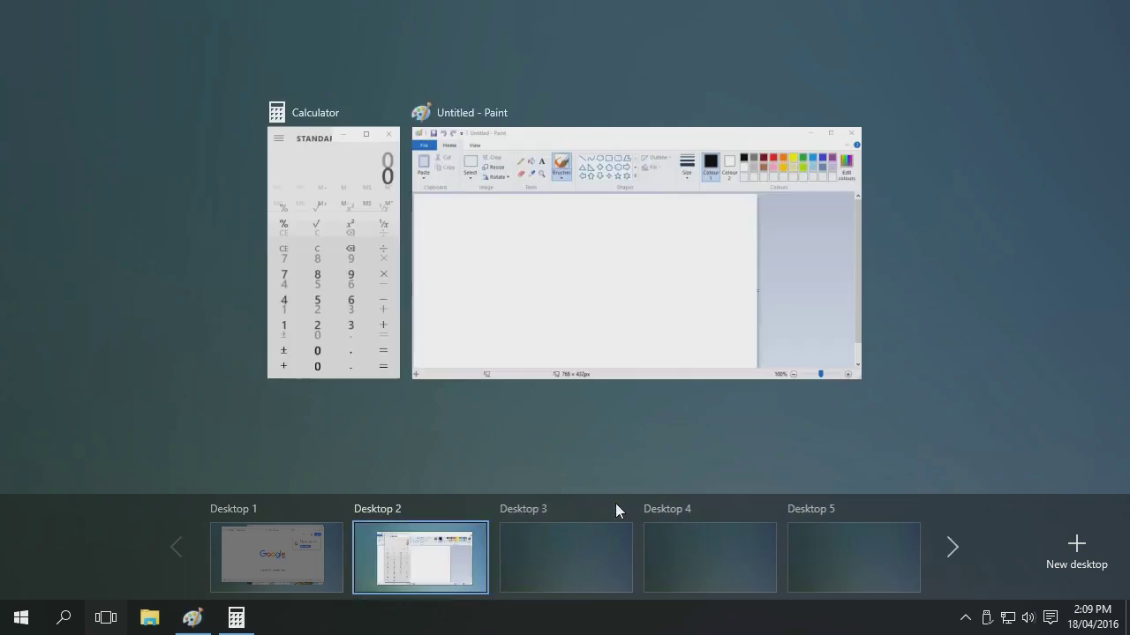
{"action": "mouse_move", "coordinate": [632, 515]}
{"action": "left_click", "coordinate": [621, 510]}
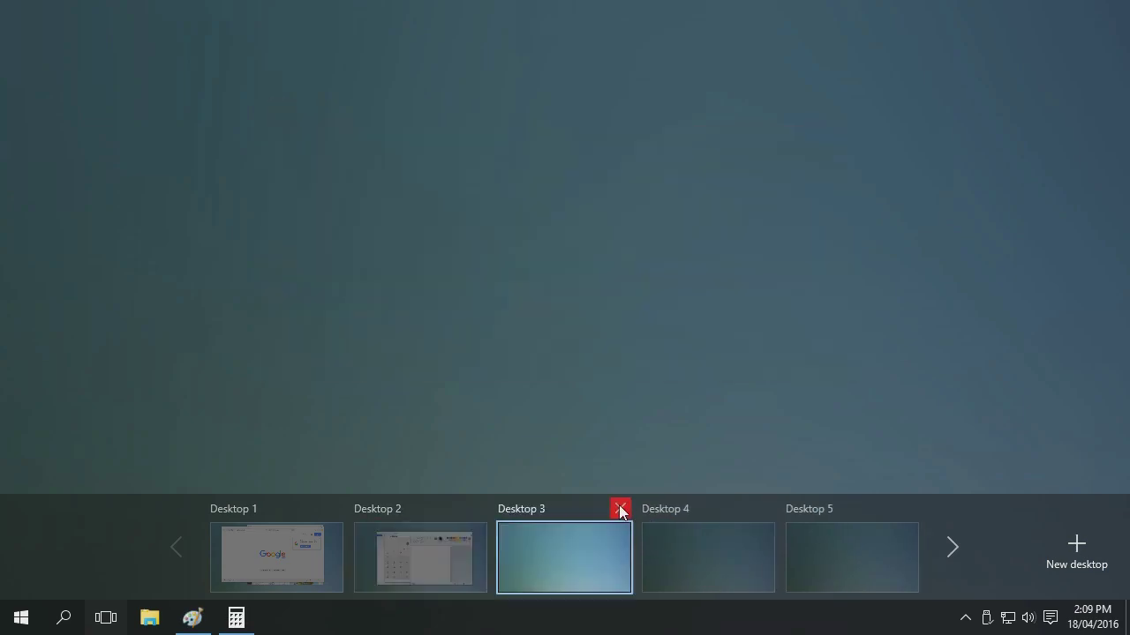
{"action": "left_click", "coordinate": [620, 510]}
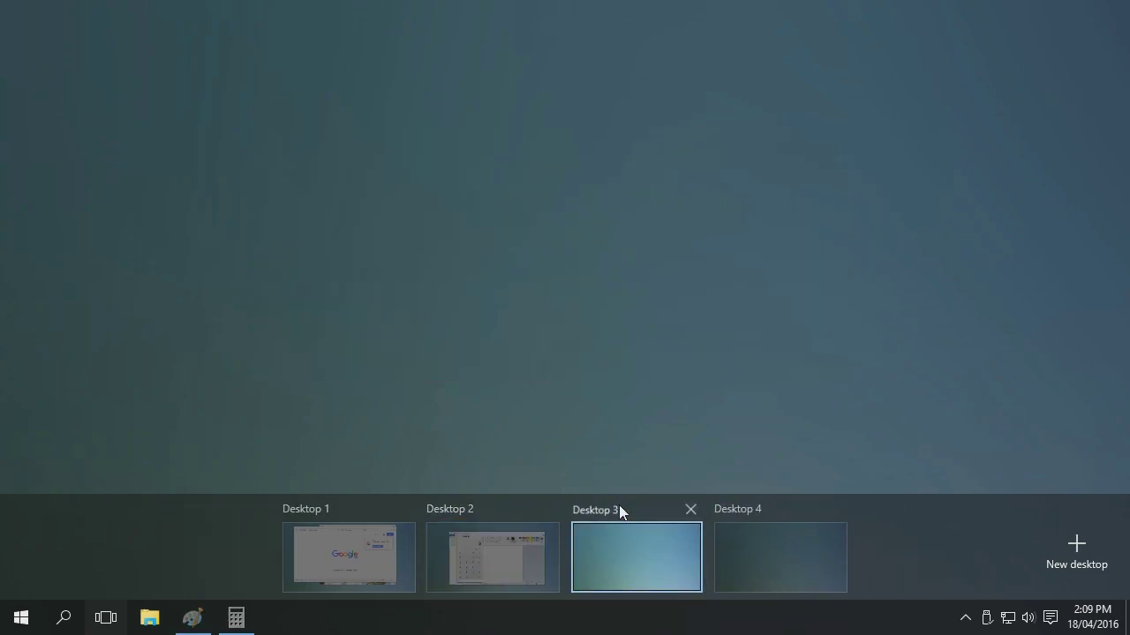
{"action": "left_click", "coordinate": [643, 517]}
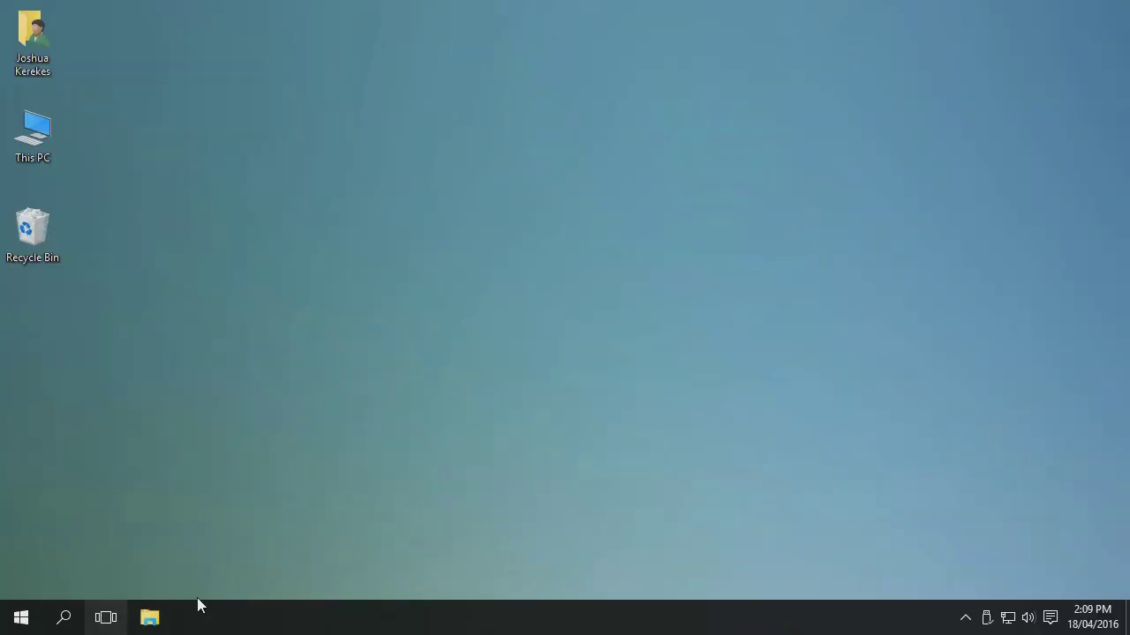
{"action": "left_click", "coordinate": [106, 617]}
{"action": "left_click", "coordinate": [692, 510]}
{"action": "left_click", "coordinate": [760, 508]}
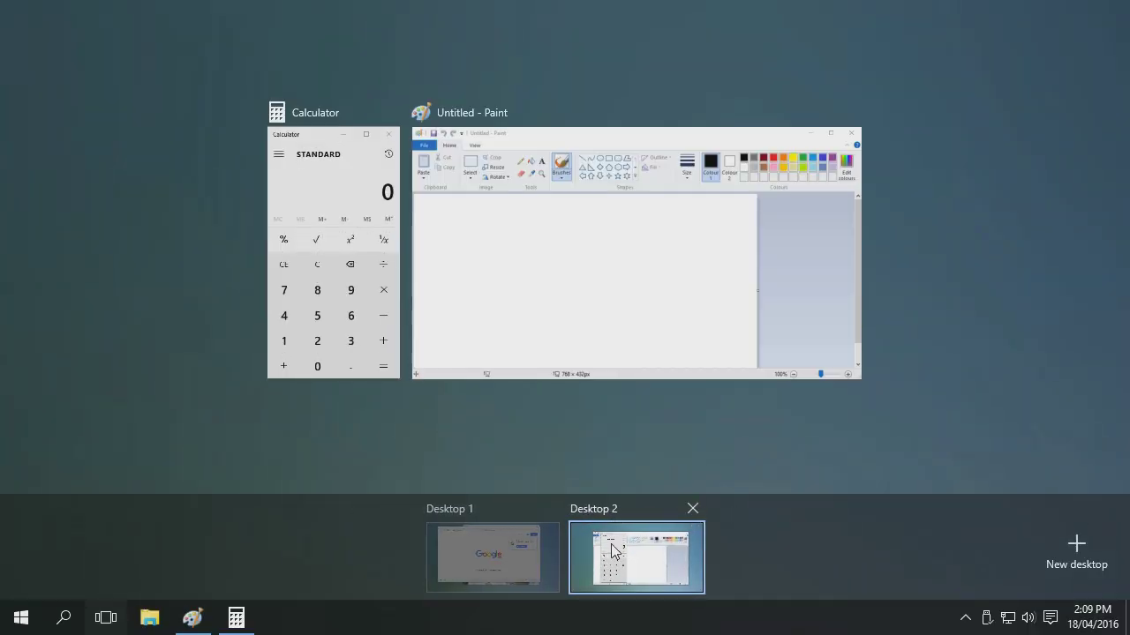
{"action": "left_click", "coordinate": [693, 510]}
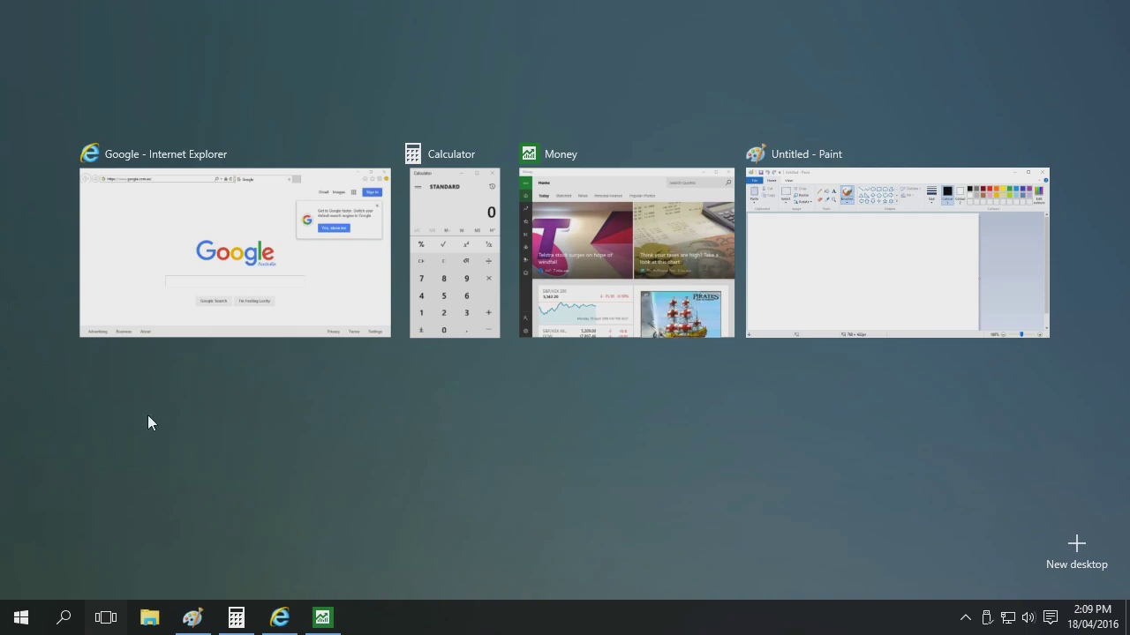
{"action": "left_click", "coordinate": [825, 427]}
- Turn off Money's breaking news alerts and close the Internet Explorer, Money, Paint and Calculator windows
{"action": "left_click", "coordinate": [983, 28]}
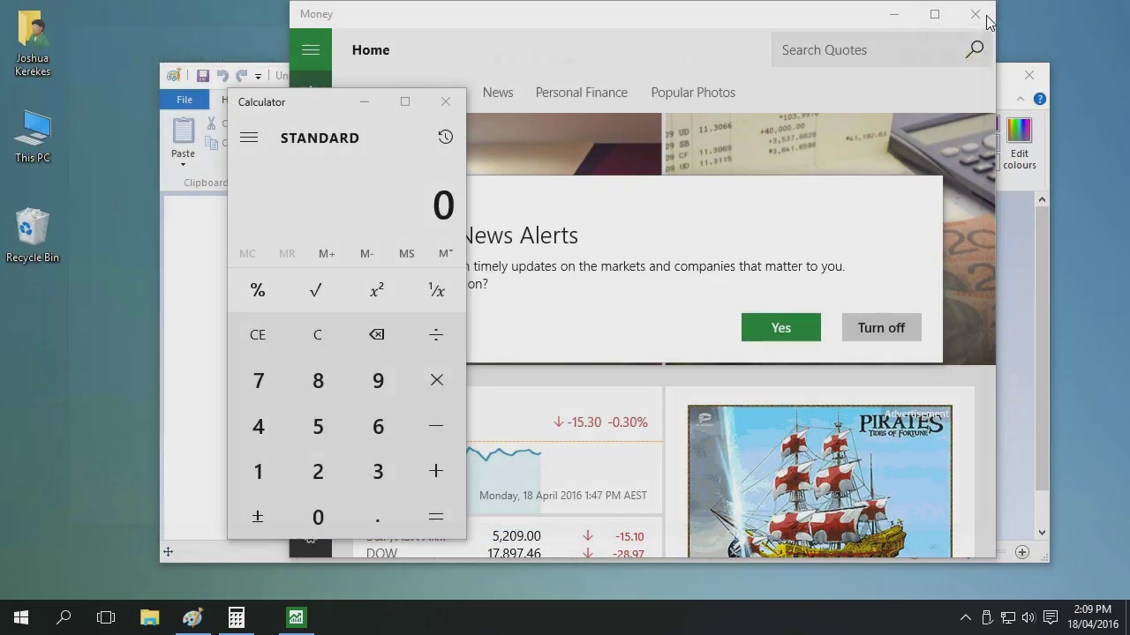
{"action": "left_click", "coordinate": [879, 328]}
{"action": "left_click", "coordinate": [975, 14]}
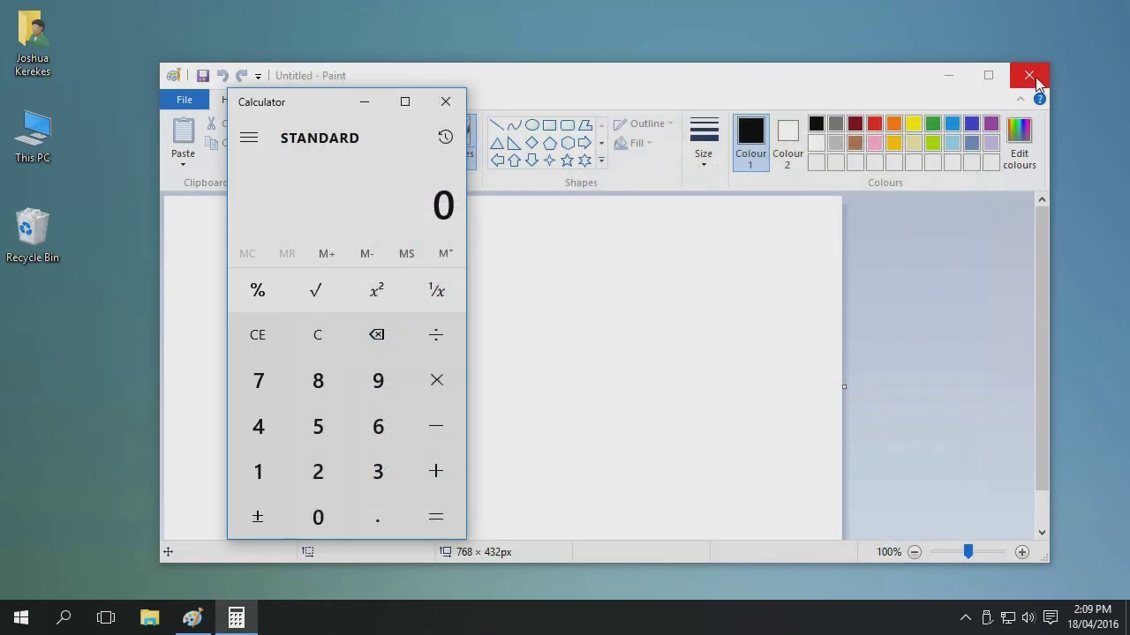
{"action": "left_click", "coordinate": [1029, 76]}
{"action": "left_click", "coordinate": [451, 102]}
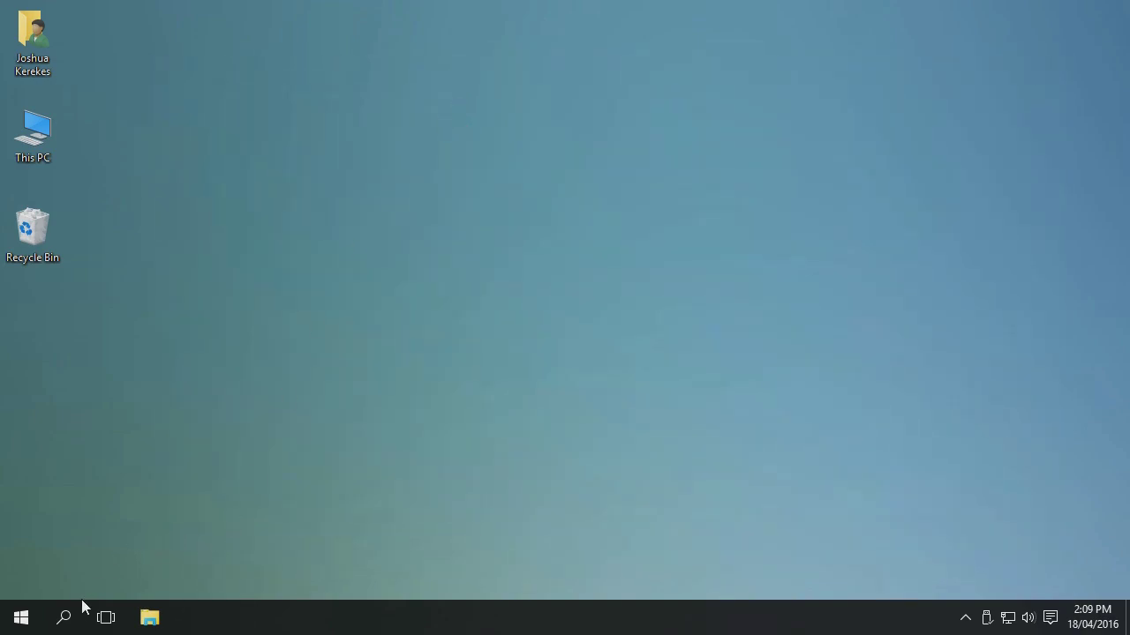
- Show and dismiss Task View on the empty desktop, and look over the Action Centre's notifications and quick settings
{"action": "left_click", "coordinate": [118, 623]}
{"action": "left_click", "coordinate": [119, 617]}
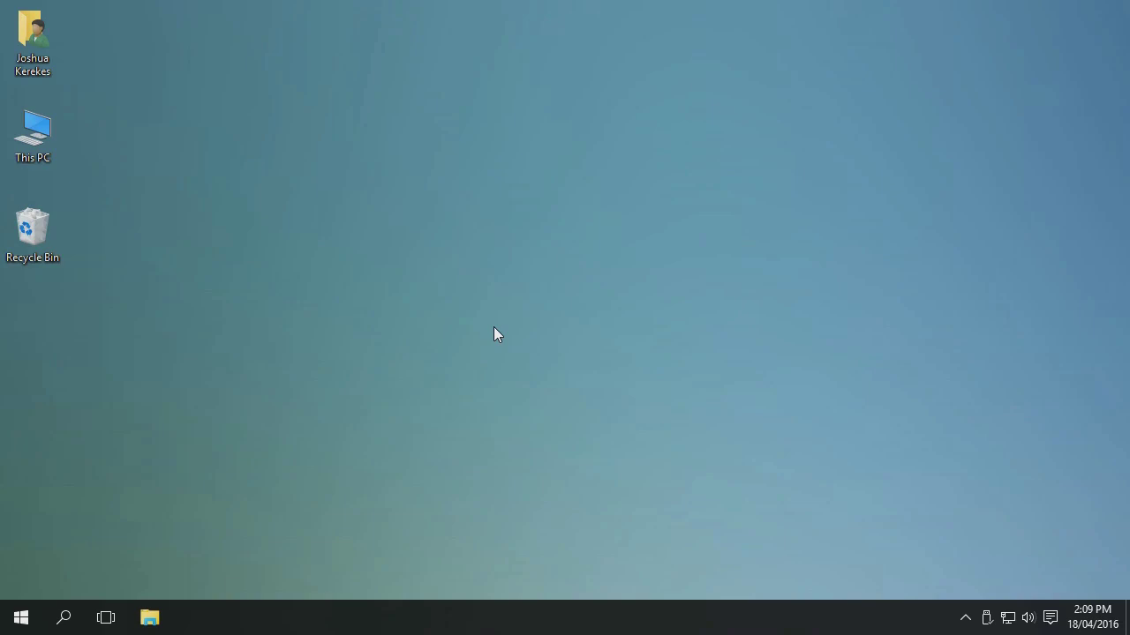
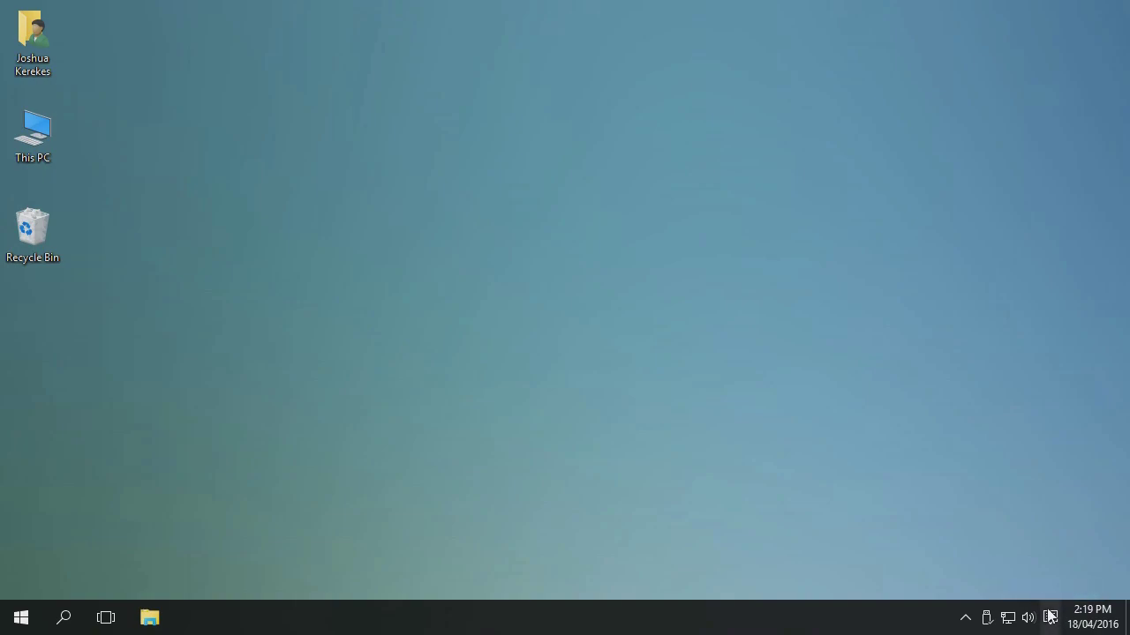
{"action": "left_click", "coordinate": [1050, 617]}
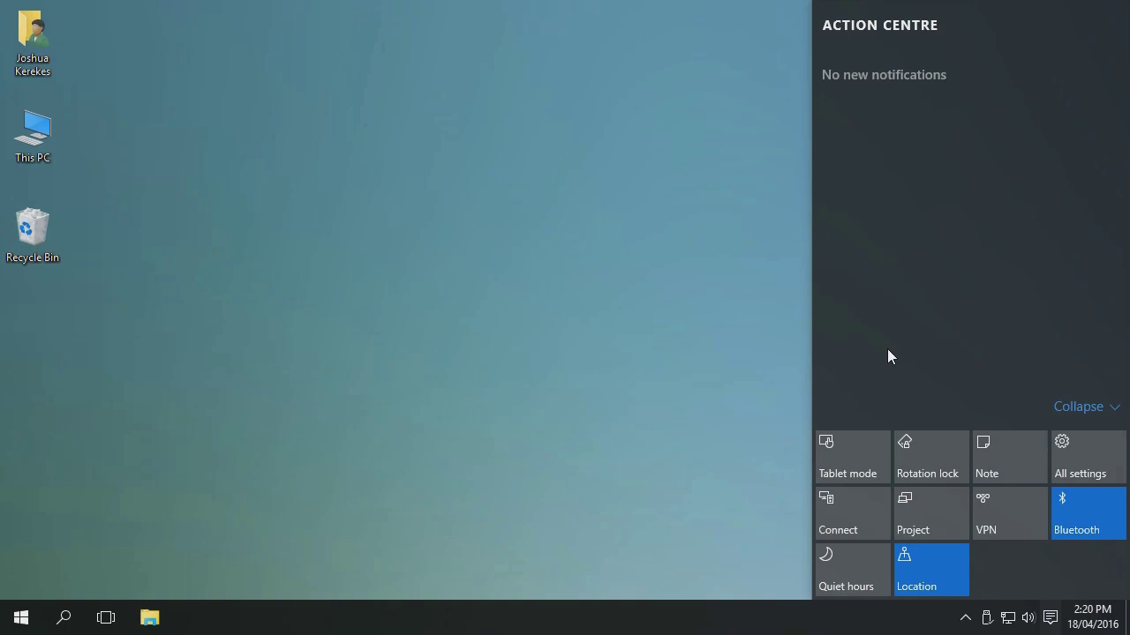
{"action": "left_click", "coordinate": [626, 320]}
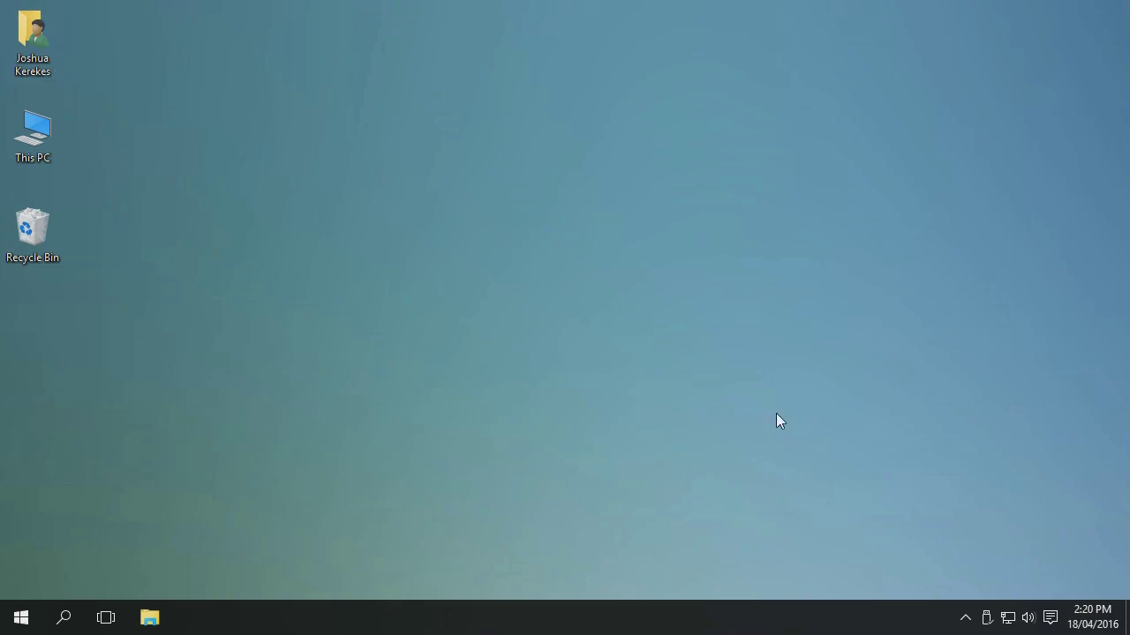
- Open This PC from the desktop and move its window closer to the taskbar clock's side of the screen
{"action": "left_click", "coordinate": [16, 627]}
{"action": "left_click", "coordinate": [708, 432]}
{"action": "double_click", "coordinate": [16, 126]}
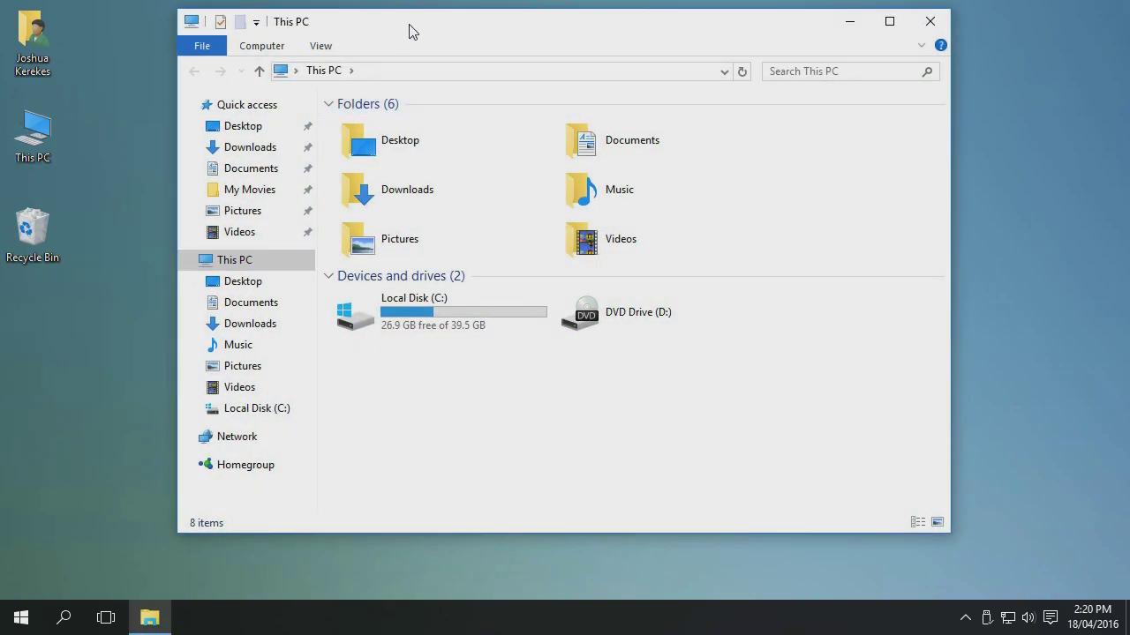
{"action": "left_click_drag", "start_coordinate": [408, 30], "coordinate": [508, 40]}
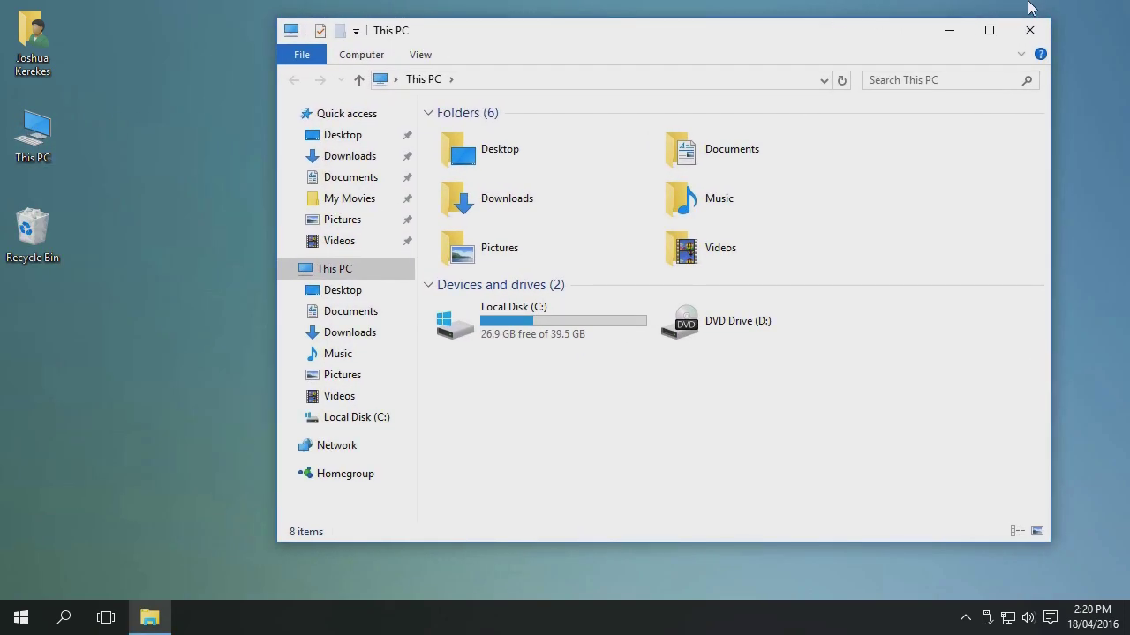
- Maximise the This PC window, restore it to its previous size and move it slightly closer to the desktop icons
{"action": "left_click", "coordinate": [991, 30]}
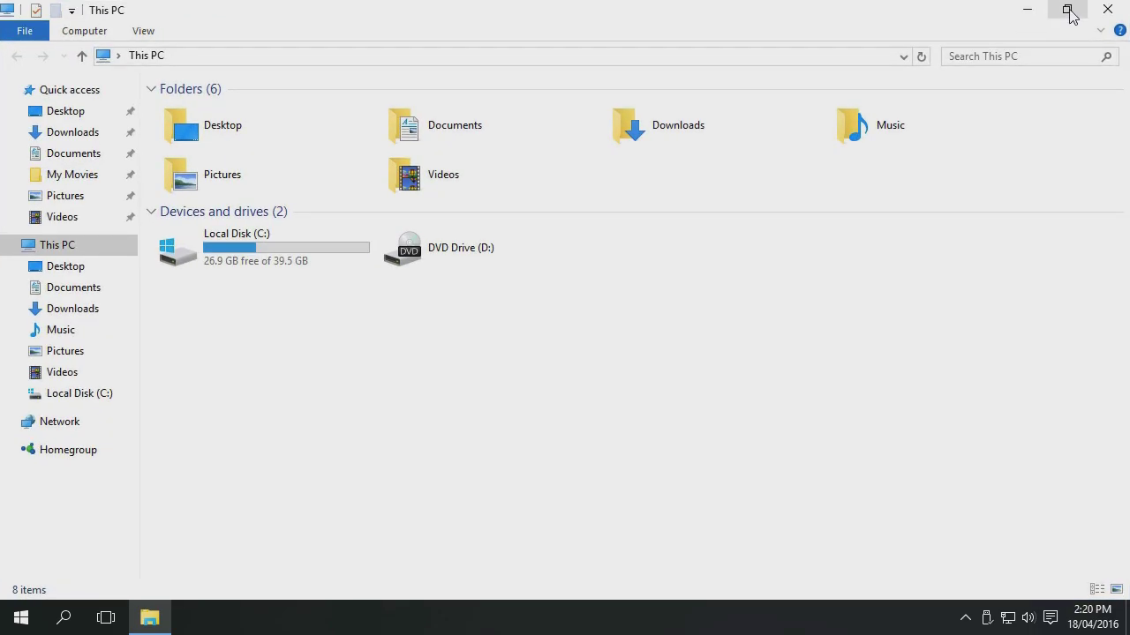
{"action": "left_click", "coordinate": [1067, 11]}
{"action": "left_click_drag", "start_coordinate": [724, 29], "coordinate": [689, 43]}
- Open the Recycle Bin, move its window over towards the desktop icons, and close both the Recycle Bin and This PC windows
{"action": "double_click", "coordinate": [32, 231]}
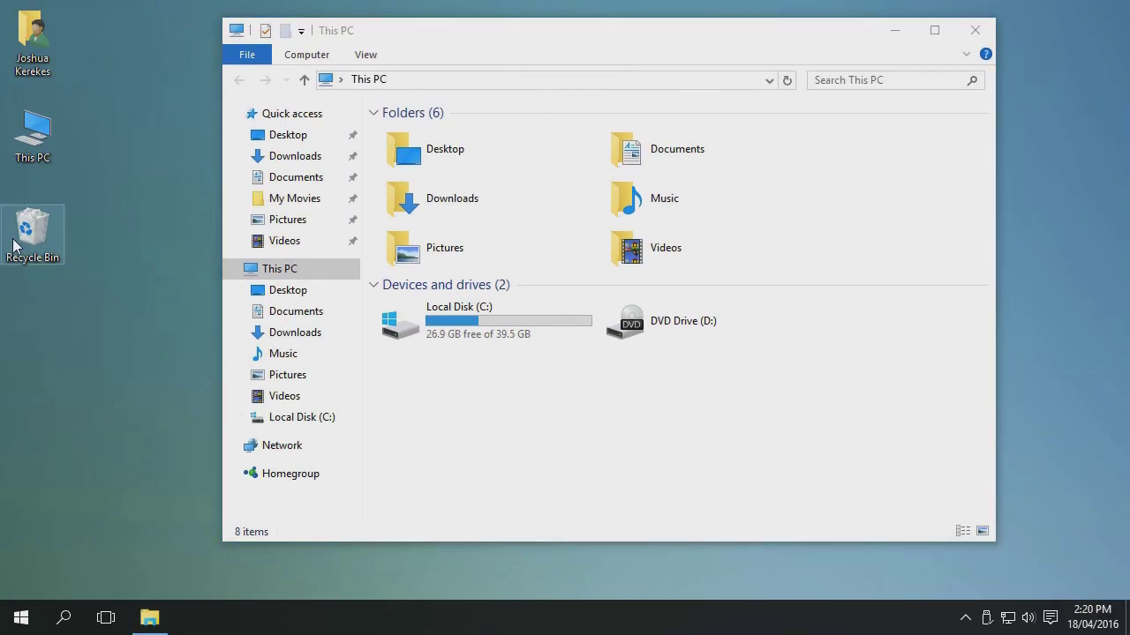
{"action": "left_click_drag", "start_coordinate": [606, 60], "coordinate": [403, 50]}
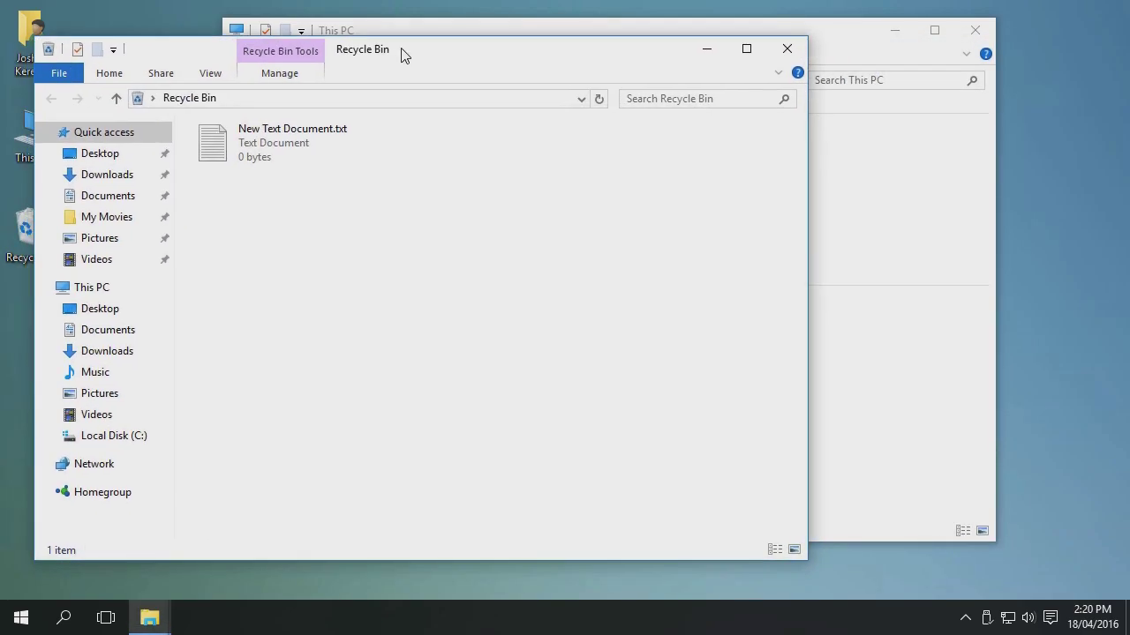
{"action": "left_click", "coordinate": [792, 41]}
{"action": "left_click", "coordinate": [976, 30]}
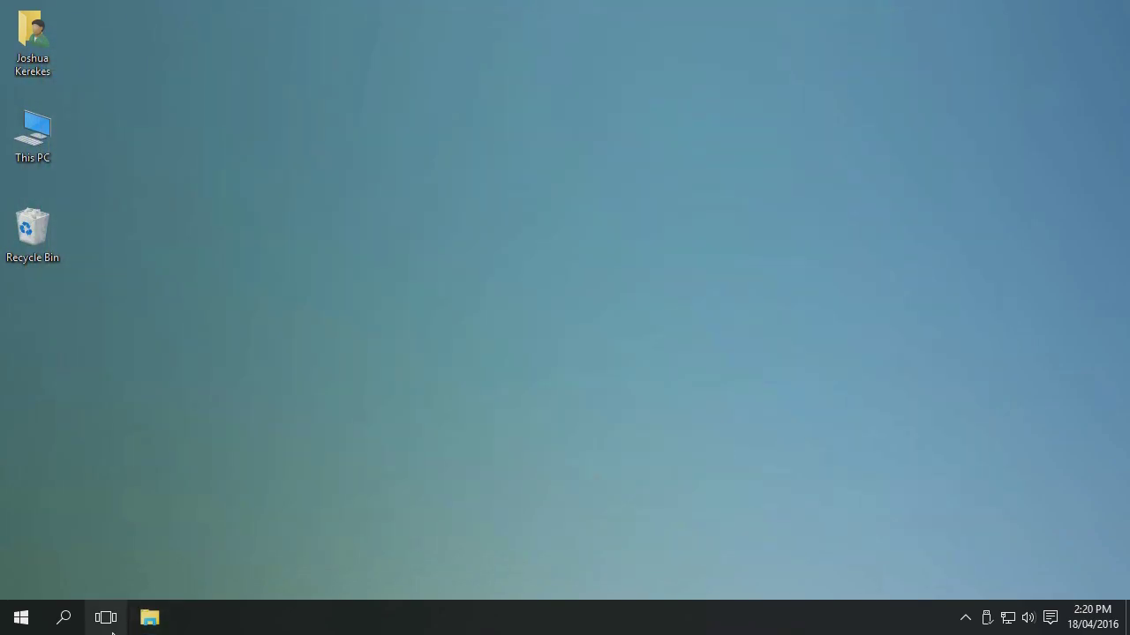
- Reopen This PC from the desktop, reposition its window near the centre of the desktop, and close it
{"action": "double_click", "coordinate": [46, 132]}
{"action": "left_click_drag", "start_coordinate": [512, 66], "coordinate": [613, 55]}
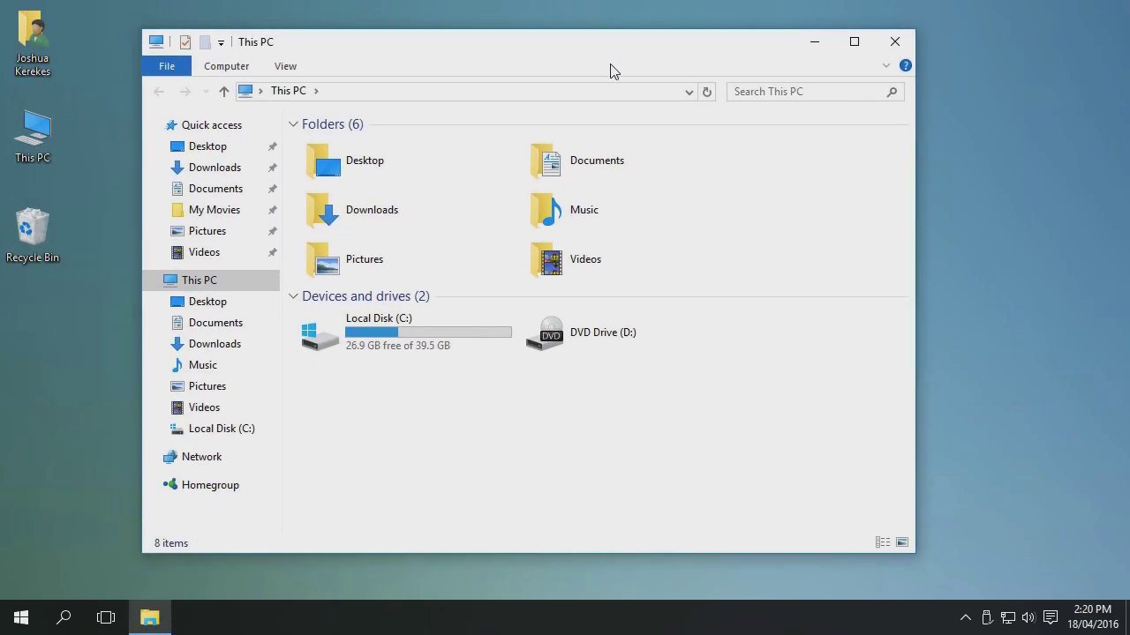
{"action": "left_click", "coordinate": [893, 44]}
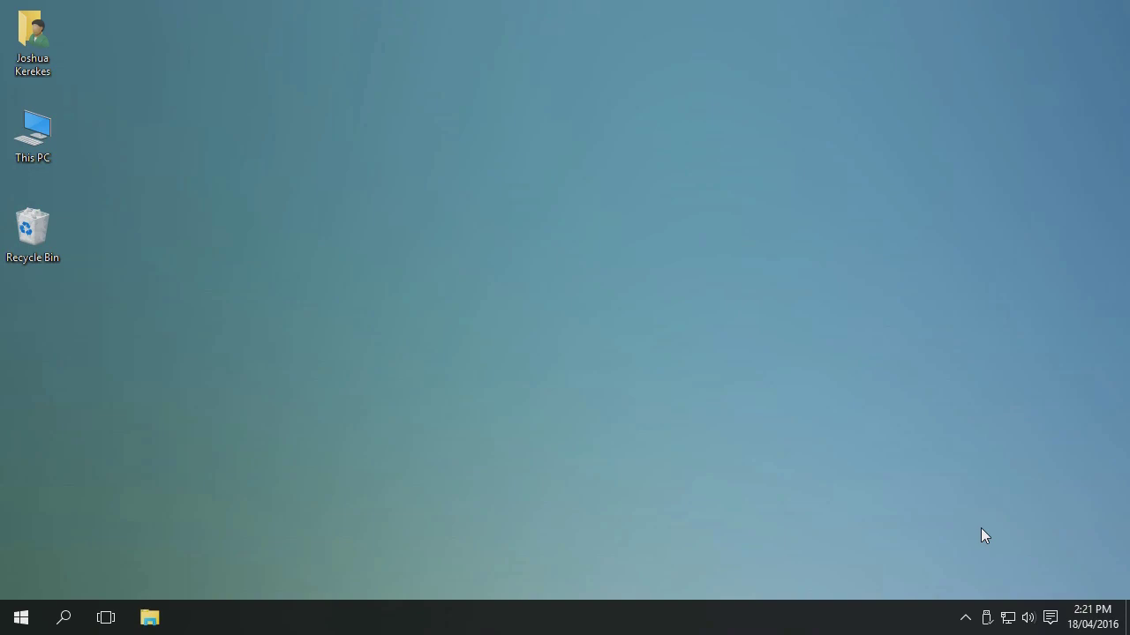
- Turn on Tablet mode from the Action Centre and dismiss the Action Centre to reach the full-screen Start
{"action": "left_click", "coordinate": [1051, 617]}
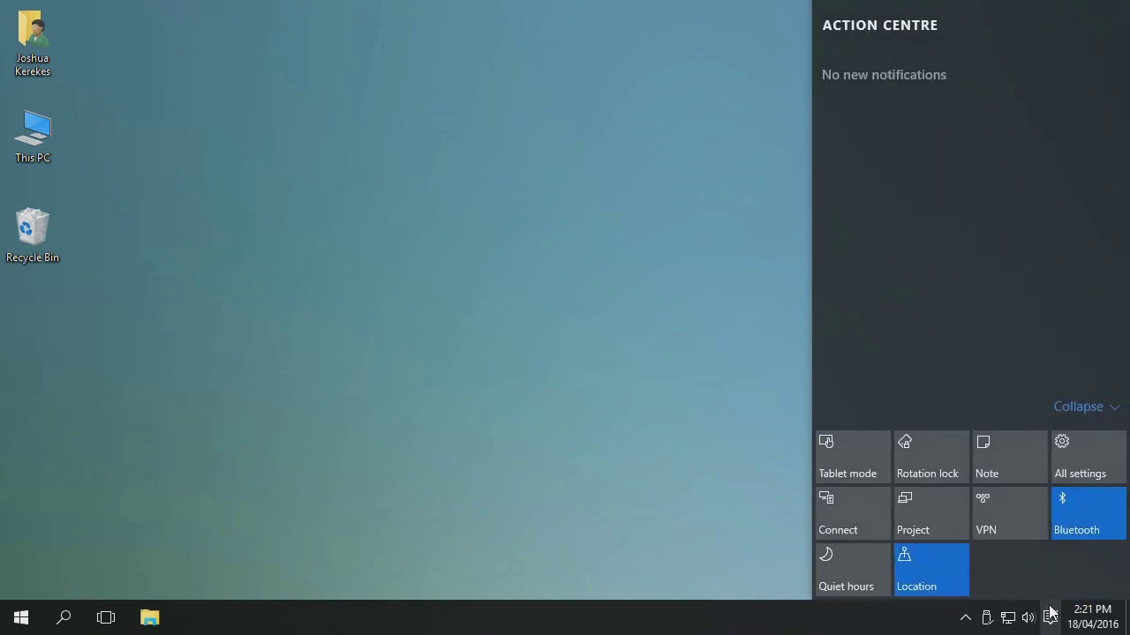
{"action": "left_click", "coordinate": [853, 456]}
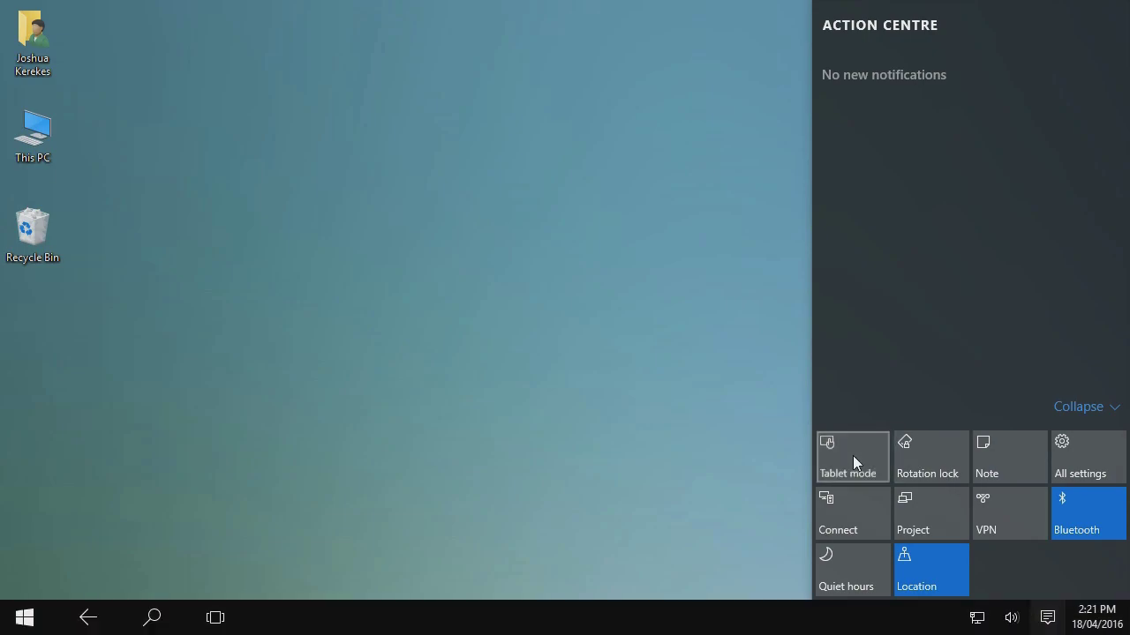
{"action": "left_click", "coordinate": [559, 425]}
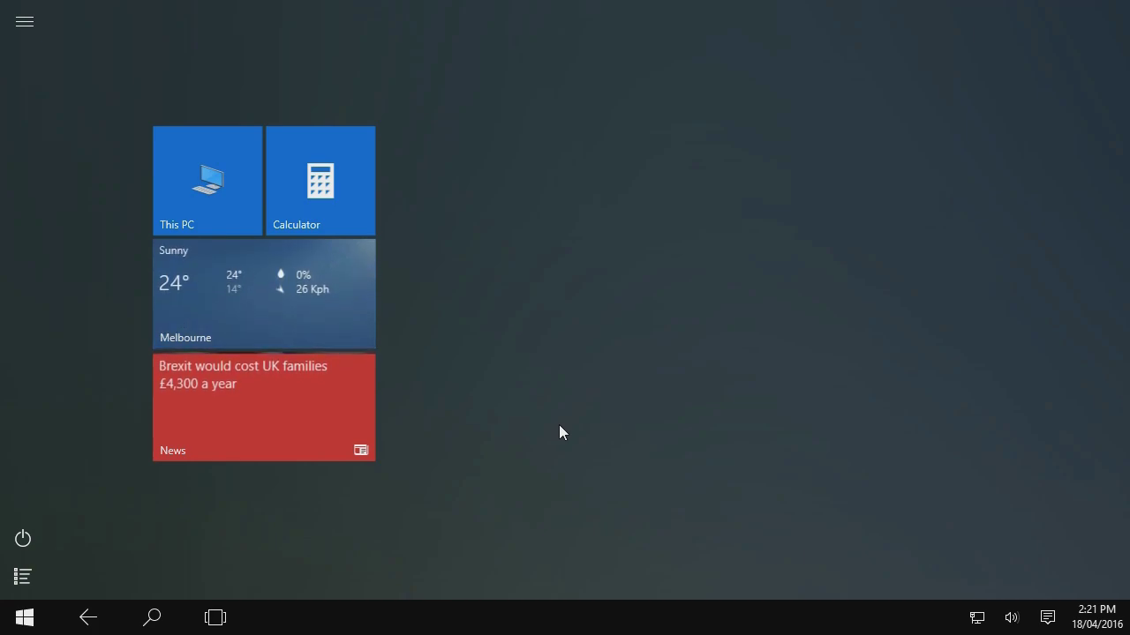
- Launch Calculator from its Start tile, reveal its hidden title bar and close the app
{"action": "mouse_move", "coordinate": [250, 89]}
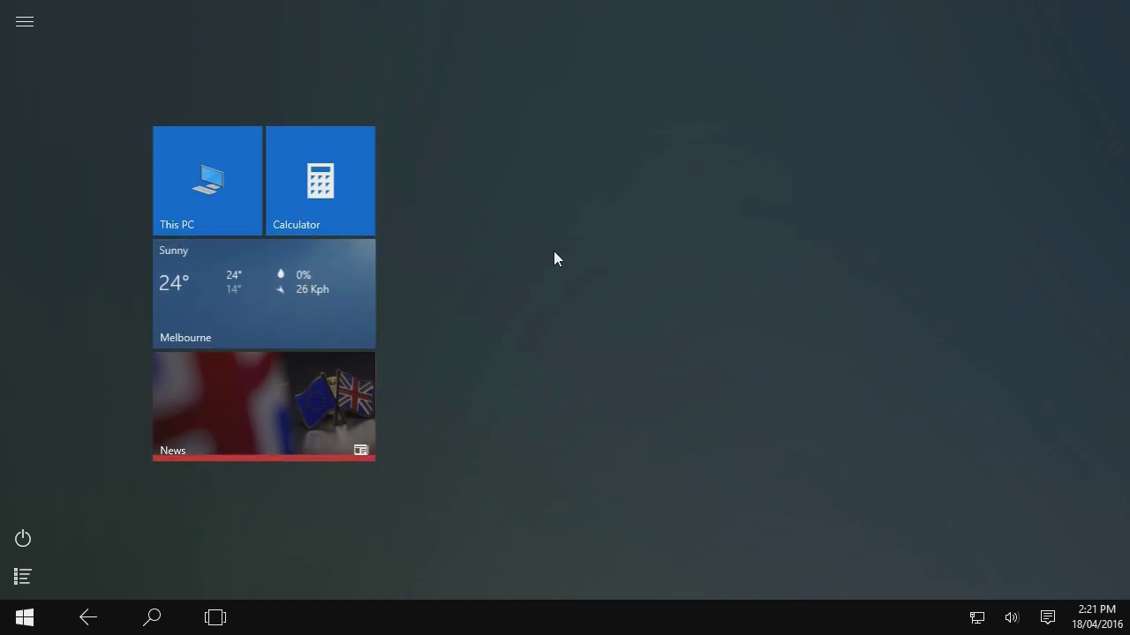
{"action": "left_click", "coordinate": [343, 176]}
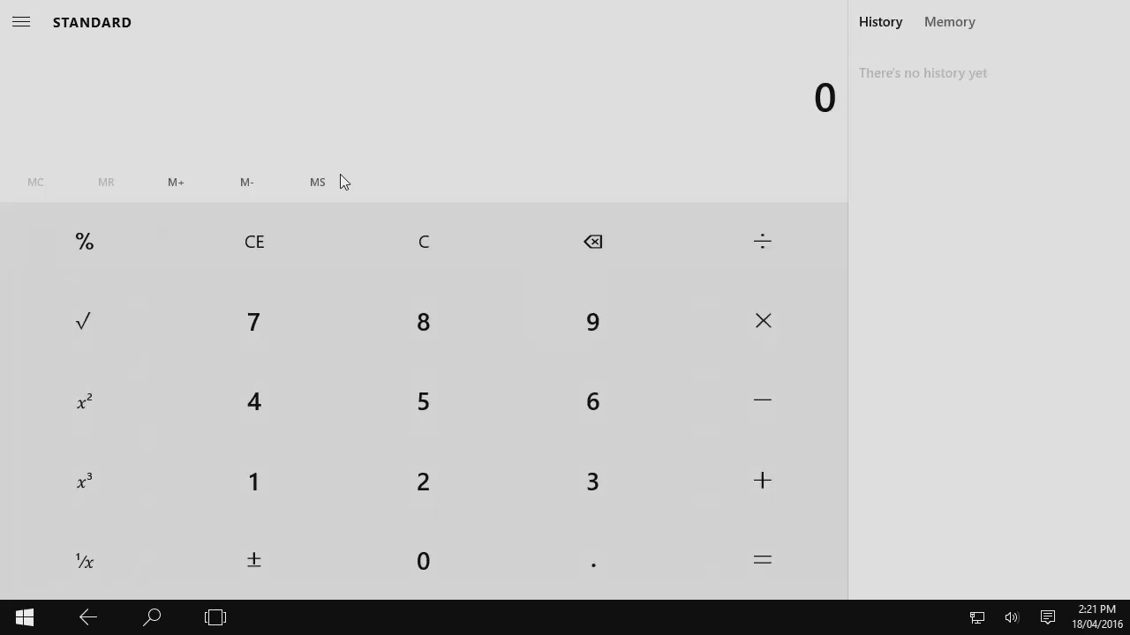
{"action": "mouse_move", "coordinate": [488, 7]}
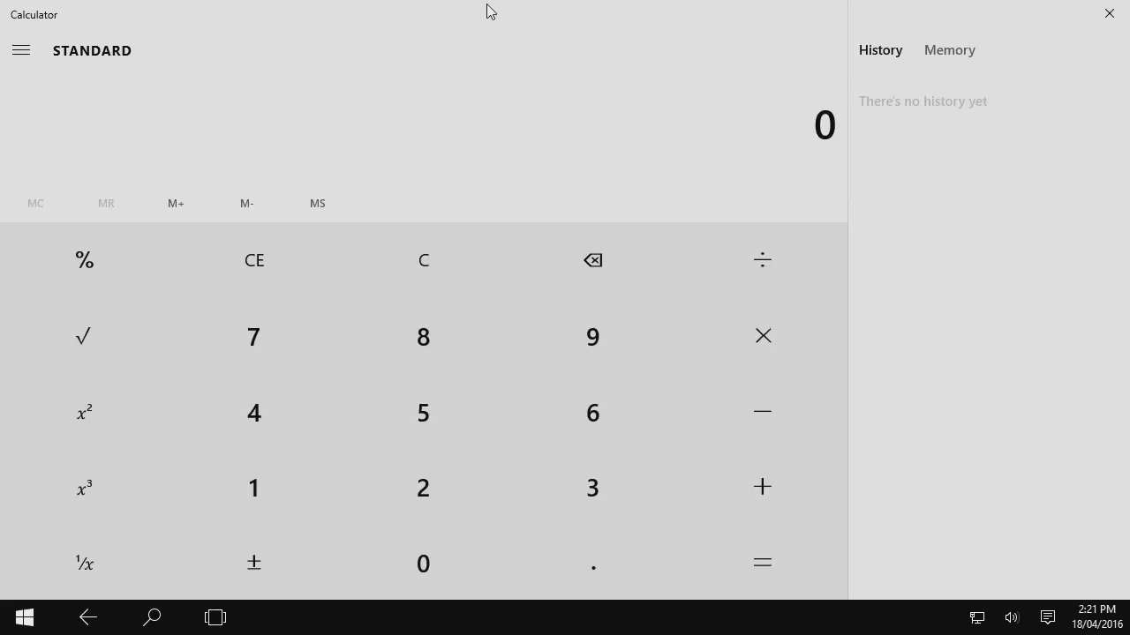
{"action": "left_click", "coordinate": [1109, 14]}
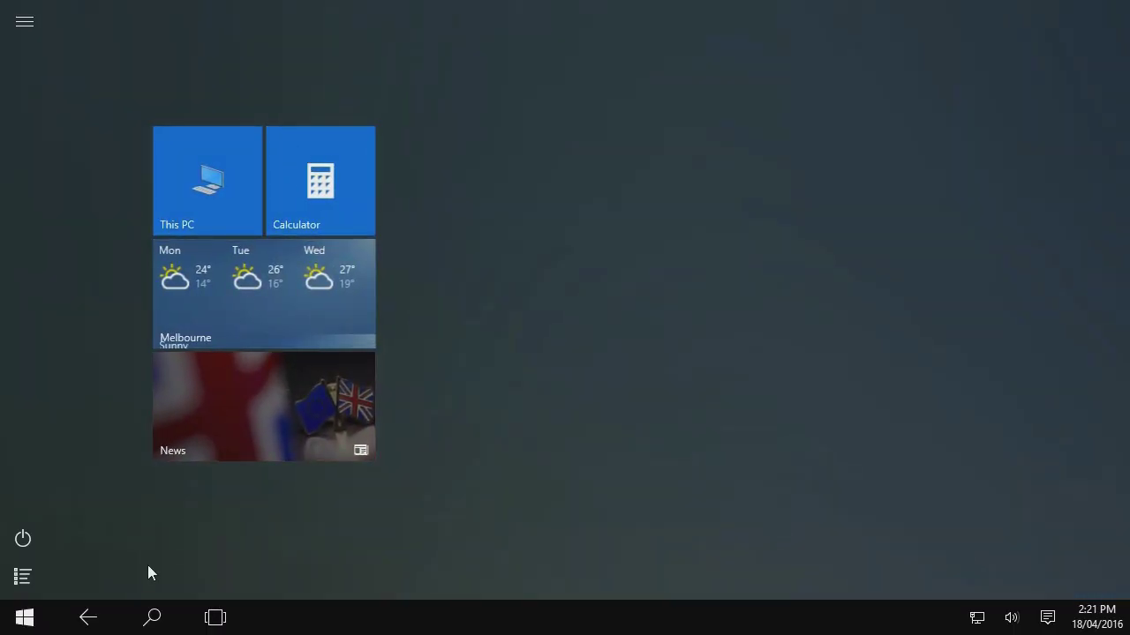
- Search Windows for "paint" and launch the Paint desktop app from the results
{"action": "left_click", "coordinate": [148, 620]}
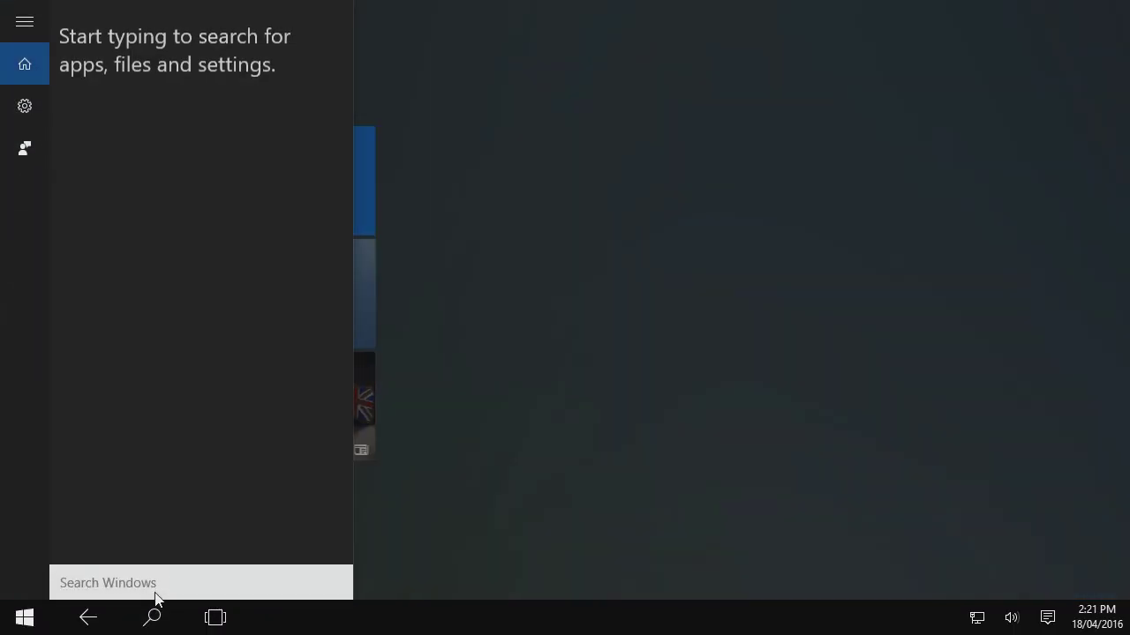
{"action": "type", "text": "paint"}
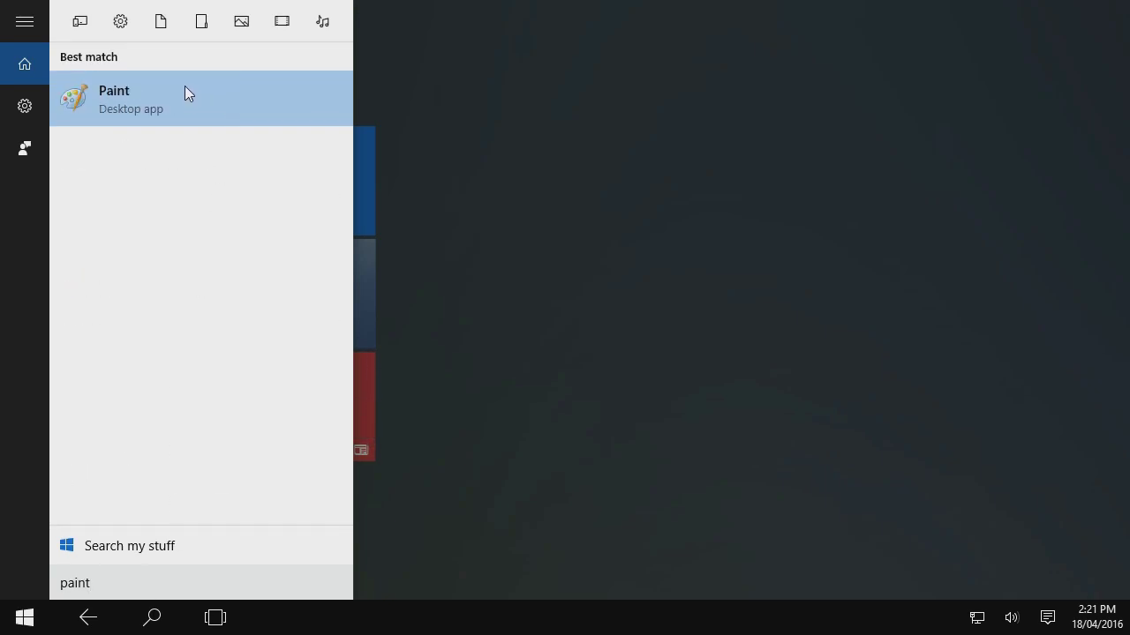
{"action": "left_click", "coordinate": [179, 95]}
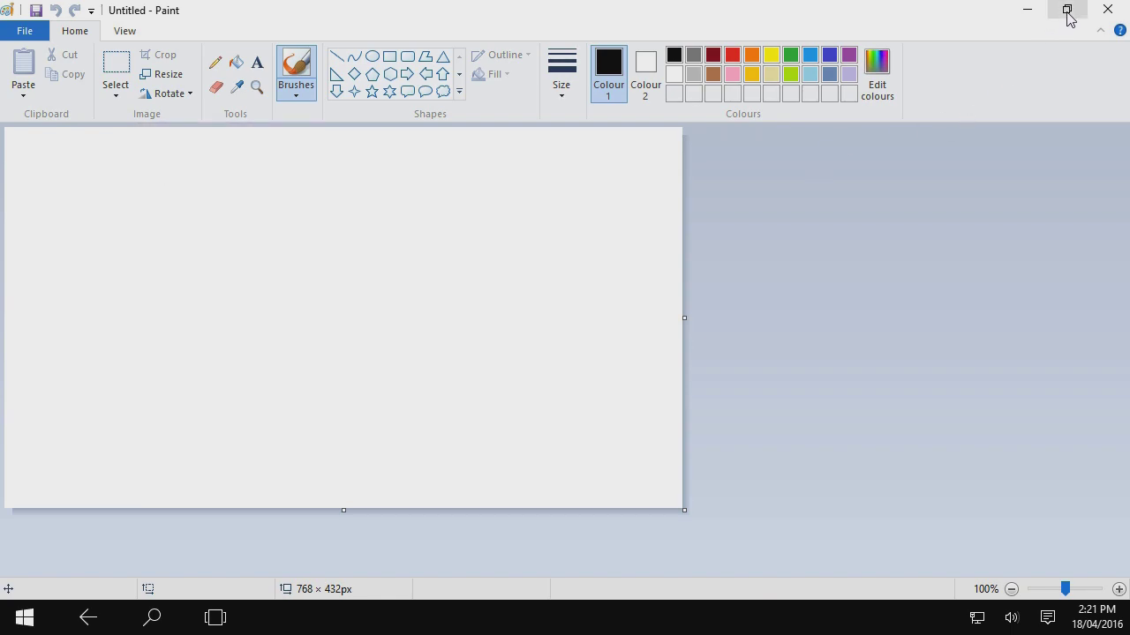
- Draw a freehand S-shaped stroke on the Paint canvas and close Paint without saving
{"action": "mouse_move", "coordinate": [431, 207]}
{"action": "left_mouse_down"}
{"action": "mouse_move", "coordinate": [476, 303]}
{"action": "mouse_move", "coordinate": [403, 333]}
{"action": "left_mouse_up"}
{"action": "left_click", "coordinate": [1107, 9]}
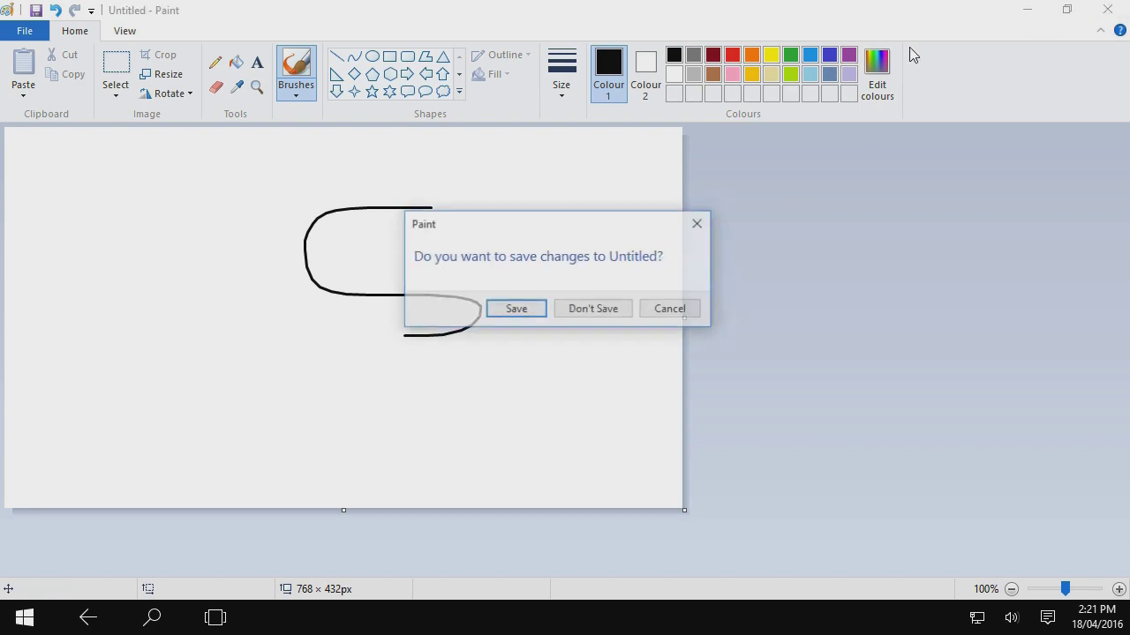
{"action": "left_click", "coordinate": [608, 317]}
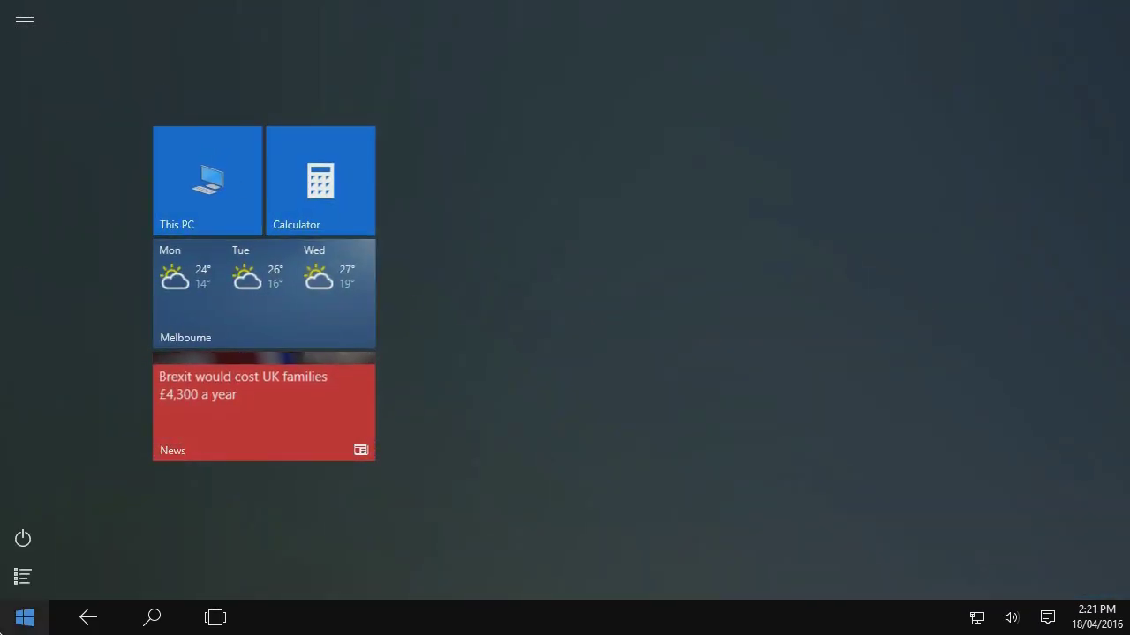
- Expand the full-screen Start's side menu, browse the All apps list down to the W entries, and collapse it
{"action": "left_click", "coordinate": [36, 22]}
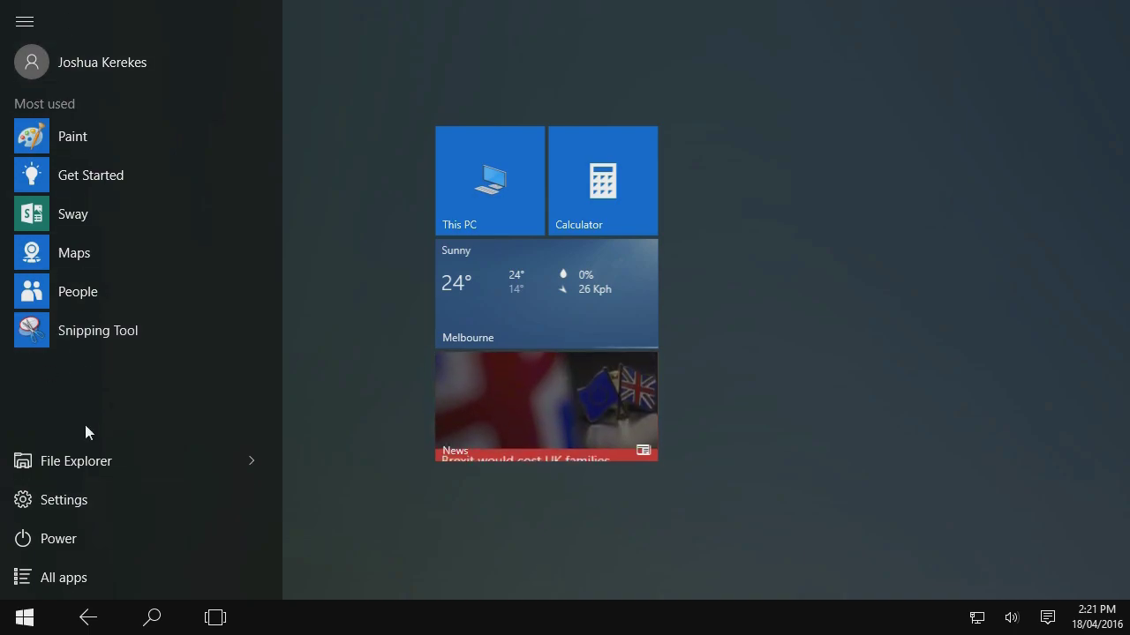
{"action": "left_click", "coordinate": [92, 575]}
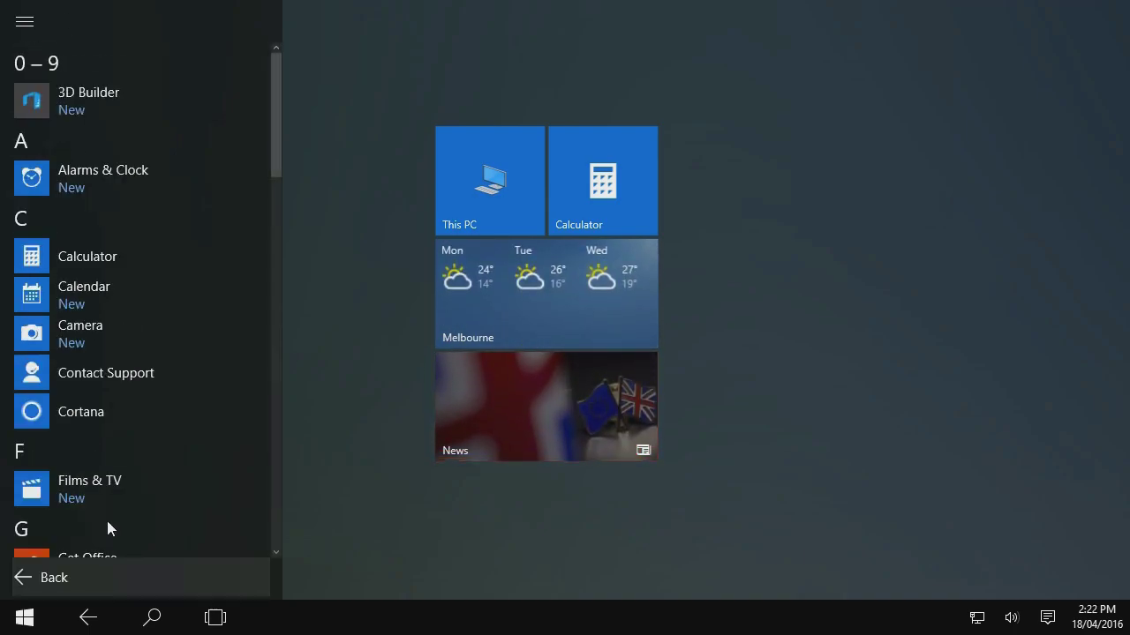
{"action": "left_click_drag", "start_coordinate": [274, 81], "coordinate": [267, 404]}
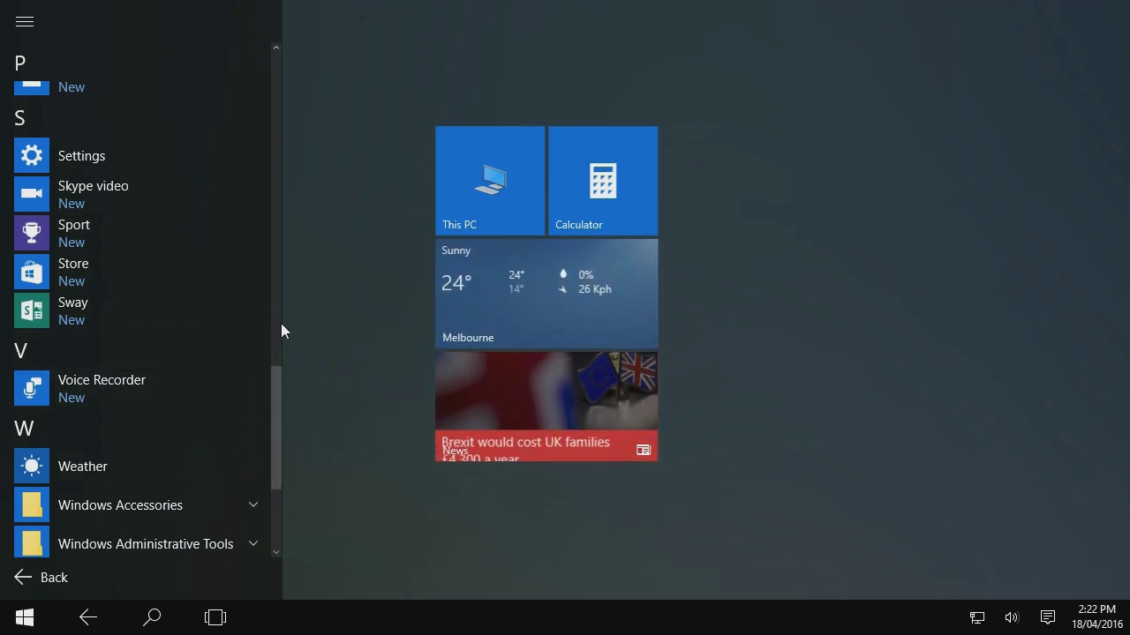
{"action": "left_click", "coordinate": [316, 353]}
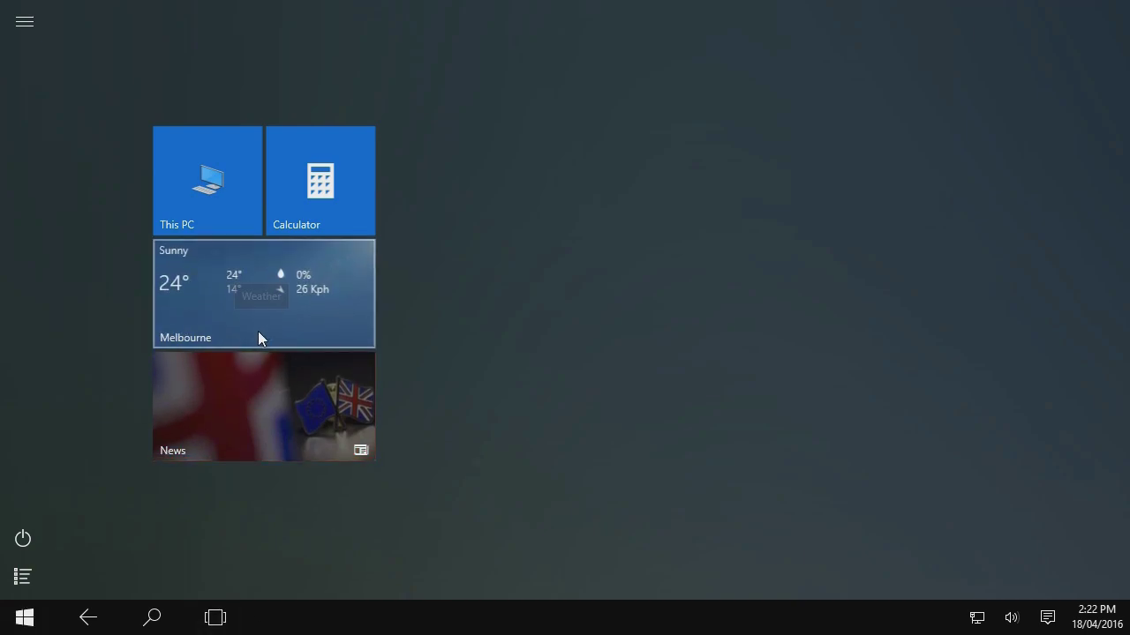
- Launch Calculator from its tile, return to the Start screen with it still running, and launch News
{"action": "left_click", "coordinate": [358, 190]}
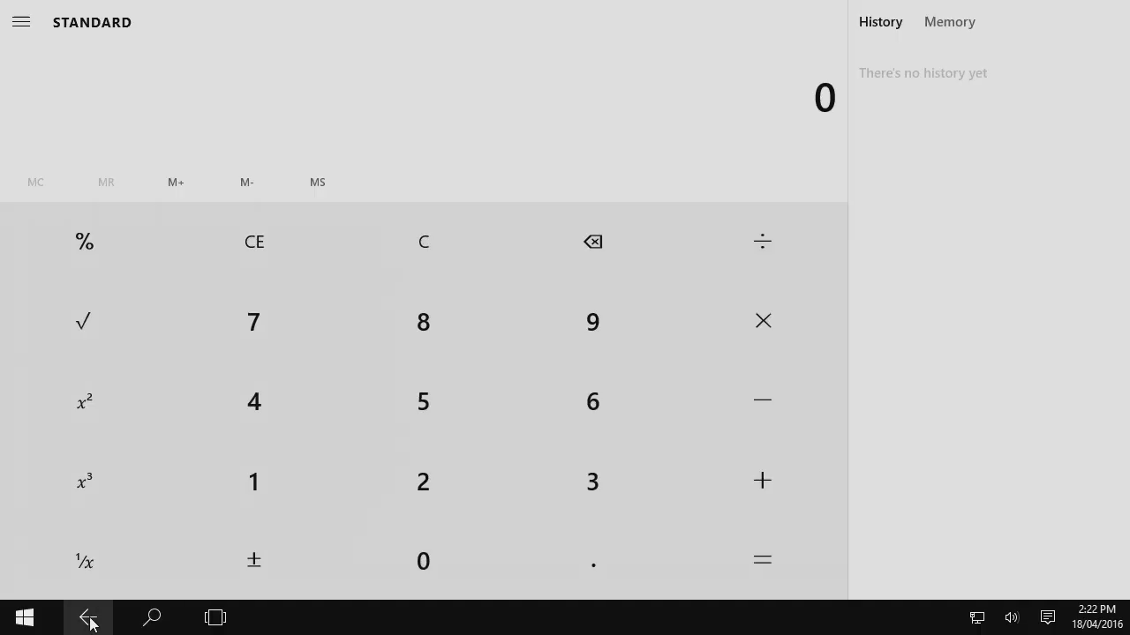
{"action": "left_click", "coordinate": [88, 617]}
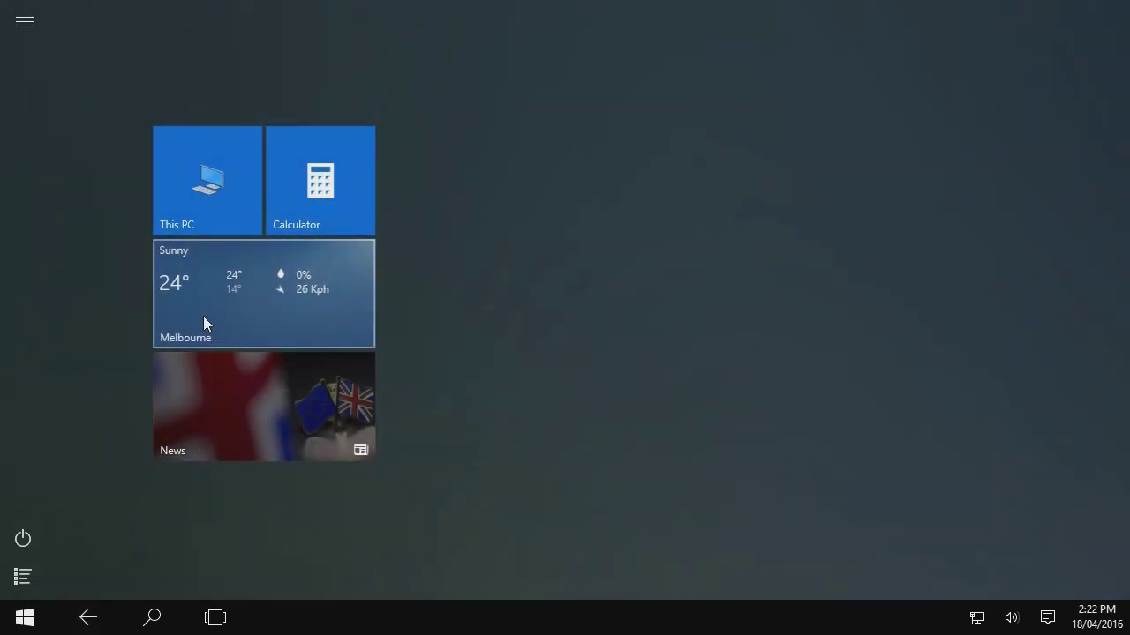
{"action": "left_click", "coordinate": [203, 429]}
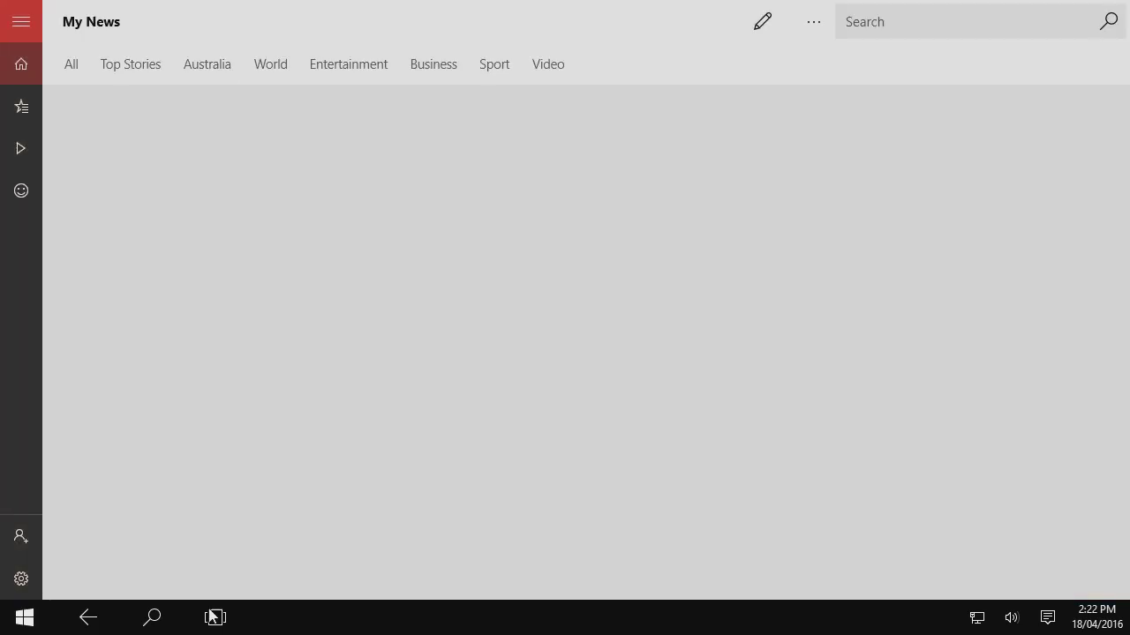
- Show the running apps in Task View and close both News and Calculator from there
{"action": "left_click", "coordinate": [214, 617]}
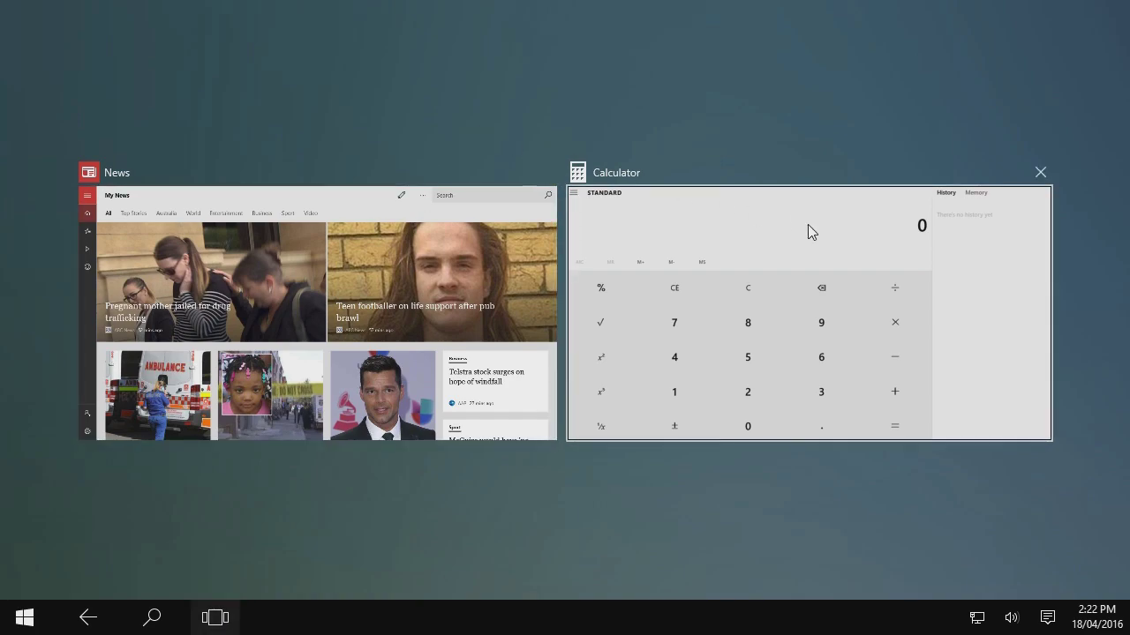
{"action": "left_click", "coordinate": [545, 172]}
{"action": "left_click", "coordinate": [797, 173]}
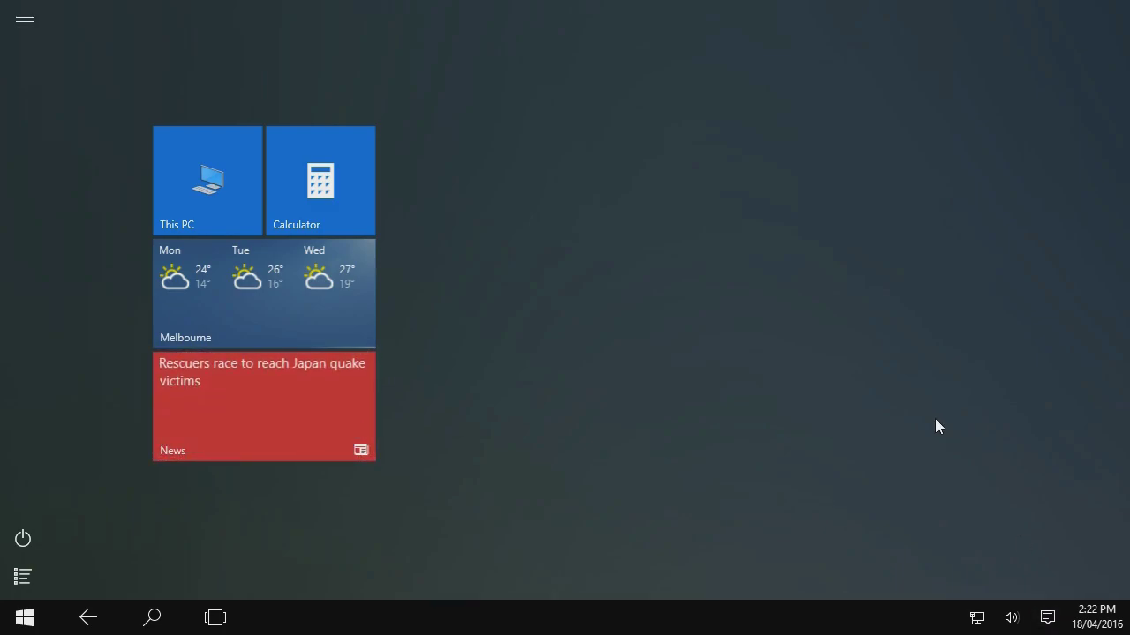
- Turn off Tablet mode from the Action Centre and dismiss the open Start menu and Action Centre
{"action": "left_click", "coordinate": [1047, 618]}
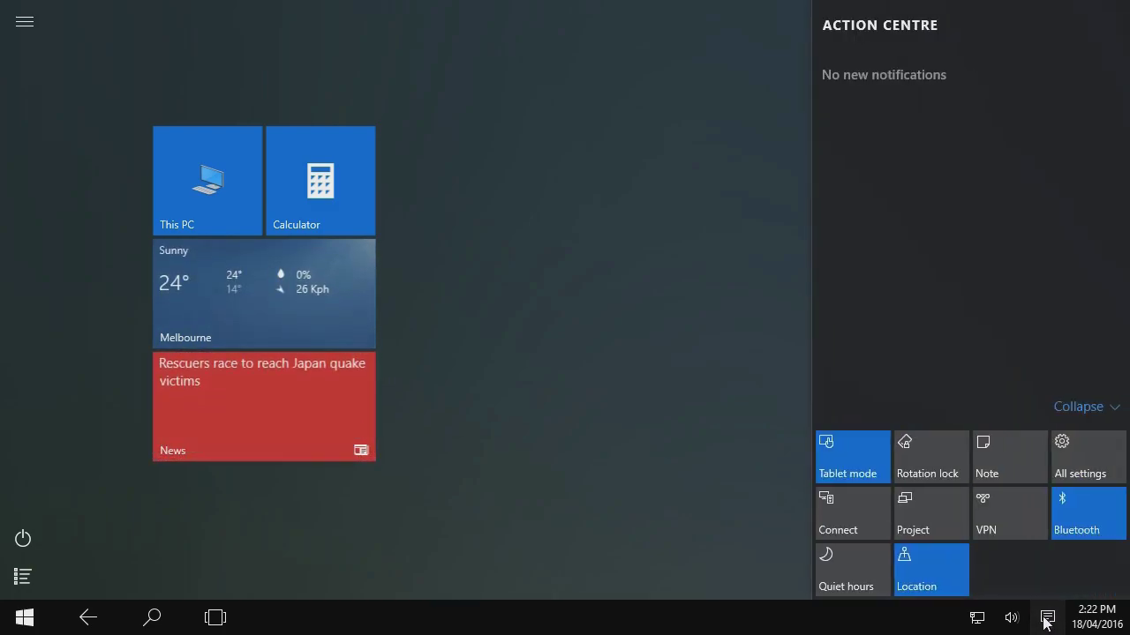
{"action": "left_click", "coordinate": [863, 453]}
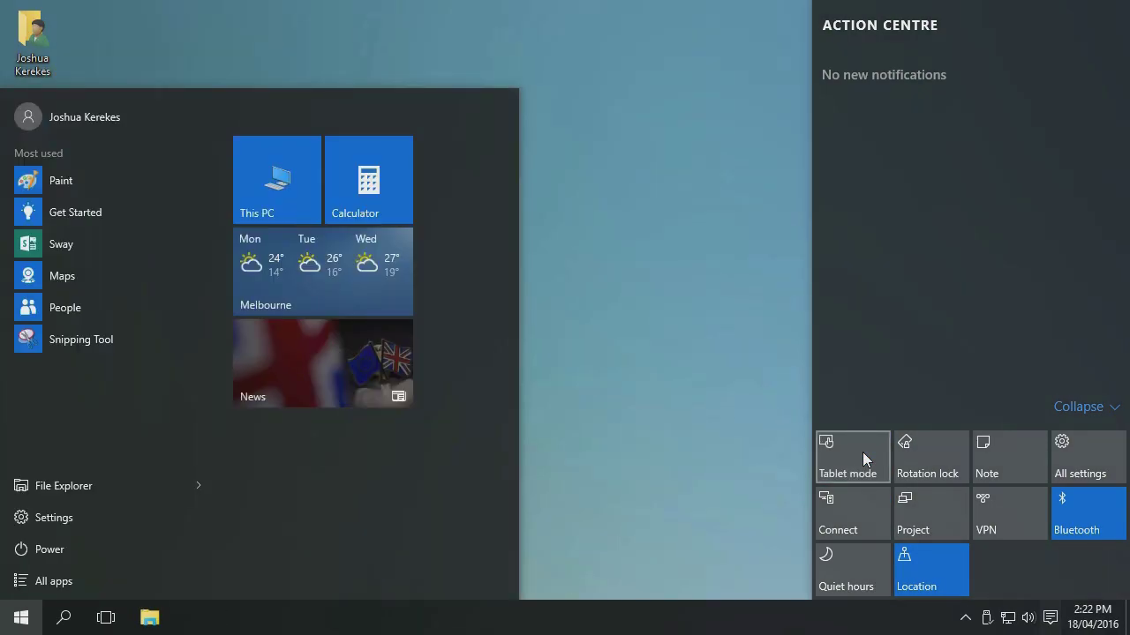
{"action": "left_click", "coordinate": [619, 308]}
{"action": "left_click", "coordinate": [979, 301]}
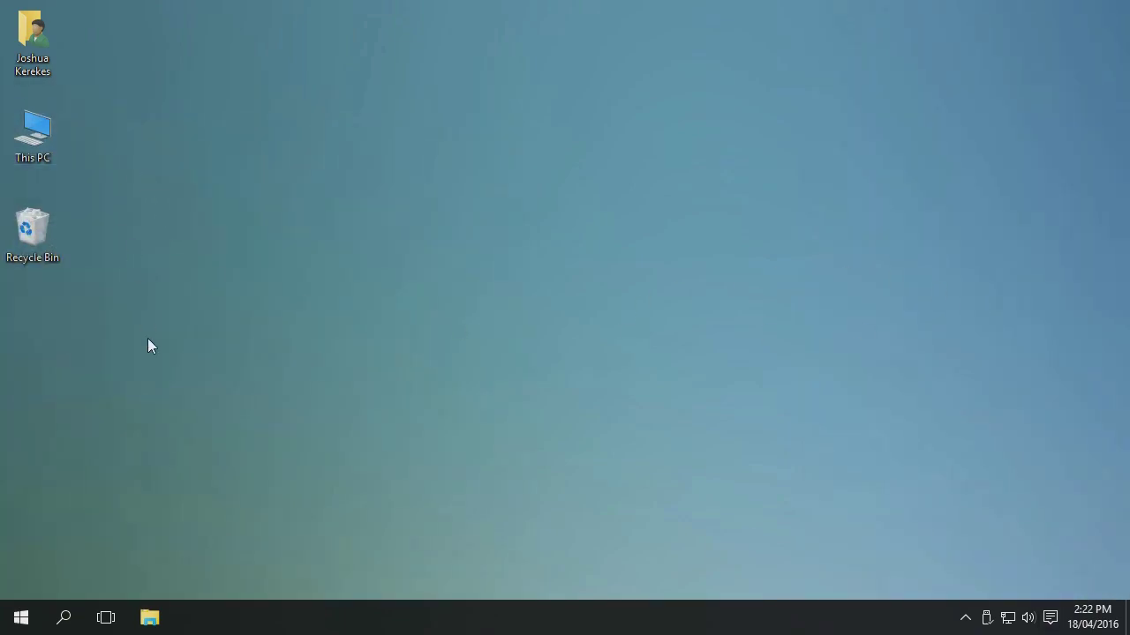
- Open This PC, shift its window slightly towards the taskbar clock's side, close it, and briefly show the Start menu
{"action": "double_click", "coordinate": [43, 153]}
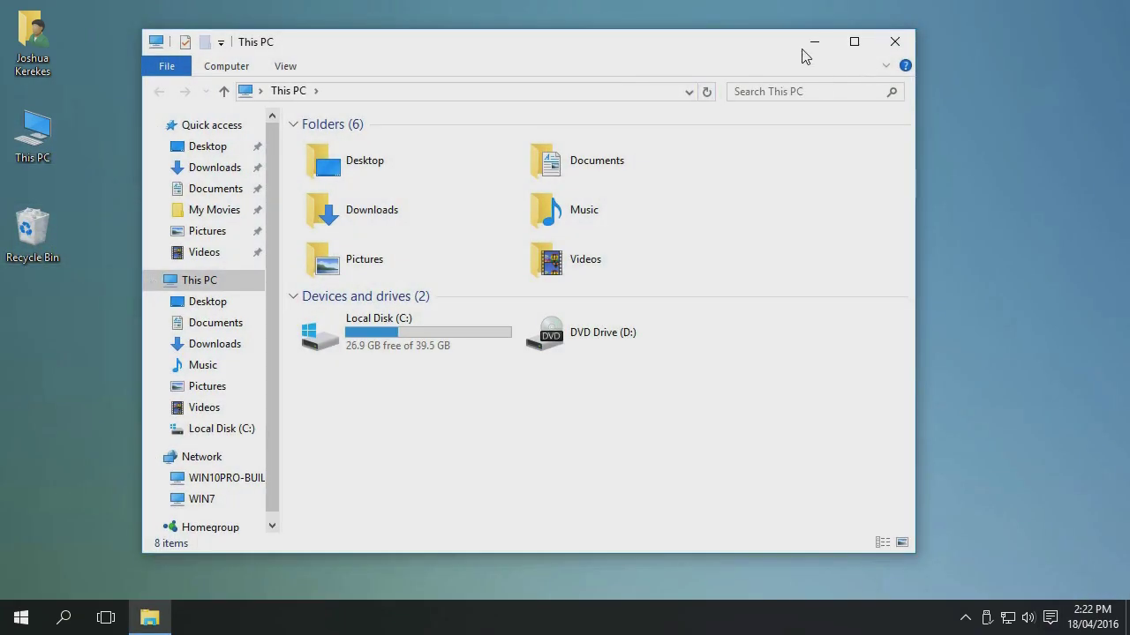
{"action": "left_click_drag", "start_coordinate": [449, 43], "coordinate": [507, 37]}
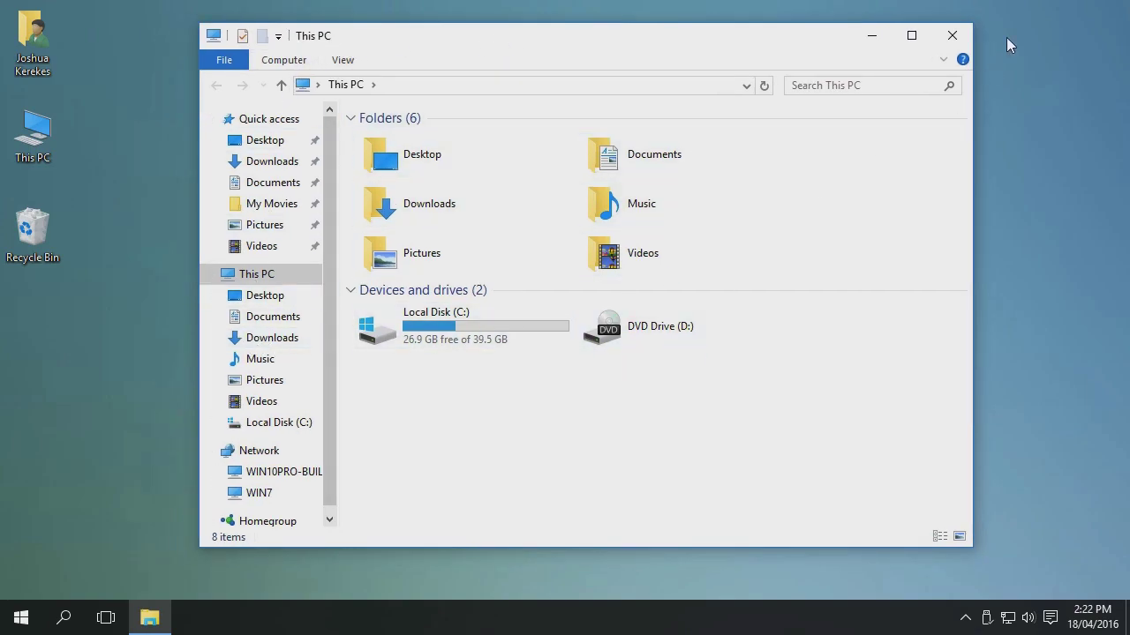
{"action": "left_click", "coordinate": [953, 36]}
{"action": "left_click", "coordinate": [4, 626]}
{"action": "left_click", "coordinate": [5, 627]}
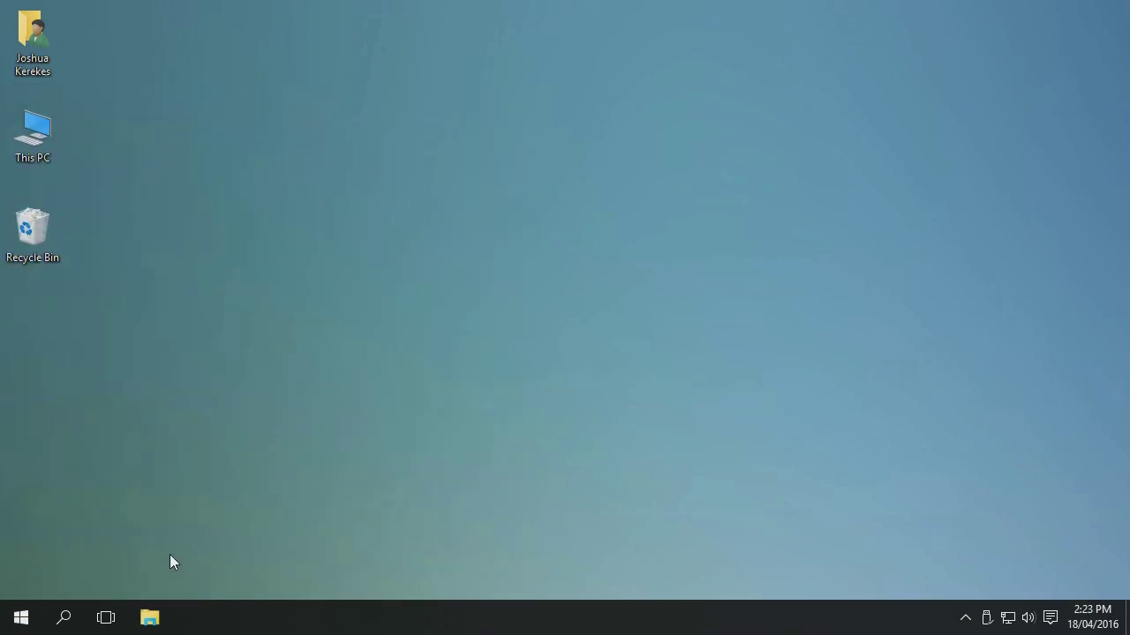
- Turn on Rotation lock in the Action Centre's quick settings
{"action": "left_click", "coordinate": [1050, 618]}
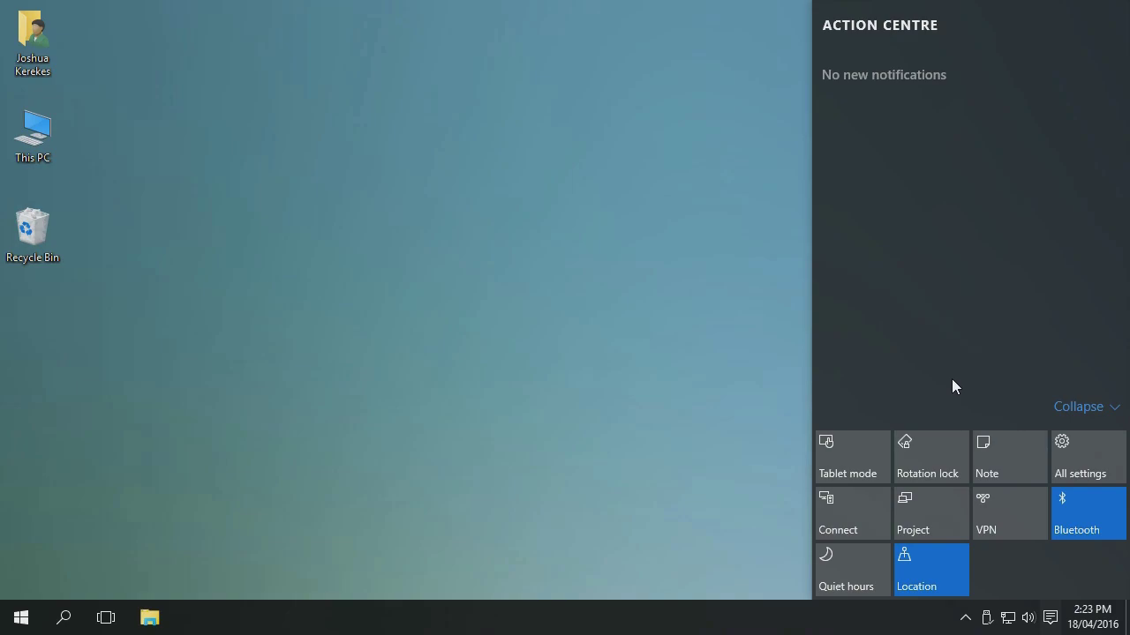
{"action": "left_click", "coordinate": [928, 452]}
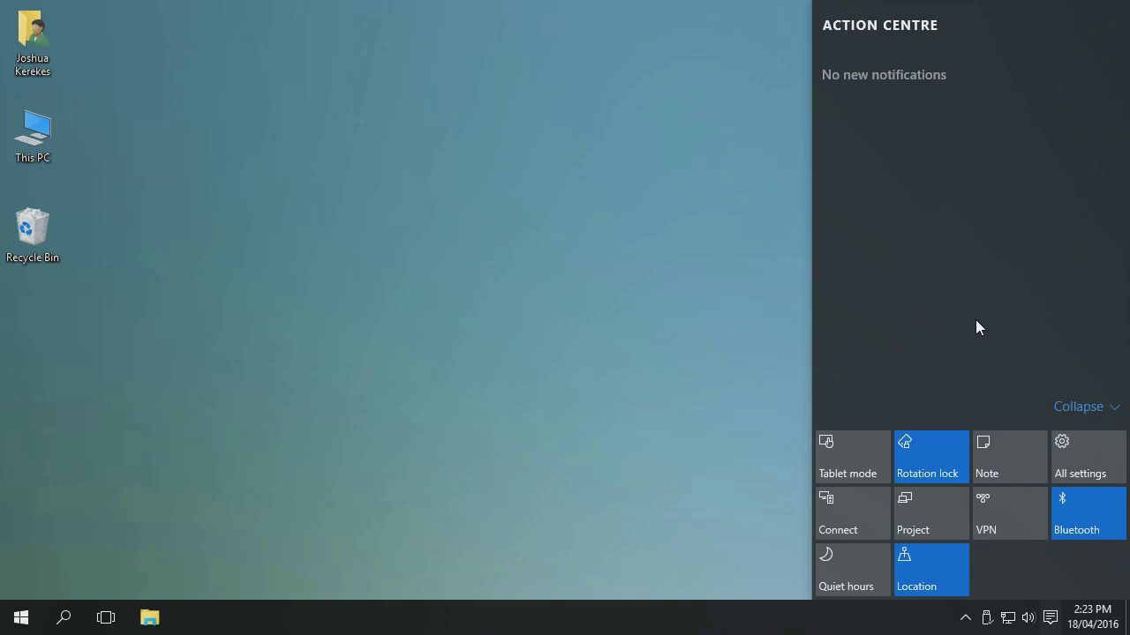
- Turn off Rotation lock in the Action Centre, and launch the Note quick action and dismiss it
{"action": "left_click", "coordinate": [956, 442]}
{"action": "left_click", "coordinate": [1020, 459]}
{"action": "left_click", "coordinate": [950, 46]}
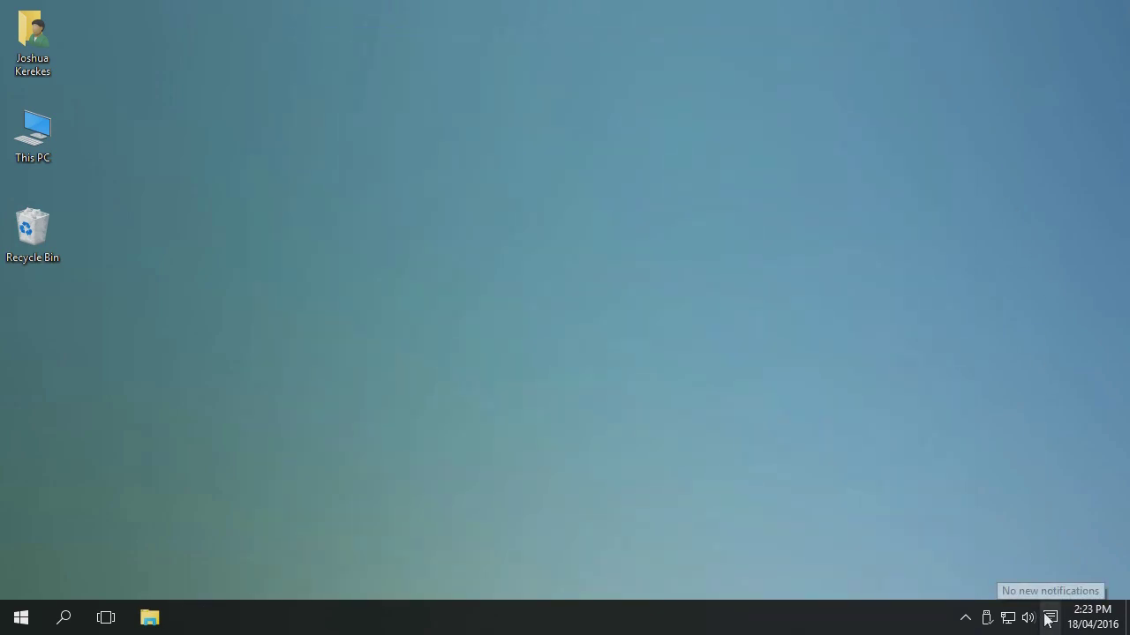
- Show the Settings home page via the Action Centre's All settings and again via the Start menu, closing it each time
{"action": "left_click", "coordinate": [1048, 620]}
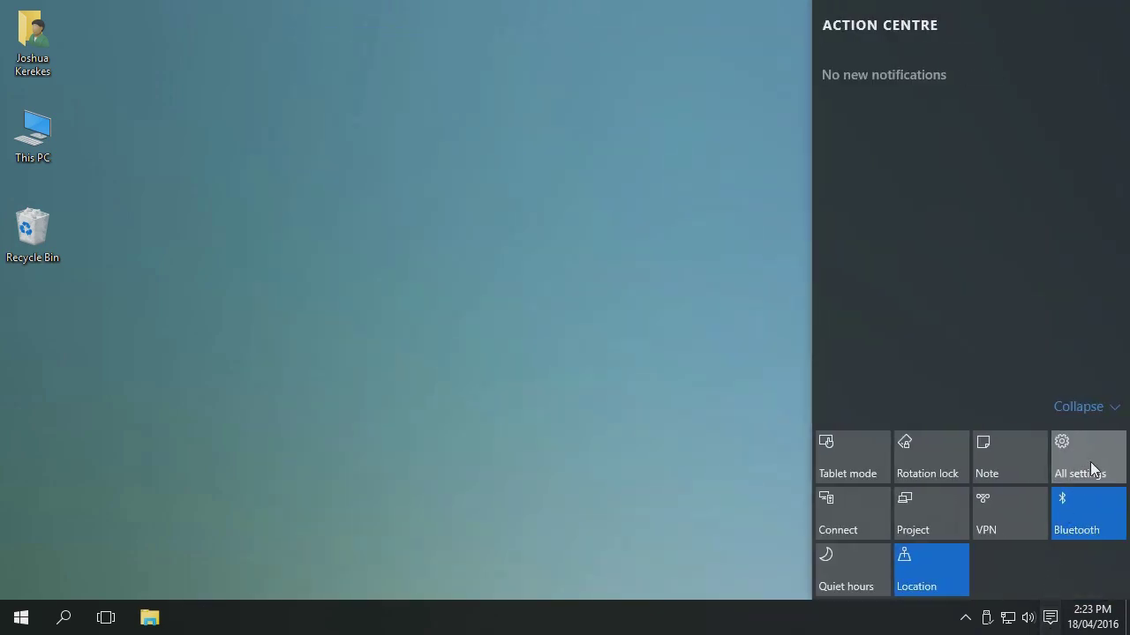
{"action": "left_click", "coordinate": [1094, 469]}
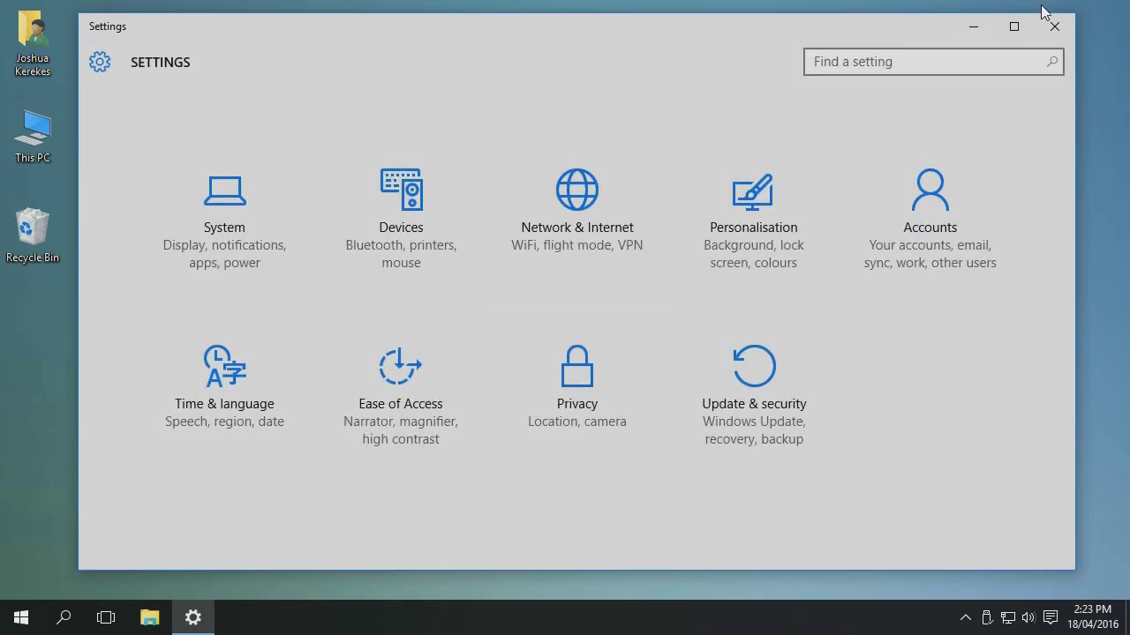
{"action": "left_click", "coordinate": [1054, 26]}
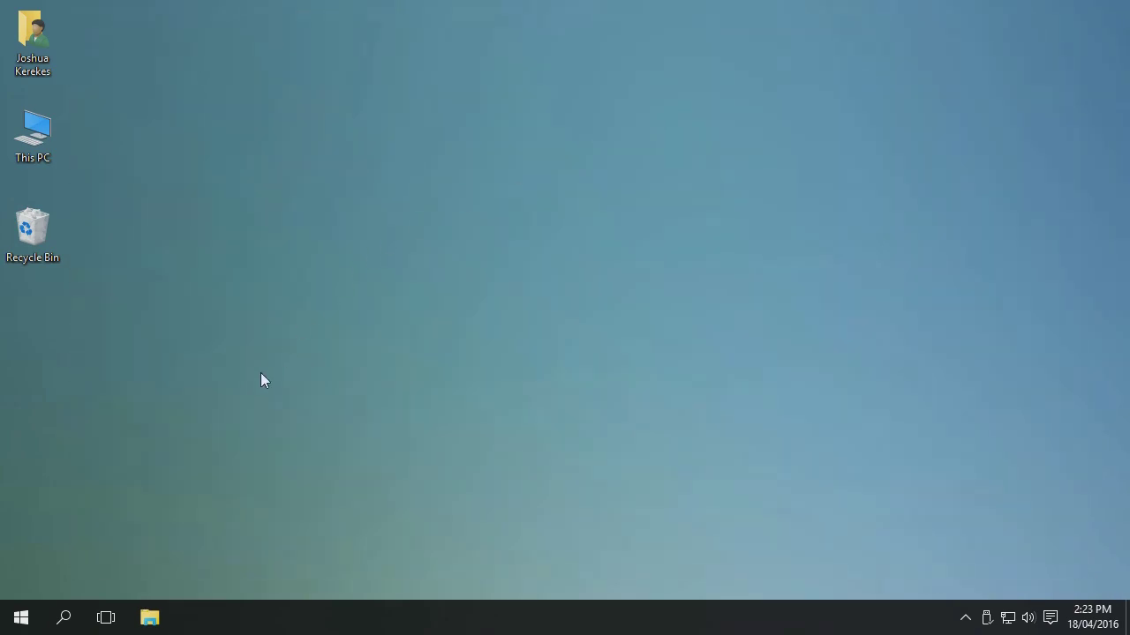
{"action": "left_click", "coordinate": [21, 618]}
{"action": "left_click", "coordinate": [82, 517]}
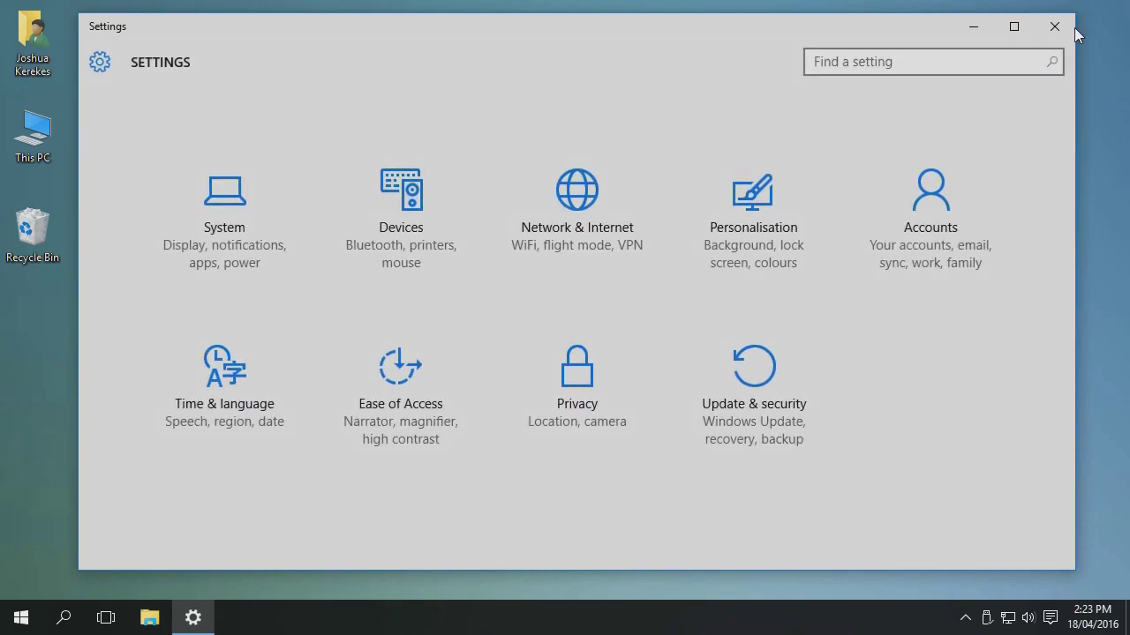
{"action": "left_click", "coordinate": [1069, 28]}
- Show the Action Centre's Connect pane for wireless display and audio devices, and dismiss it
{"action": "left_click", "coordinate": [1049, 617]}
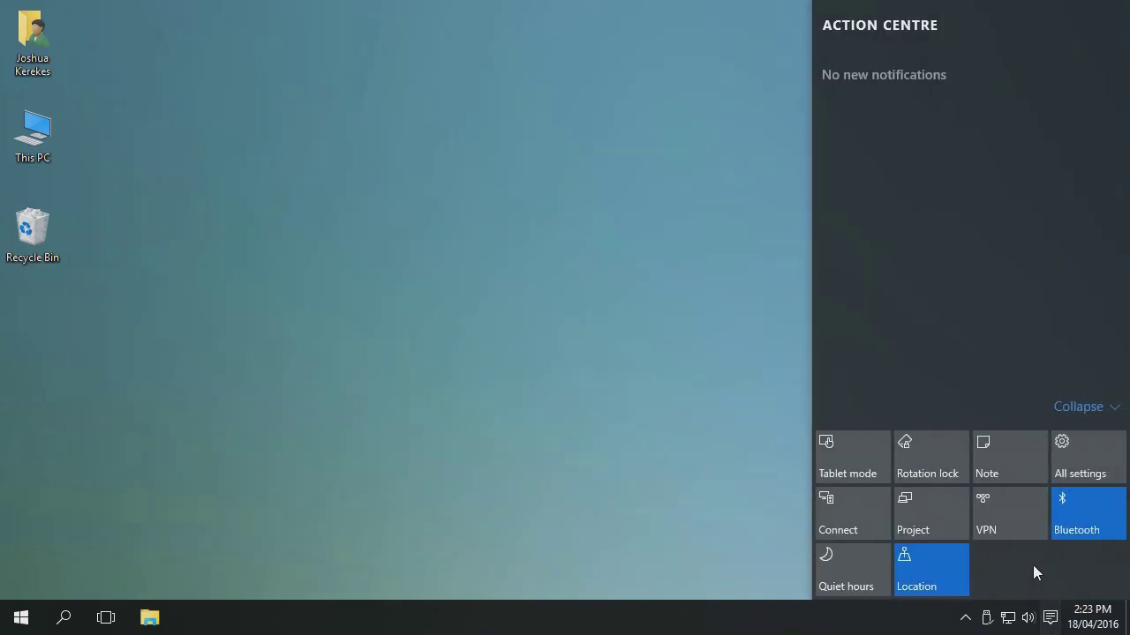
{"action": "left_click", "coordinate": [846, 511]}
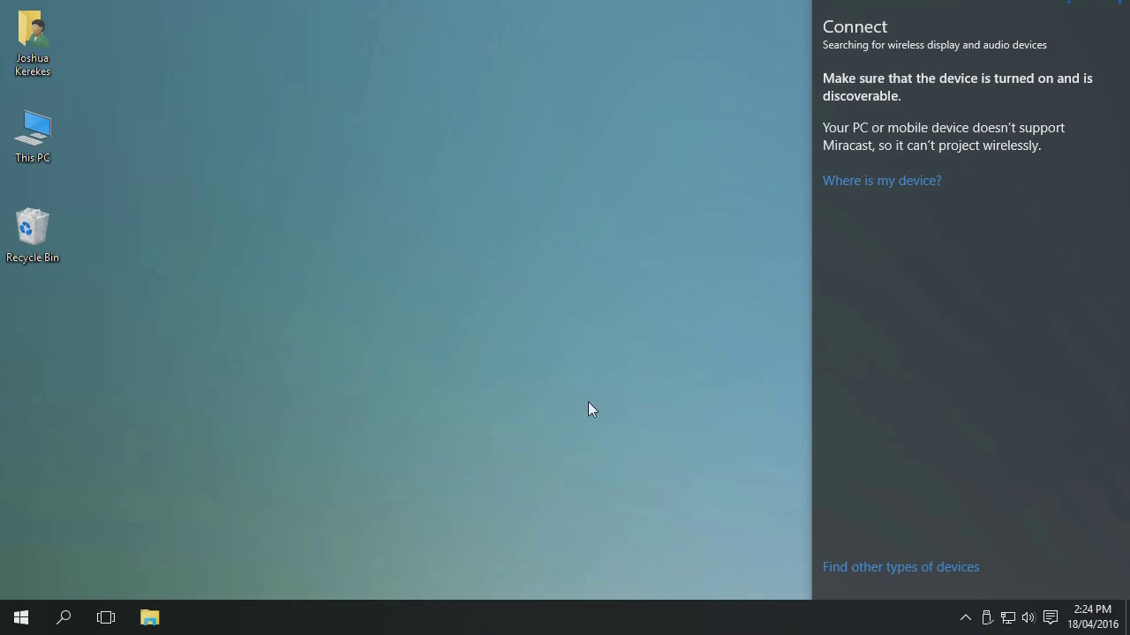
{"action": "left_click", "coordinate": [654, 314]}
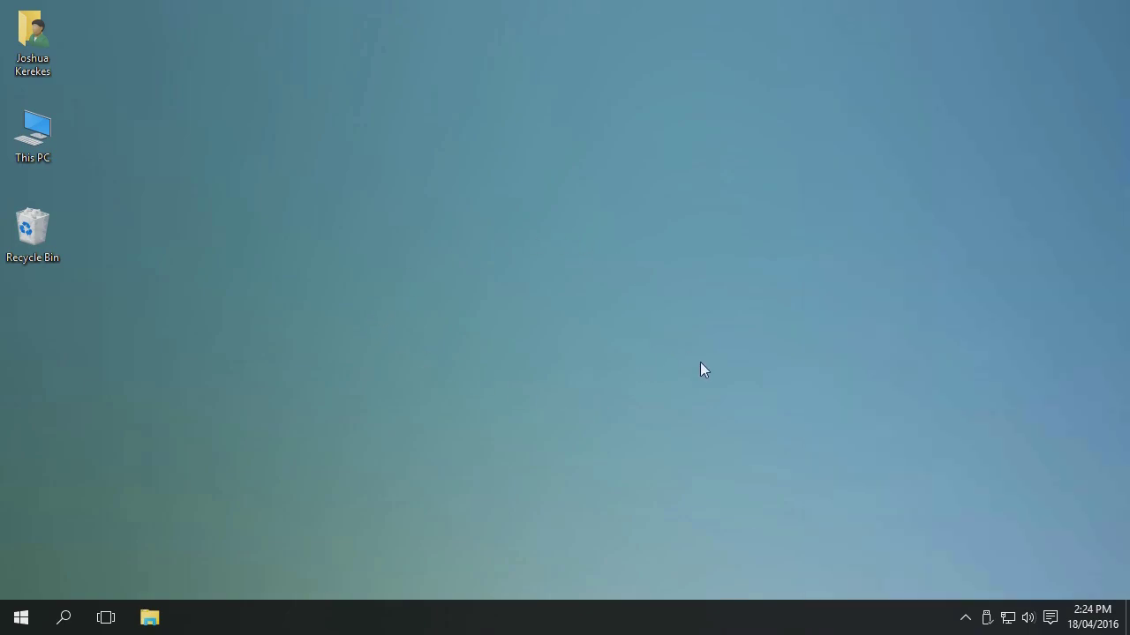
- Show the Project pane's display modes from the Action Centre and dismiss the pane
{"action": "left_click", "coordinate": [1050, 617]}
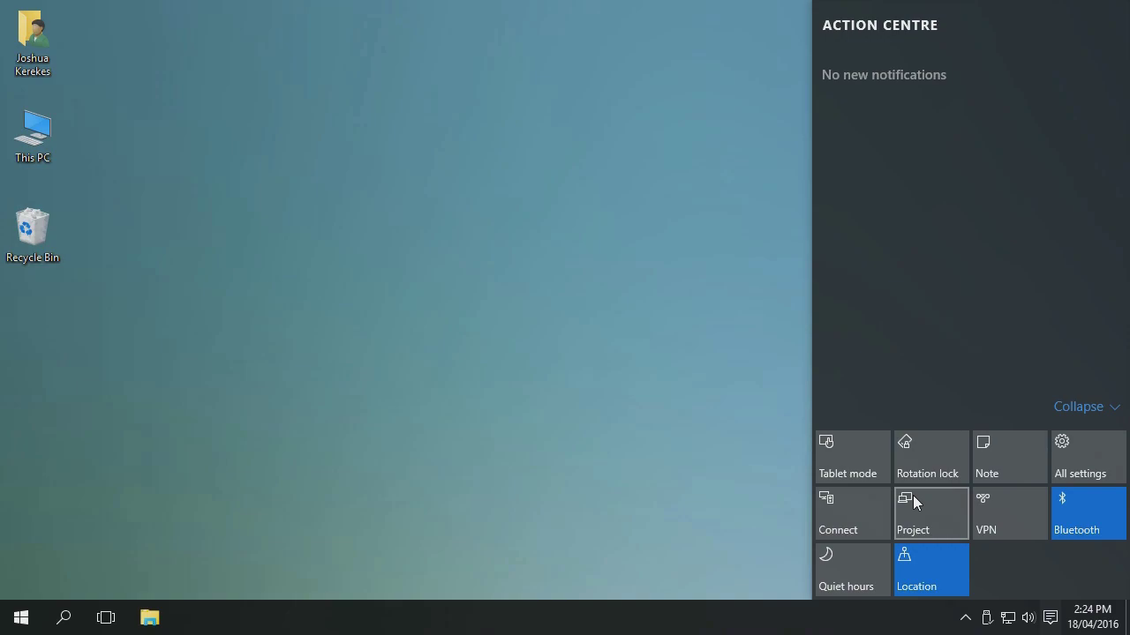
{"action": "left_click", "coordinate": [938, 512]}
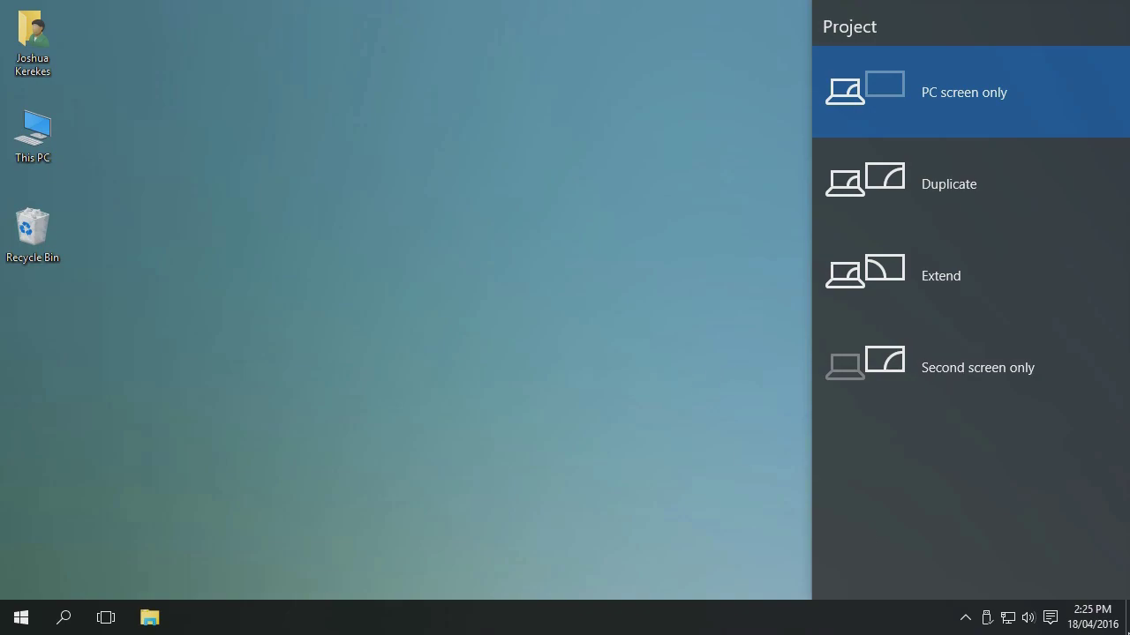
{"action": "left_click", "coordinate": [1050, 618]}
- Show the VPN page of the Network & Internet settings from the Action Centre and close the window
{"action": "left_click", "coordinate": [1050, 618]}
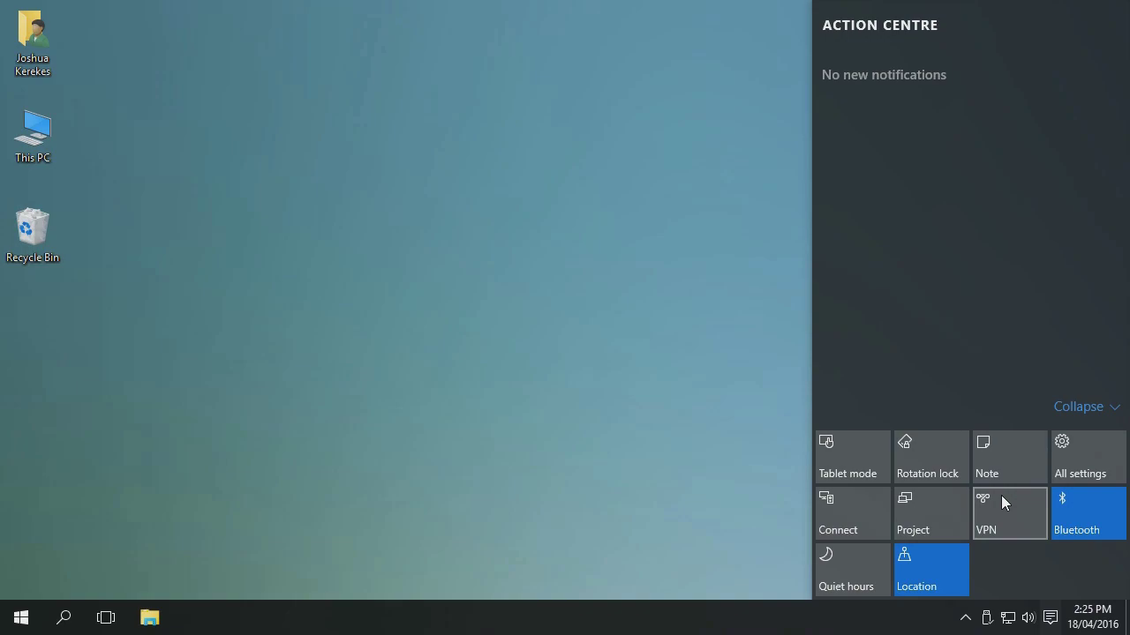
{"action": "left_click", "coordinate": [1020, 511]}
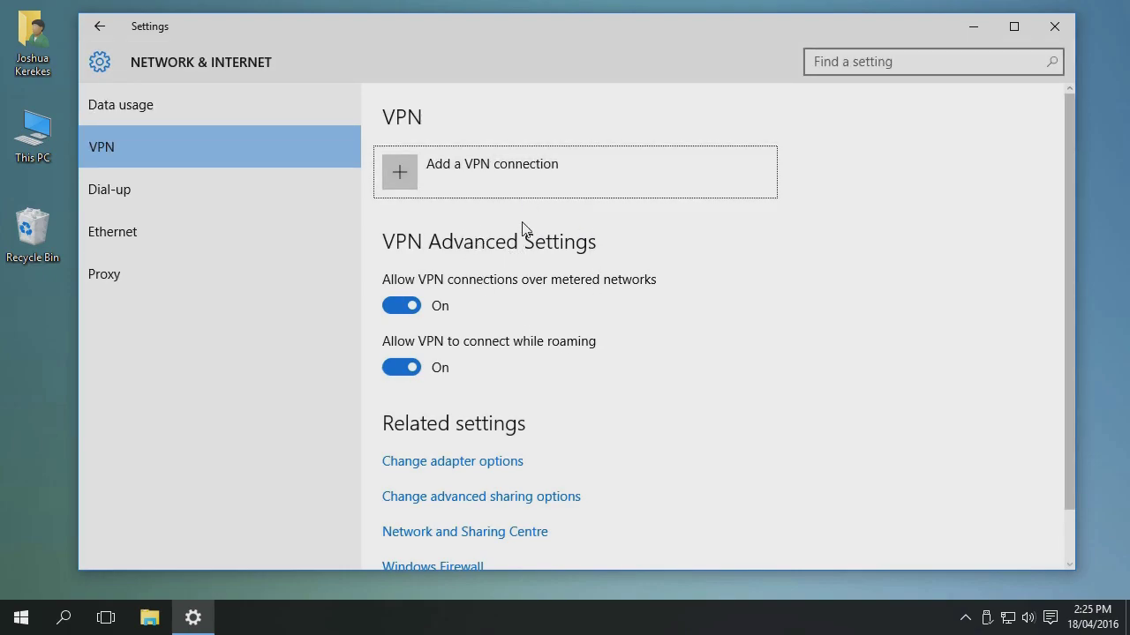
{"action": "left_click", "coordinate": [1054, 26]}
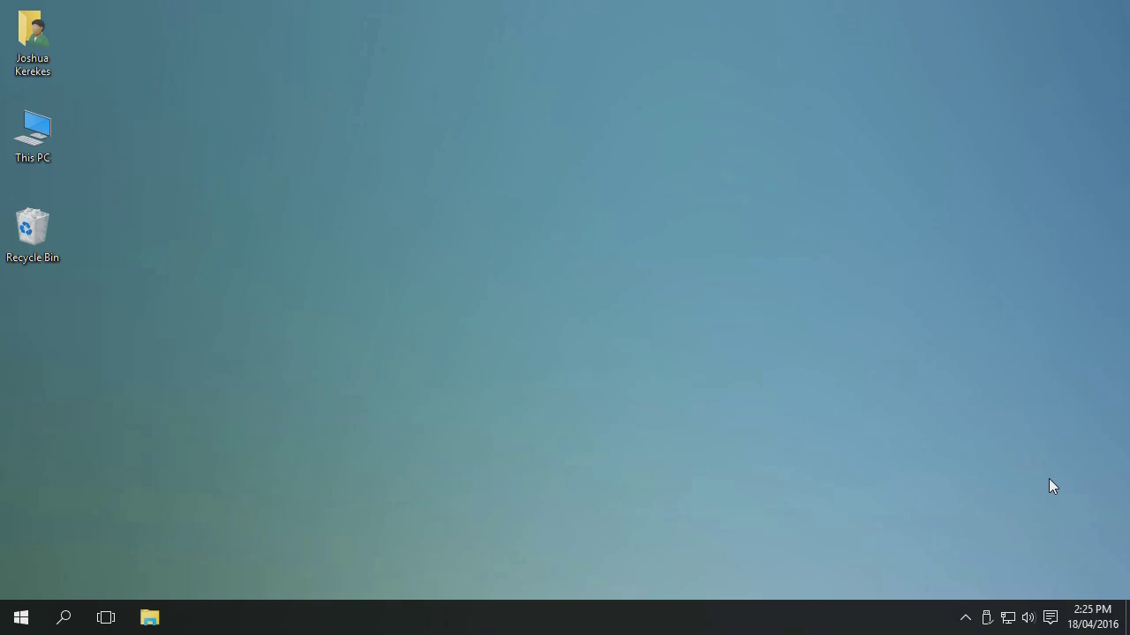
- Show the Bluetooth page of the Devices settings from the Action Centre and close the window
{"action": "left_click", "coordinate": [1049, 618]}
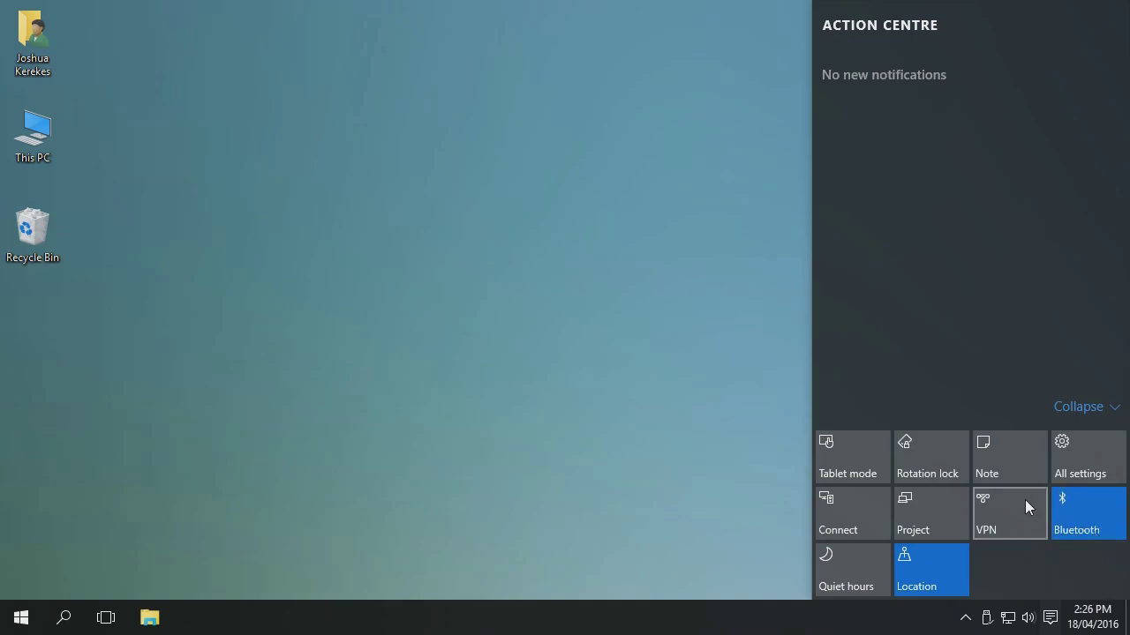
{"action": "left_click", "coordinate": [1099, 524]}
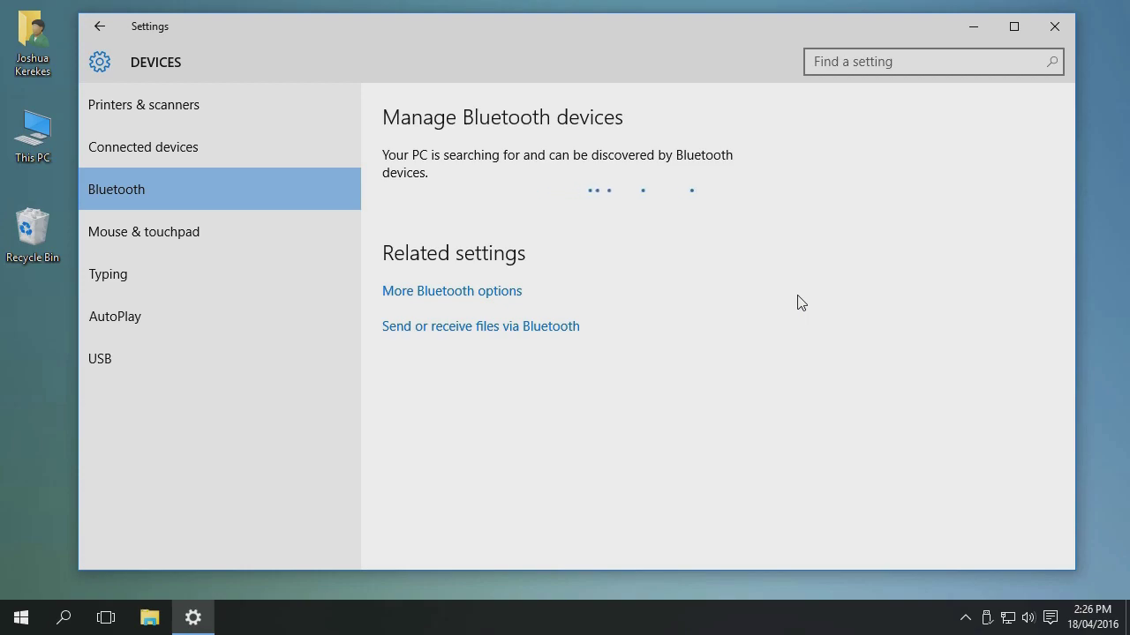
{"action": "left_click", "coordinate": [1054, 27]}
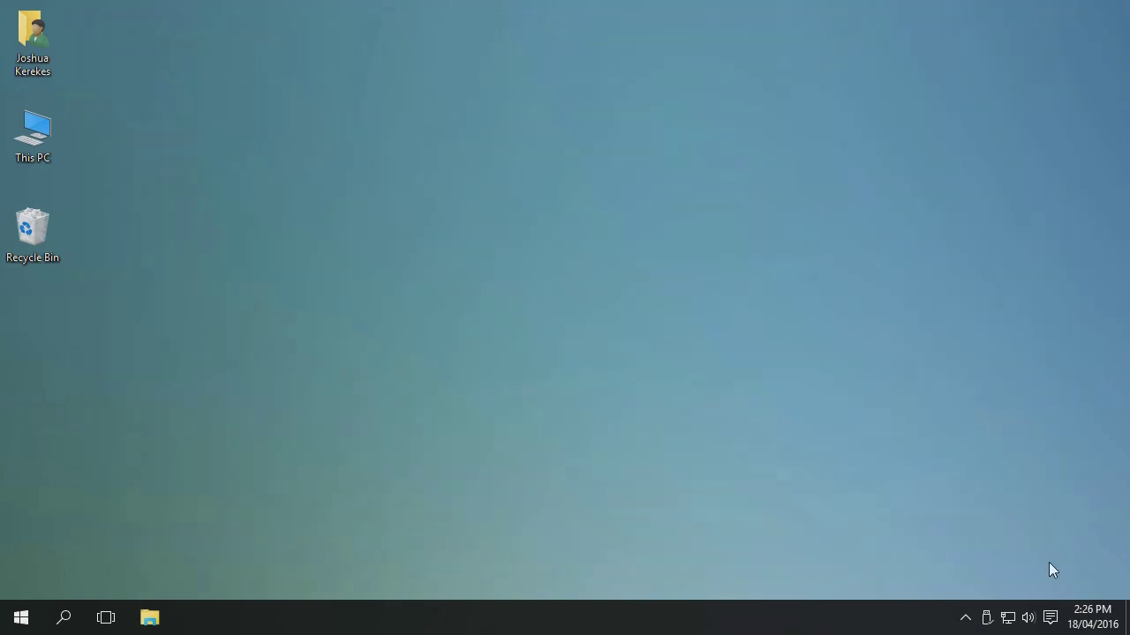
- Switch Quiet hours on and back off in the Action Centre's quick settings, and dismiss the Action Centre
{"action": "left_click", "coordinate": [1051, 617]}
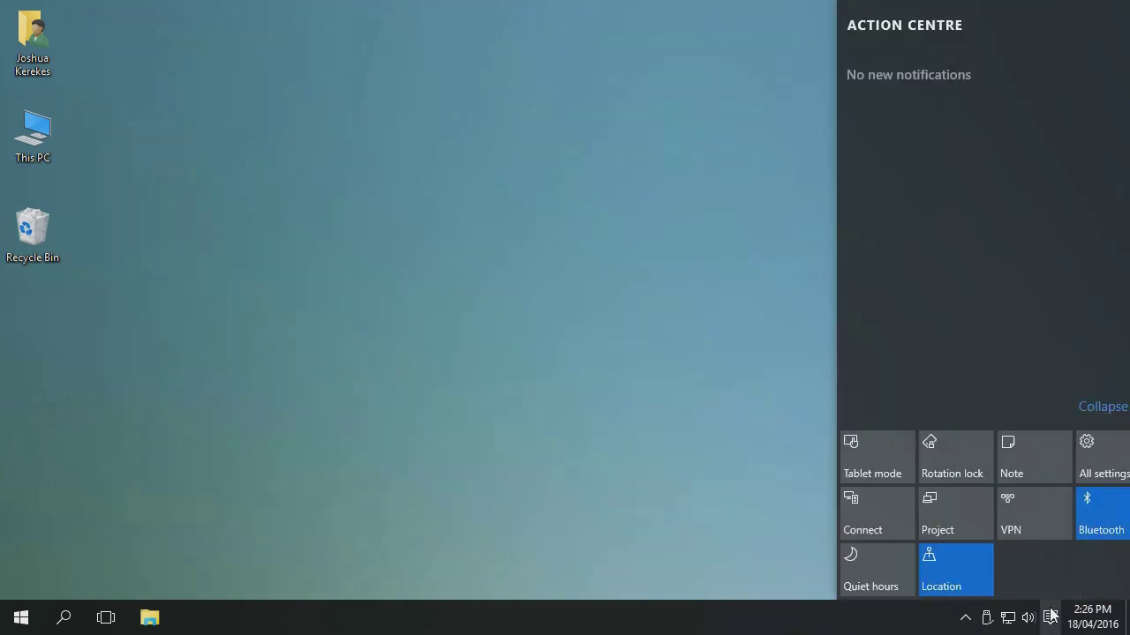
{"action": "left_click", "coordinate": [852, 567]}
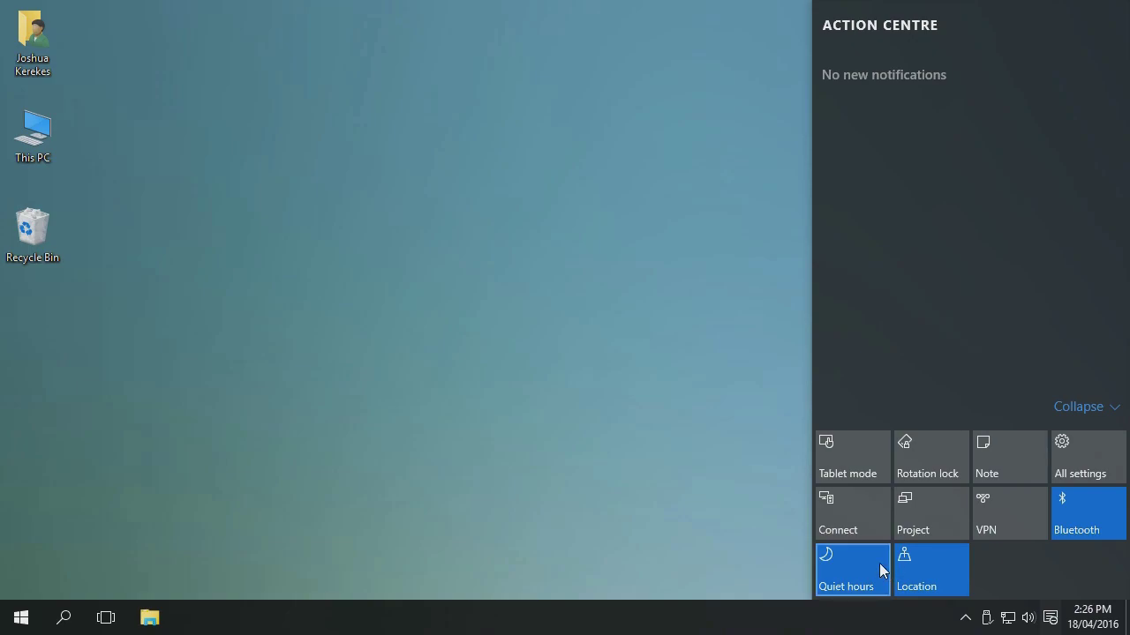
{"action": "left_click", "coordinate": [874, 564]}
{"action": "left_click", "coordinate": [667, 488]}
{"action": "left_click", "coordinate": [1082, 504]}
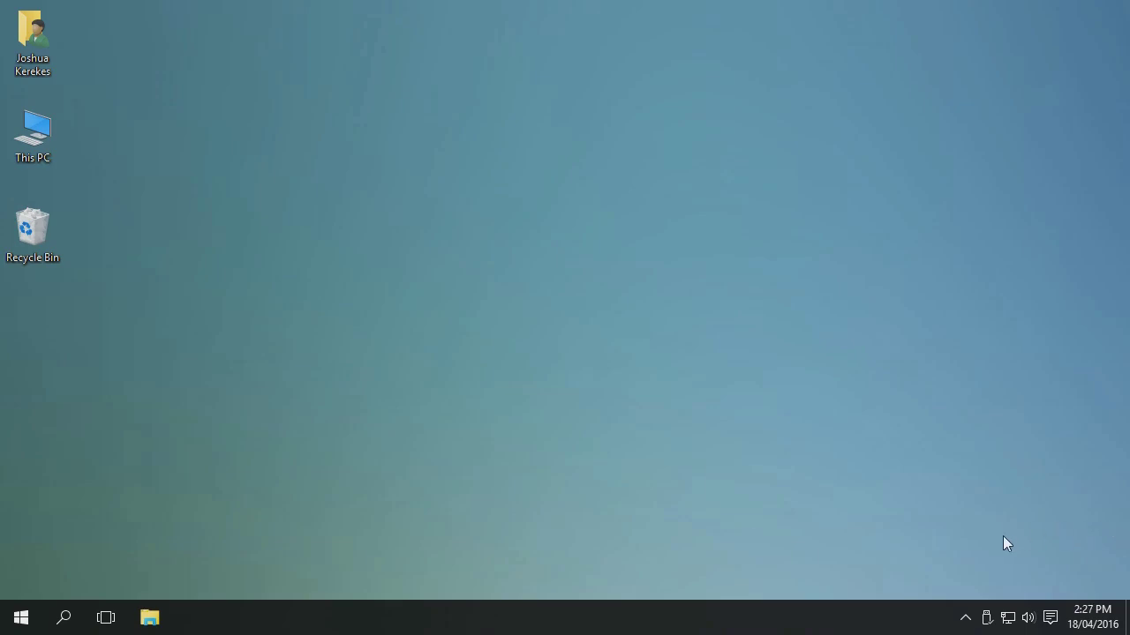
- Turn on Quiet hours, toggle it off and on once more, and return to the desktop
{"action": "left_click", "coordinate": [1050, 616]}
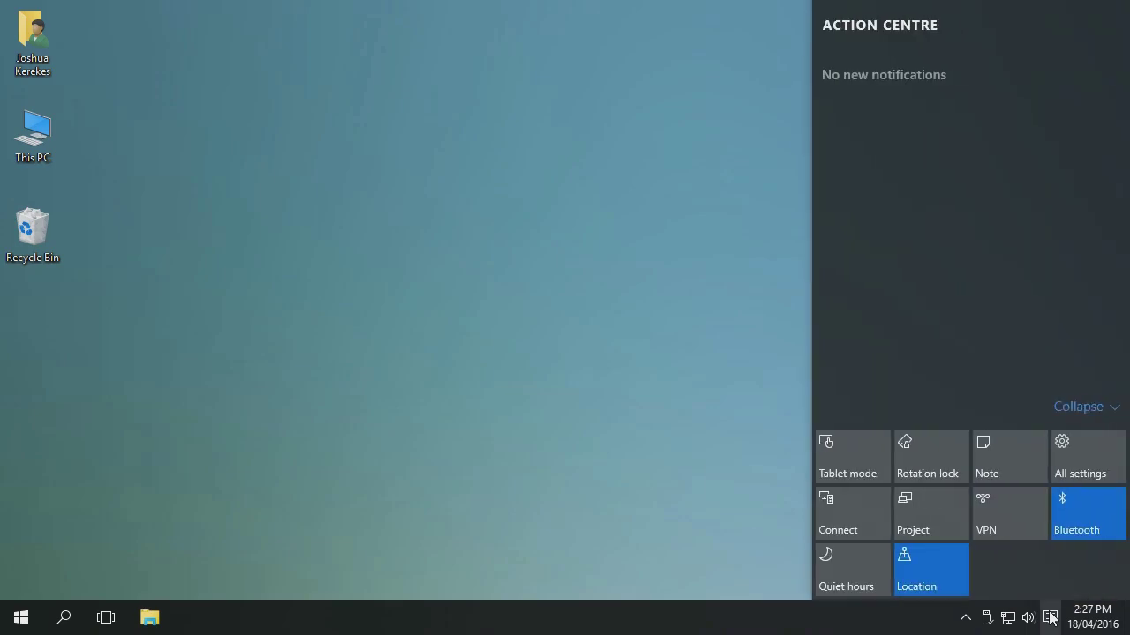
{"action": "left_click", "coordinate": [844, 569]}
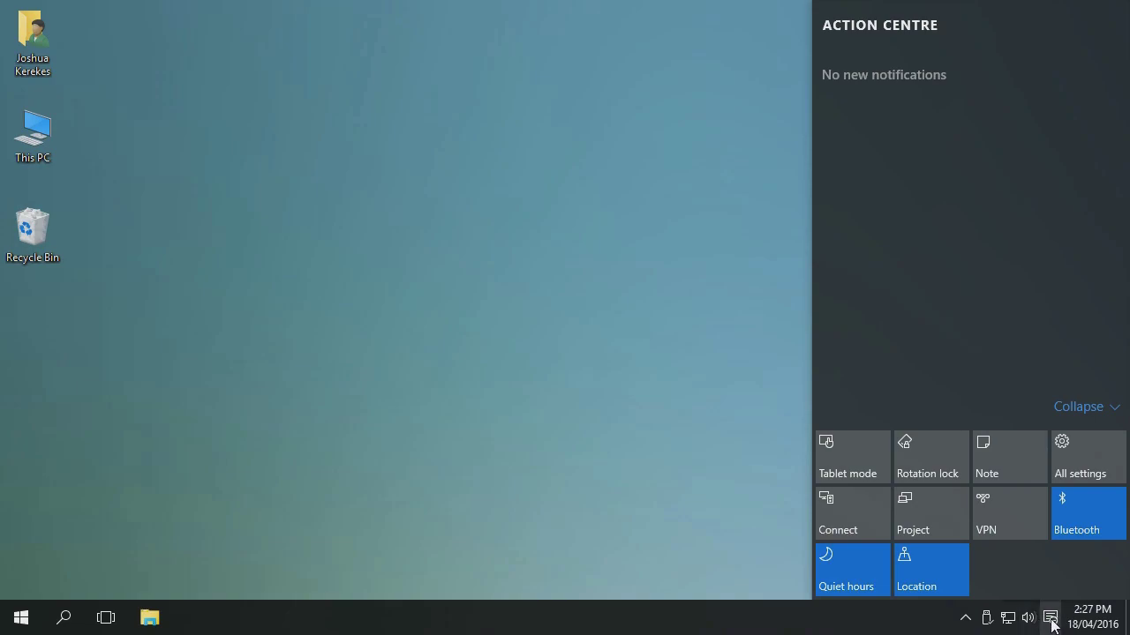
{"action": "left_click", "coordinate": [860, 577]}
{"action": "left_click", "coordinate": [860, 577]}
{"action": "left_click", "coordinate": [683, 523]}
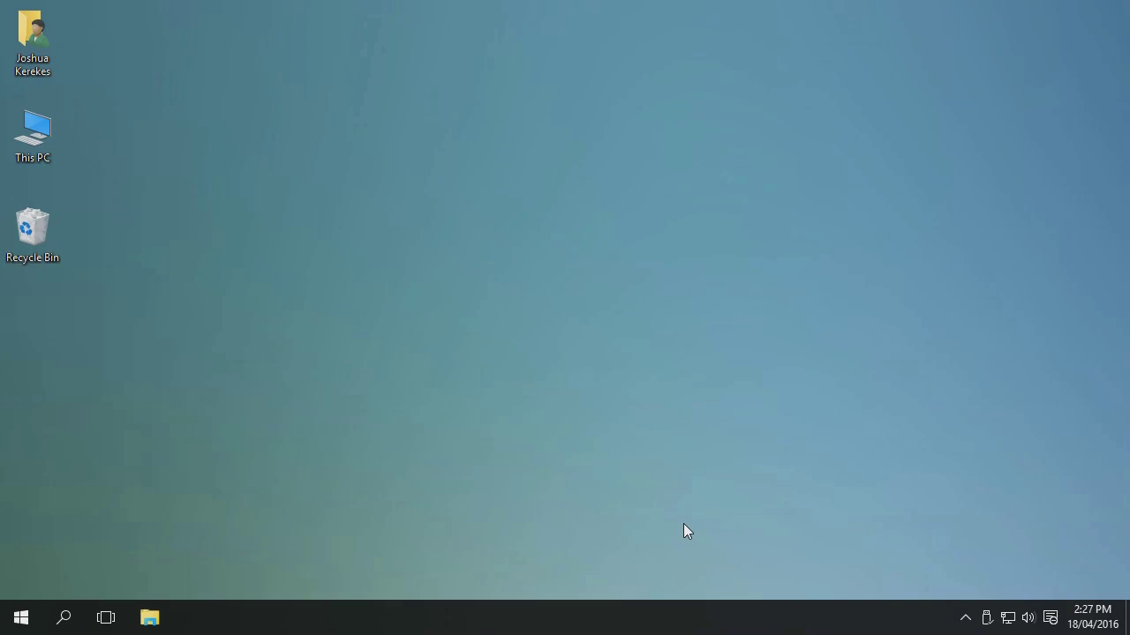
- Turn off Quiet hours, switch Location off and back on, and dismiss the Action Centre
{"action": "left_click", "coordinate": [1051, 618]}
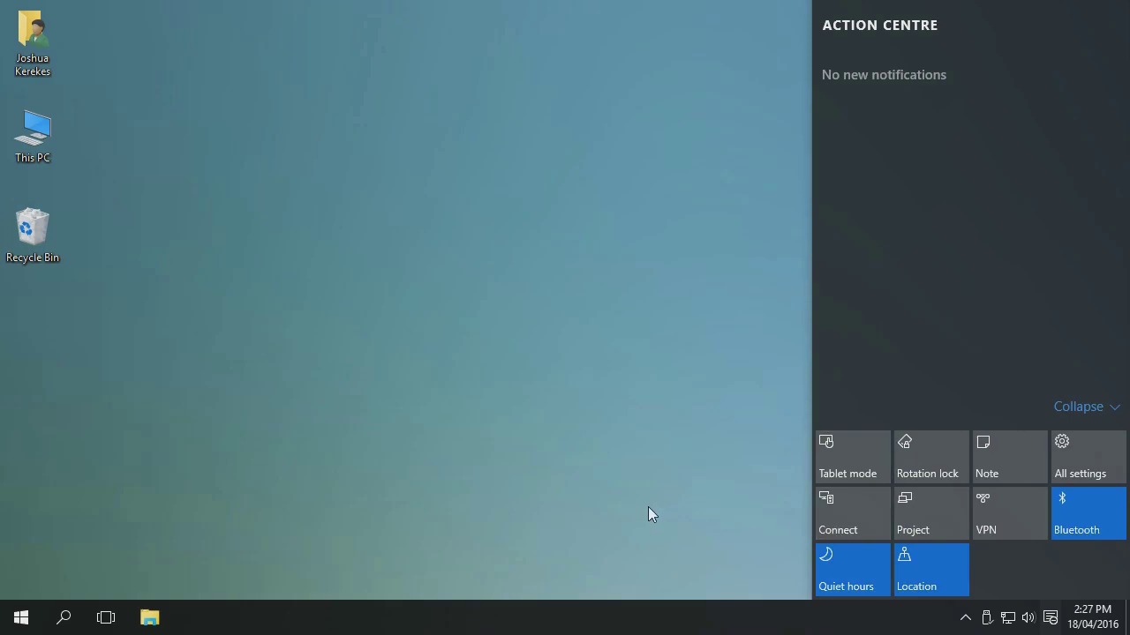
{"action": "left_click", "coordinate": [862, 568]}
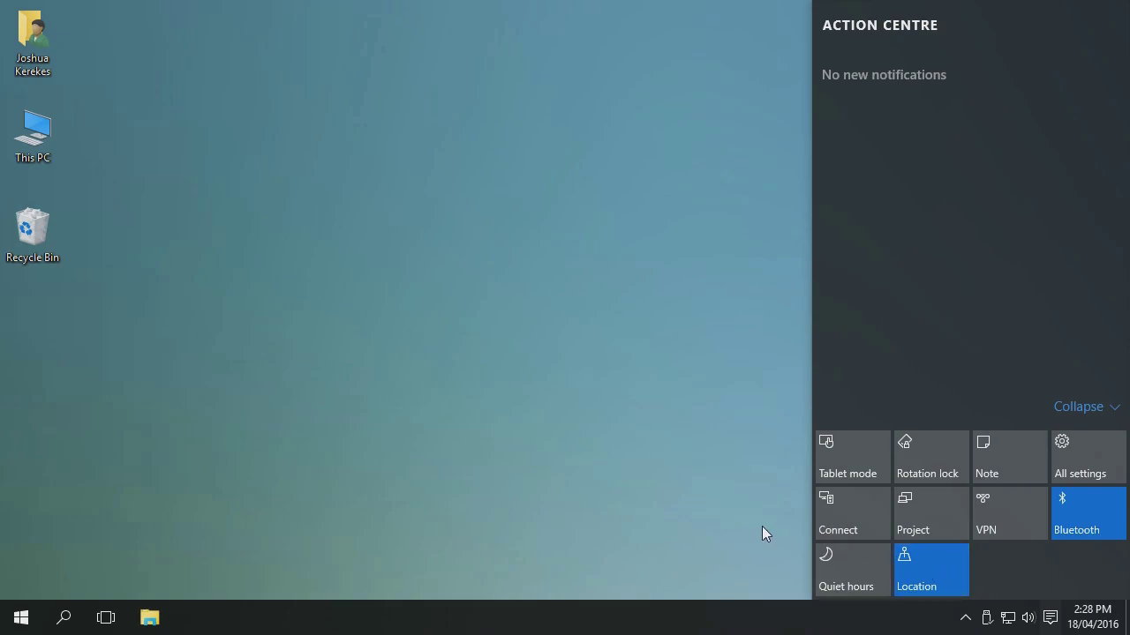
{"action": "left_click", "coordinate": [949, 564]}
{"action": "left_click", "coordinate": [928, 556]}
{"action": "left_click", "coordinate": [687, 477]}
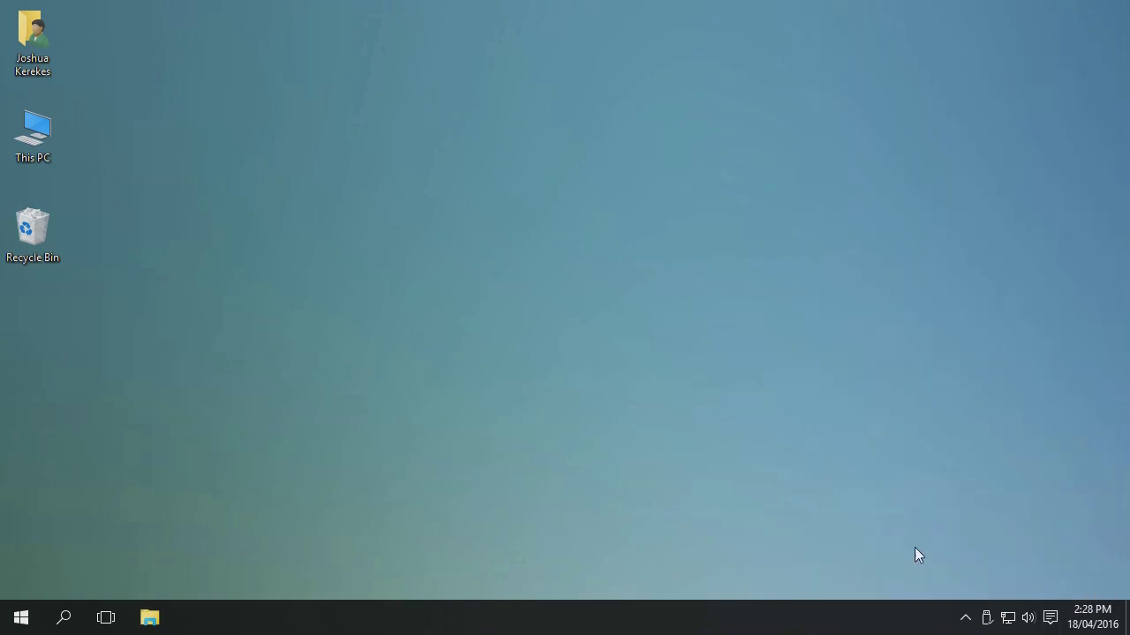